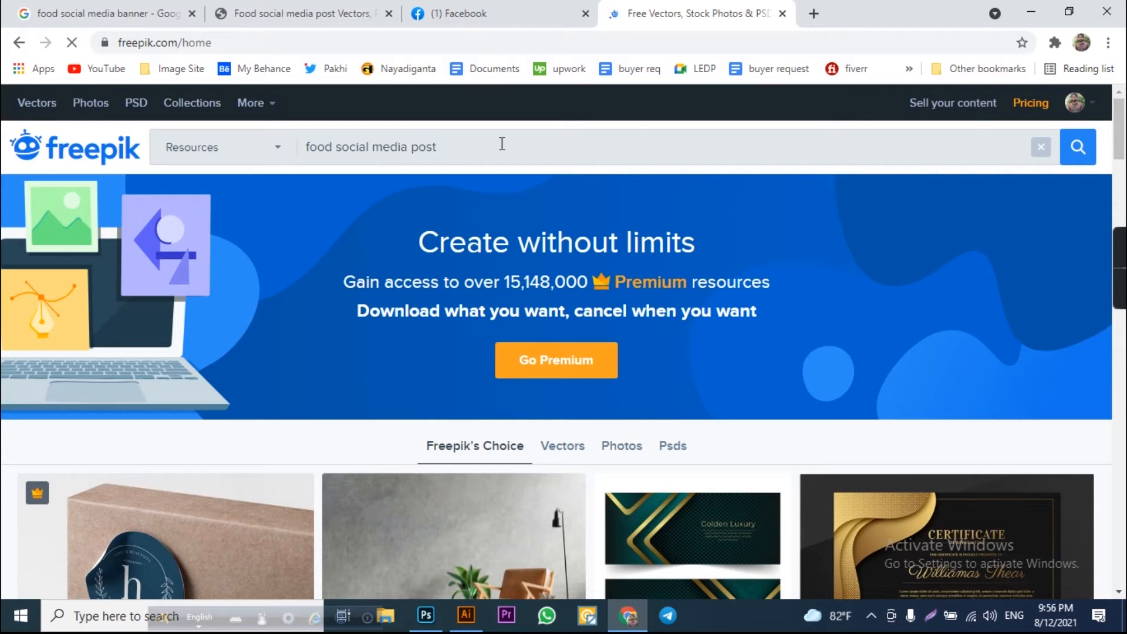
Search Freepik for "food social media post" and open the Super Delicious Food Menu template.
click(1079, 151)
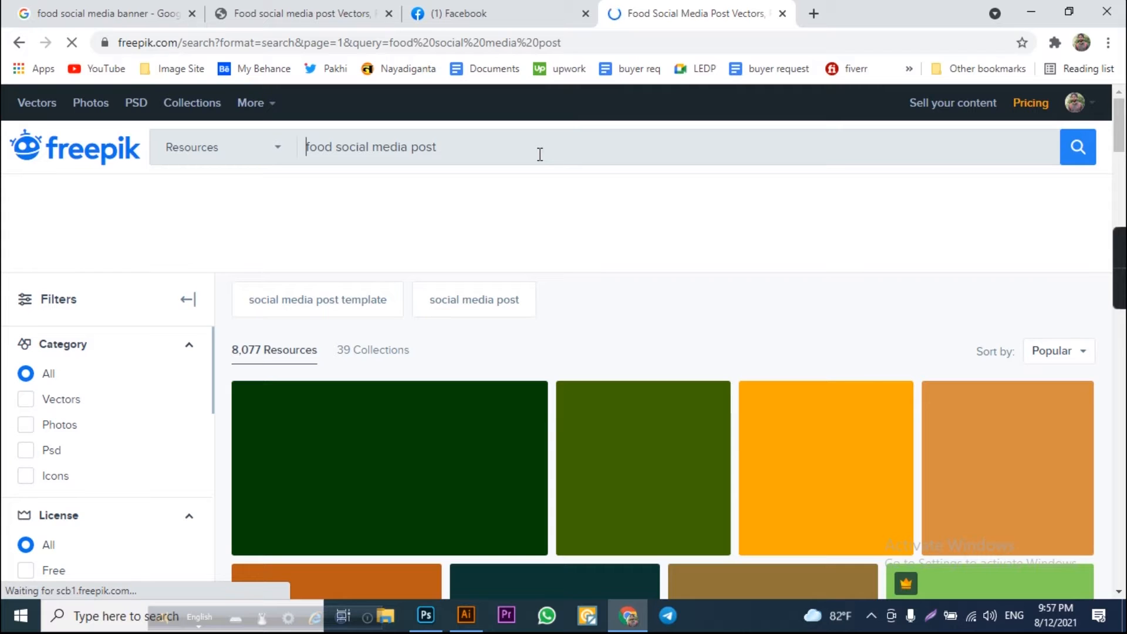
scroll(481, 382, down, 7)
scroll(490, 405, up, 6)
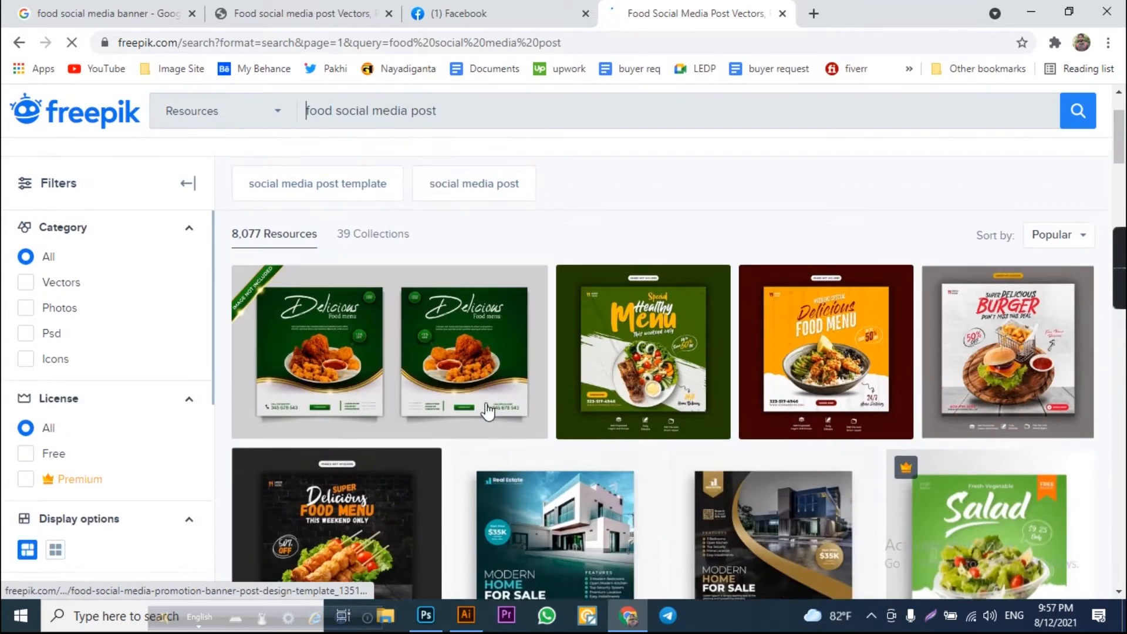
scroll(487, 411, down, 1)
click(357, 460)
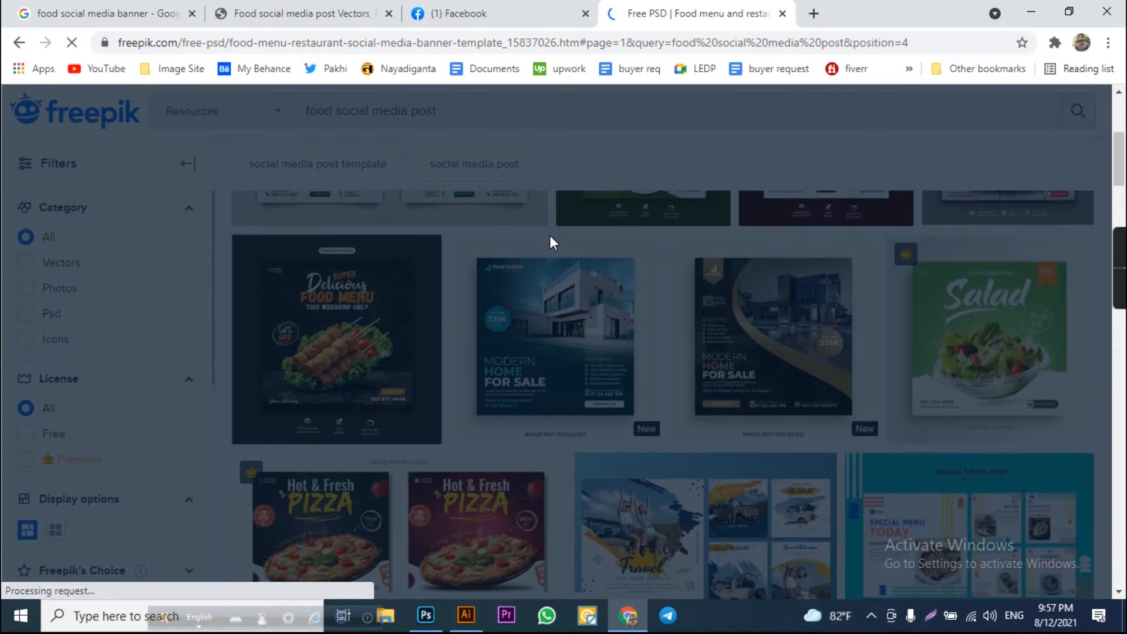
Download the Super Delicious Food Menu PSD template with the free, attribution-required option.
click(301, 12)
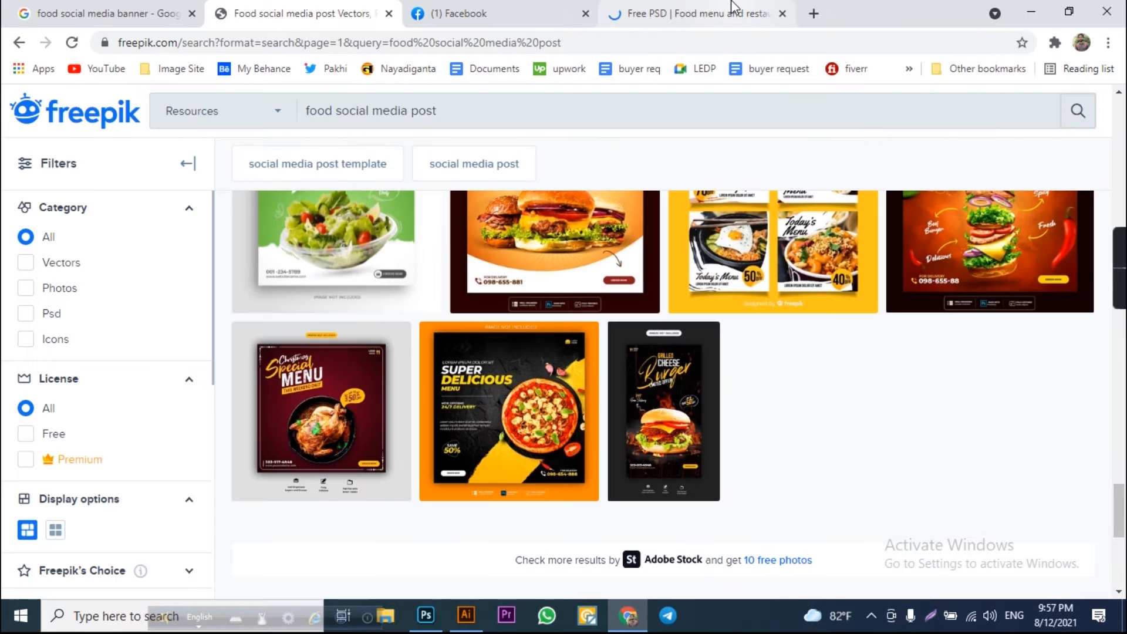
click(733, 7)
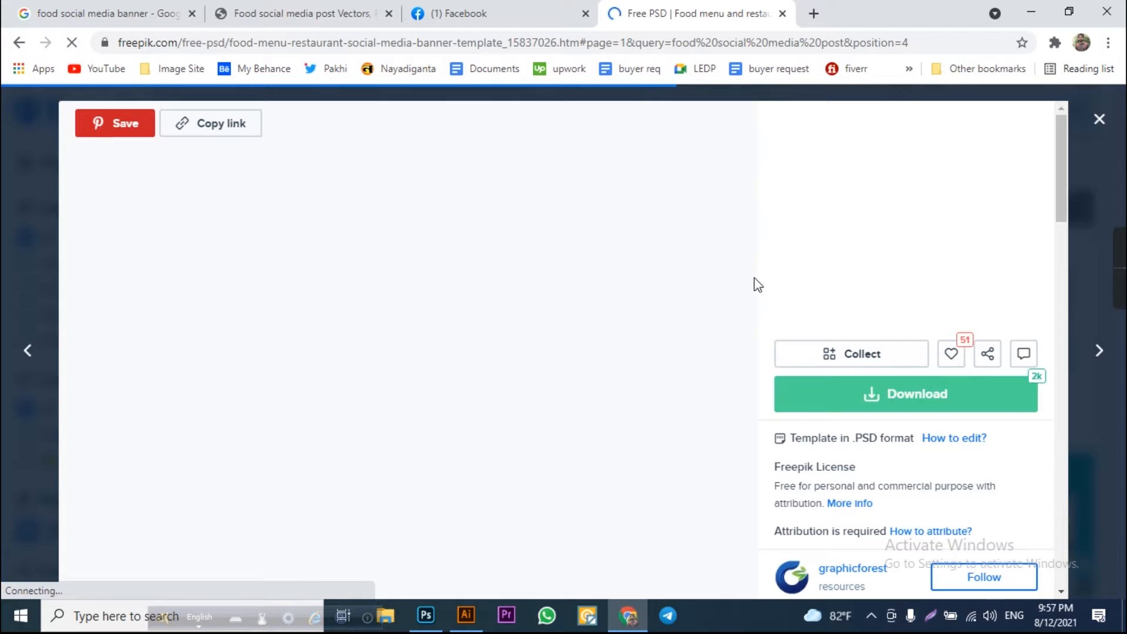
scroll(755, 285, down, 7)
scroll(717, 347, up, 7)
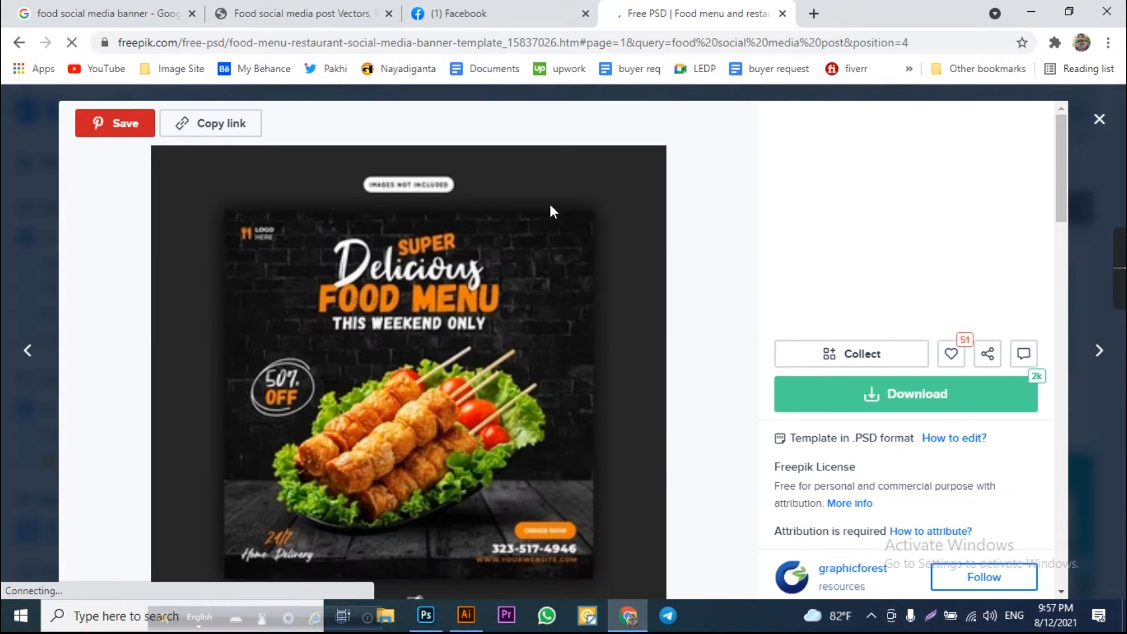
click(926, 403)
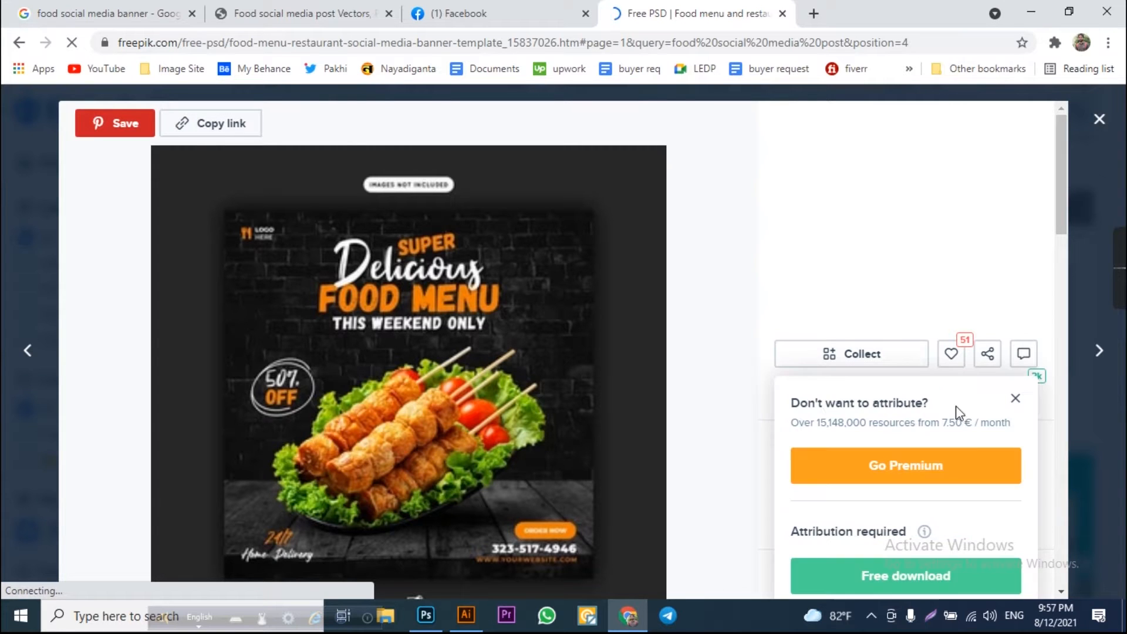
click(921, 584)
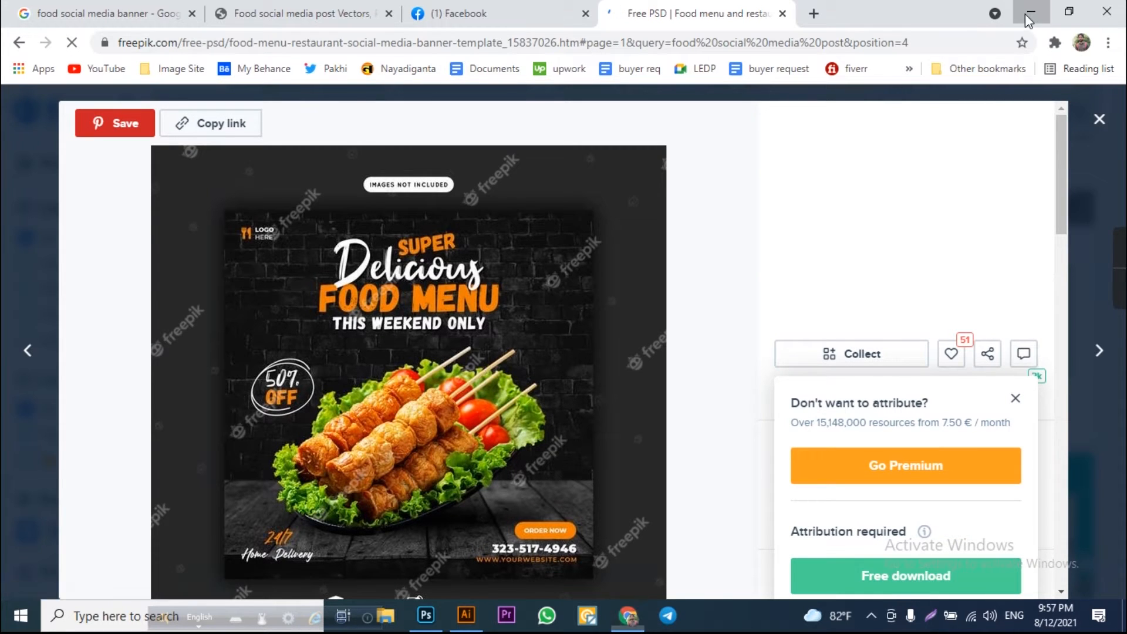
Open the downloaded food-menu-restaurant-social-media-banner-template archive from Downloads with WinRAR and open its PSD in Photoshop.
click(1030, 11)
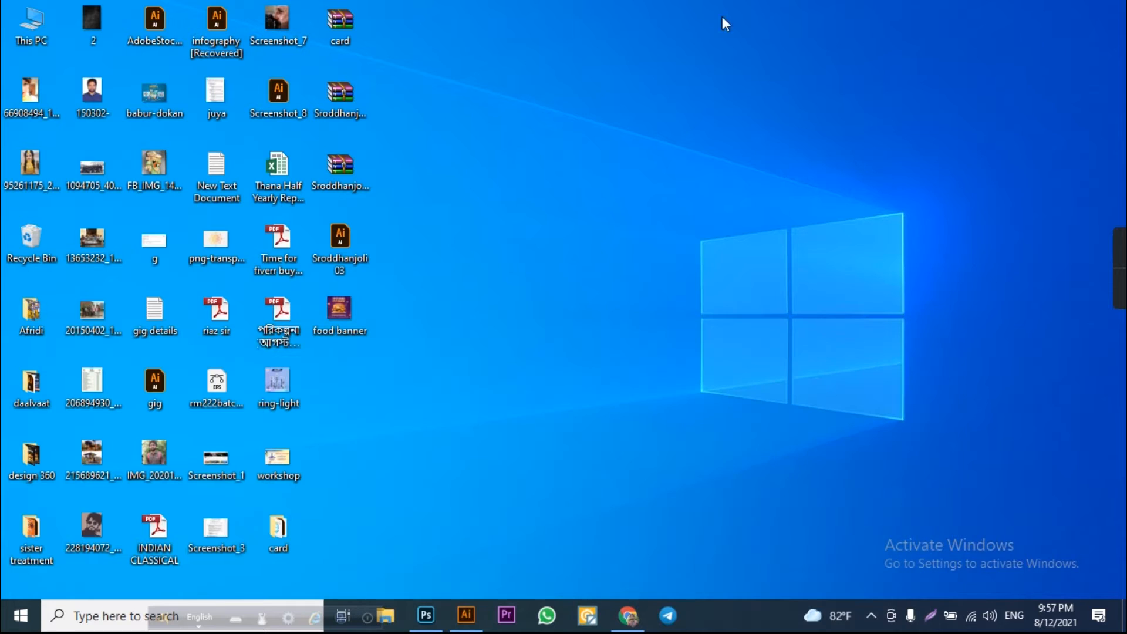
double_click(32, 19)
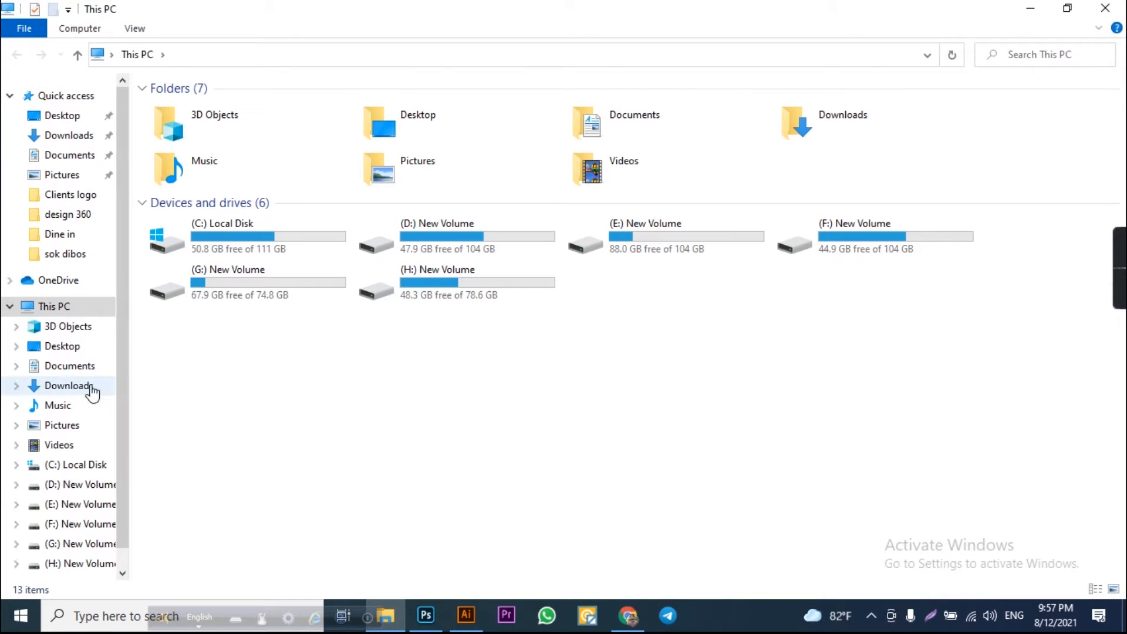
click(92, 386)
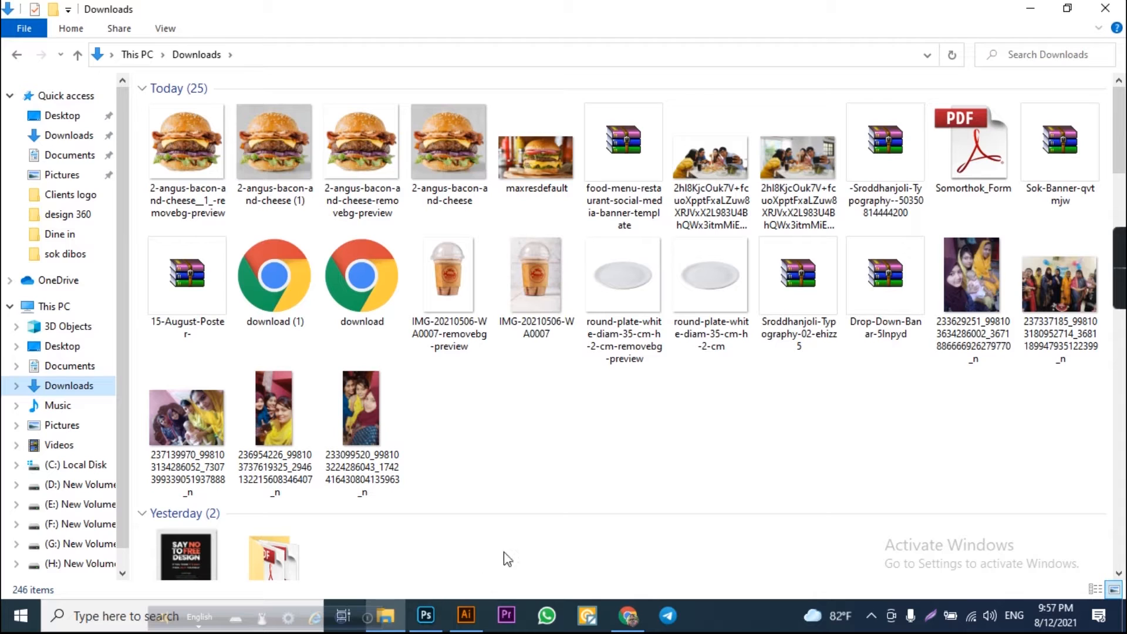
click(615, 142)
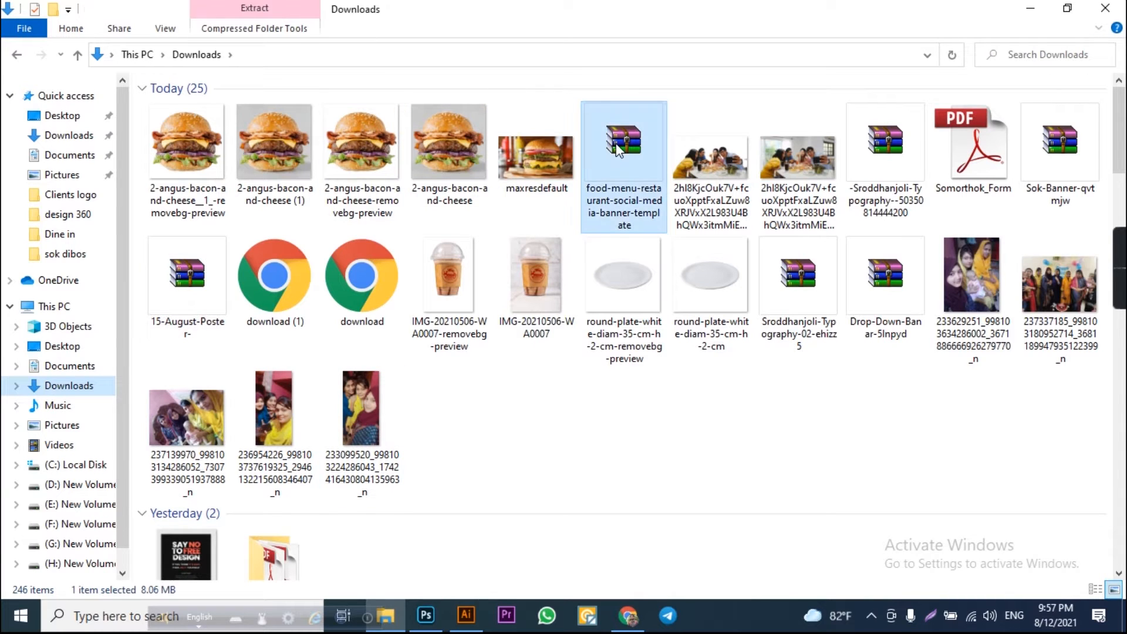
right_click(615, 143)
mouse_move(657, 319)
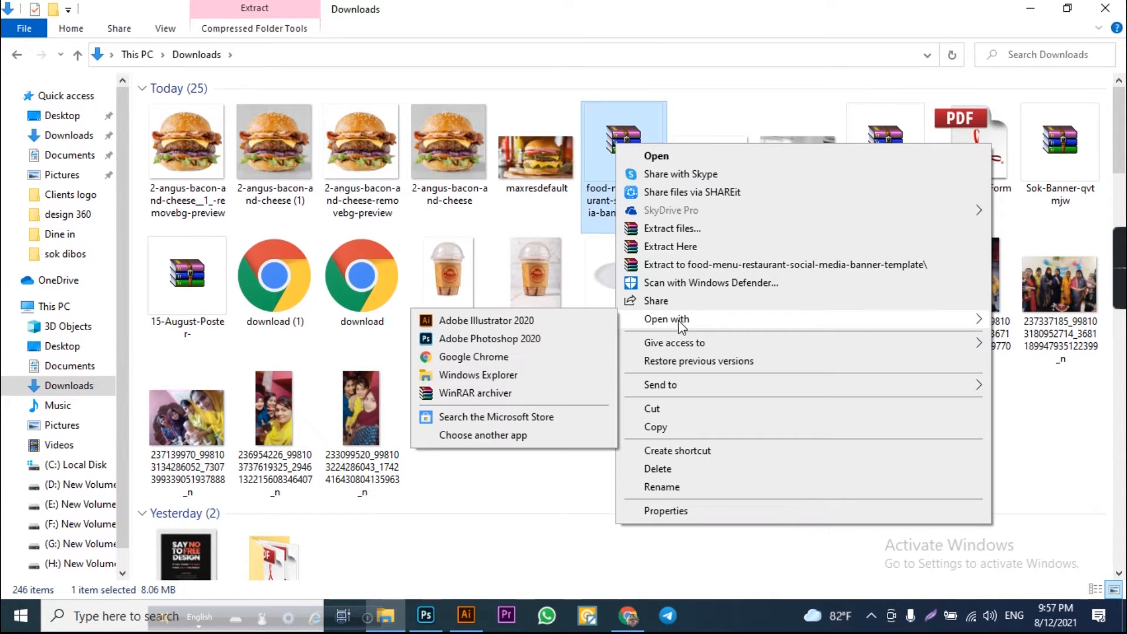
click(478, 374)
click(205, 135)
right_click(204, 135)
click(185, 133)
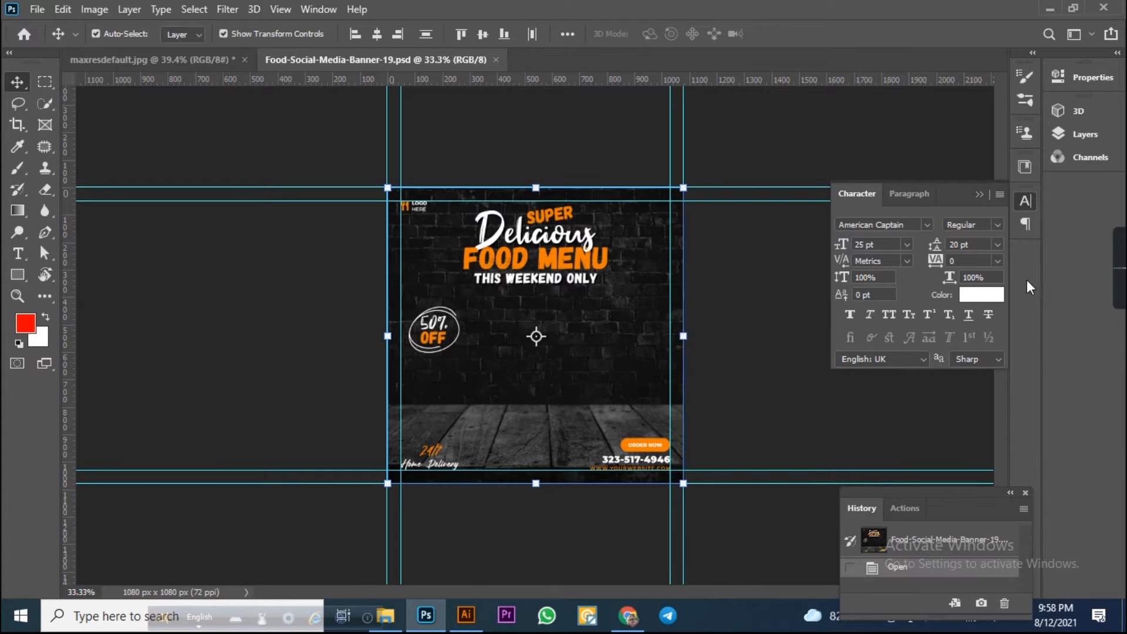
Lock the Background group's Wall, Table-Base and BG layers, then select and delete all other template elements.
click(1085, 134)
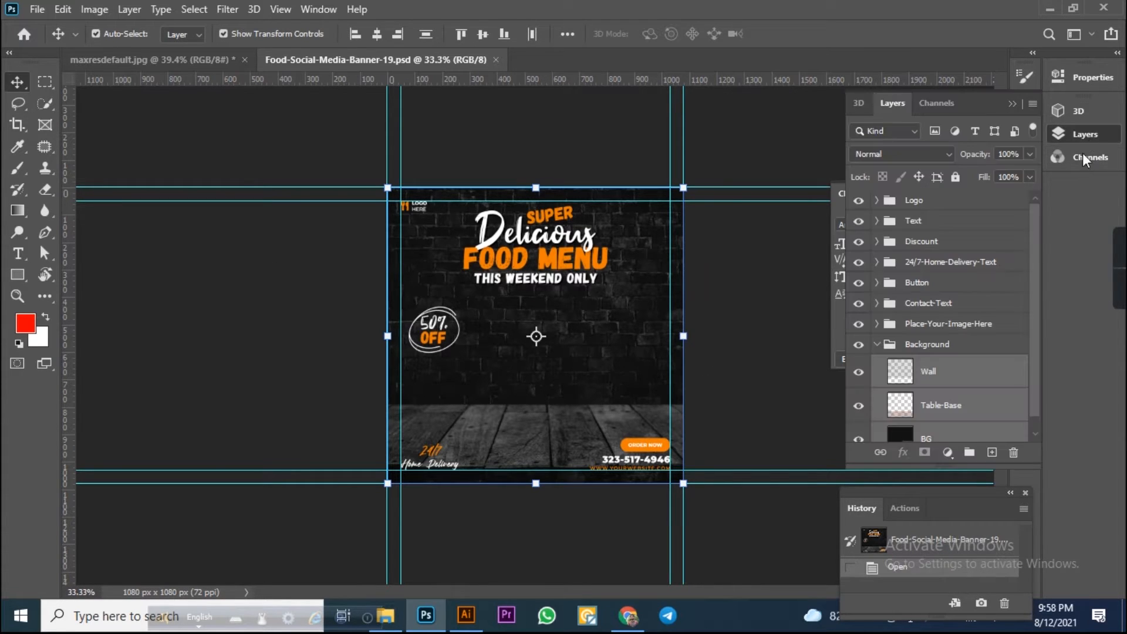
click(956, 176)
drag(352, 172, 752, 503)
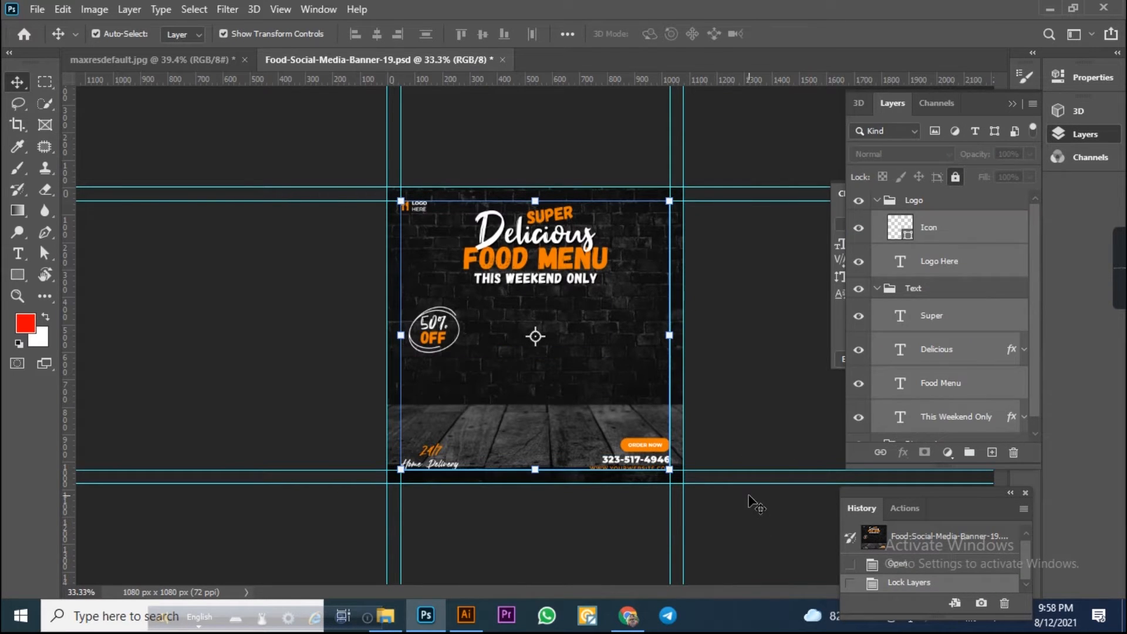
key(Delete)
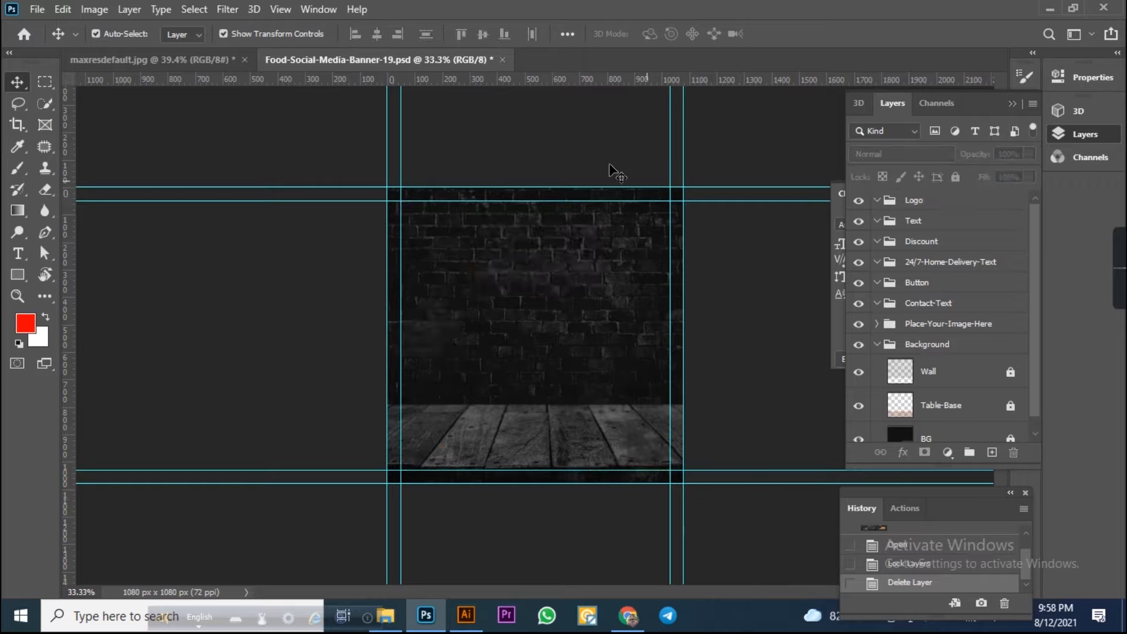
mouse_move(1115, 284)
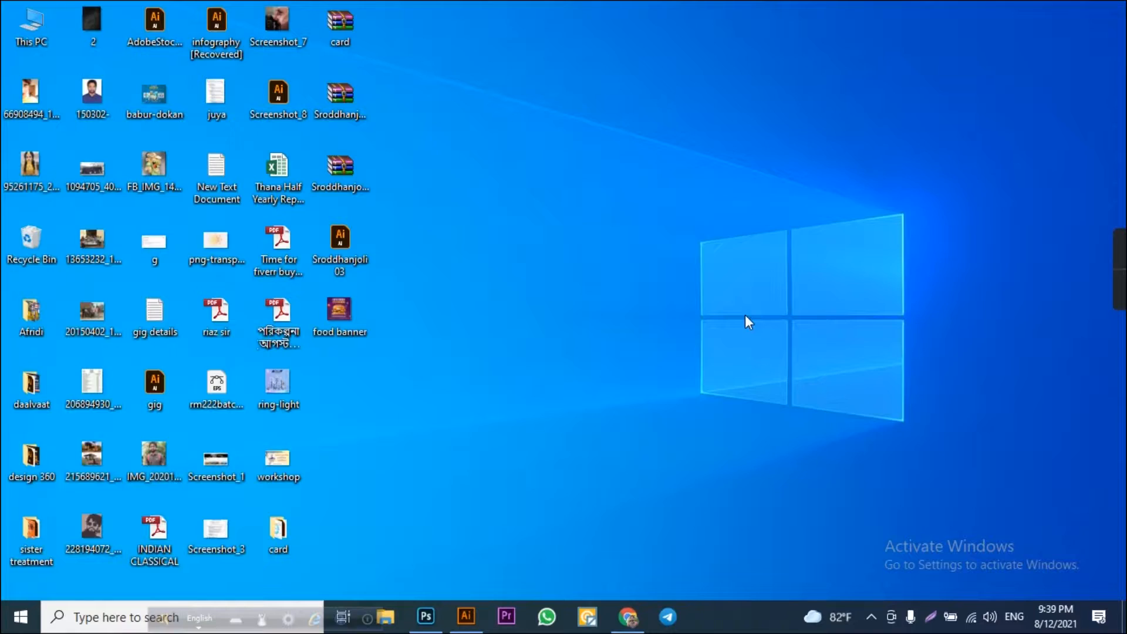
mouse_move(1121, 284)
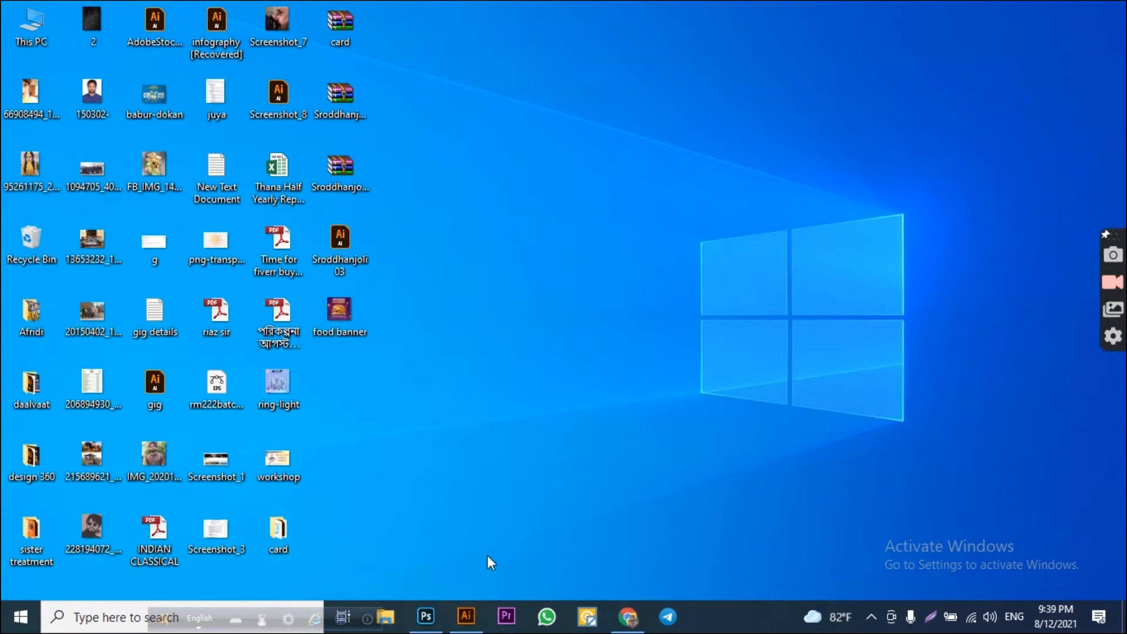
click(629, 617)
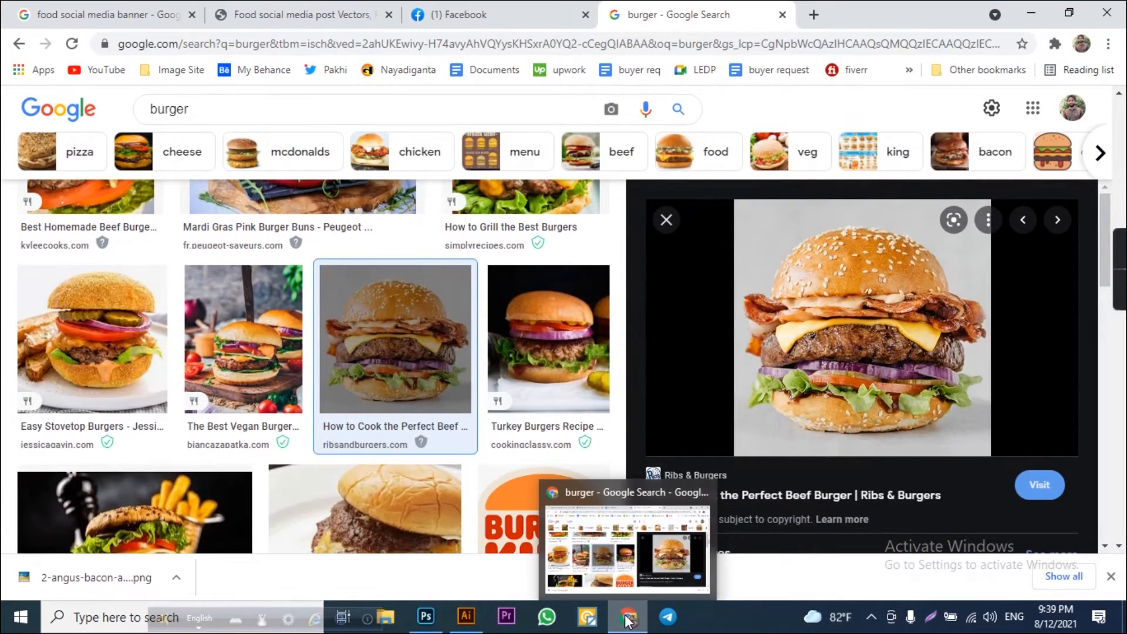
click(628, 618)
Switch to the maxresdefault.jpg burger image and deselect its existing selection.
click(425, 616)
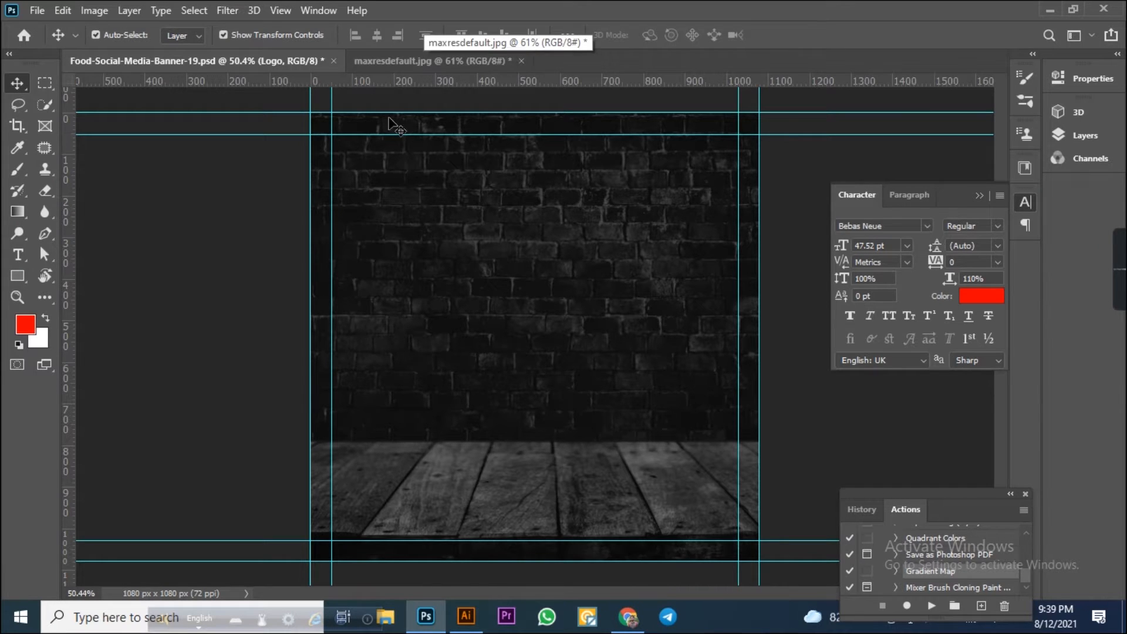
click(416, 61)
click(46, 83)
key(ctrl+d)
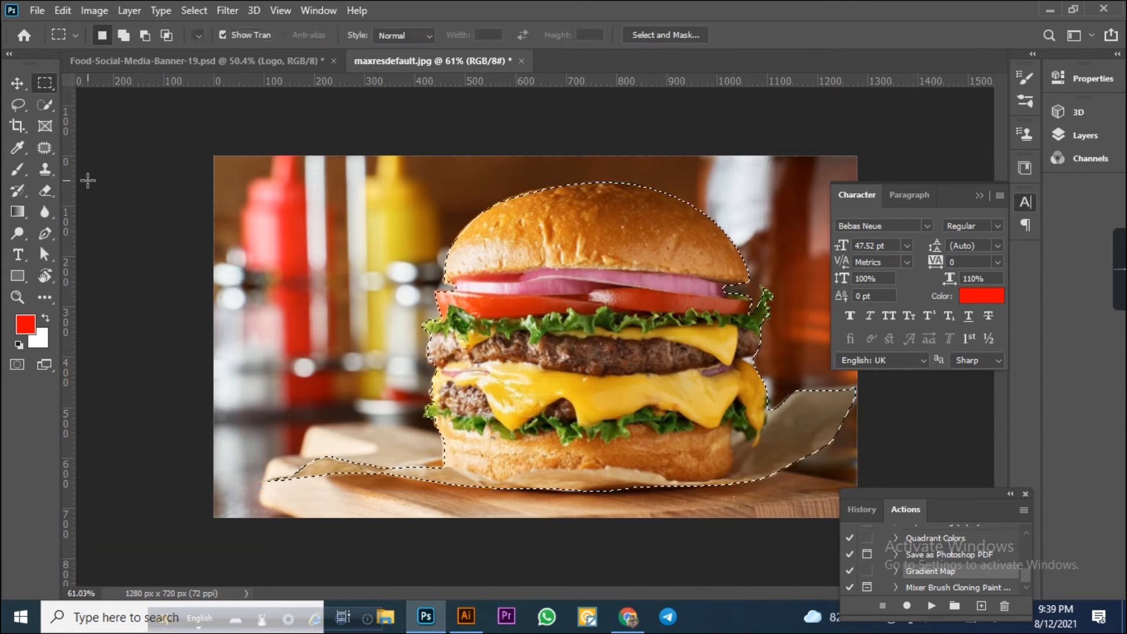
Revert the burger image to its opening snapshot in the history.
scroll(939, 546, up, 5)
scroll(939, 546, up, 3)
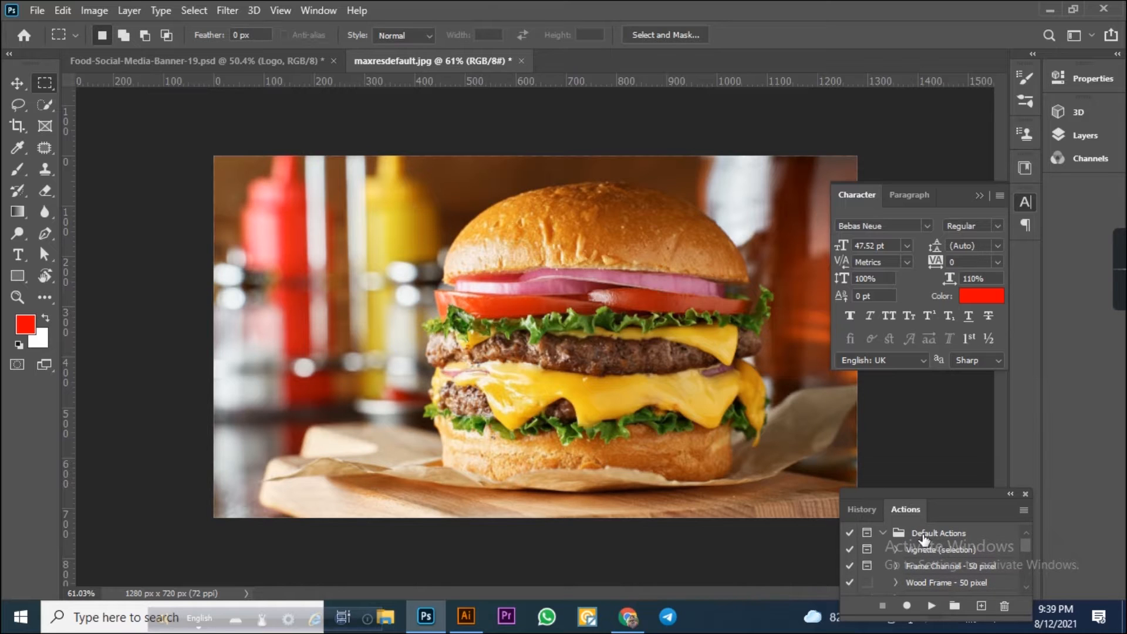
click(861, 509)
scroll(914, 537, up, 3)
scroll(913, 537, up, 8)
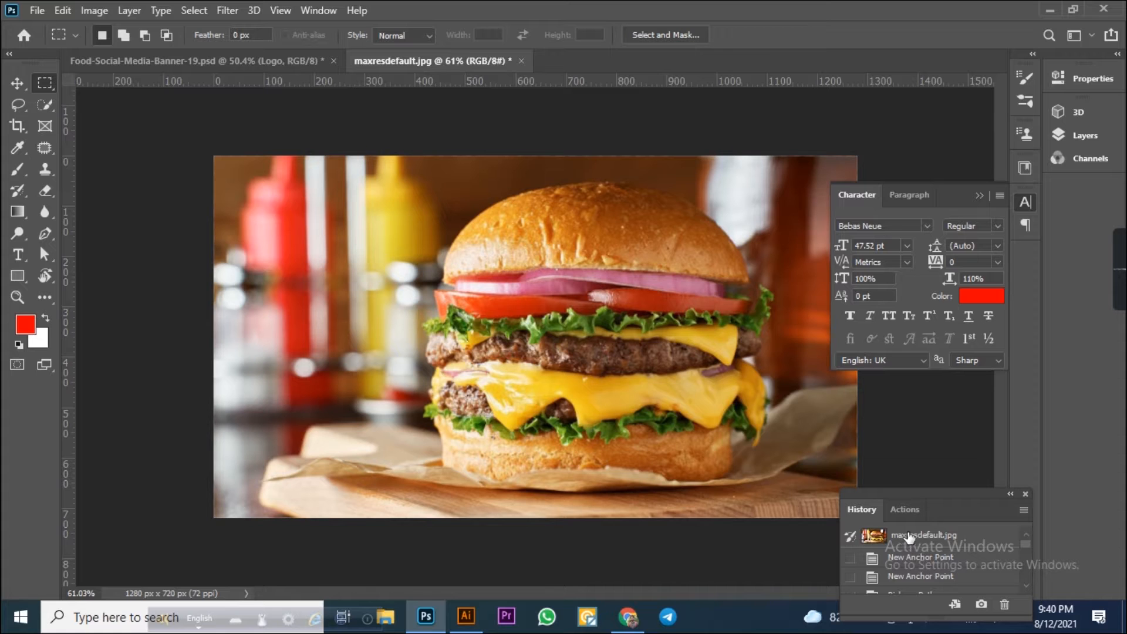
click(909, 537)
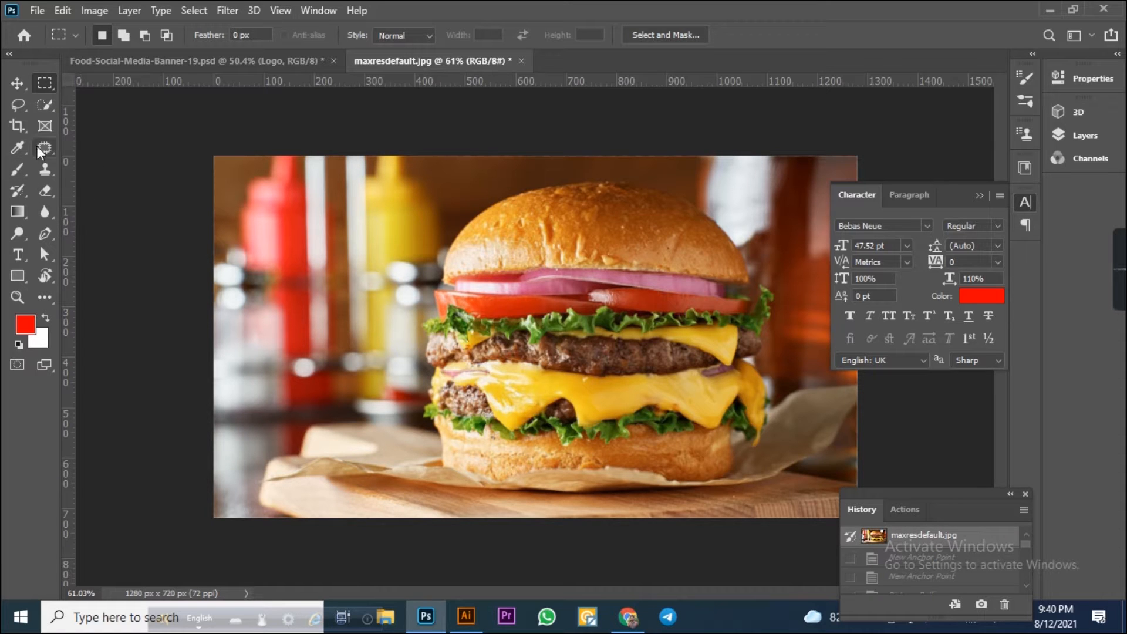
Start a Pen tool path along the edge of the paper under the burger at the image's left side.
click(44, 233)
scroll(496, 473, up, 5)
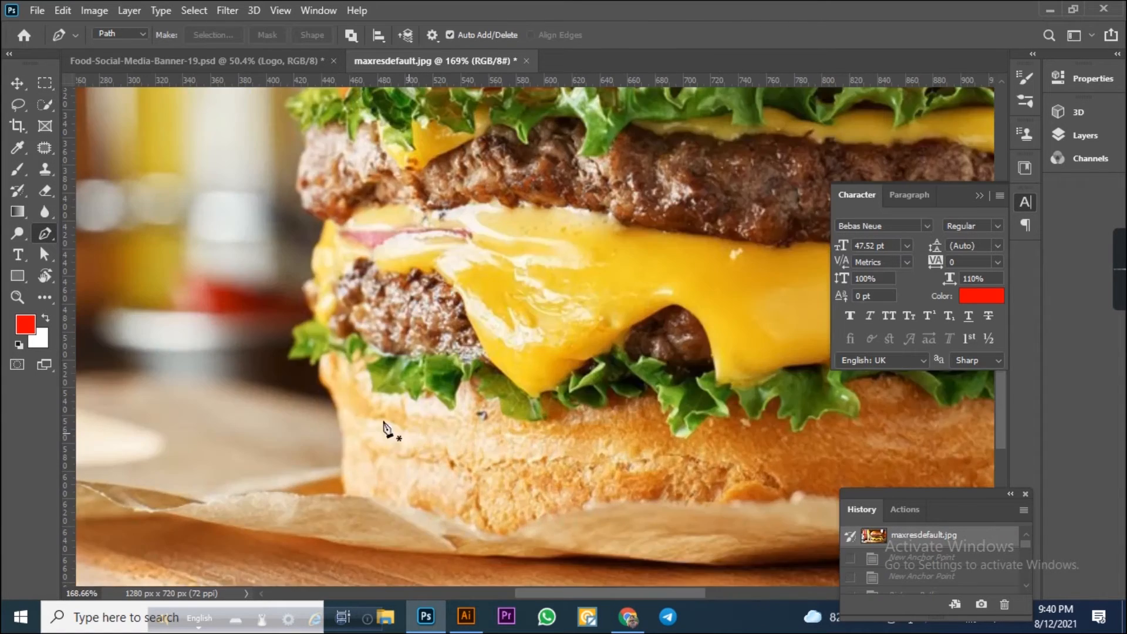
drag(388, 431, 598, 338)
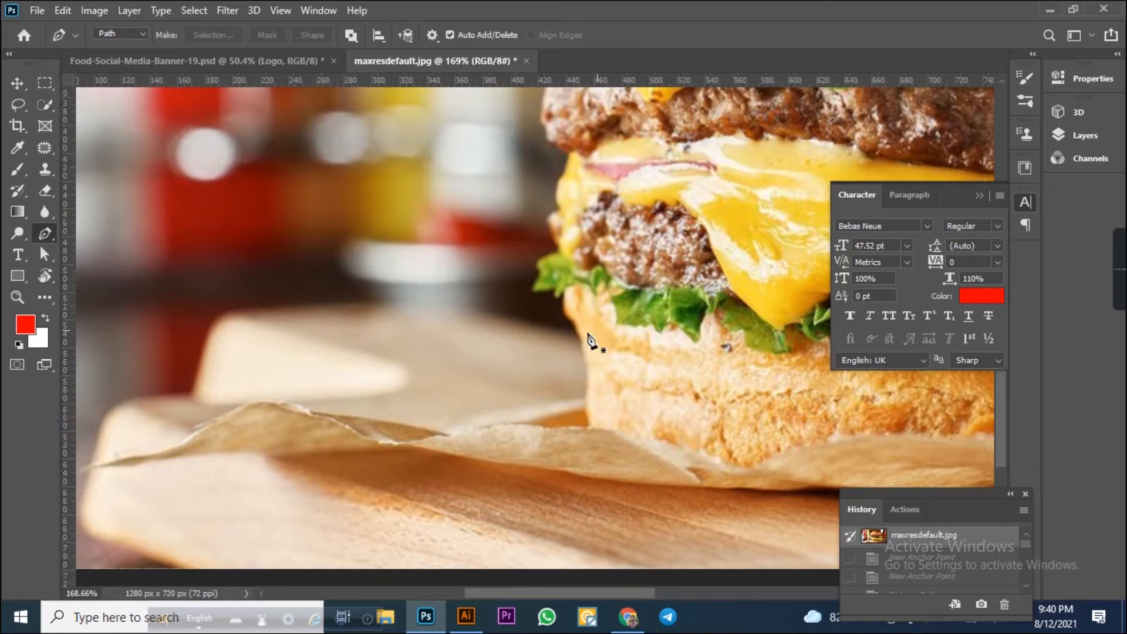
click(79, 465)
drag(179, 442, 195, 435)
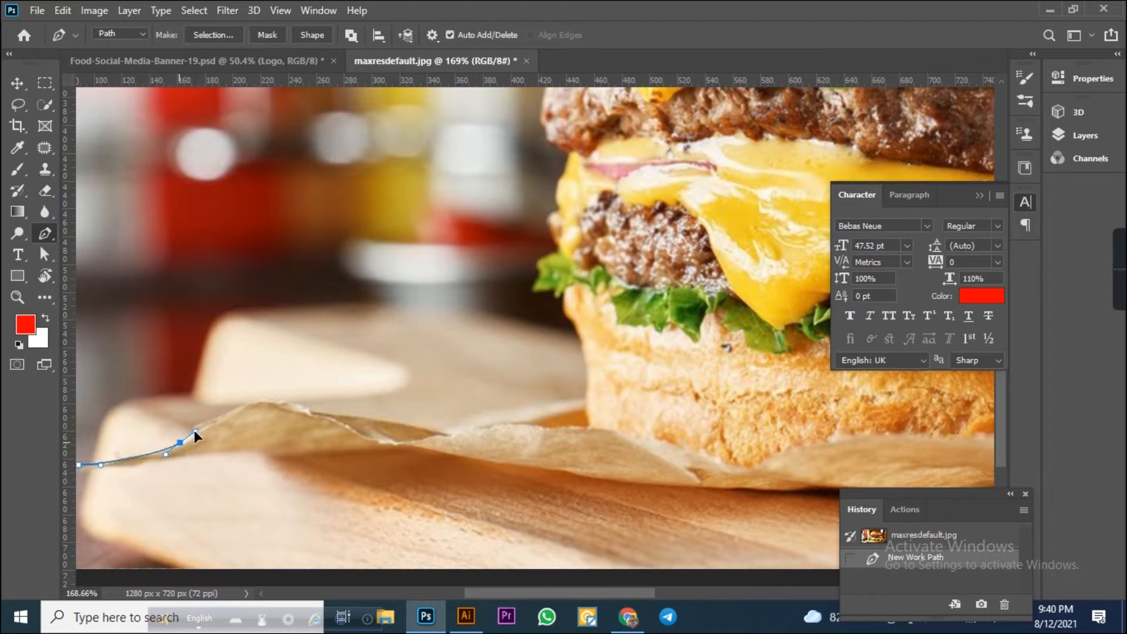
drag(312, 407, 361, 423)
drag(430, 430, 480, 430)
drag(588, 404, 593, 388)
drag(567, 317, 552, 292)
Continue the path up the burger's left side around the patties, cheese and lettuce, undoing misplaced anchors.
scroll(557, 296, up, 3)
key(ctrl+z)
alt+click(556, 338)
drag(552, 291, 510, 279)
drag(539, 233, 439, 355)
click(437, 296)
drag(412, 319, 430, 295)
drag(421, 277, 430, 274)
drag(385, 246, 382, 223)
drag(377, 180, 395, 157)
drag(432, 168, 464, 328)
drag(418, 273, 401, 213)
drag(475, 196, 500, 217)
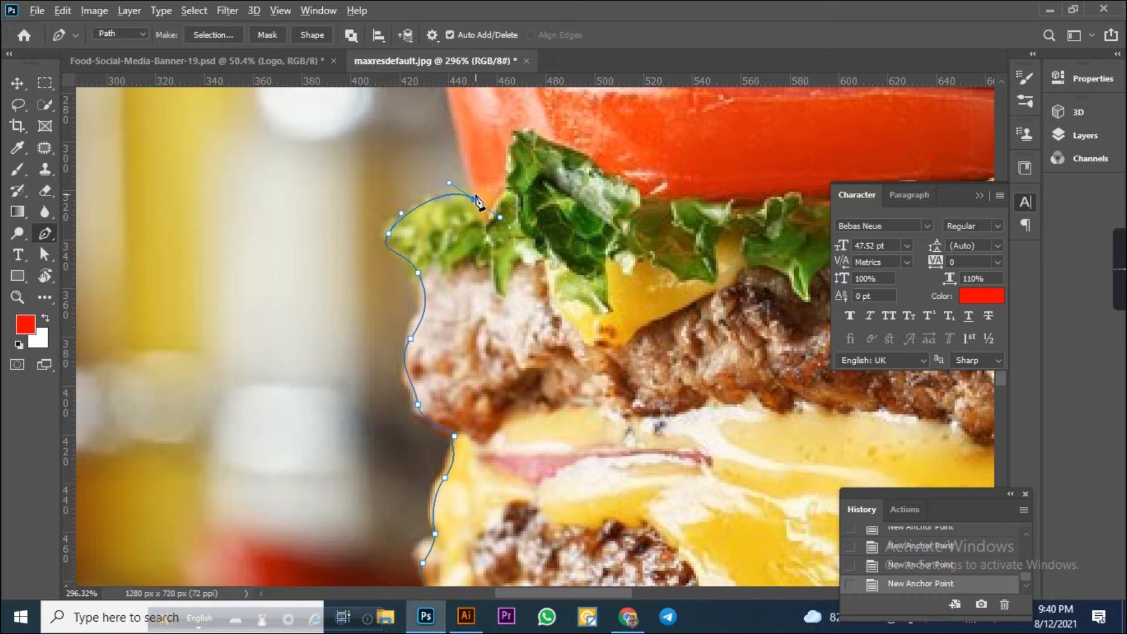
key(ctrl+z)
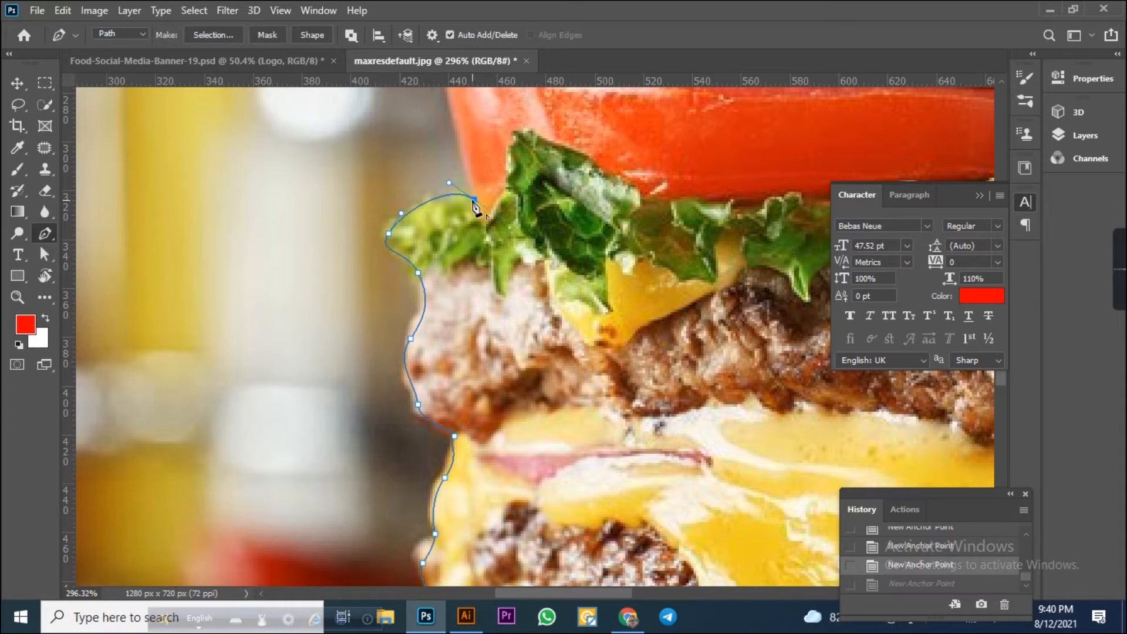
Continue the path around the lettuce and tomato up to the top bun's left edge.
alt+click(474, 201)
drag(474, 203, 397, 439)
drag(368, 309, 475, 302)
key(ctrl+z)
key(ctrl+z)
click(466, 280)
drag(415, 247, 416, 224)
drag(475, 186, 257, 439)
drag(224, 341, 237, 399)
drag(277, 291, 327, 257)
drag(384, 304, 88, 457)
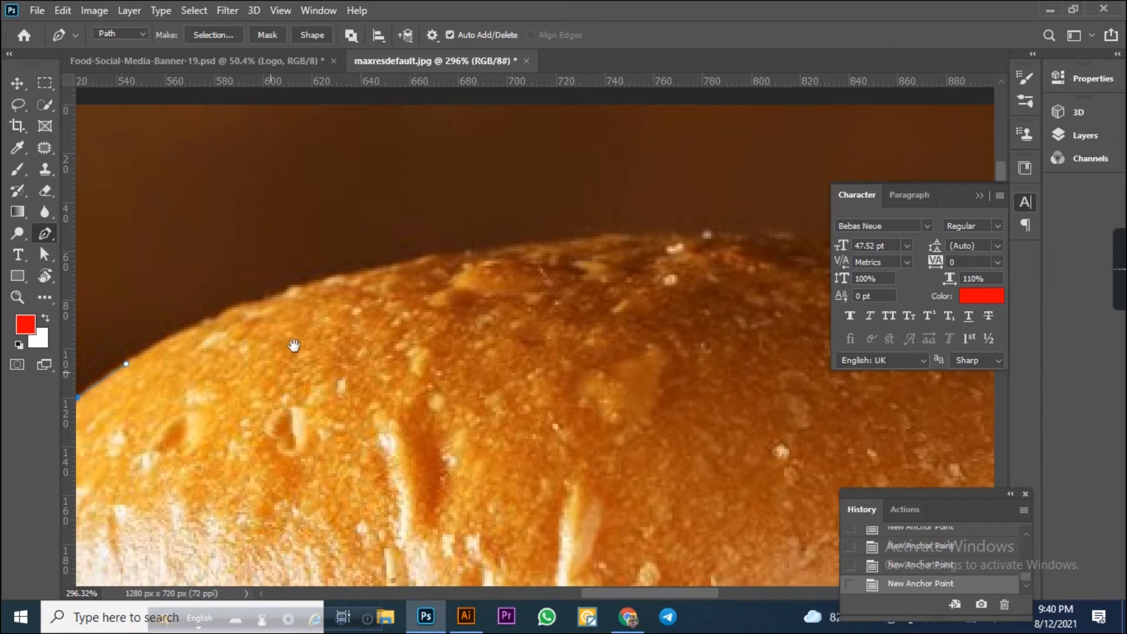
Continue the Pen path across the top of the bun towards its right side, undoing a misplaced anchor.
drag(389, 263, 544, 240)
key(ctrl+z)
drag(382, 268, 497, 251)
drag(582, 252, 536, 286)
drag(694, 302, 795, 327)
drag(615, 341, 158, 289)
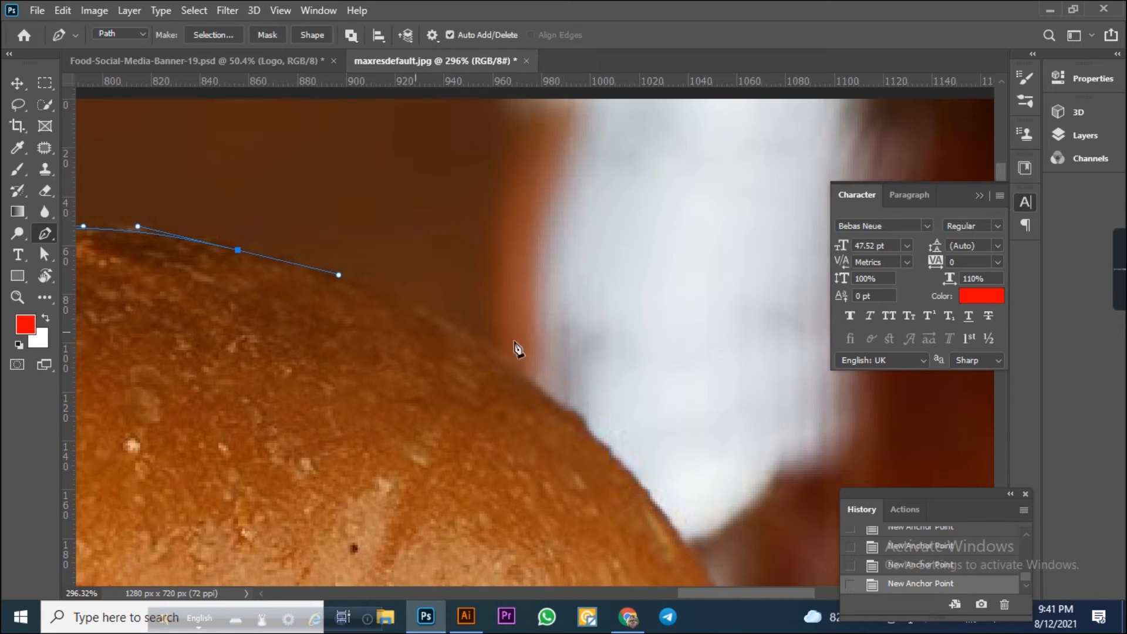
drag(537, 384, 614, 438)
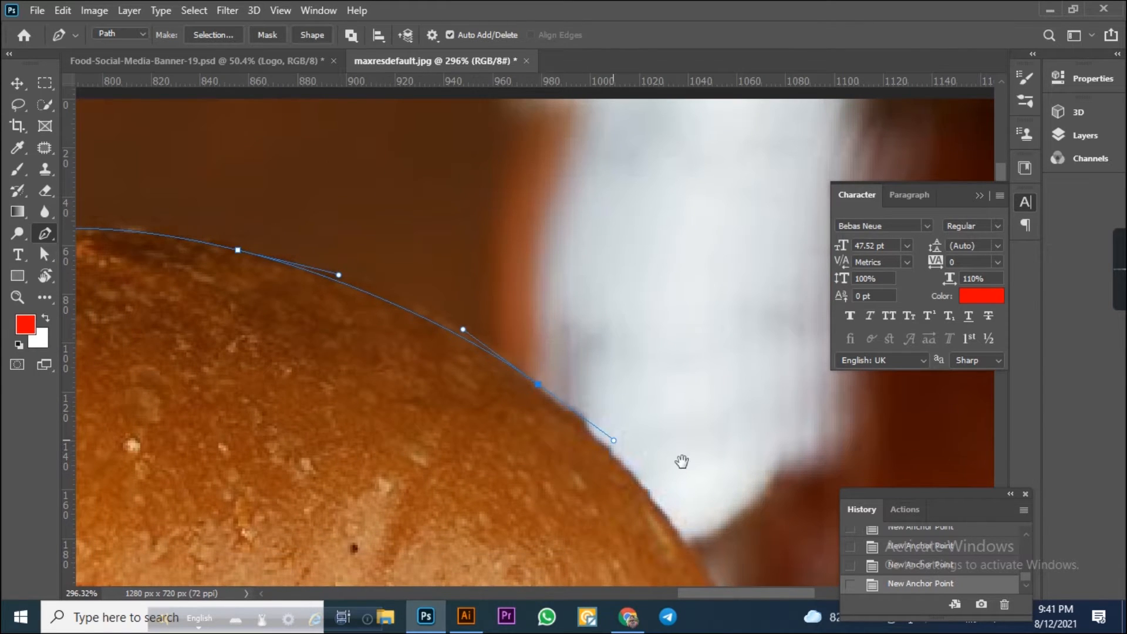
drag(682, 460, 682, 344)
drag(695, 391, 716, 435)
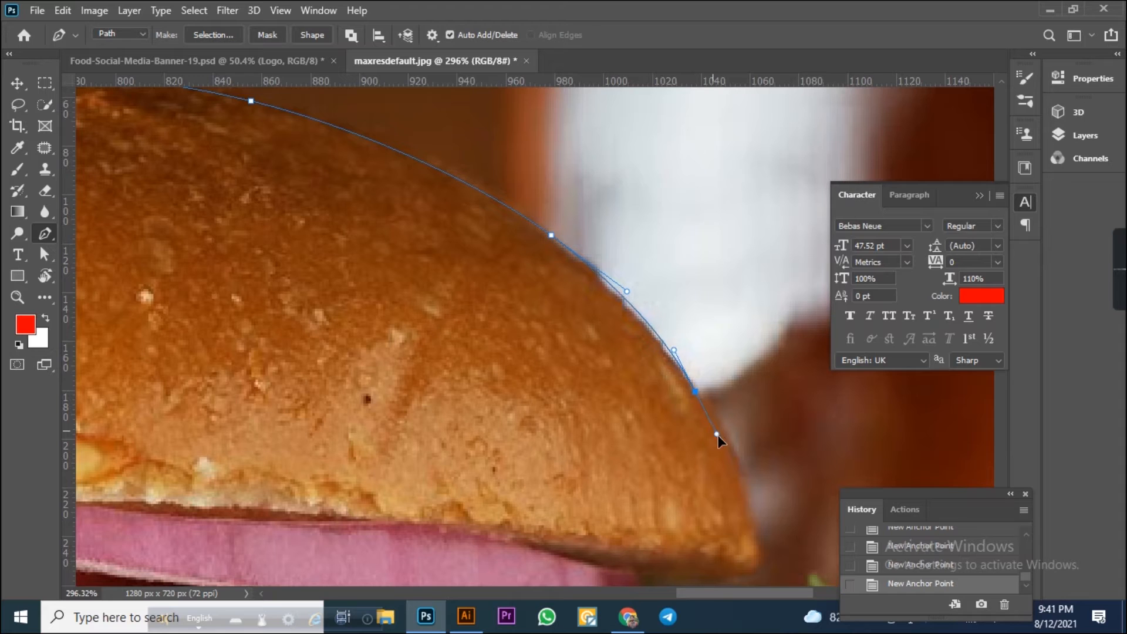
Undo the last two anchors and redraw the path down the top bun's right edge.
key(ctrl+z)
key(ctrl+z)
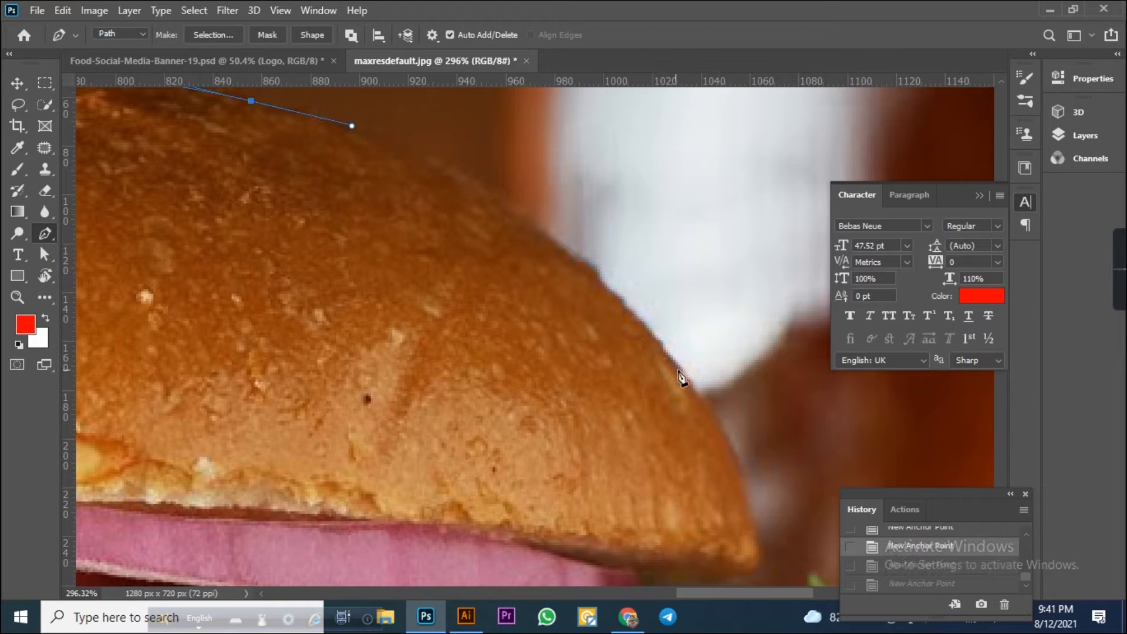
drag(716, 418, 830, 564)
drag(764, 420, 737, 326)
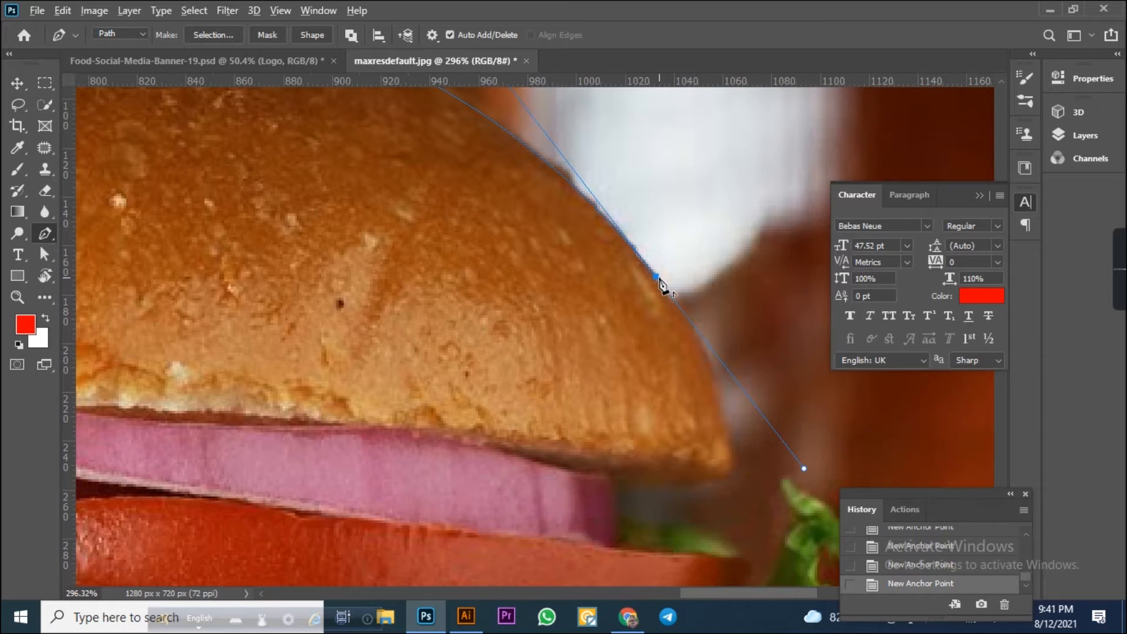
click(655, 277)
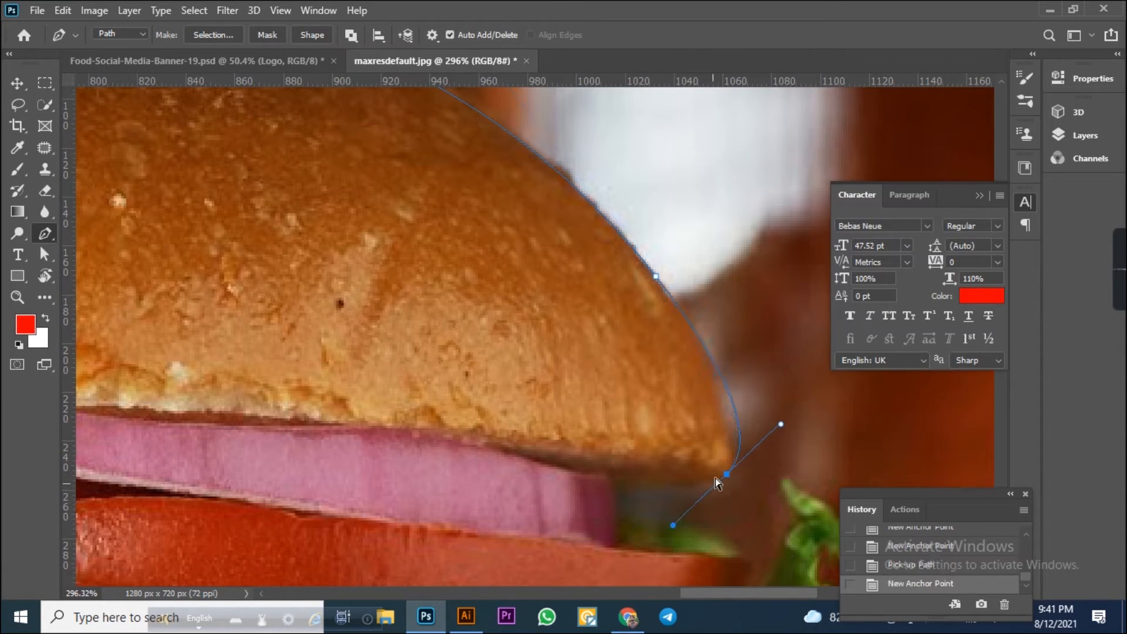
Continue the path under the top bun and around the onion and tomato's right edge, undoing misplaced anchors.
key(ctrl+z)
drag(649, 485, 622, 466)
key(ctrl+z)
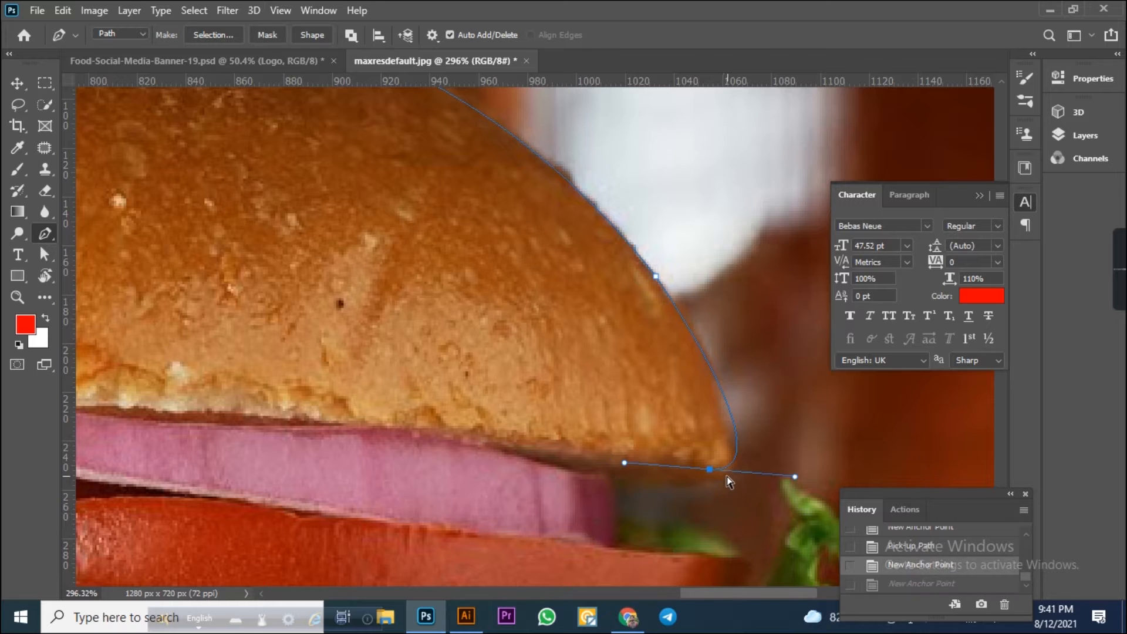
key(ctrl+z)
drag(696, 500, 717, 470)
drag(598, 470, 546, 463)
alt+click(623, 477)
drag(619, 569, 621, 572)
alt+click(616, 534)
drag(679, 519, 596, 399)
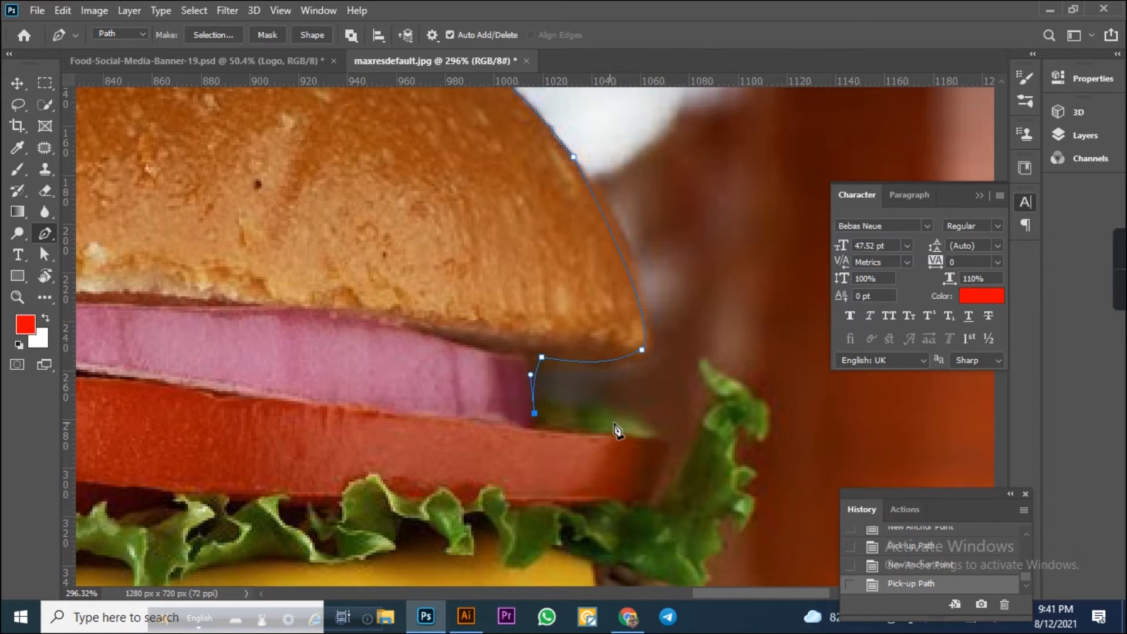
Continue the path around the lettuce leaves on the burger's right side.
drag(649, 427, 676, 446)
drag(659, 485, 663, 500)
drag(696, 452, 711, 383)
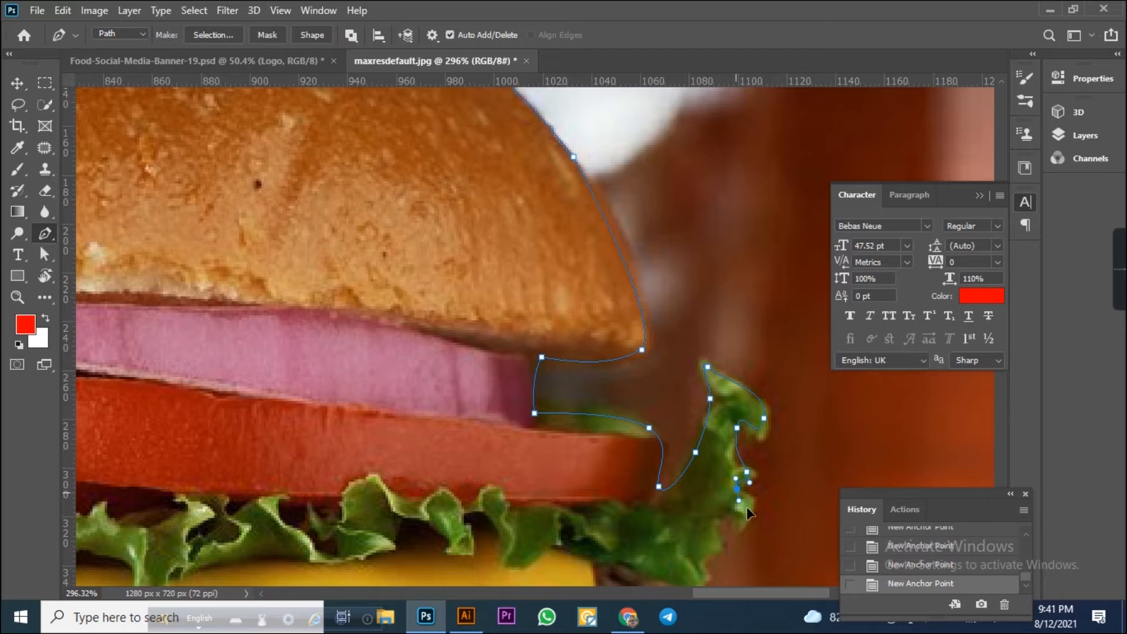
scroll(746, 511, down, 3)
drag(742, 394, 733, 409)
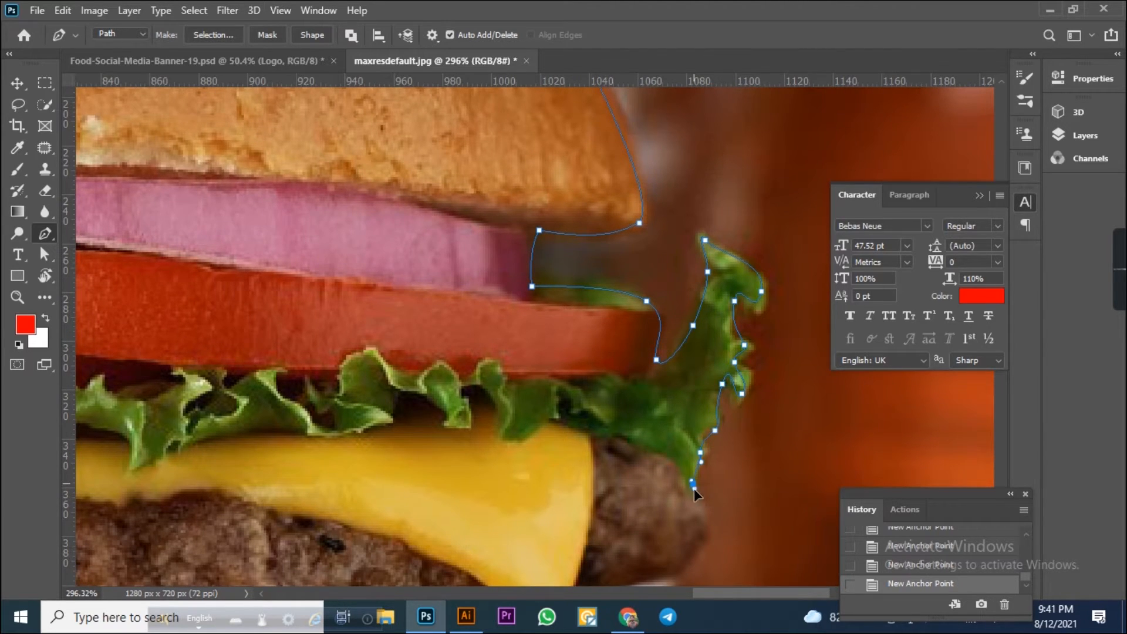
Continue the path down the right side of the patty and the melted cheese.
scroll(694, 489, down, 4)
drag(661, 378, 624, 425)
alt+click(661, 379)
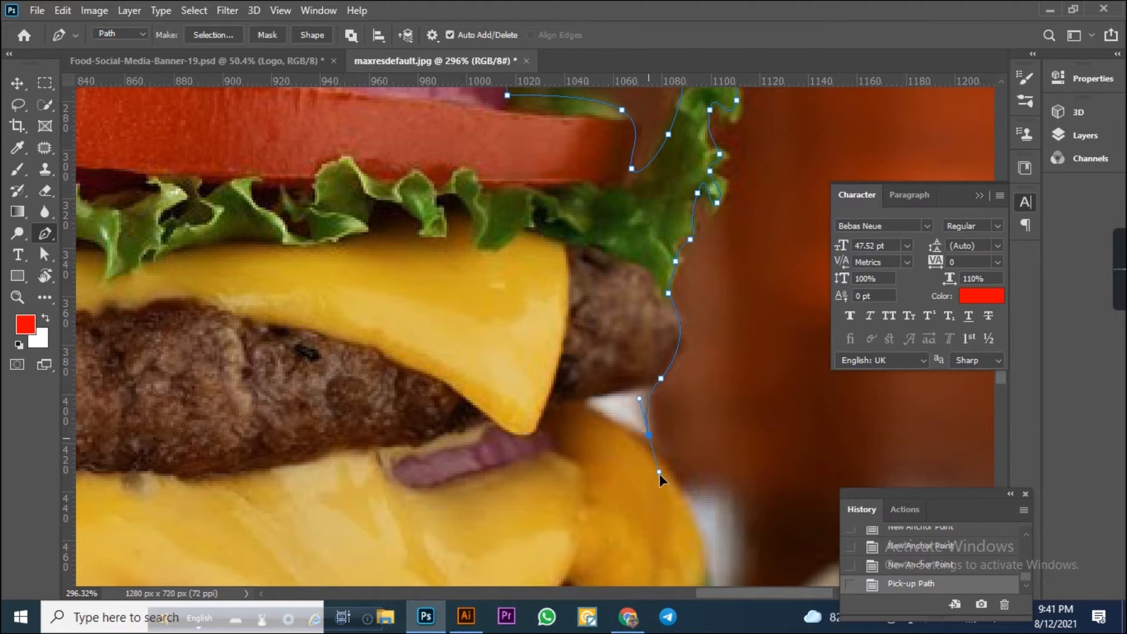
drag(659, 473, 667, 476)
drag(712, 418, 677, 304)
scroll(639, 308, down, 2)
drag(605, 324, 598, 392)
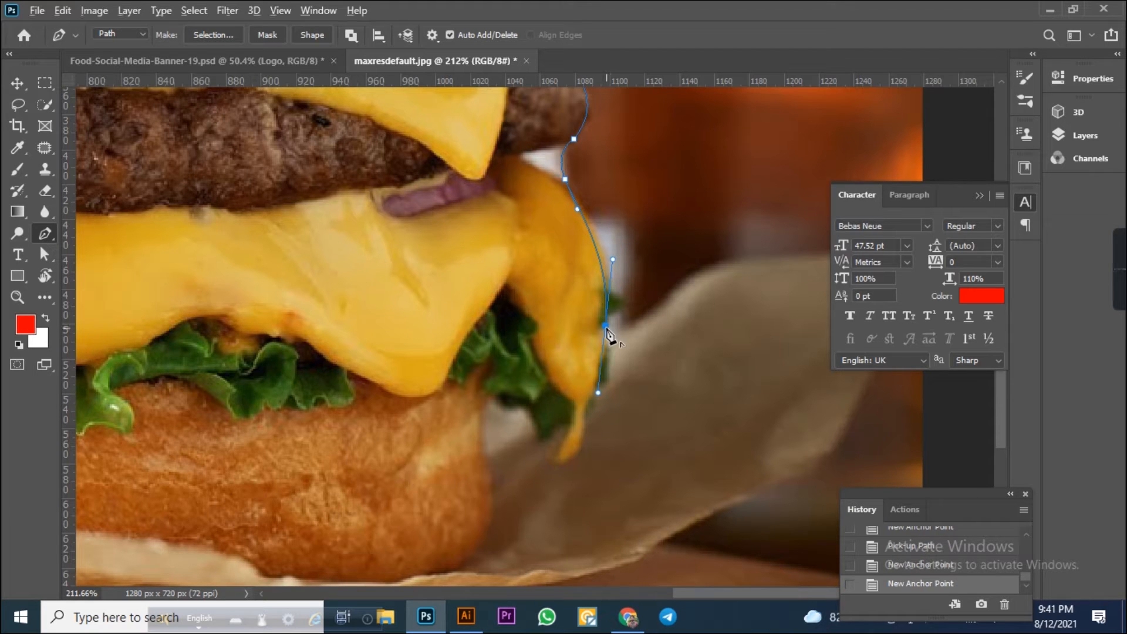
alt+click(605, 326)
drag(628, 328, 524, 315)
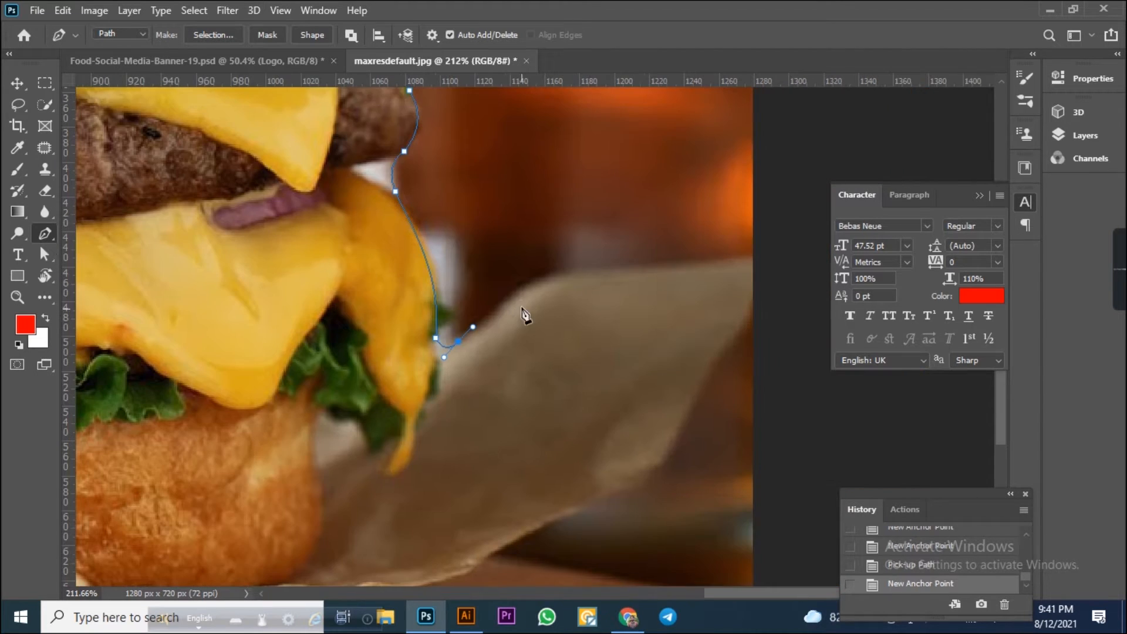
Extend the path from the cheese down to the paper's right edge, undoing a wrong anchor.
drag(714, 265, 762, 257)
drag(638, 459, 742, 344)
drag(650, 415, 639, 423)
drag(499, 485, 770, 273)
drag(647, 322, 405, 327)
key(ctrl+z)
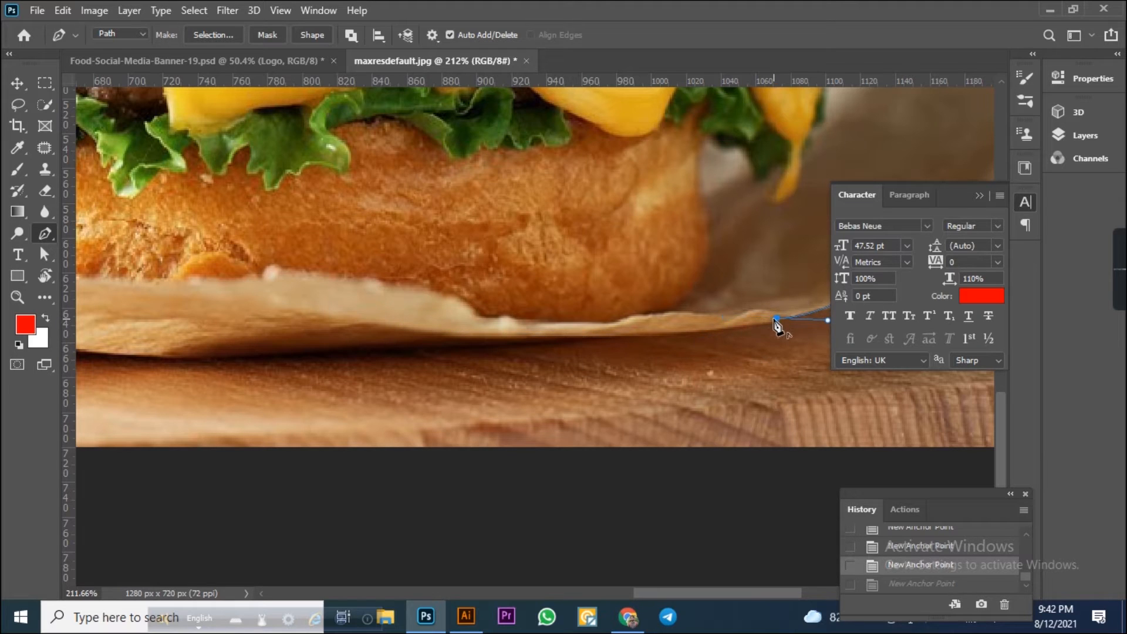
Continue the path along the paper's lower edge towards the left side of the image.
click(775, 319)
click(686, 333)
drag(510, 338, 678, 347)
key(ctrl+z)
key(space)
drag(397, 358, 635, 388)
key(space)
drag(485, 377, 665, 407)
key(space)
drag(521, 418, 423, 421)
drag(373, 393, 354, 394)
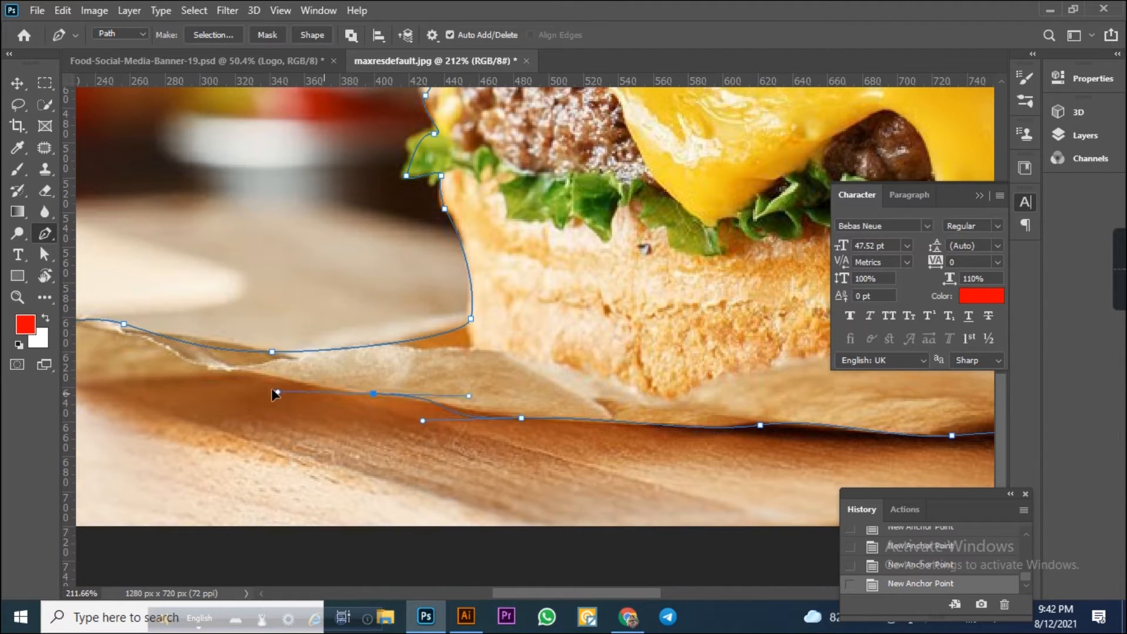
Finish the path along the paper's left end and close it at the starting anchor, undoing misplaced anchors.
key(ctrl+z)
alt+click(521, 418)
drag(562, 412, 737, 420)
scroll(813, 467, up, 4)
drag(646, 389, 855, 436)
drag(600, 419, 418, 382)
scroll(376, 410, left, 5)
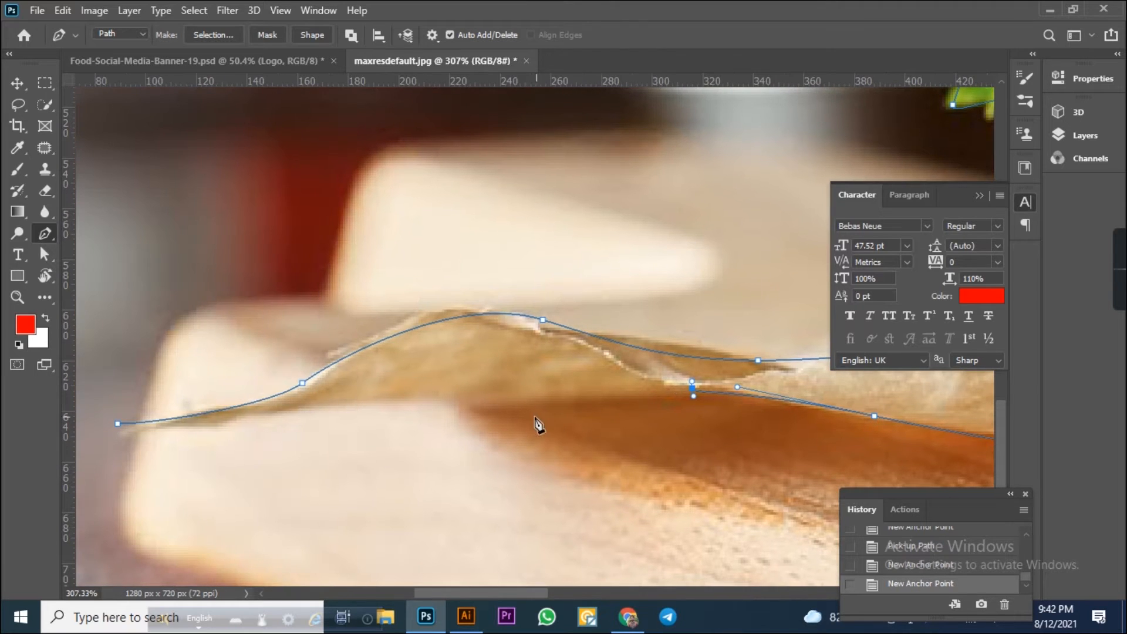
key(ctrl+z)
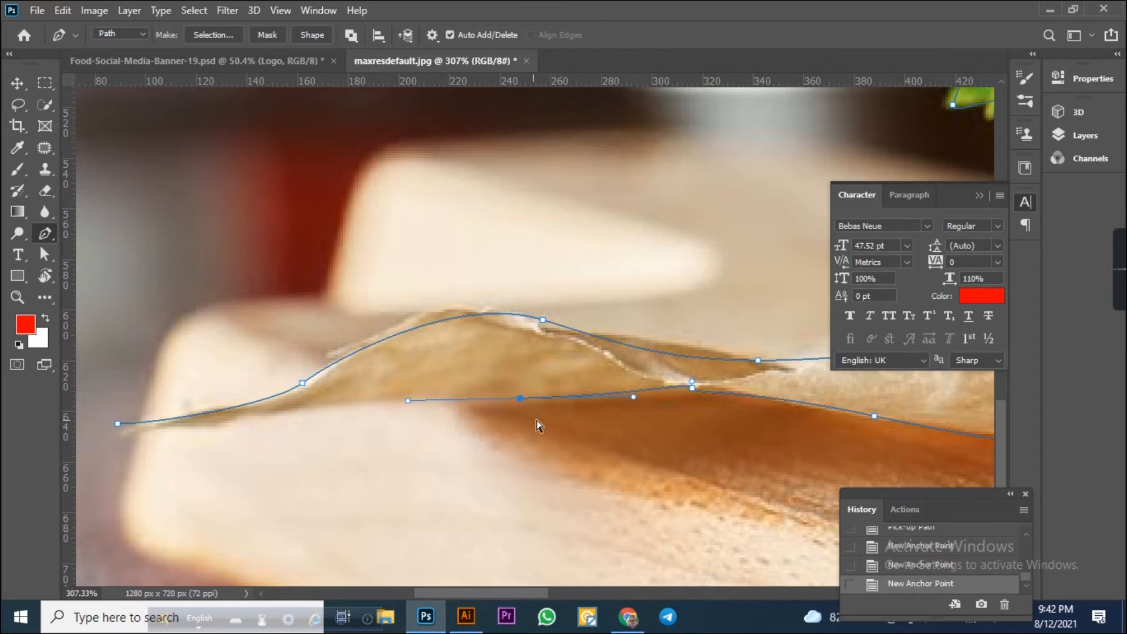
key(ctrl+z)
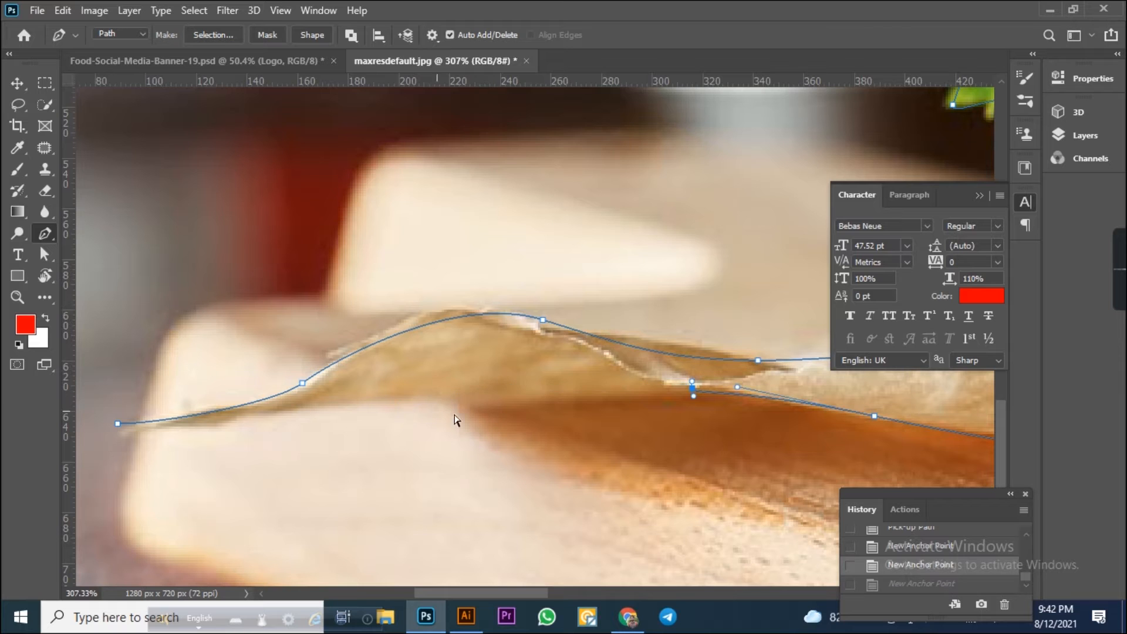
drag(513, 403, 458, 403)
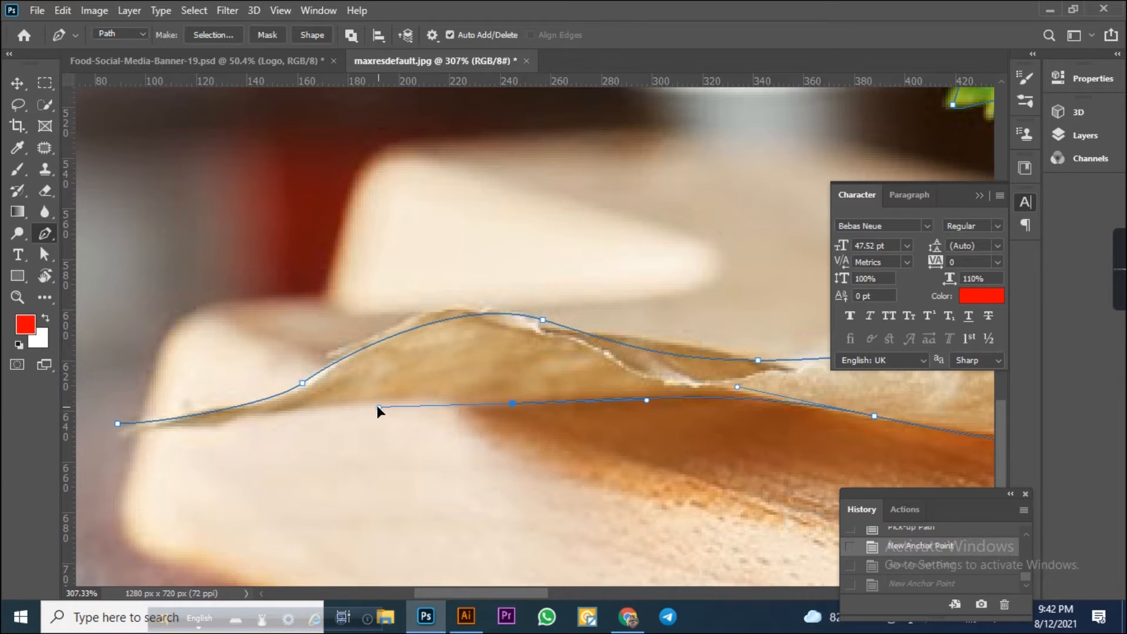
drag(117, 423, 93, 410)
key(ctrl+z)
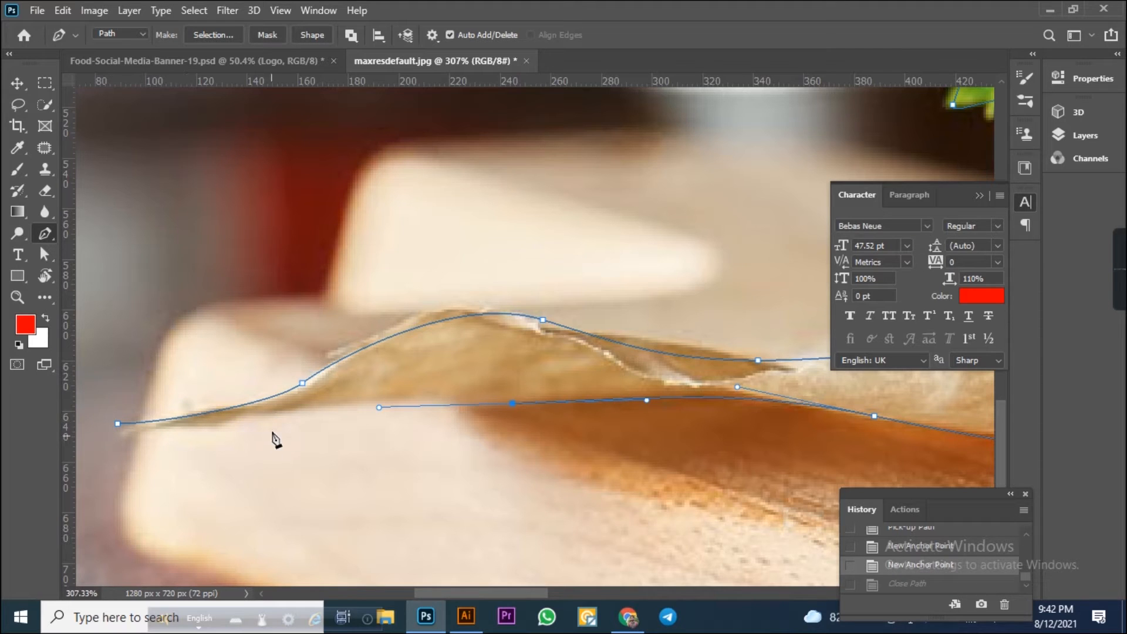
mouse_move(125, 429)
mouse_down()
mouse_move(137, 427)
mouse_move(113, 421)
mouse_move(103, 433)
mouse_move(117, 424)
mouse_up()
key(ctrl+z)
Load the closed path as a selection and move the selected burger into the social media banner document.
key(ctrl+Return)
key(ctrl+0)
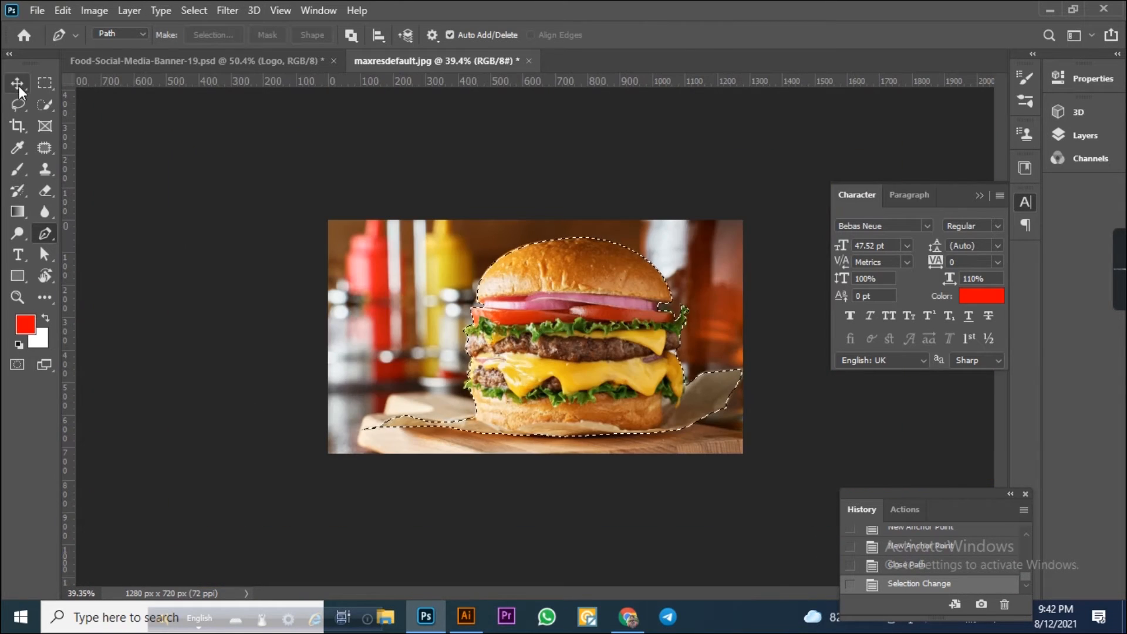
click(18, 87)
drag(592, 293, 594, 351)
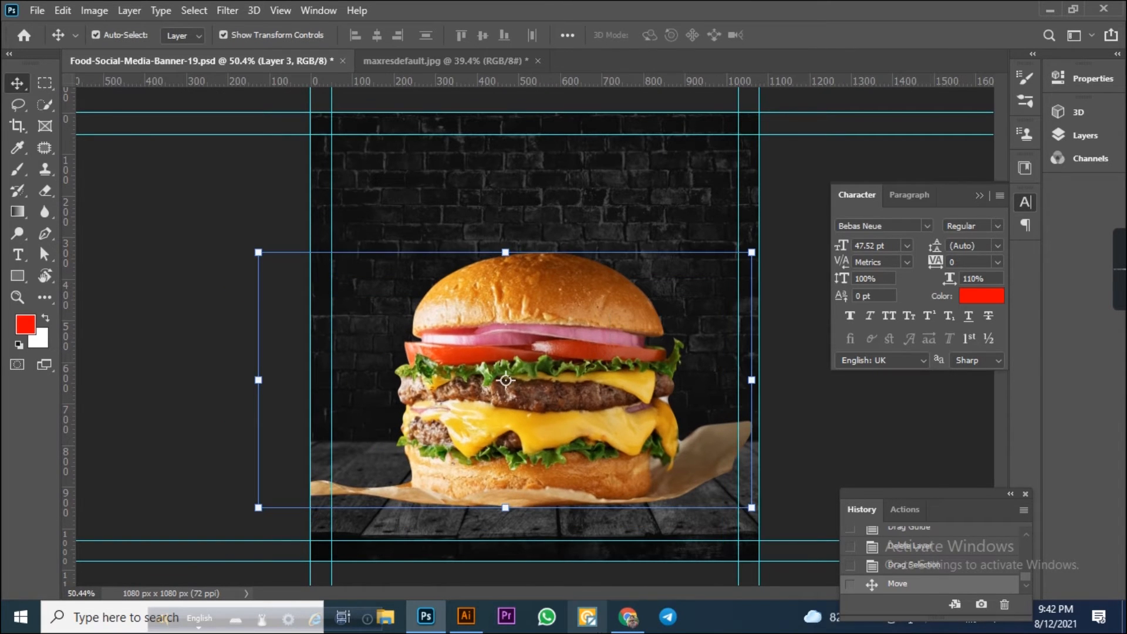
Switch to Chrome and download the bacon cheeseburger image from the Google Images results.
click(628, 616)
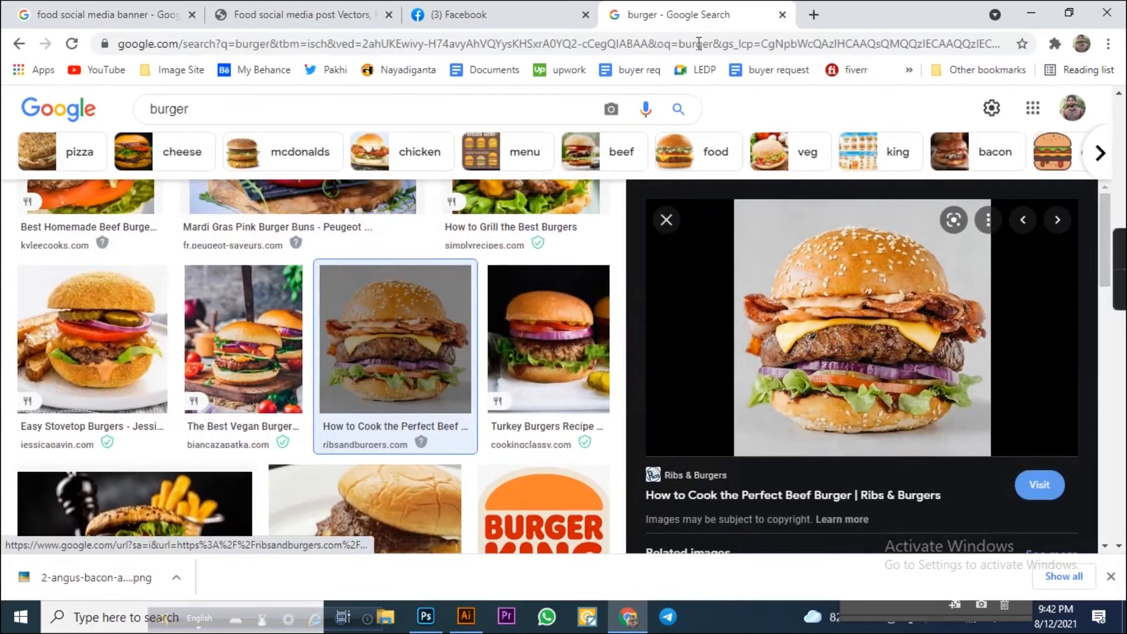
right_click(849, 262)
click(914, 435)
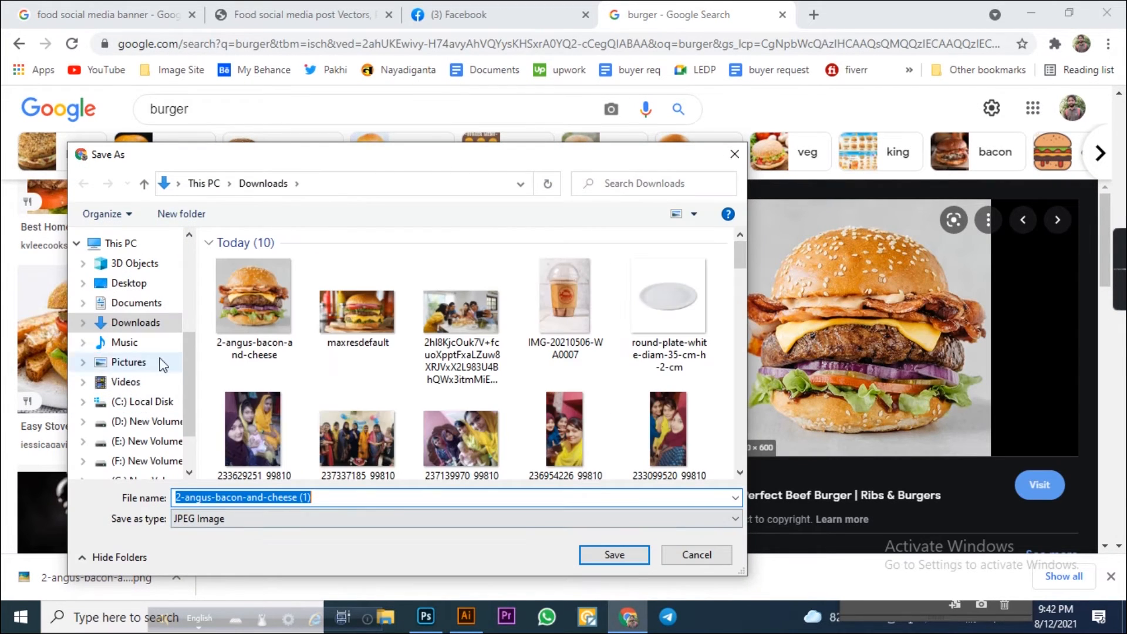
click(143, 323)
click(622, 558)
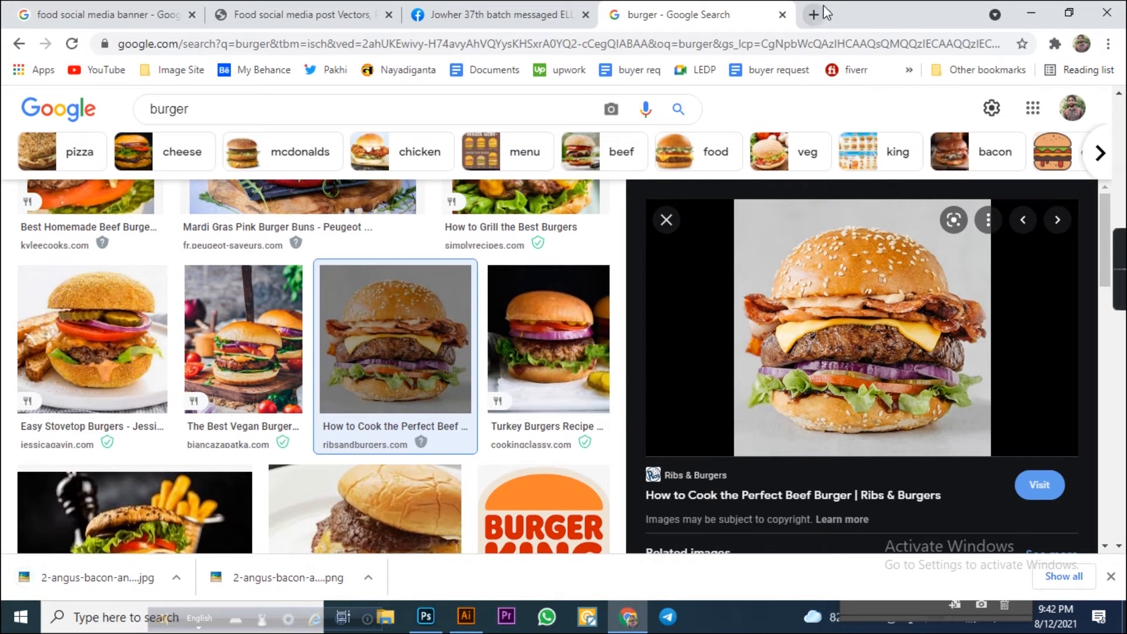
Open remove.bg in a new tab, upload the burger image and download its background-removed preview.
click(814, 13)
click(172, 70)
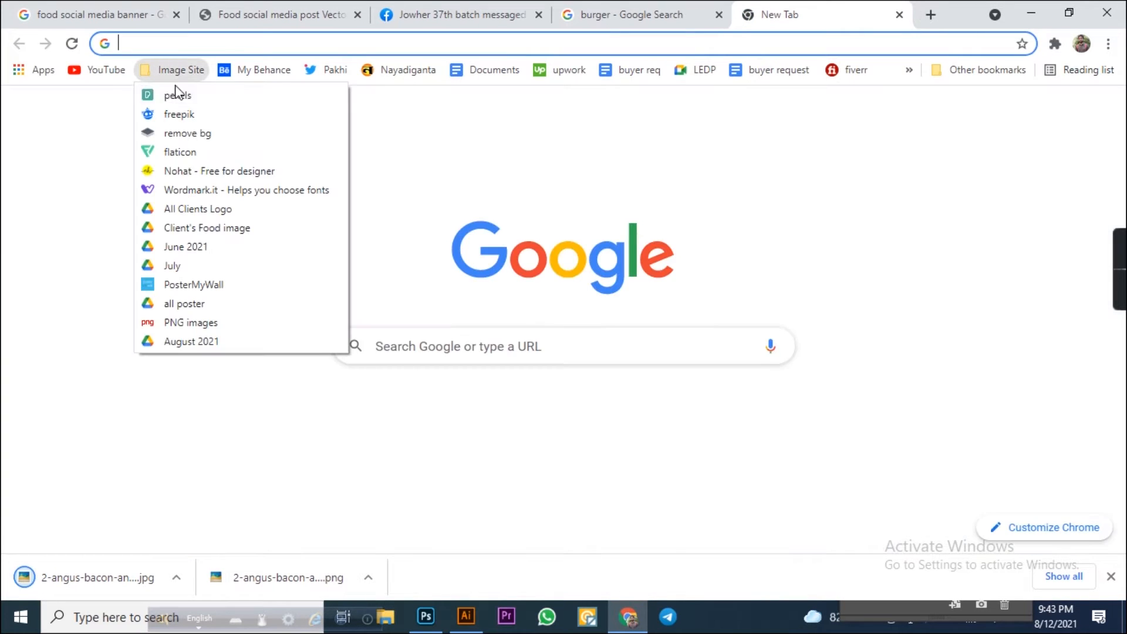
click(210, 138)
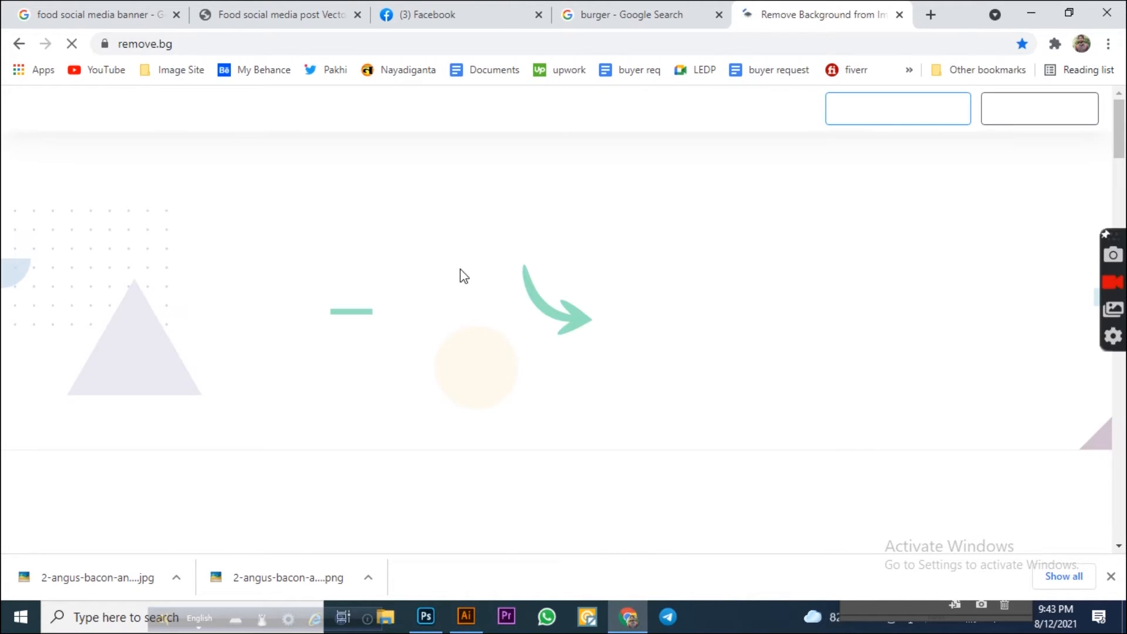
click(790, 318)
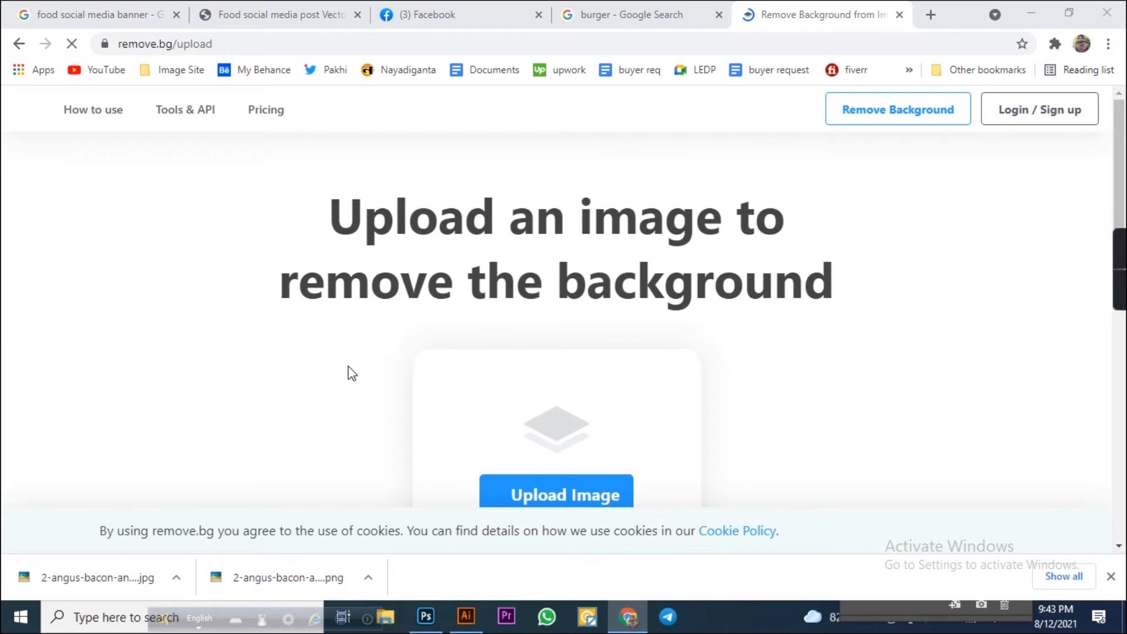
click(255, 323)
click(606, 561)
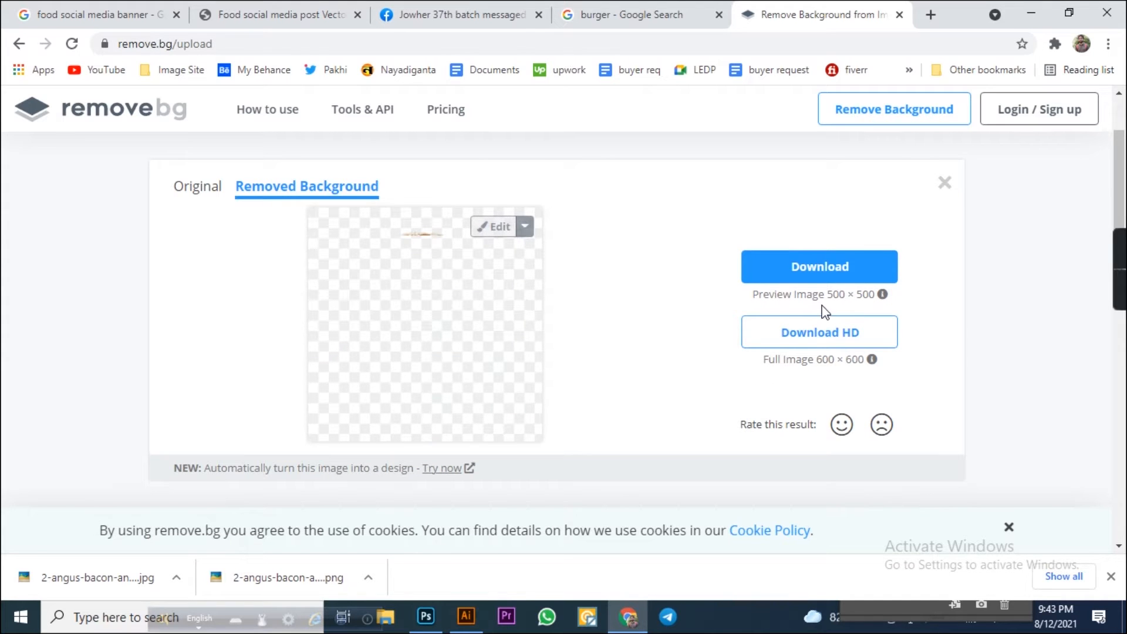
click(823, 267)
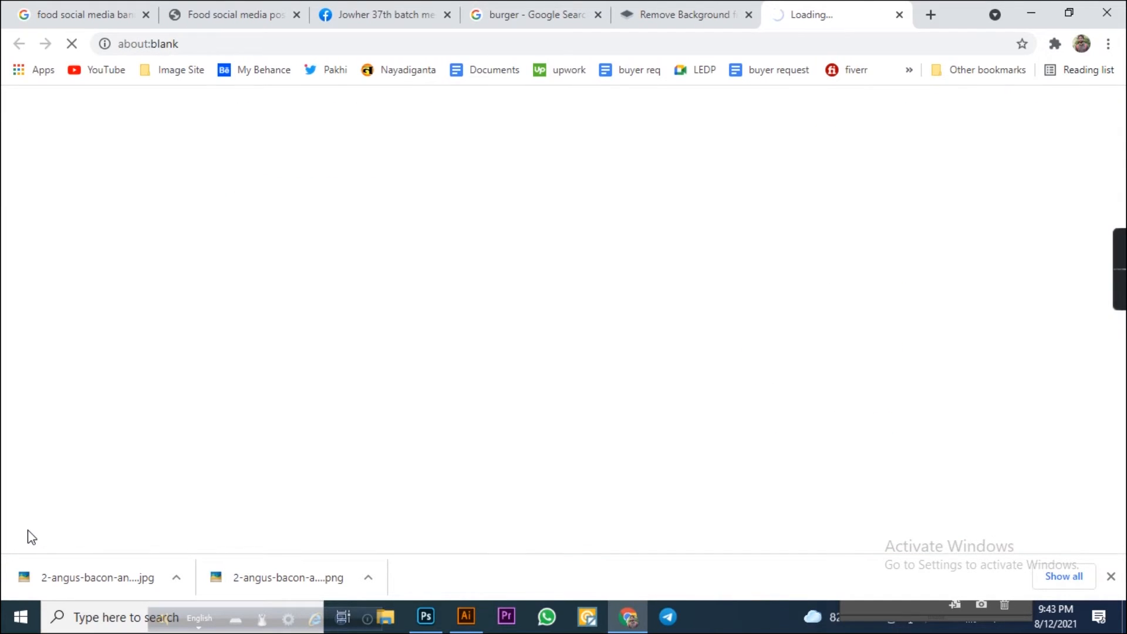
Drag the downloaded cut-out burger into the banner and place it on the left side.
drag(94, 577, 462, 435)
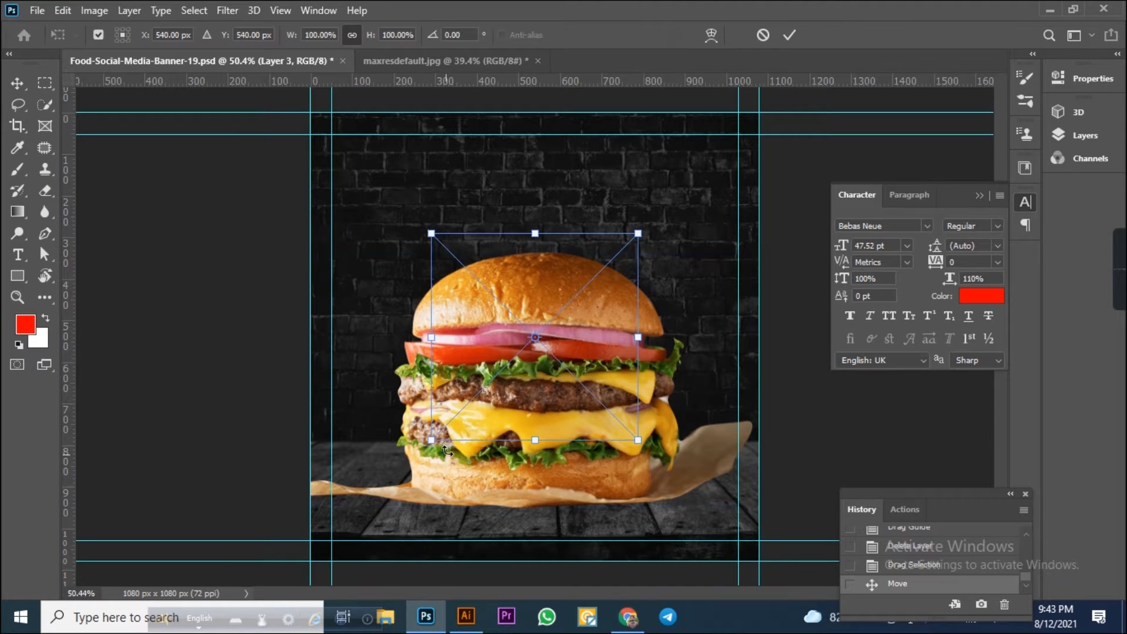
drag(534, 366, 400, 425)
key(Return)
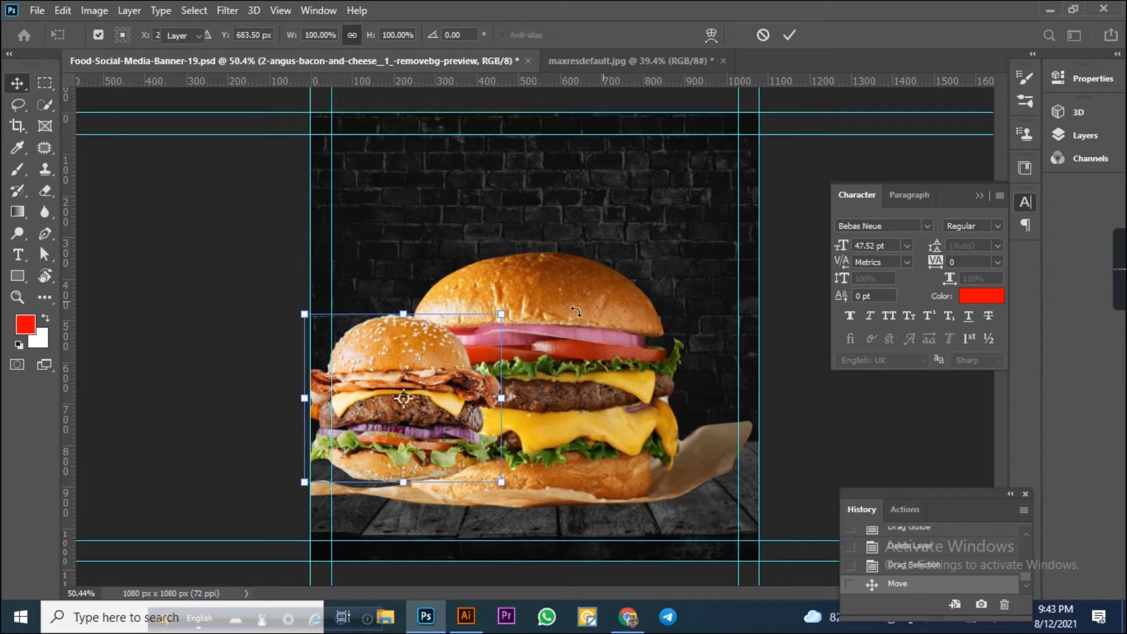
Scale the first burger down and move it to the right beside the bacon burger.
click(587, 312)
drag(751, 253, 686, 335)
key(Return)
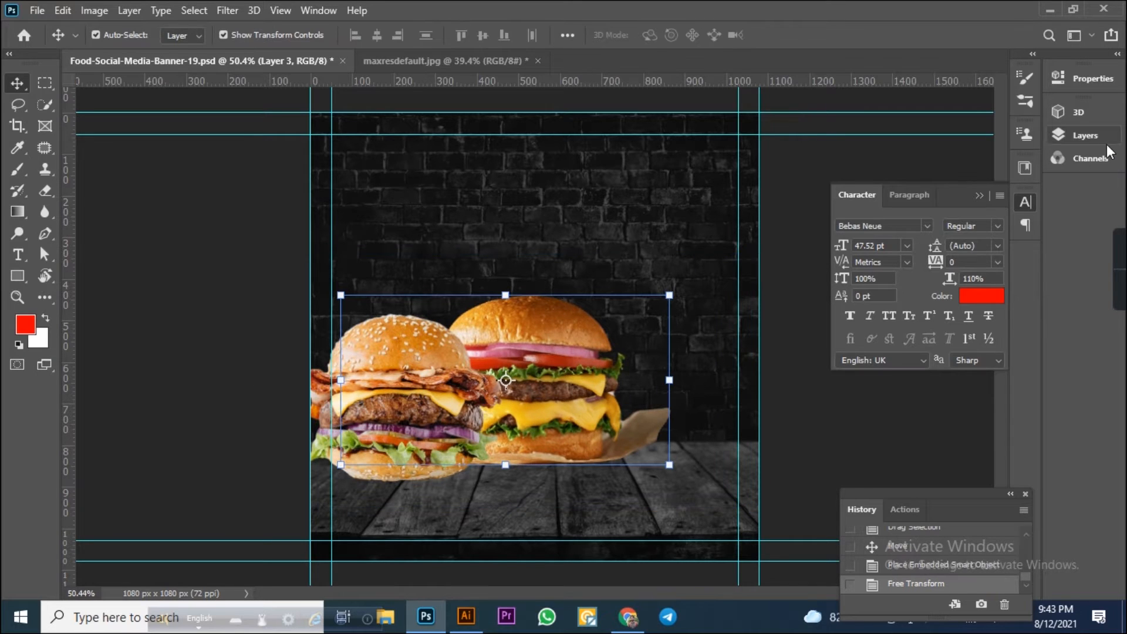
Bring the first burger's layer in front of the bacon burger in the layer order.
click(1085, 134)
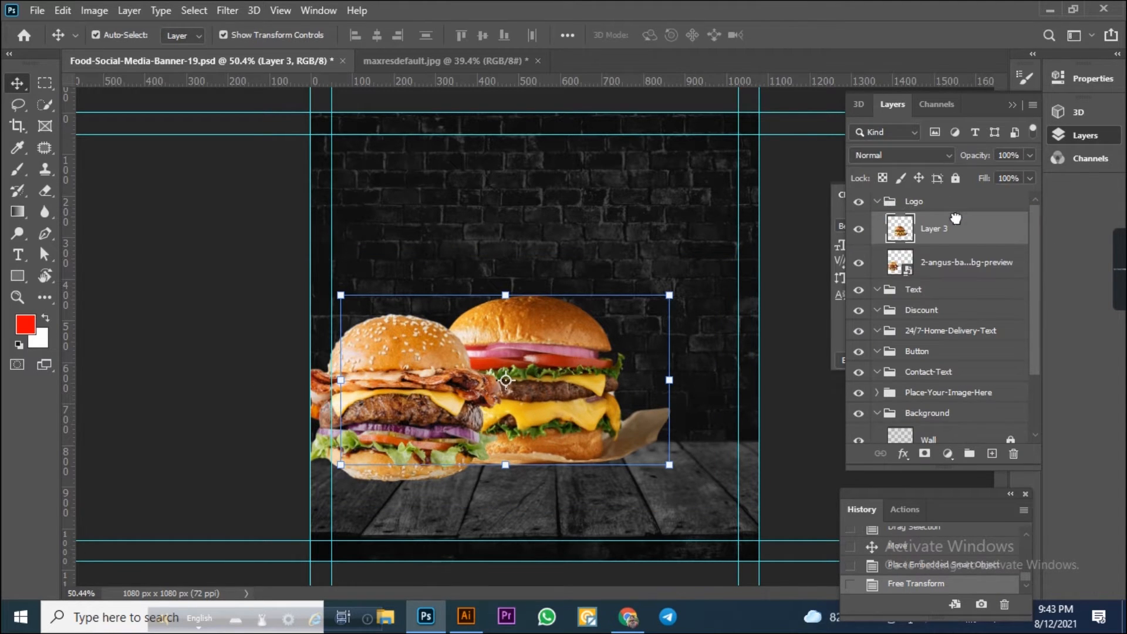
click(343, 158)
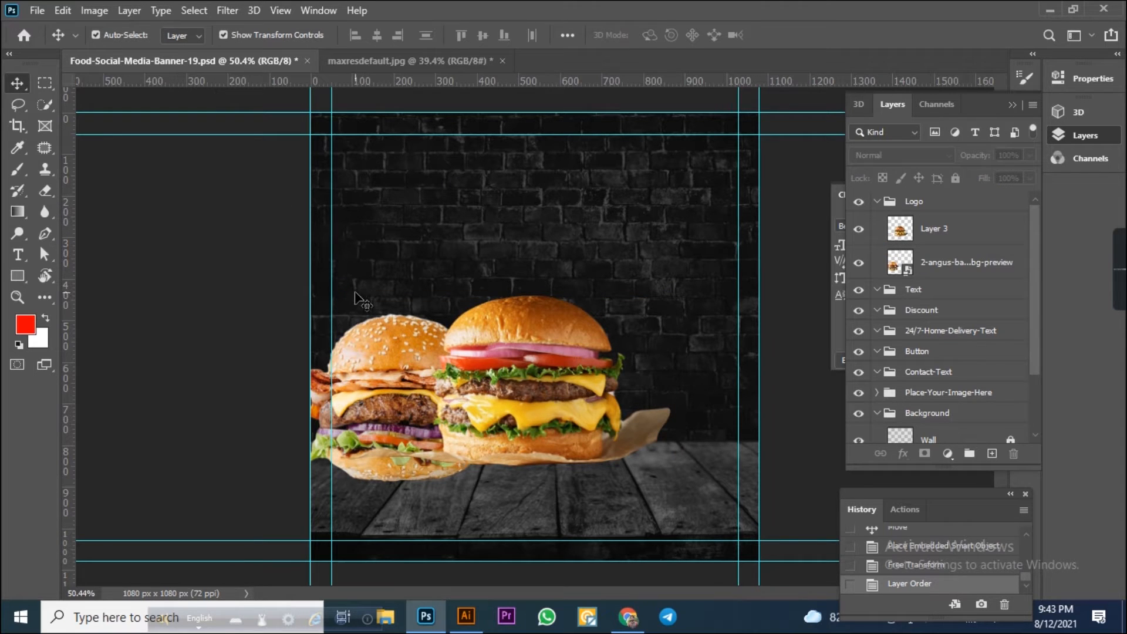
Nudge the bacon burger slightly up and to the right.
click(396, 358)
key(shift+Up)
key(Up)
key(Up)
key(Up)
key(Up)
key(Up)
key(Up)
key(Up)
key(Up)
key(Up)
key(Up)
key(Up)
key(Up)
key(Up)
key(Up)
key(Up)
key(Up)
key(Up)
key(Up)
key(Up)
key(Up)
key(Right)
key(Right)
key(Right)
key(Right)
key(Right)
key(Right)
key(Right)
key(Right)
key(Right)
key(Right)
key(Right)
key(Right)
key(Right)
key(Right)
key(Right)
key(Right)
key(Right)
key(Right)
key(Right)
key(Right)
key(Right)
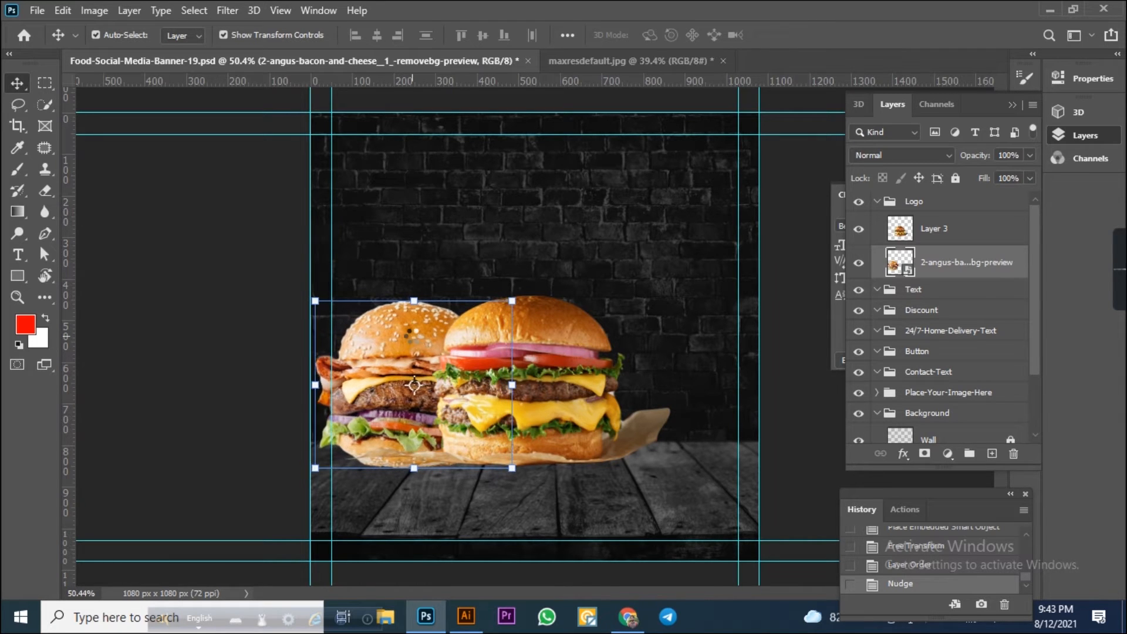
key(Right)
key(Right)
key(Right)
key(Right)
key(Up)
key(Up)
key(Up)
key(Up)
key(Up)
key(Up)
key(Up)
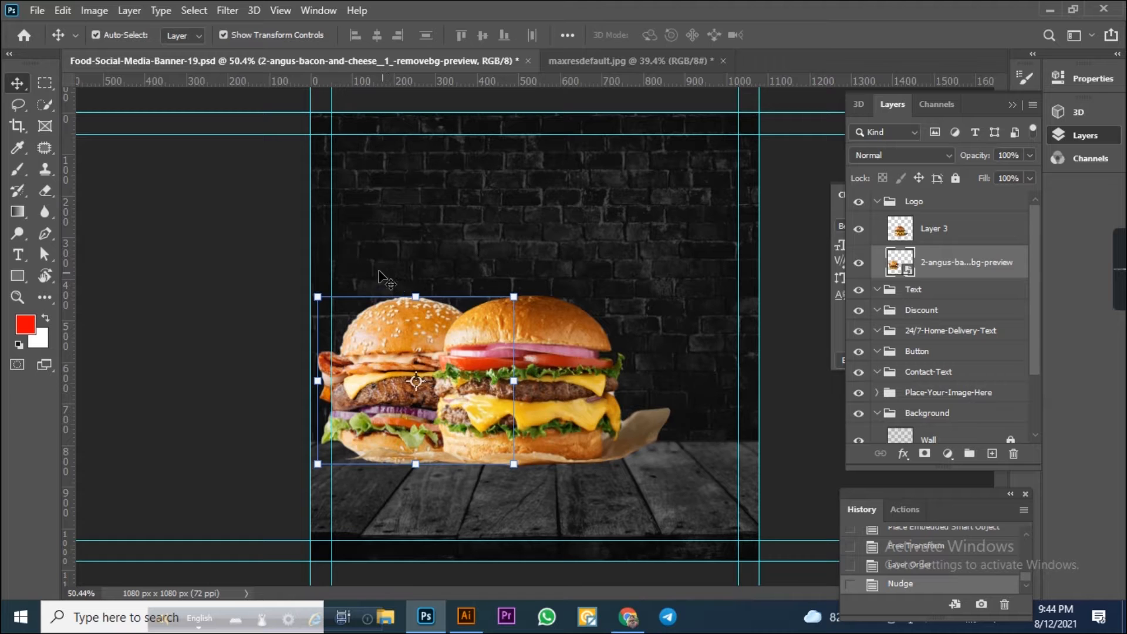
Select both burgers and scale them up together, moving them toward the lower centre of the banner.
shift+click(645, 455)
drag(670, 295, 694, 284)
drag(462, 376, 518, 388)
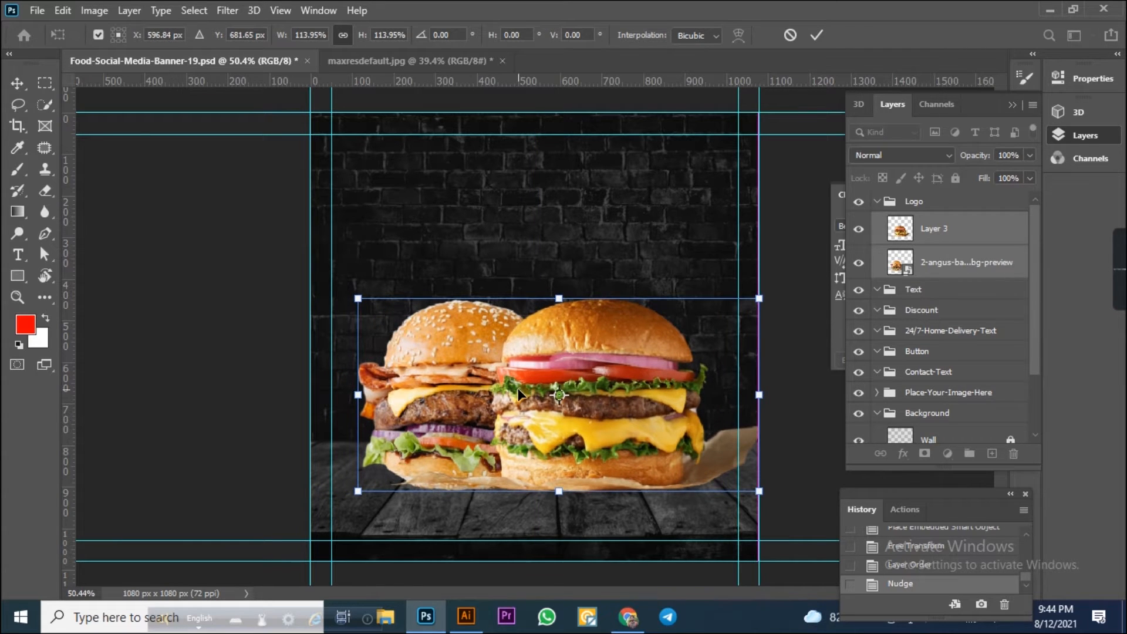
key(Return)
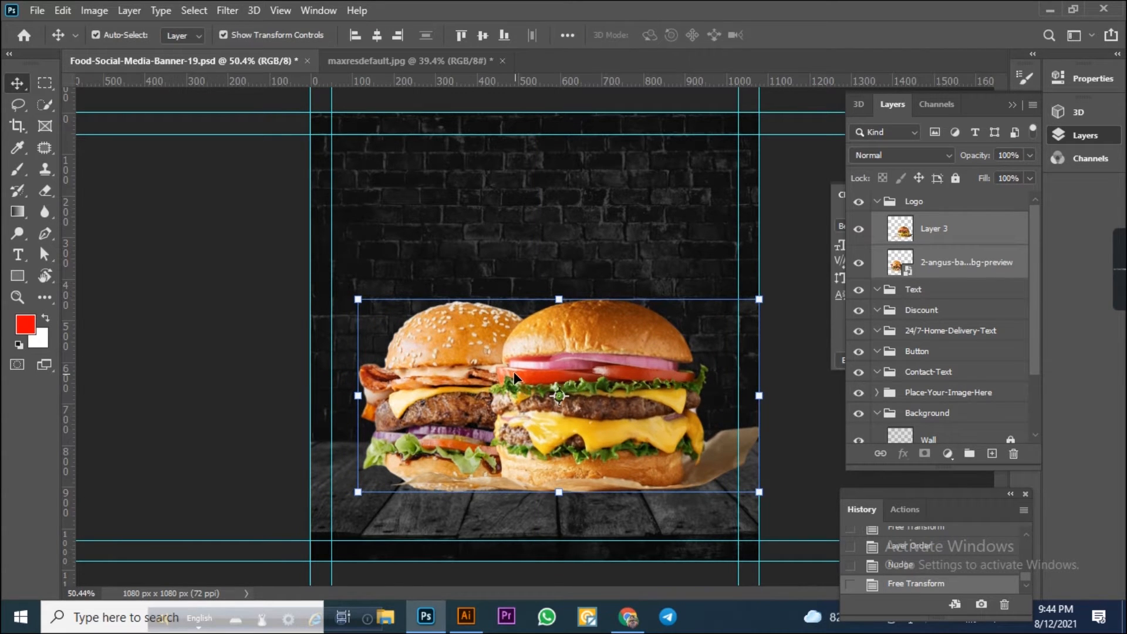
Try to erase part of the burgers with the Eraser tool while no layer is selected.
click(212, 344)
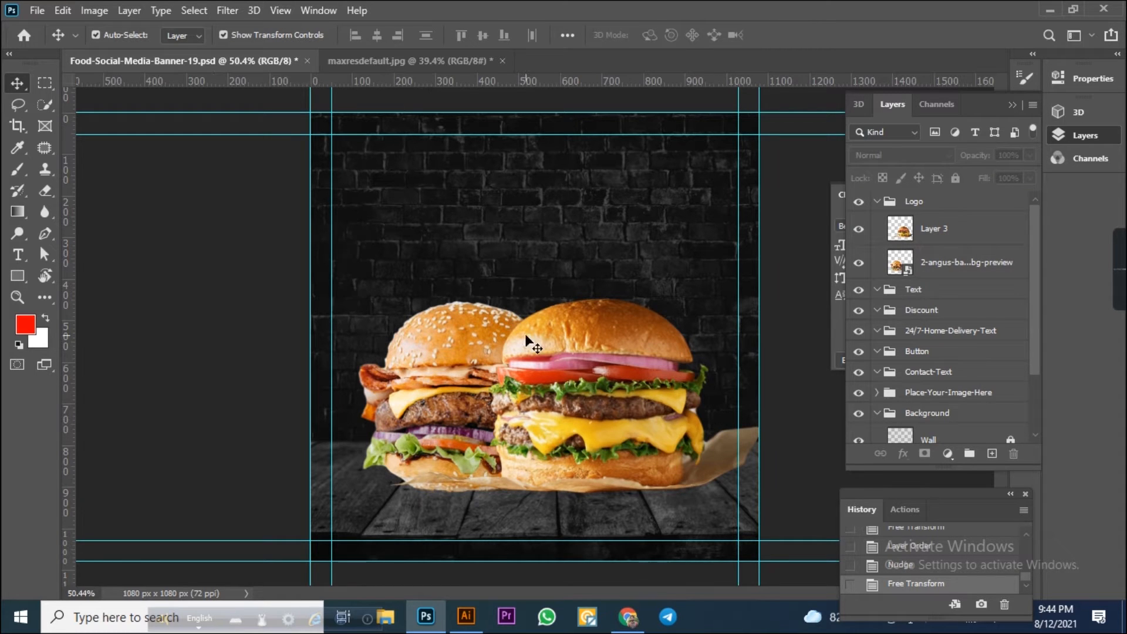
scroll(690, 520, up, 1)
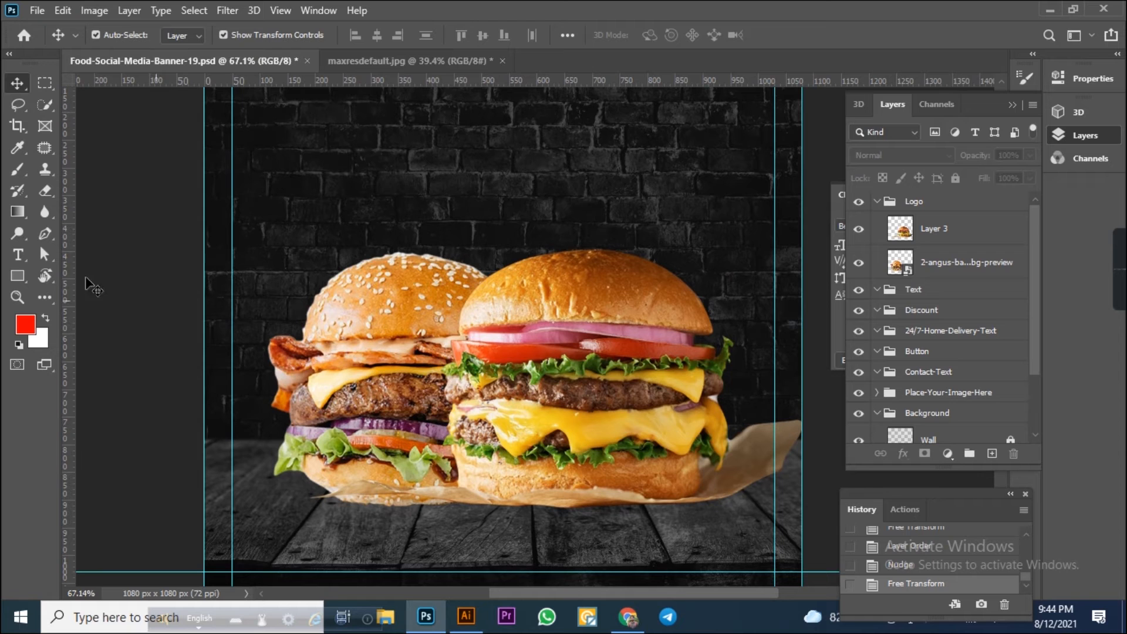
click(45, 191)
drag(803, 439, 664, 439)
click(473, 345)
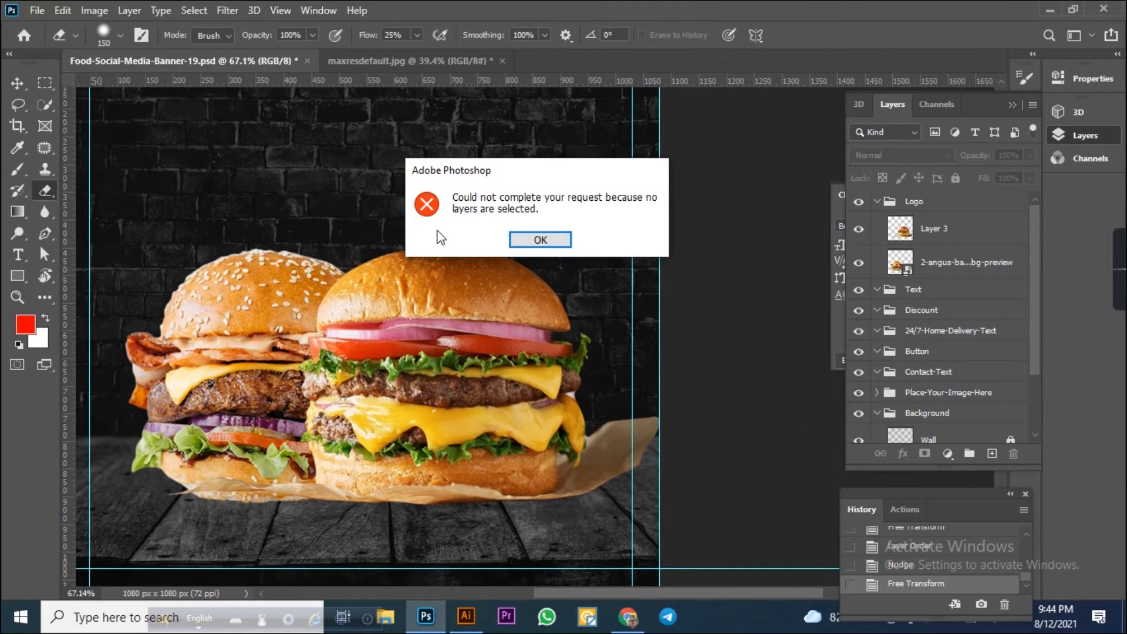
key(Return)
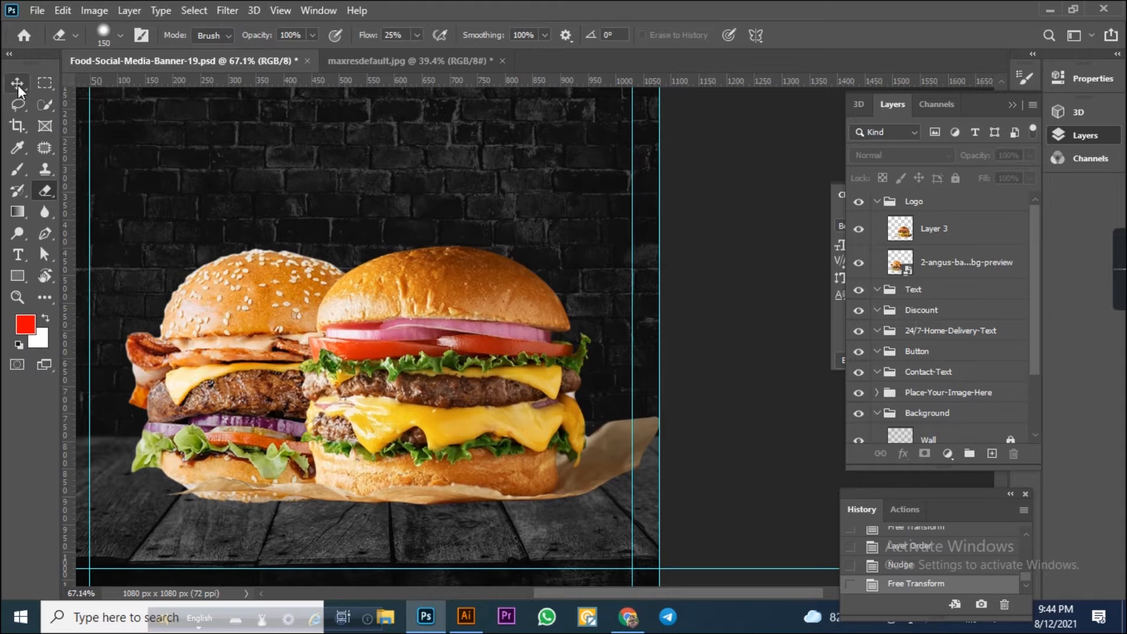
Select the front burger's layer and erase the paper edge on its right side.
click(17, 86)
click(437, 312)
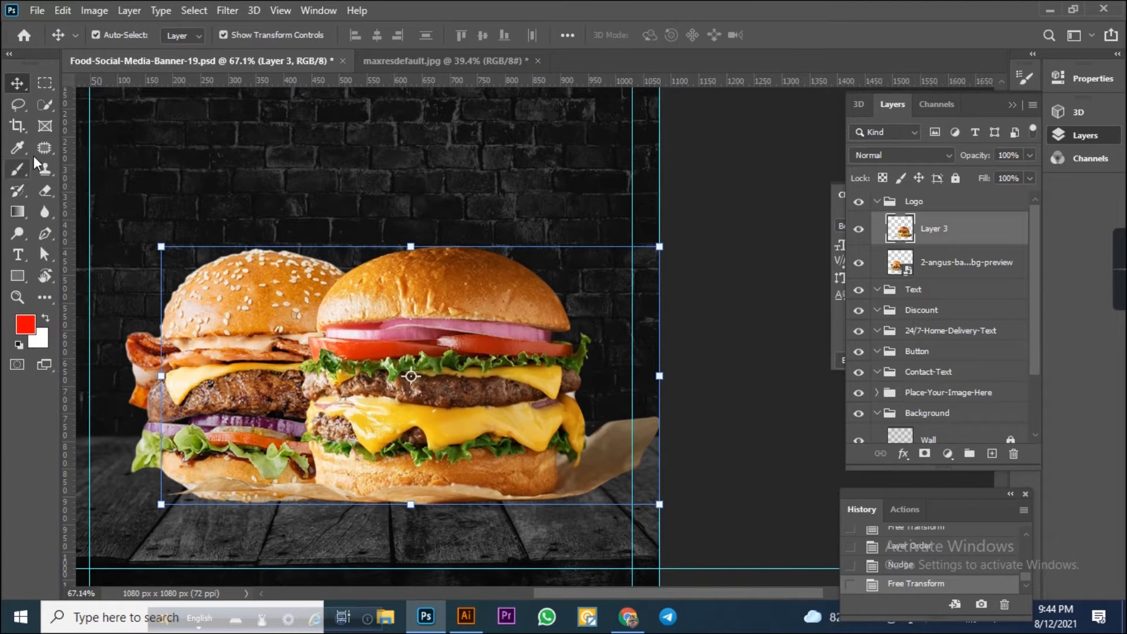
click(46, 191)
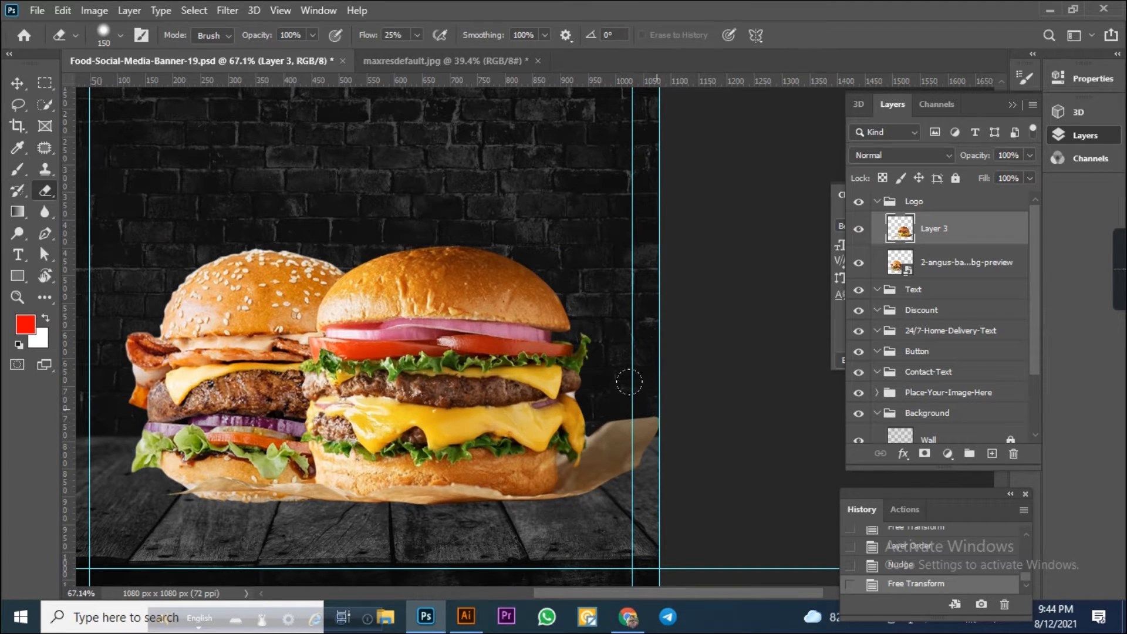
mouse_move(613, 374)
mouse_down()
mouse_move(661, 413)
mouse_move(647, 449)
mouse_move(612, 475)
mouse_up()
mouse_move(609, 392)
mouse_down()
mouse_move(577, 354)
mouse_move(595, 410)
mouse_up()
click(595, 412)
click(596, 417)
click(599, 418)
Undo the eraser strokes, returning the history to the Free Transform state.
key(ctrl+alt+z)
key(ctrl+alt+z)
key(ctrl+alt+z)
key(ctrl+alt+z)
key(ctrl+alt+z)
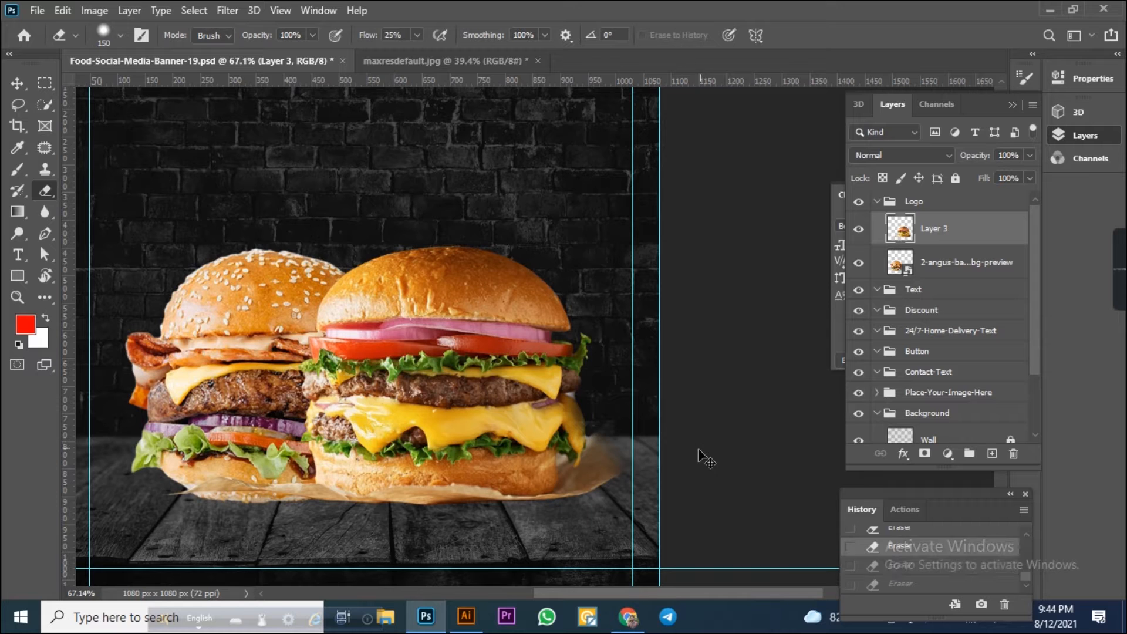
key(ctrl+alt+z)
key(ctrl+alt+z)
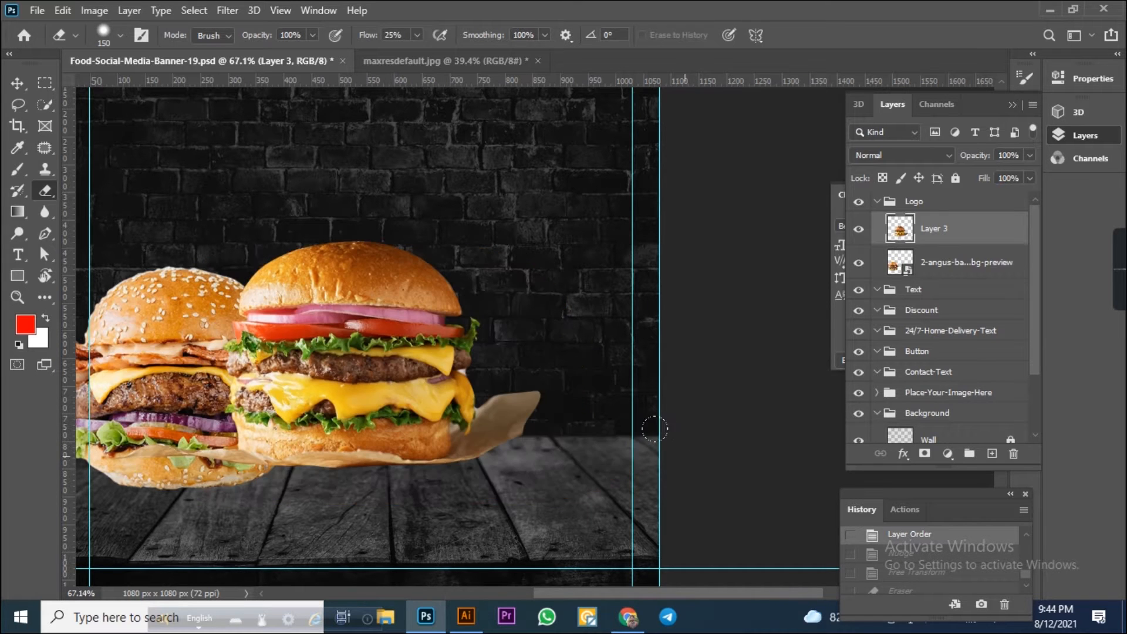
click(920, 556)
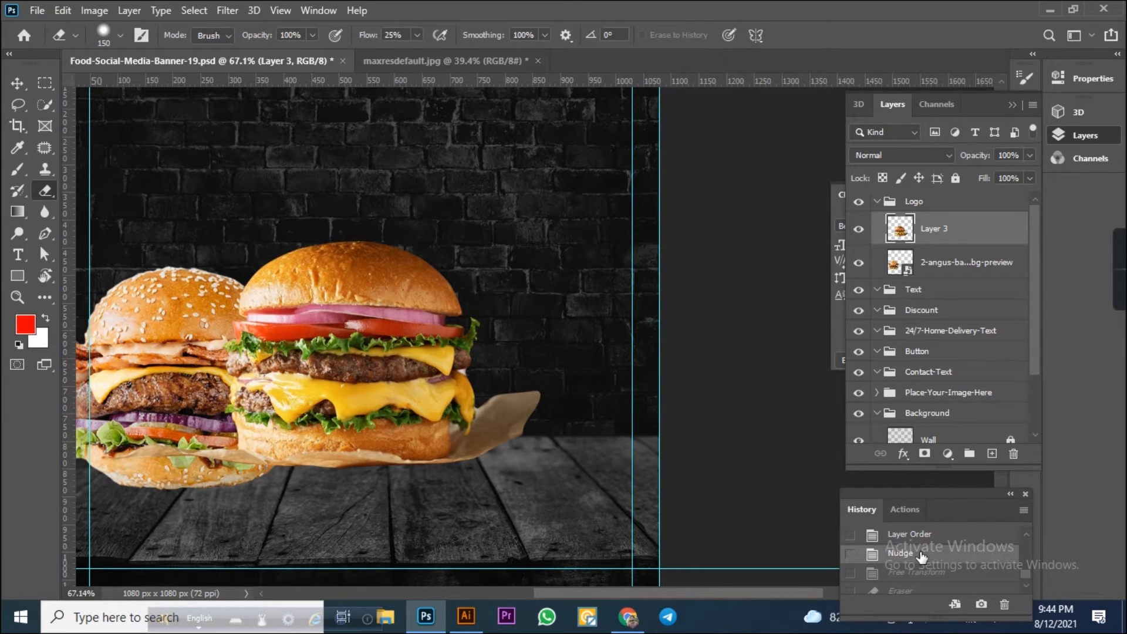
scroll(828, 557, up, 2)
click(933, 575)
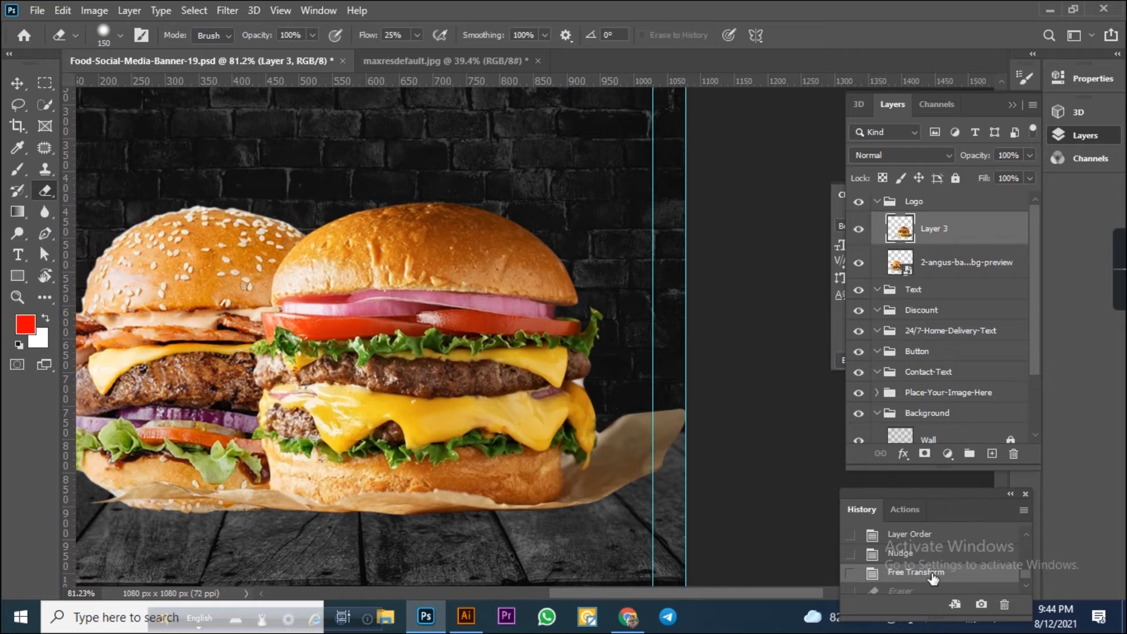
Erase the overhanging paper on the right side of the front burger.
mouse_move(658, 414)
mouse_down()
mouse_move(669, 437)
mouse_move(645, 472)
mouse_up()
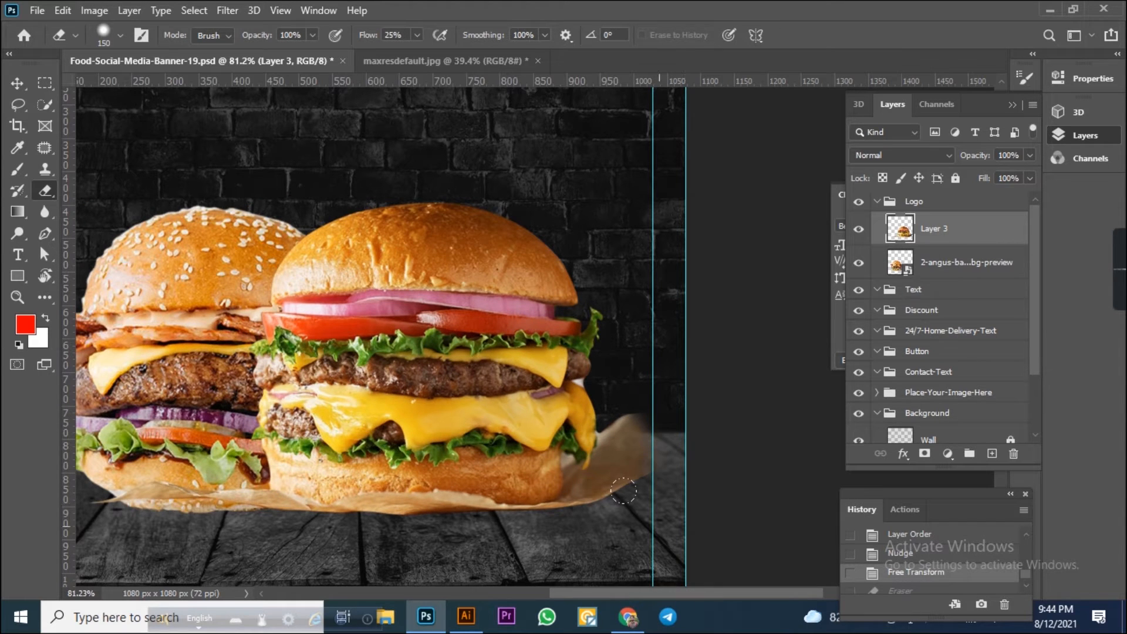
mouse_move(613, 366)
mouse_down()
mouse_move(626, 424)
mouse_move(637, 411)
mouse_up()
drag(640, 405, 663, 418)
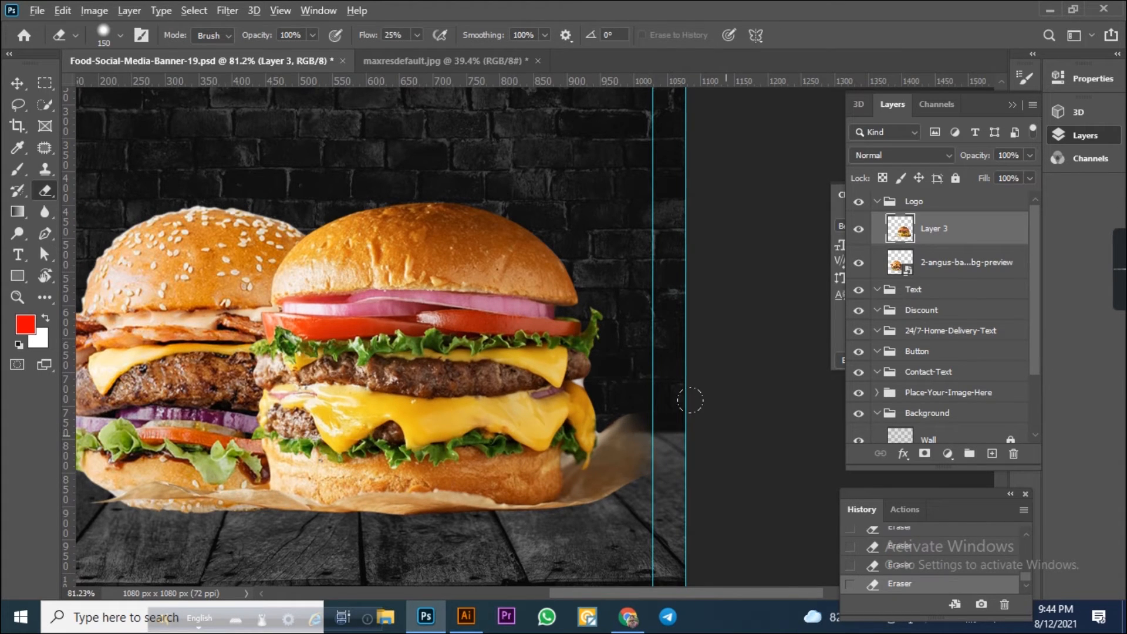
Select both burgers and nudge them slightly to the right.
scroll(719, 403, down, 8)
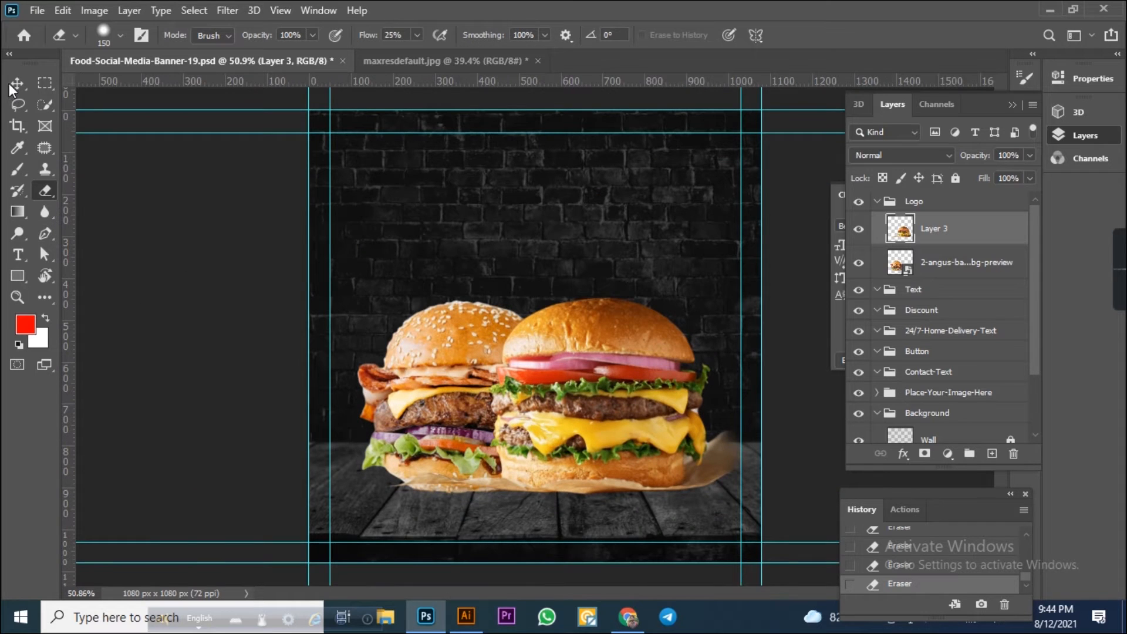
click(17, 84)
drag(411, 243, 626, 446)
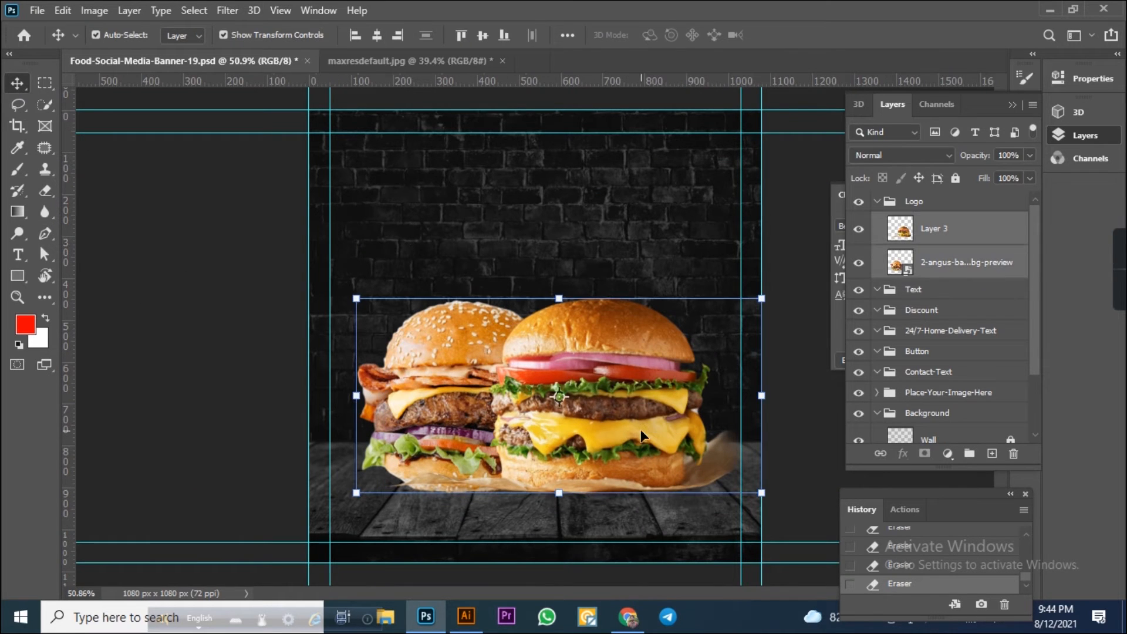
key(Right)
key(Right)
key(Right)
key(Right)
key(Right)
key(Right)
key(Right)
key(Right)
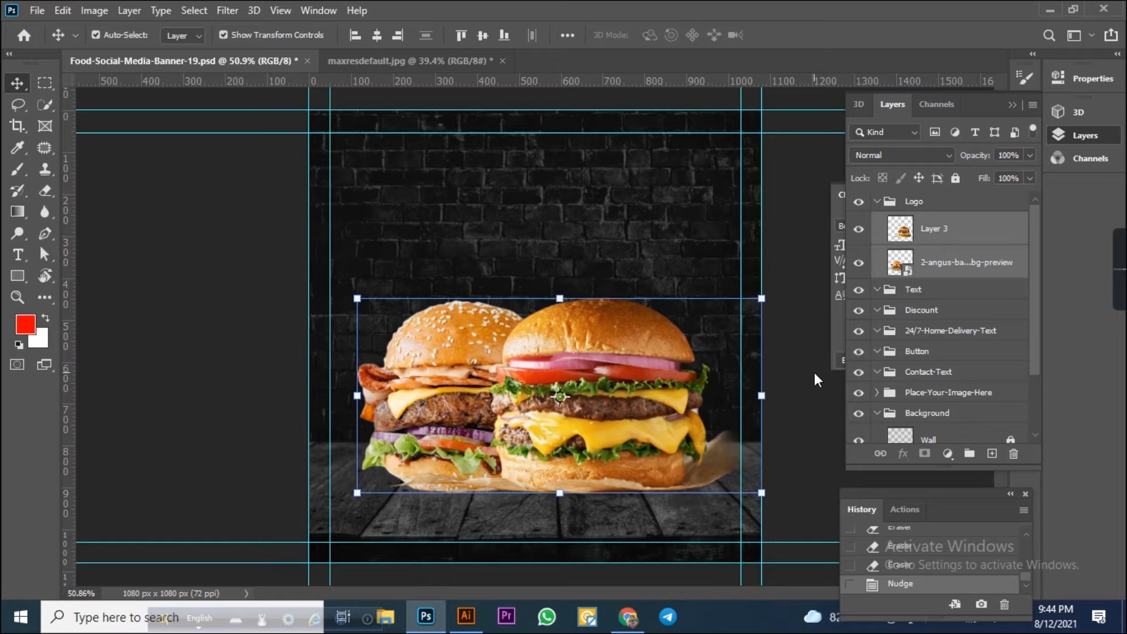
click(802, 404)
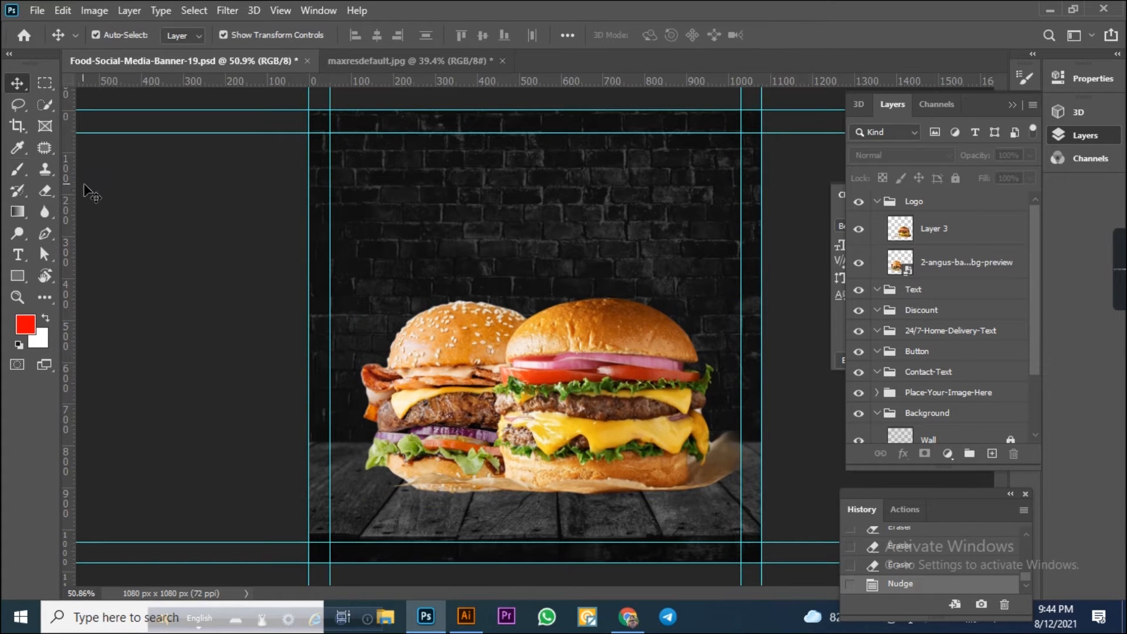
Erase more of the paper's lower right edge under the front burger.
click(45, 191)
click(17, 83)
click(582, 334)
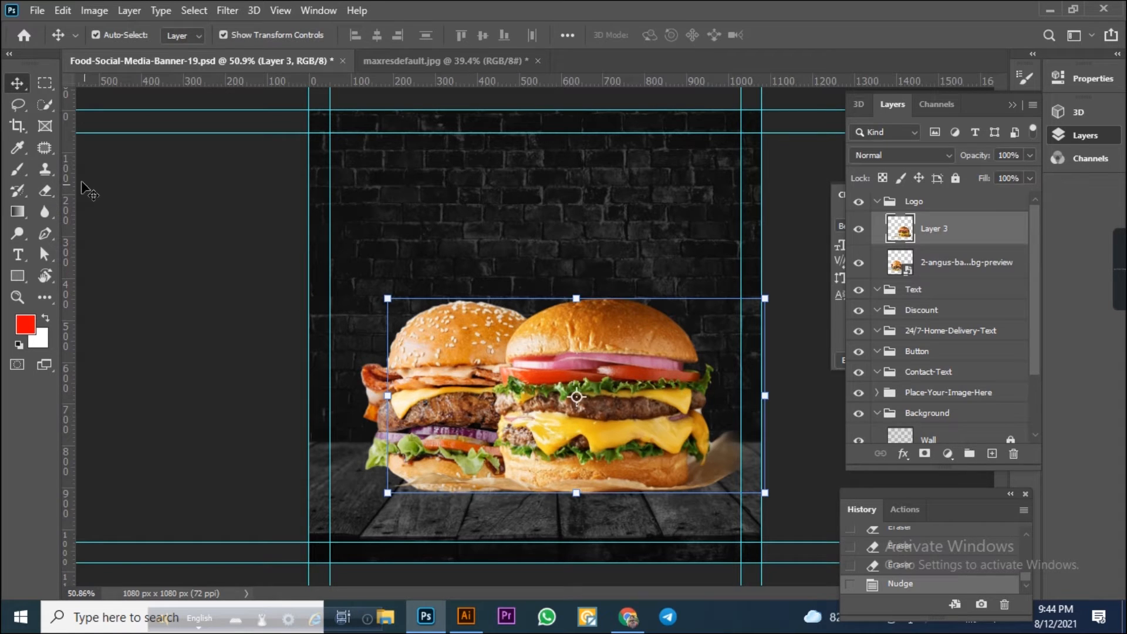
click(45, 191)
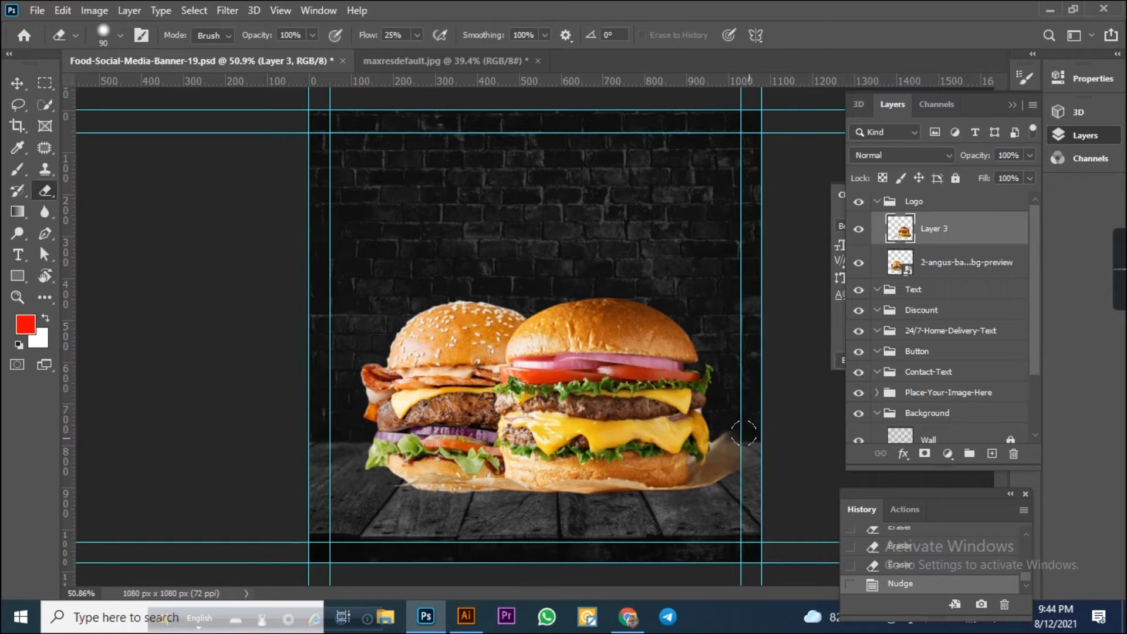
drag(726, 505, 728, 442)
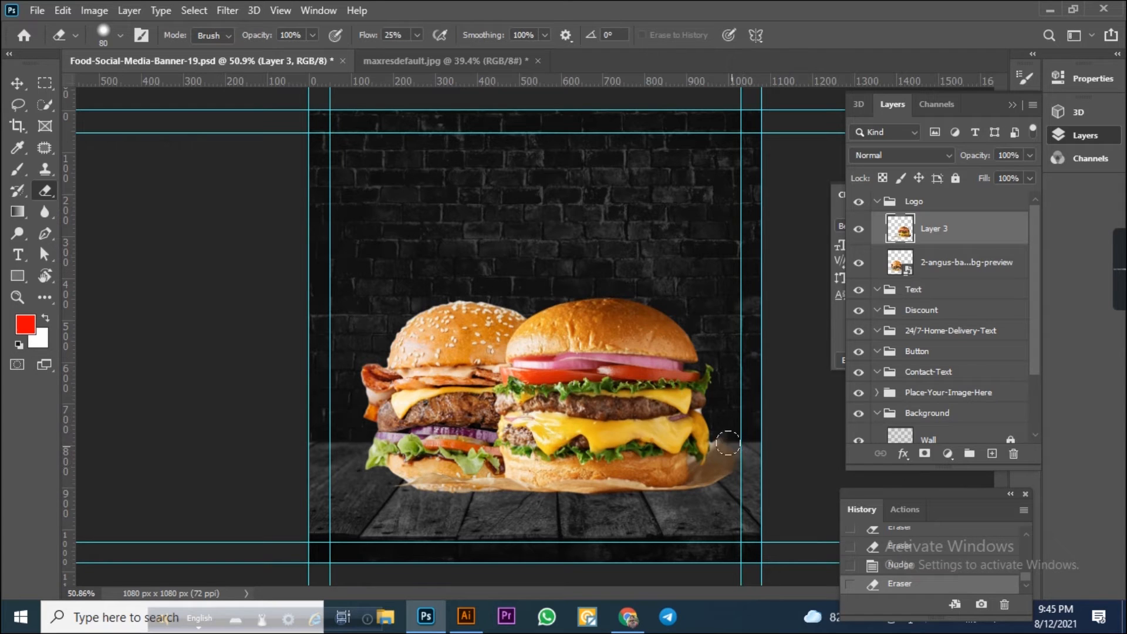
click(721, 432)
drag(755, 447, 736, 488)
click(17, 83)
click(564, 197)
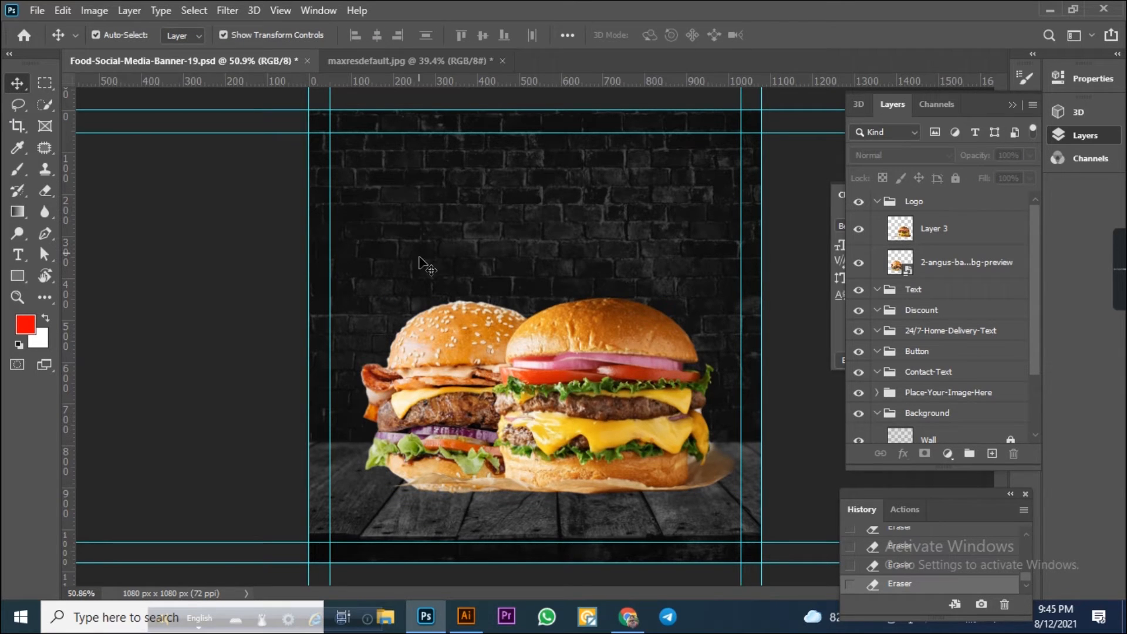
Select both burgers and nudge them slightly to the left.
drag(419, 257, 597, 433)
key(Left)
key(Left)
key(Left)
key(Left)
click(774, 270)
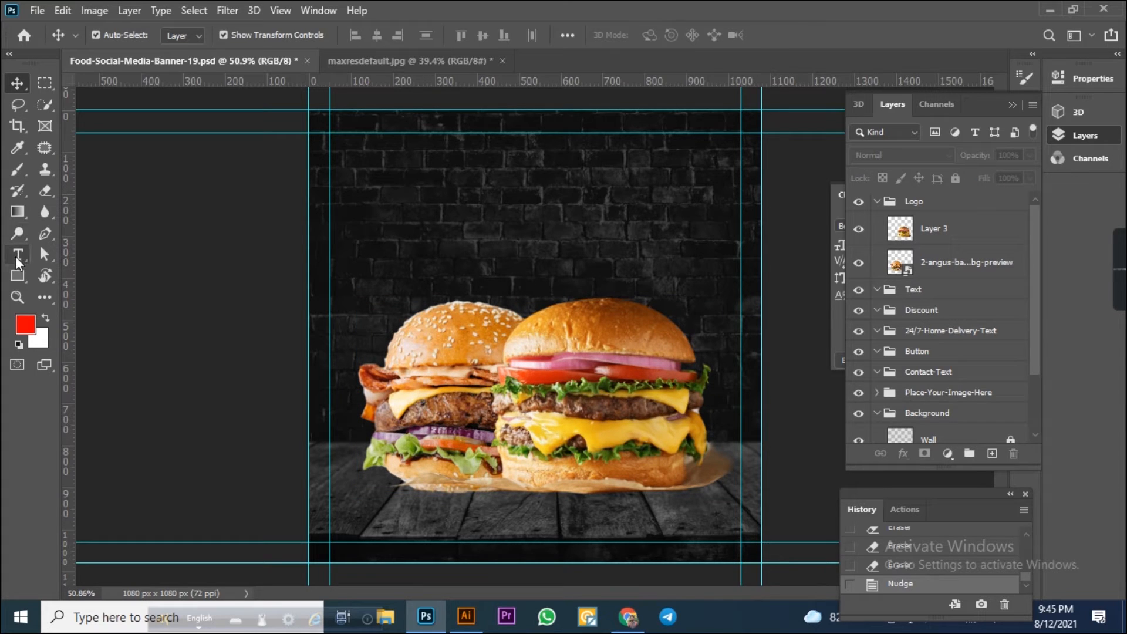
Add the text "SPECIAL ITEM OF THIS WEEK" near the top of the banner.
click(17, 255)
click(427, 200)
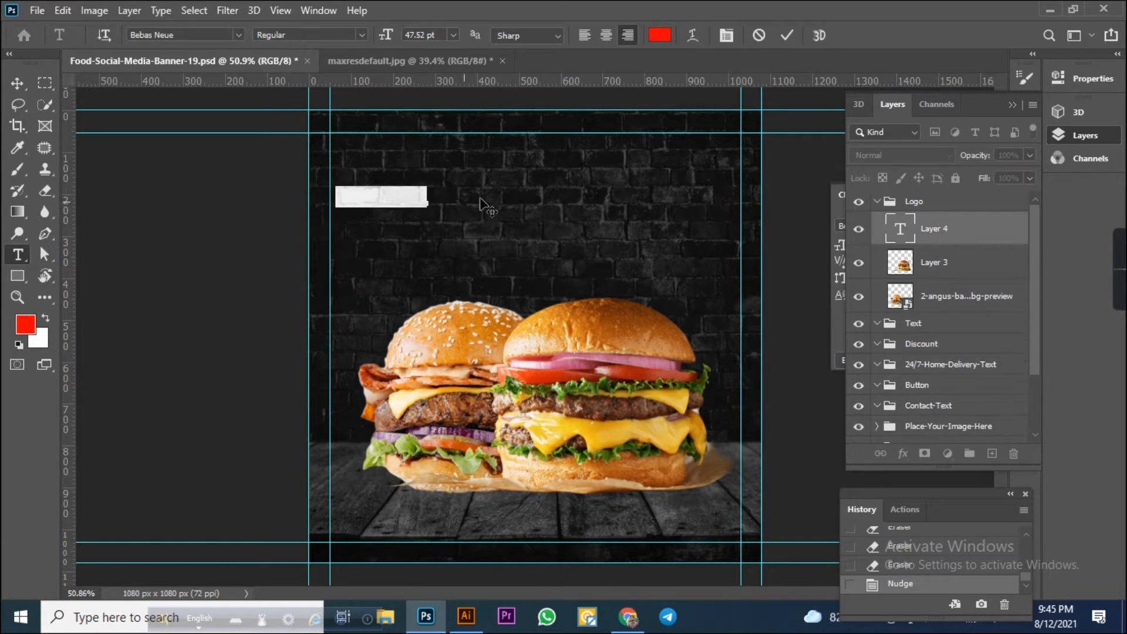
text(SPF)
text(CIAL IT)
text(EM 0)
text(F)
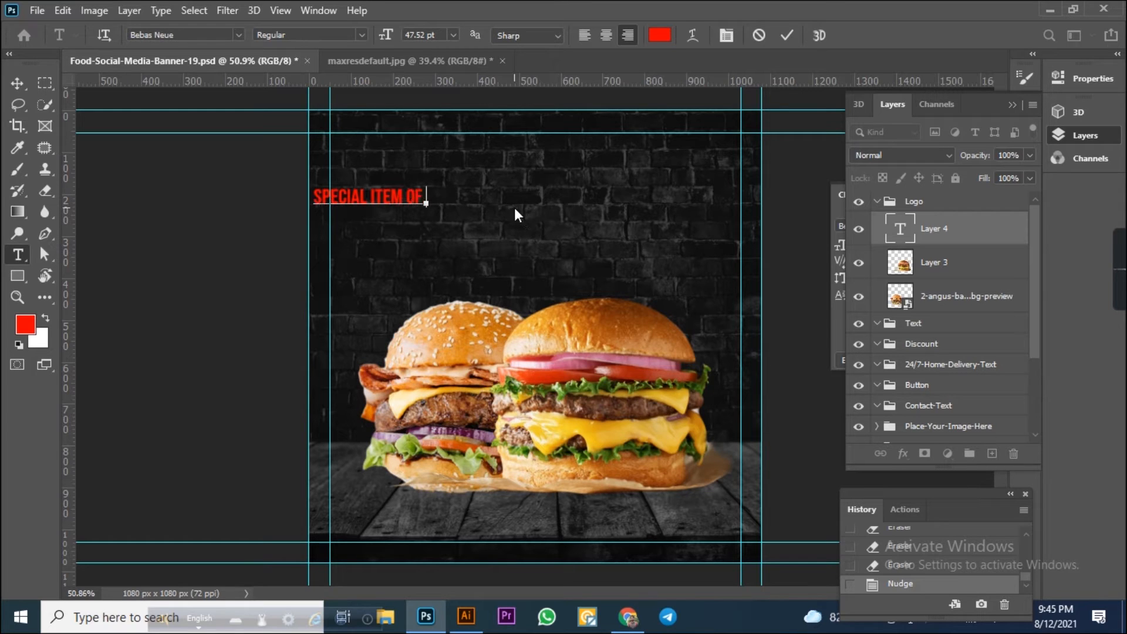
text( THIS WEEK)
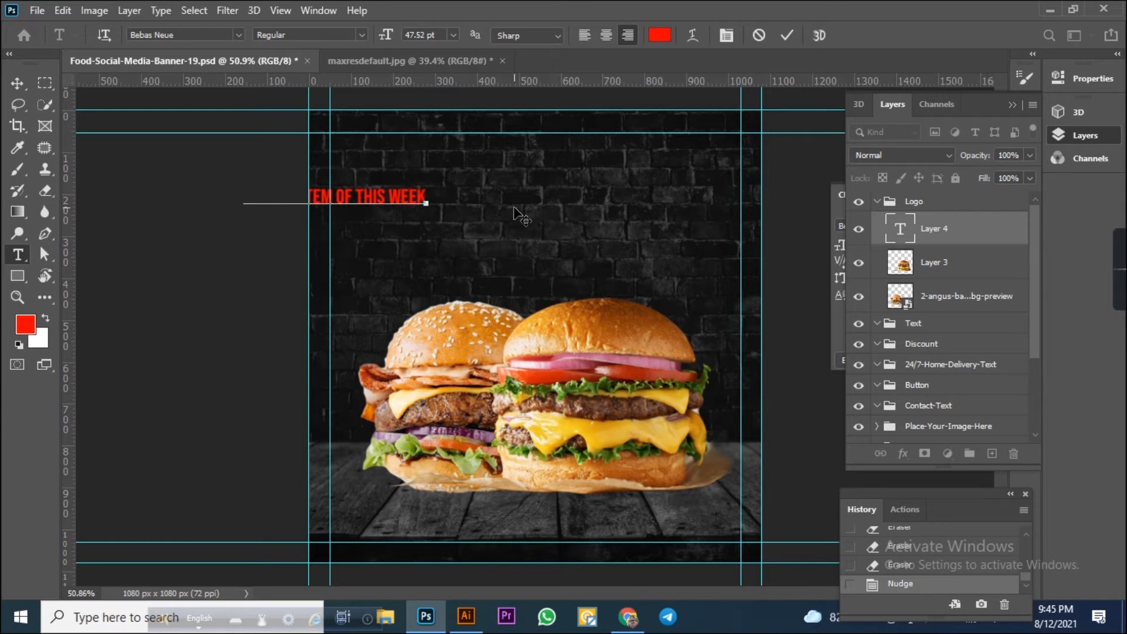
click(17, 83)
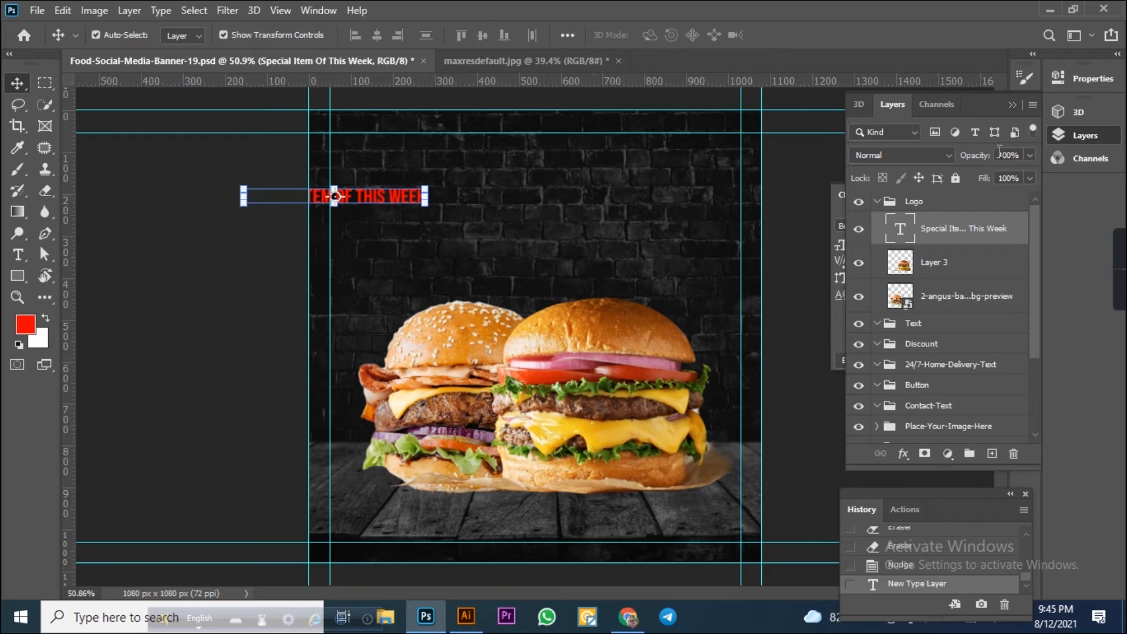
Left-align the headline text paragraph.
click(1077, 135)
click(906, 196)
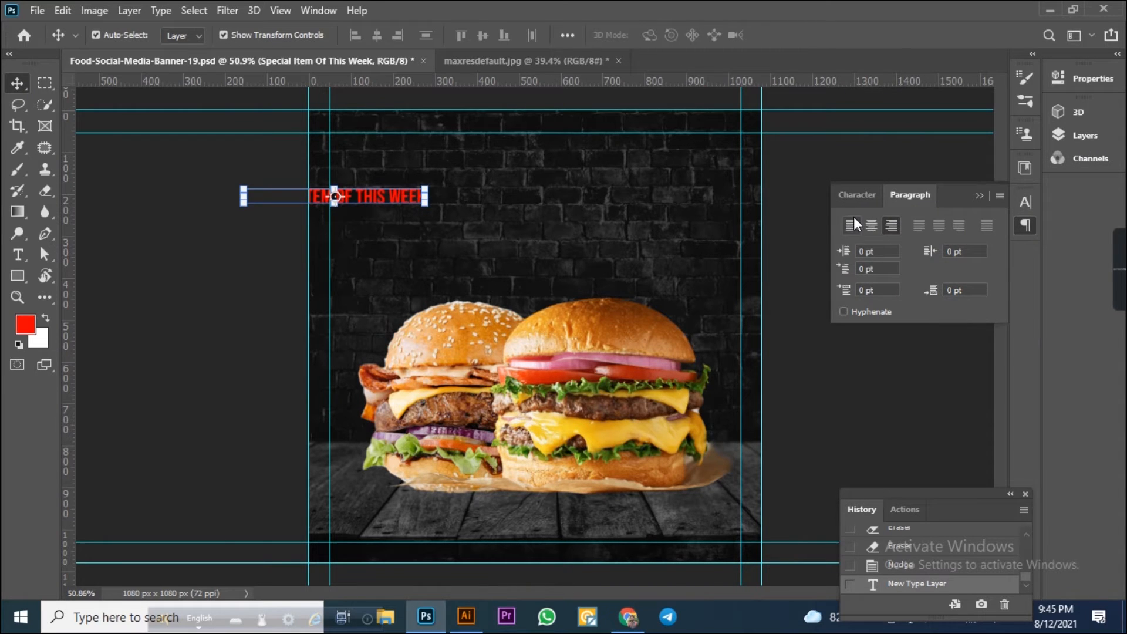
click(851, 224)
click(855, 196)
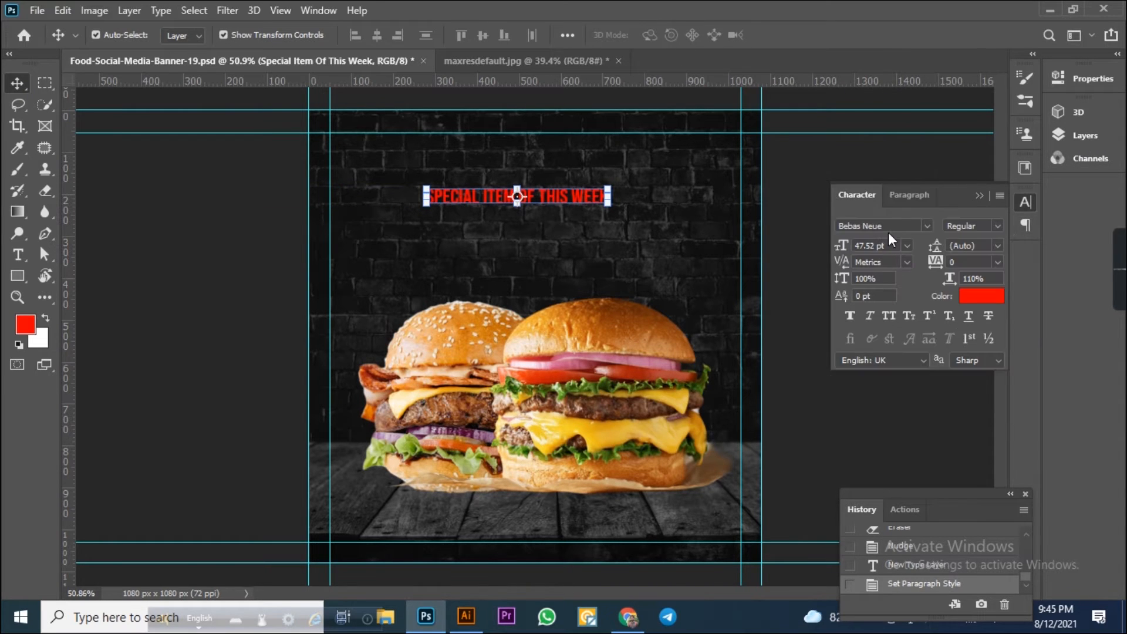
Set the headline's horizontal scale to 100%.
click(897, 226)
drag(987, 278, 819, 287)
text(1)
key(Return)
Change the headline font to Brush Script MT Italic.
click(894, 226)
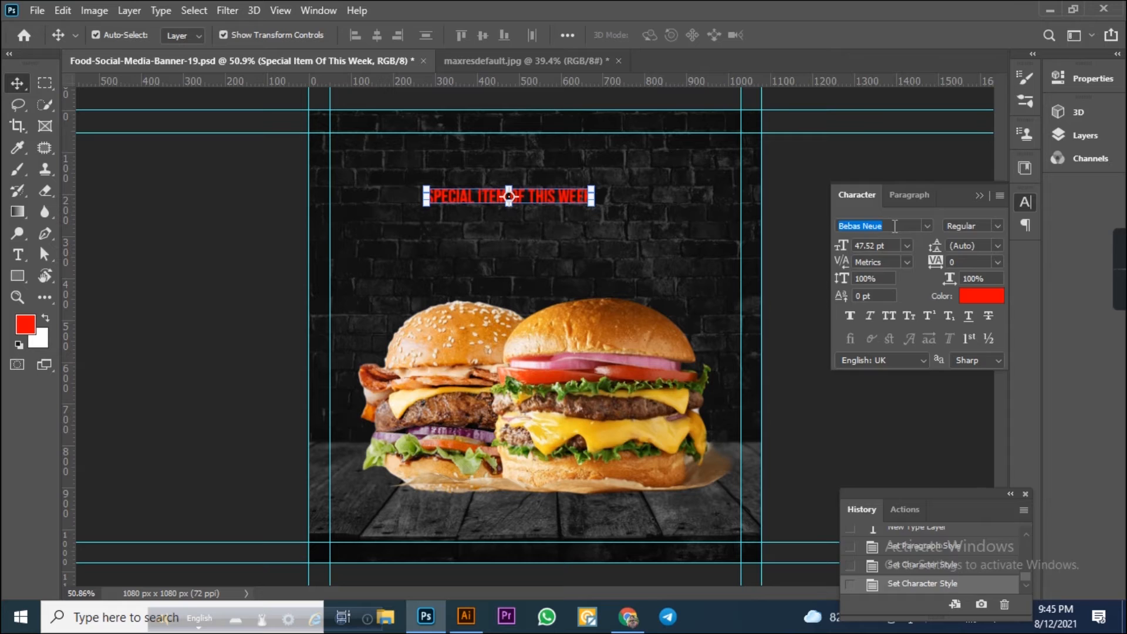
text(brus)
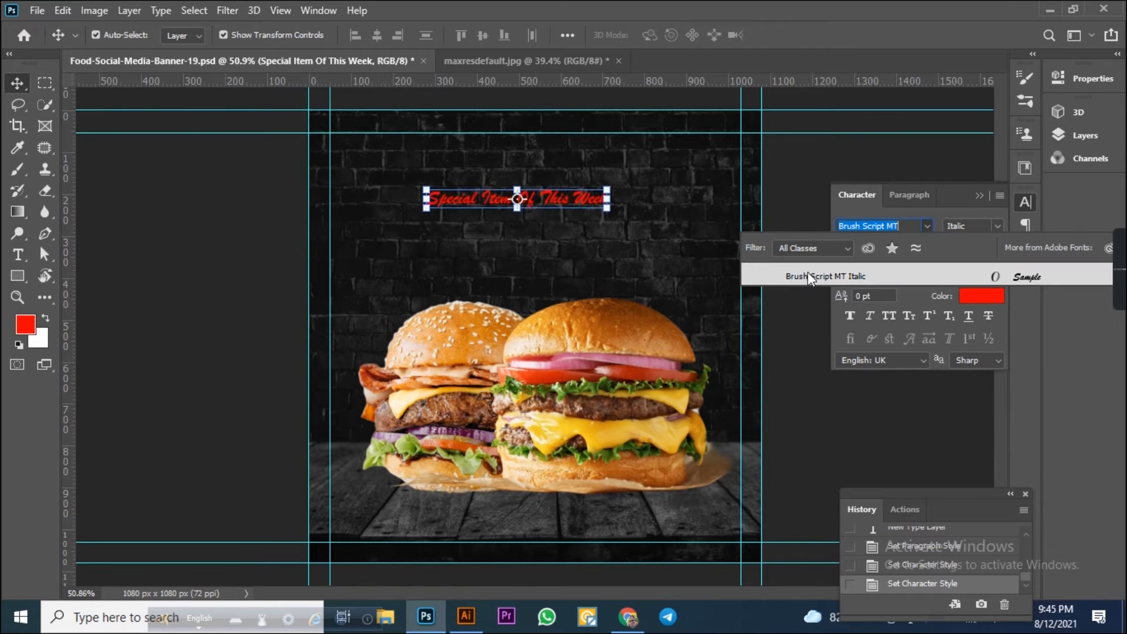
click(807, 276)
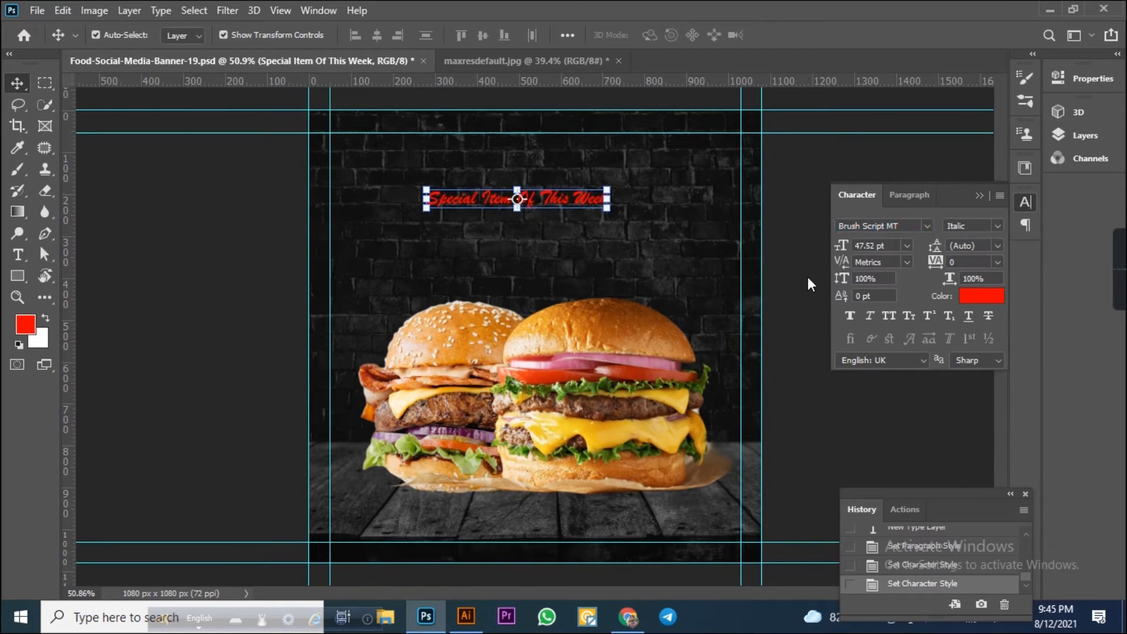
Fill the headline text with the white background colour.
click(40, 339)
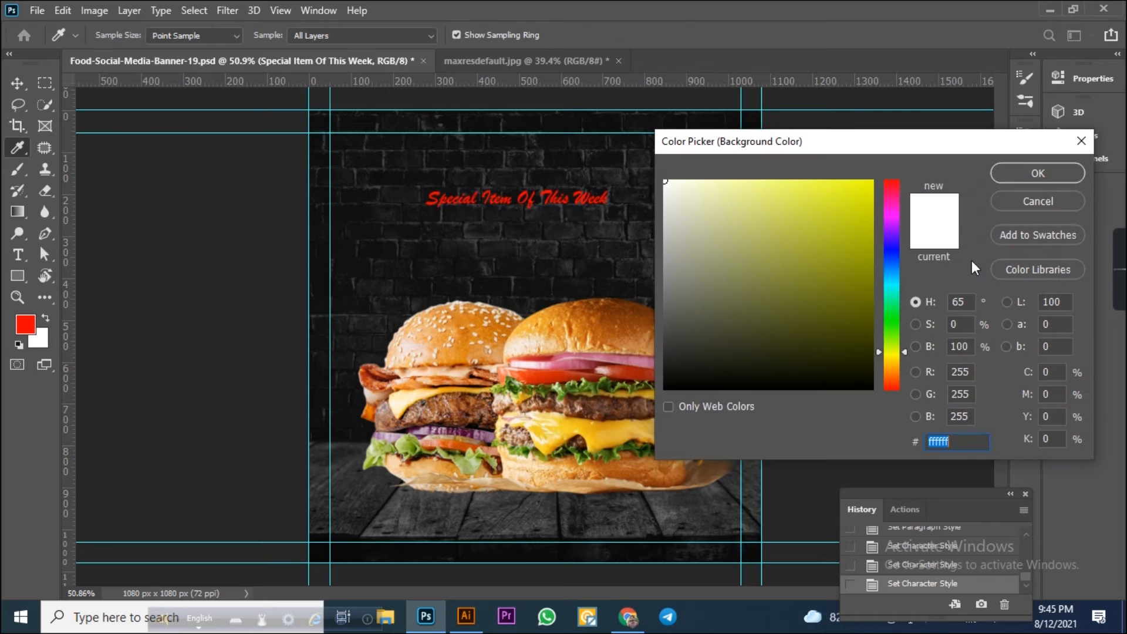
click(1052, 202)
click(8, 84)
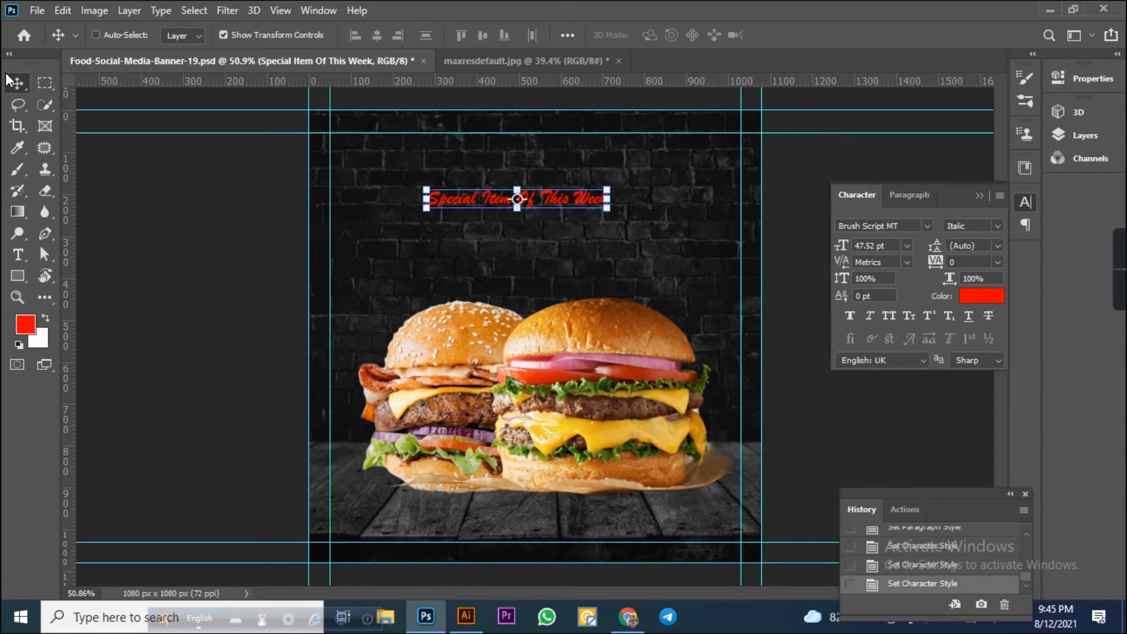
key(ctrl+BackSpace)
scroll(622, 184, up, 3)
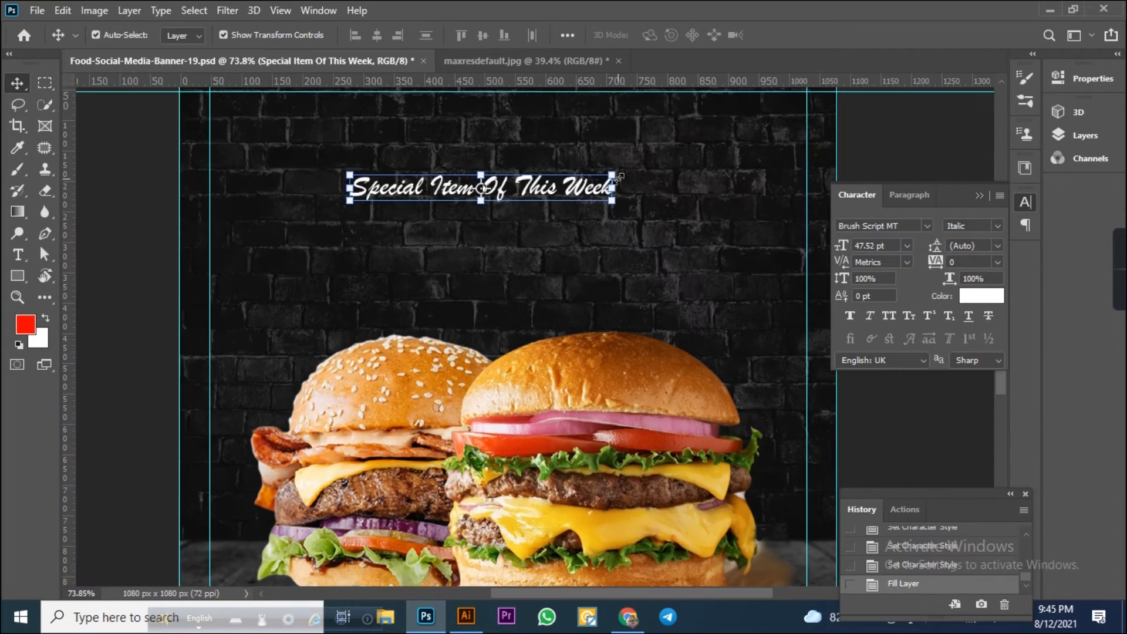
Break the headline after "Of" into two lines, center-align the paragraph, and move it to the top centre of the banner.
click(17, 254)
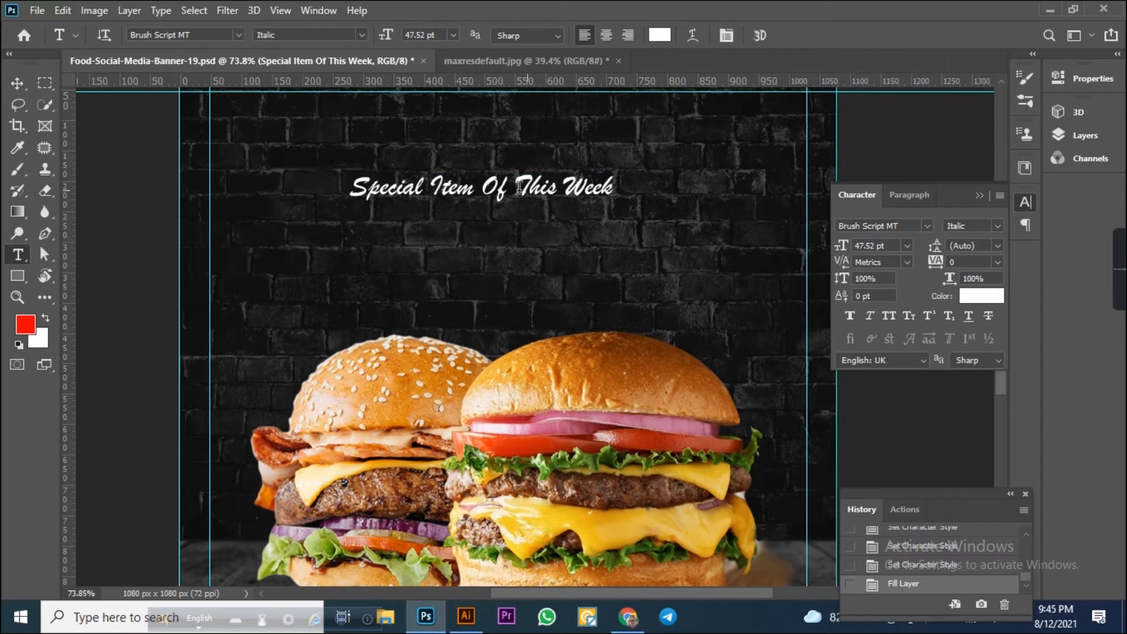
click(519, 186)
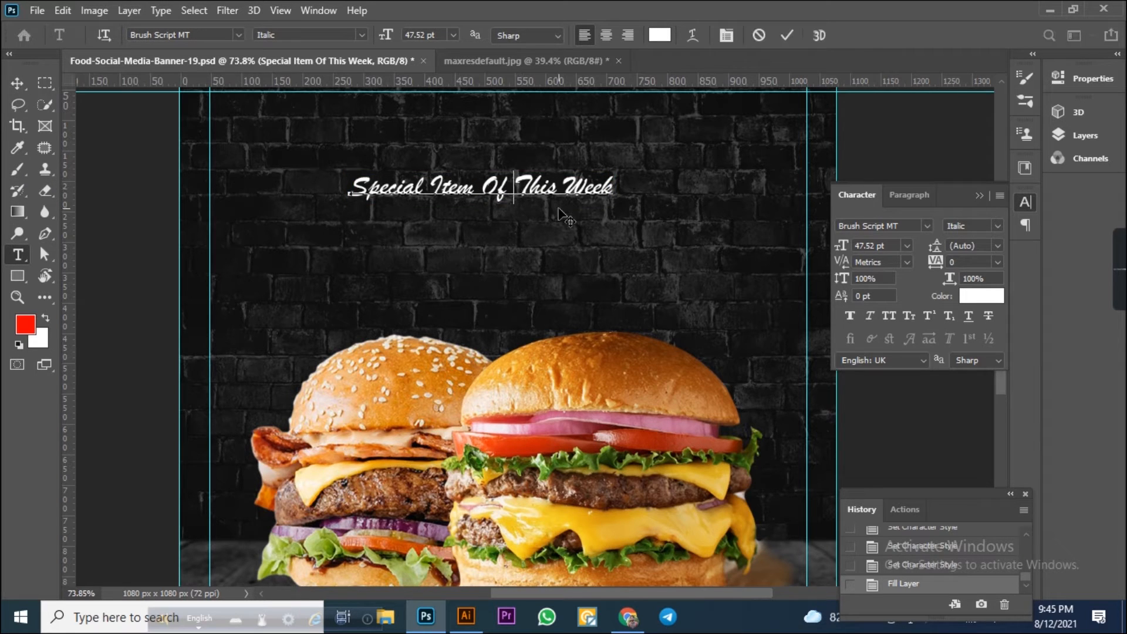
key(Return)
click(17, 83)
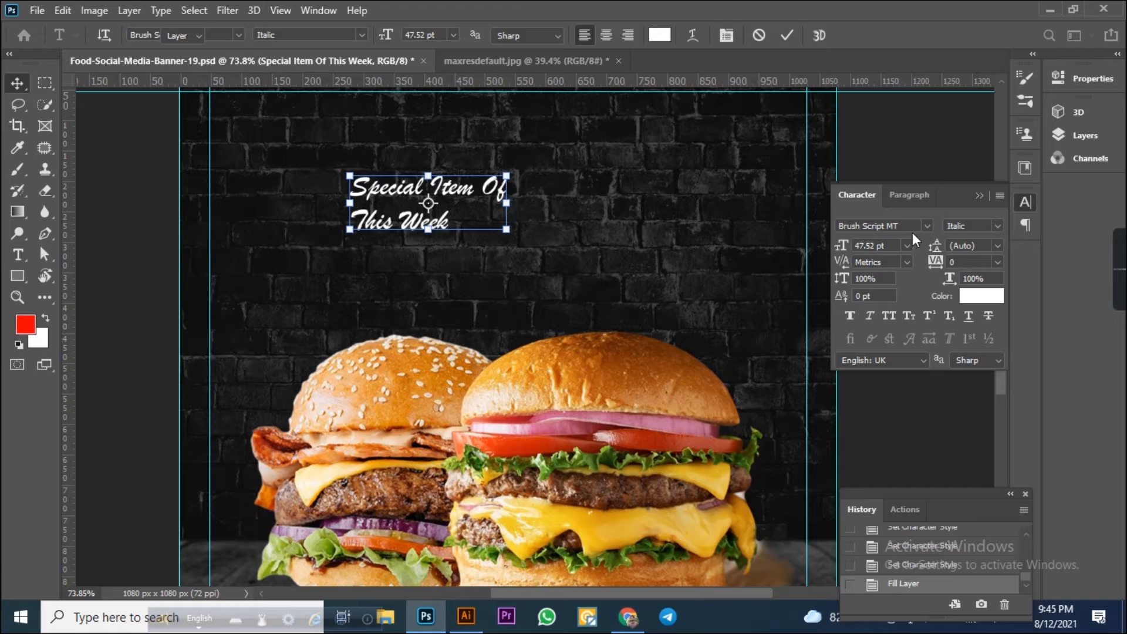
click(911, 194)
click(871, 225)
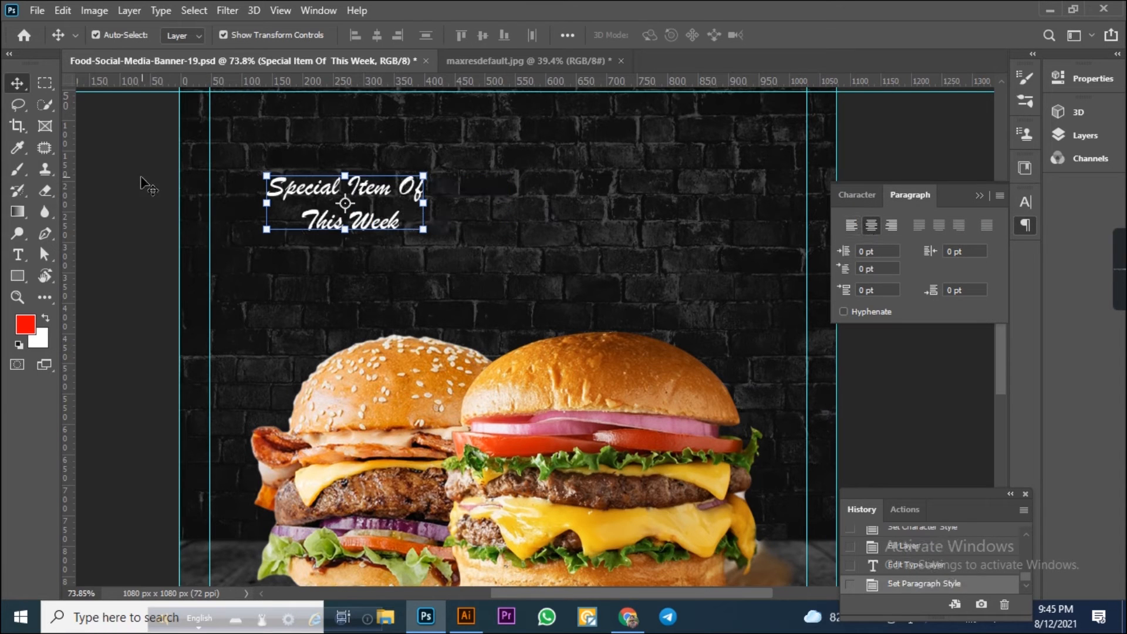
drag(382, 200, 548, 166)
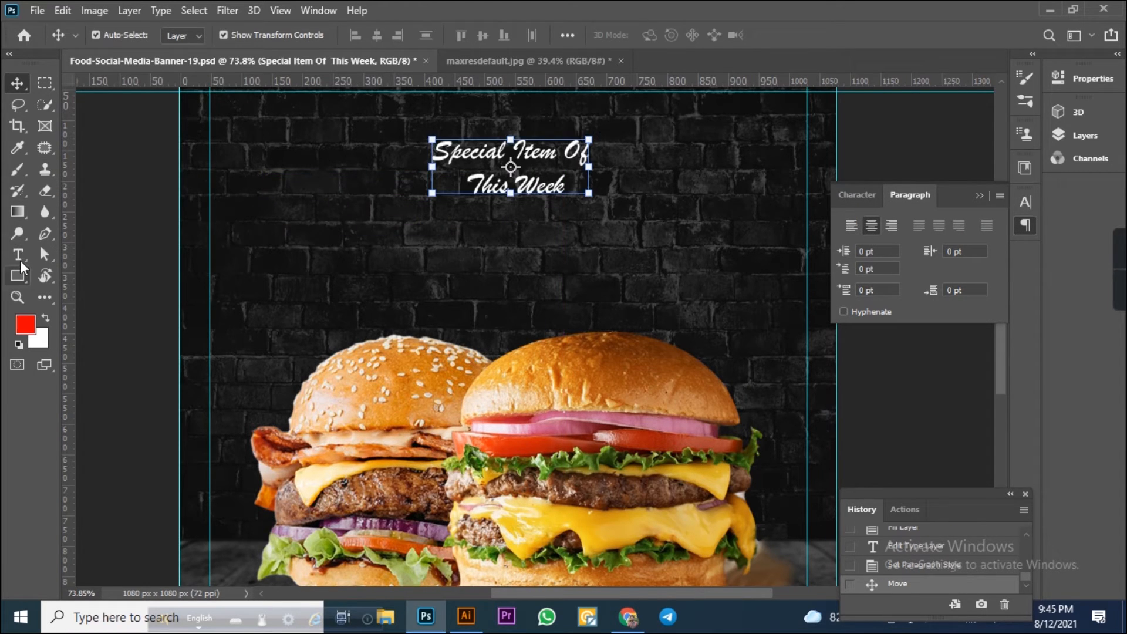
Add the text "Delicious" below the headline.
click(17, 254)
click(383, 284)
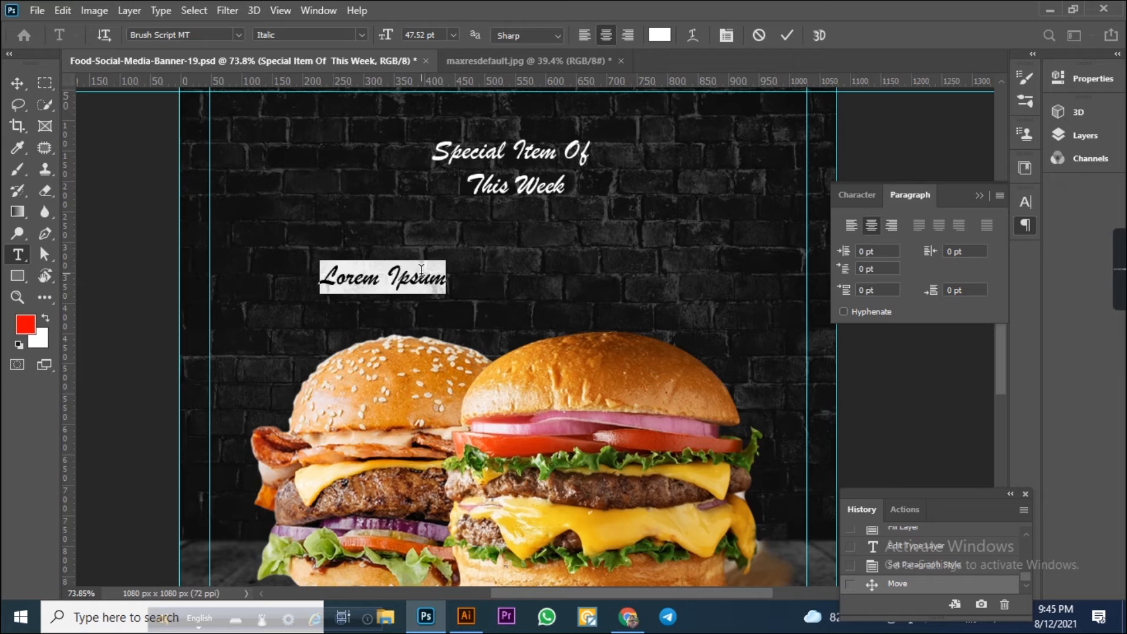
text(Delicious)
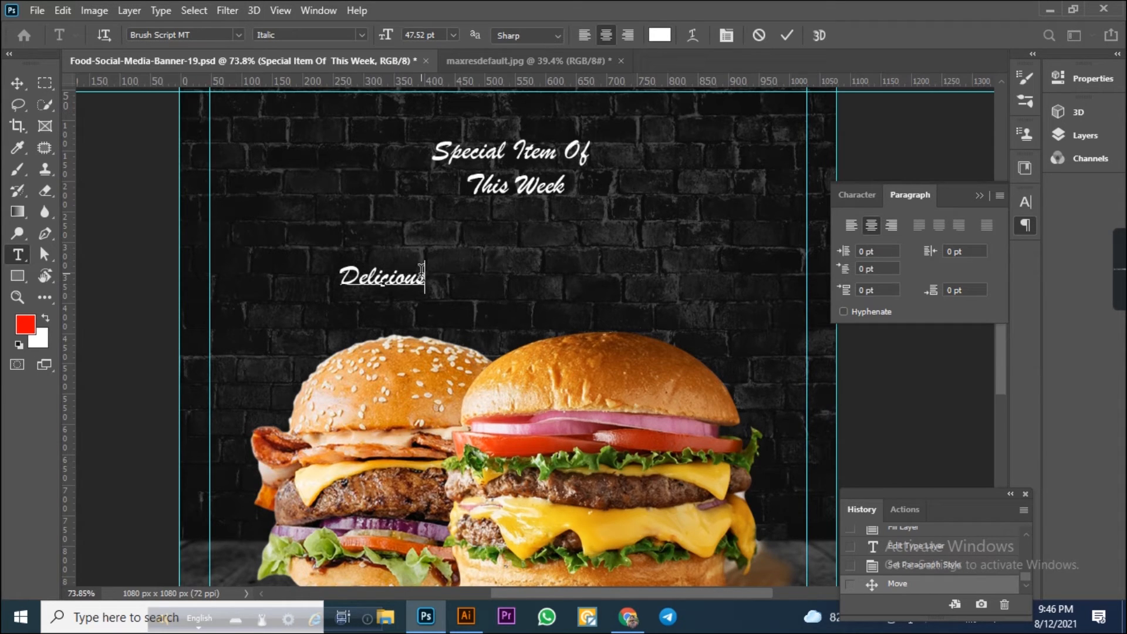
click(17, 83)
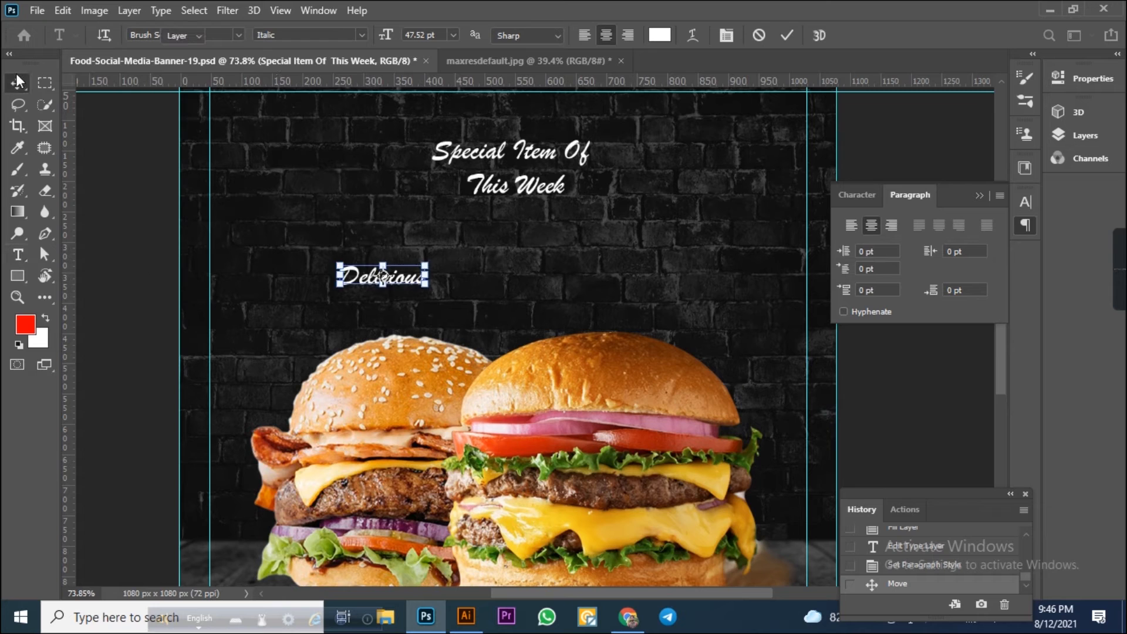
Search for and apply the Fake Serif font to the "Delicious" text.
click(857, 194)
click(904, 228)
click(904, 228)
text(fake)
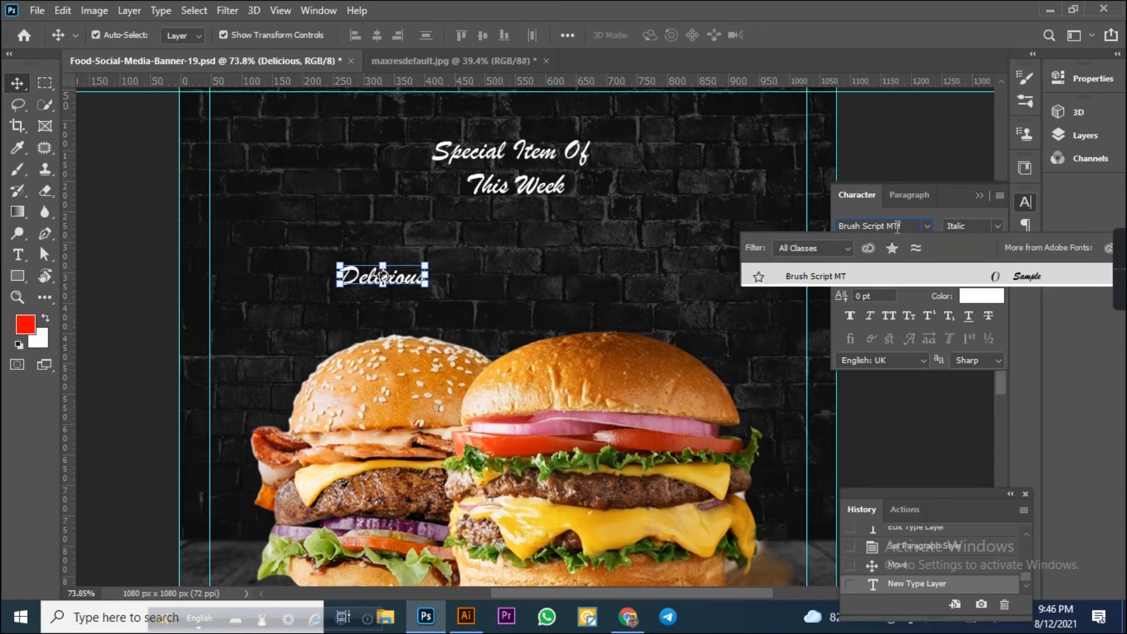
key(BackSpace)
key(BackSpace)
key(BackSpace)
key(BackSpace)
key(BackSpace)
key(BackSpace)
key(BackSpace)
key(BackSpace)
key(BackSpace)
key(BackSpace)
key(BackSpace)
key(BackSpace)
key(BackSpace)
key(BackSpace)
key(BackSpace)
key(BackSpace)
key(BackSpace)
key(BackSpace)
key(BackSpace)
text(fake)
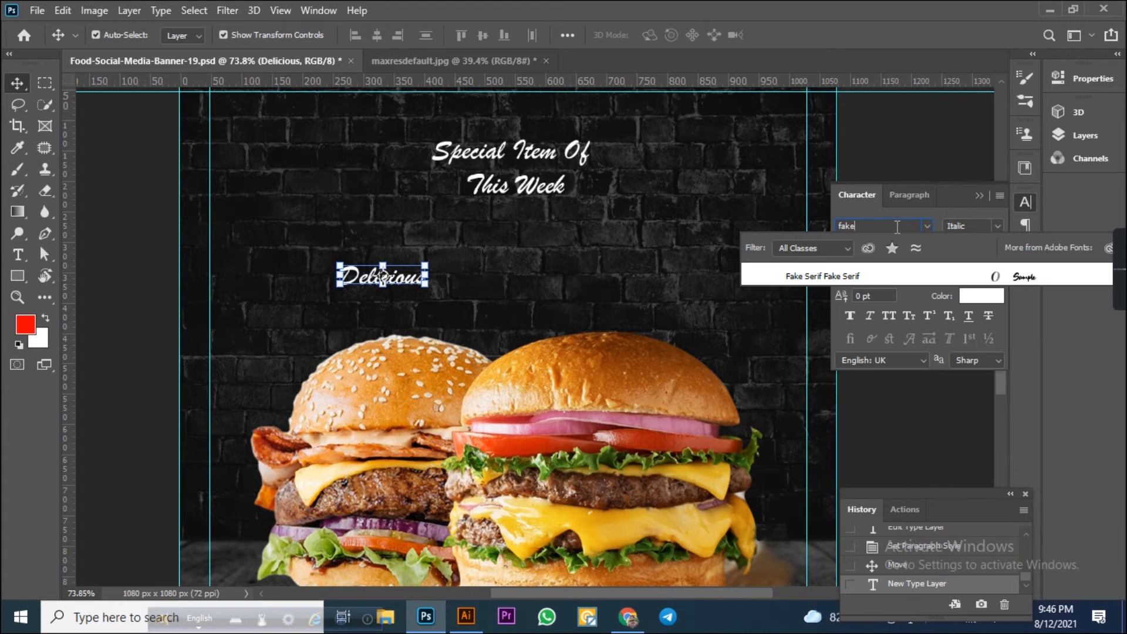
click(833, 275)
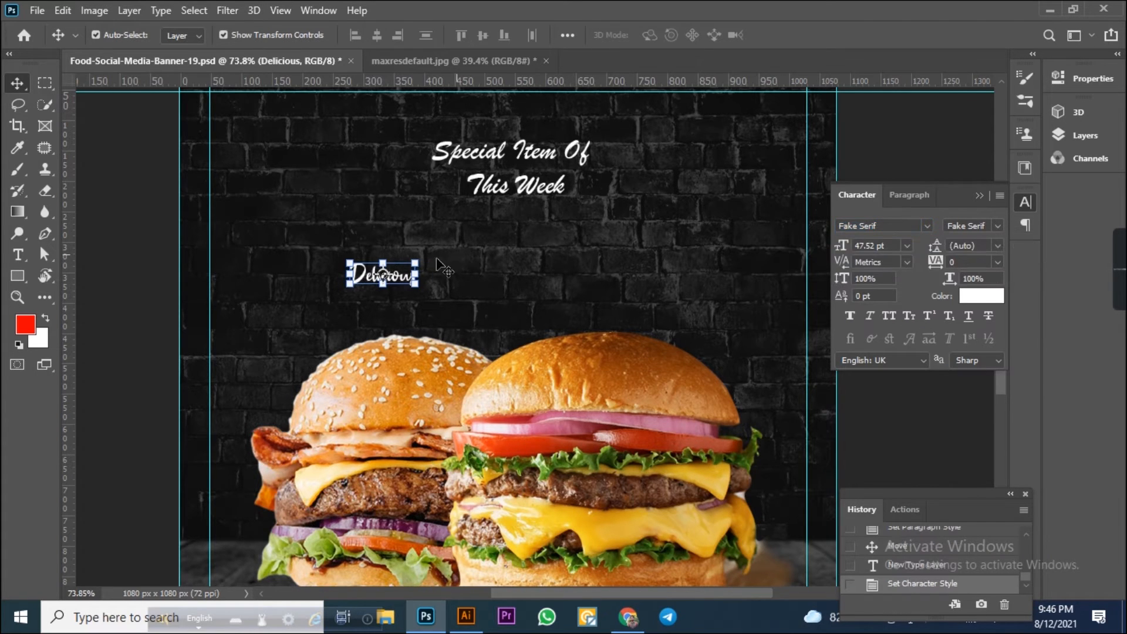
Enlarge the "Delicious" text and move it up beneath the headline.
drag(416, 262, 485, 235)
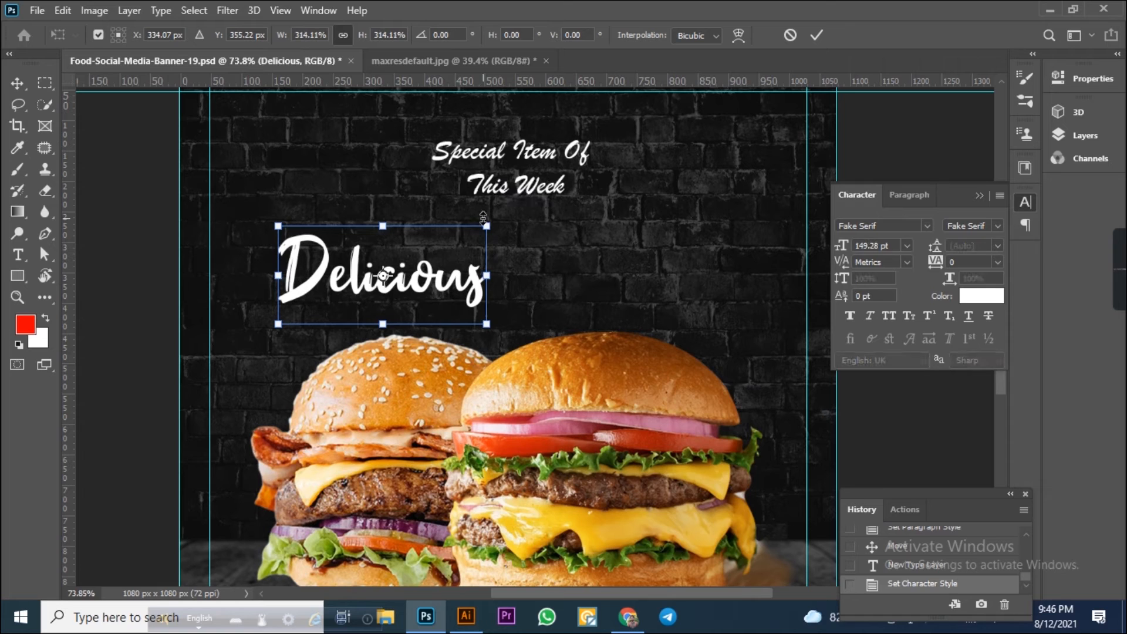
key(Return)
drag(430, 288, 430, 244)
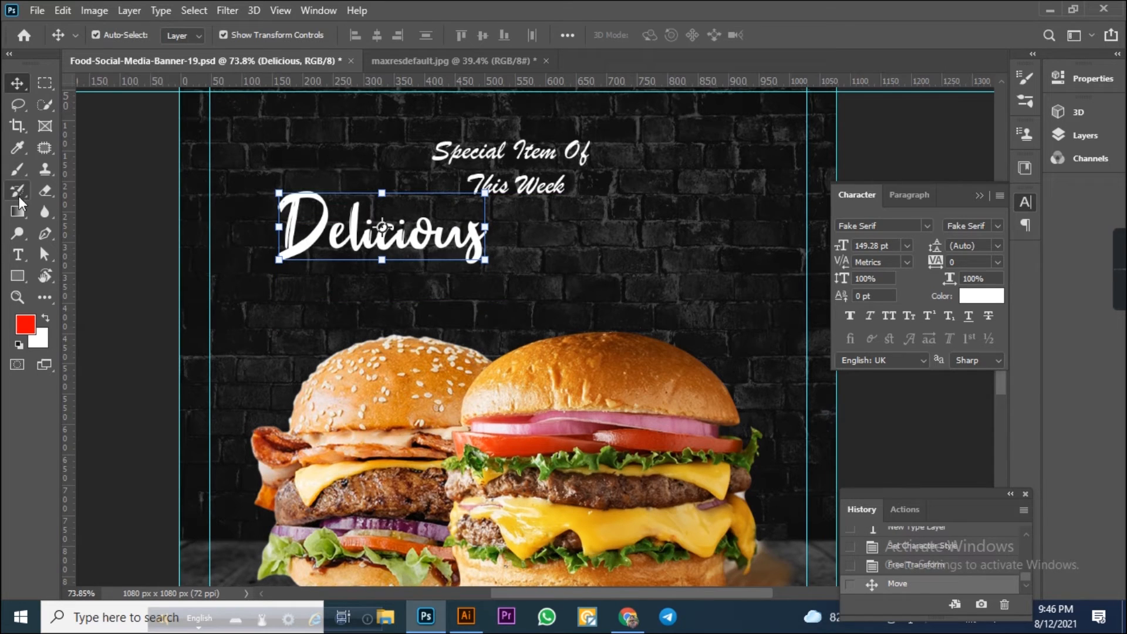
Add the text "CHICKEN BURGER" below "Delicious".
click(21, 251)
click(506, 323)
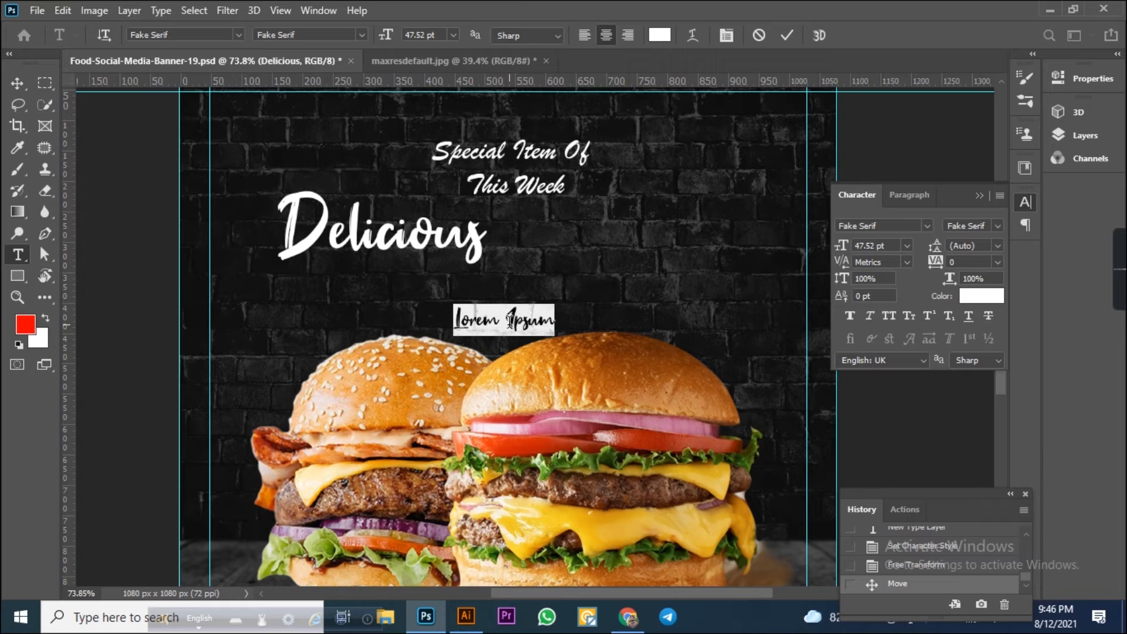
text(CHICKE)
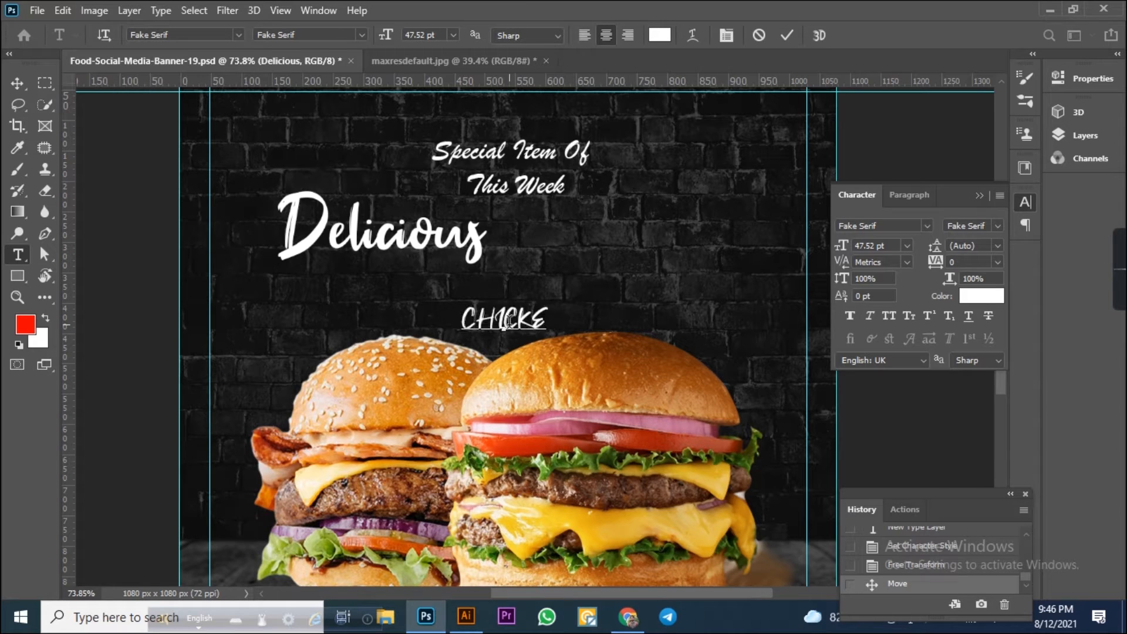
text(N BURGER)
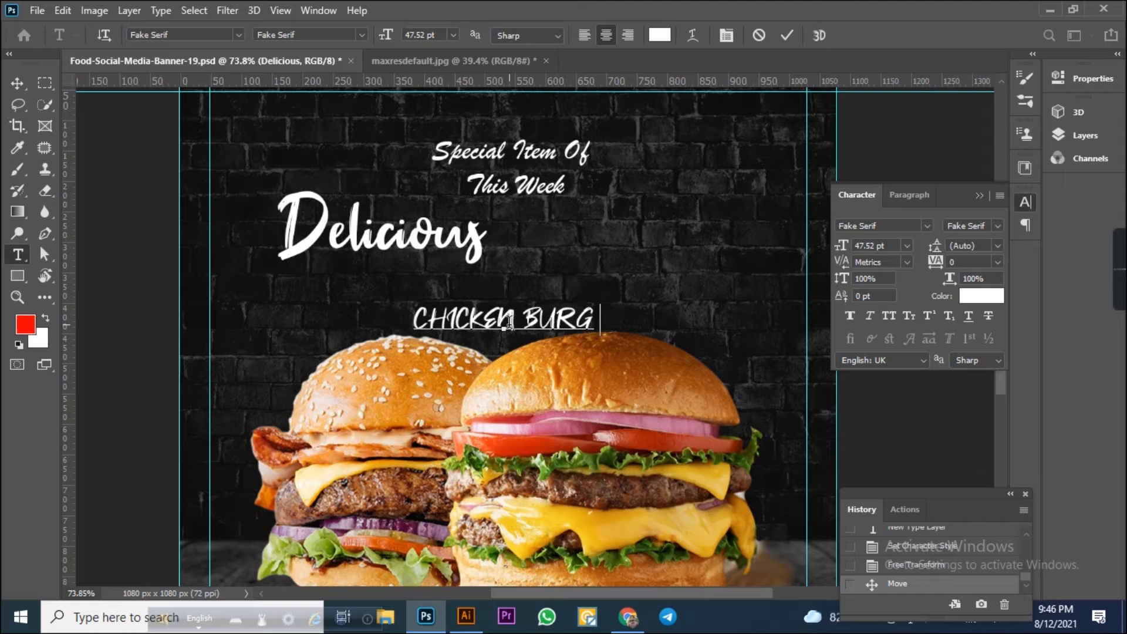
click(17, 82)
Set the "CHICKEN BURGER" font to American Captain and scale the text up.
click(932, 224)
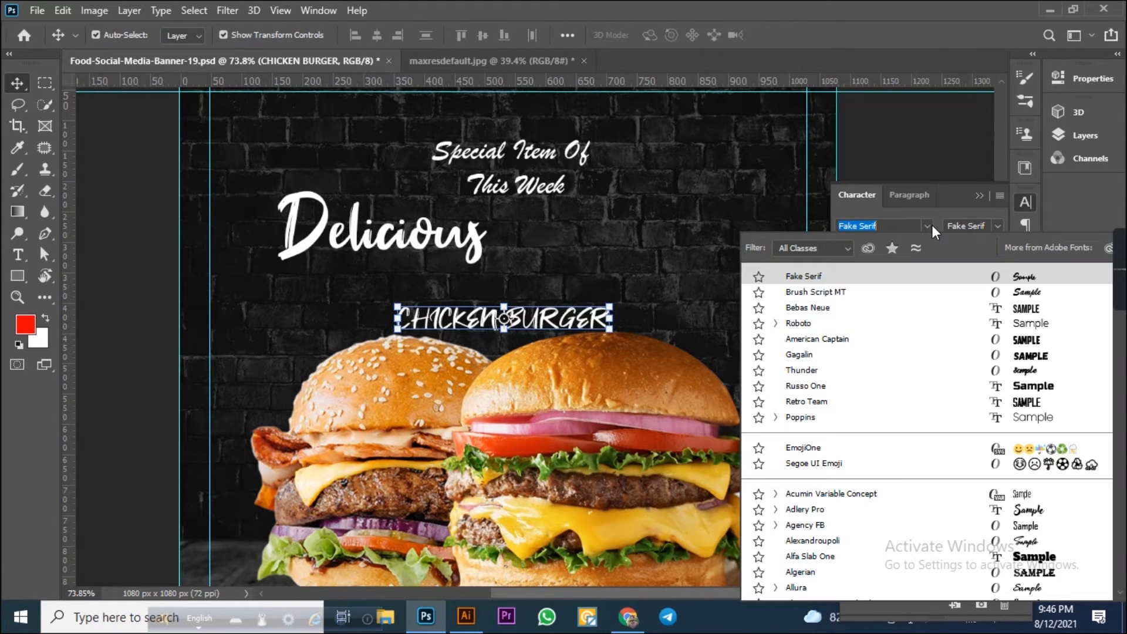
key(Down)
key(Down)
key(Down)
key(Down)
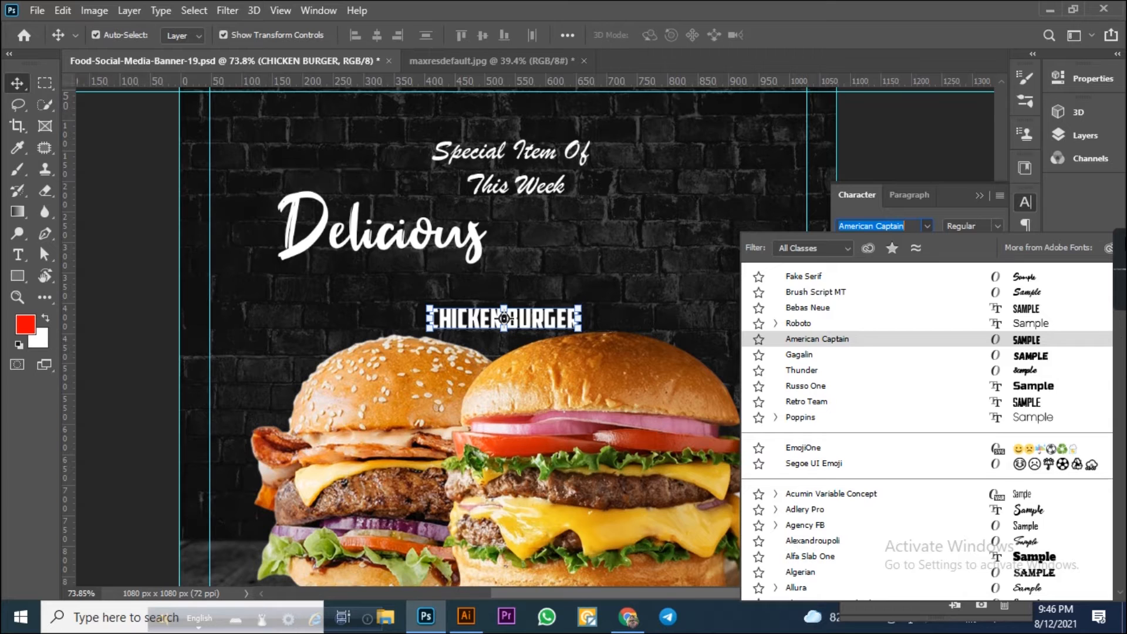
scroll(855, 362, down, 6)
scroll(821, 337, up, 6)
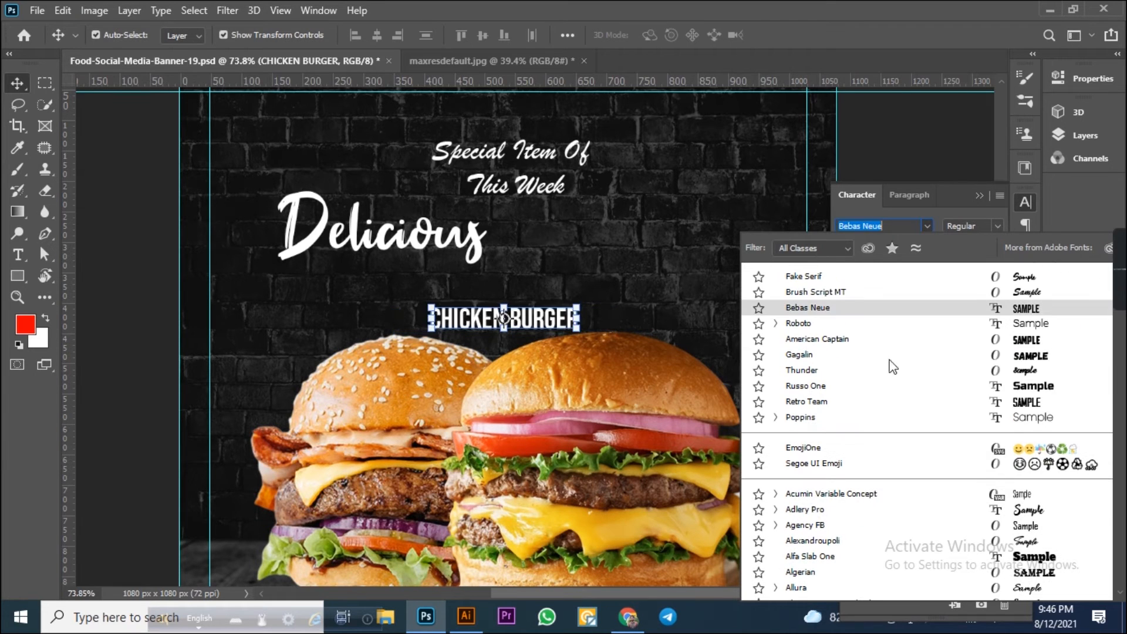
click(855, 343)
click(928, 226)
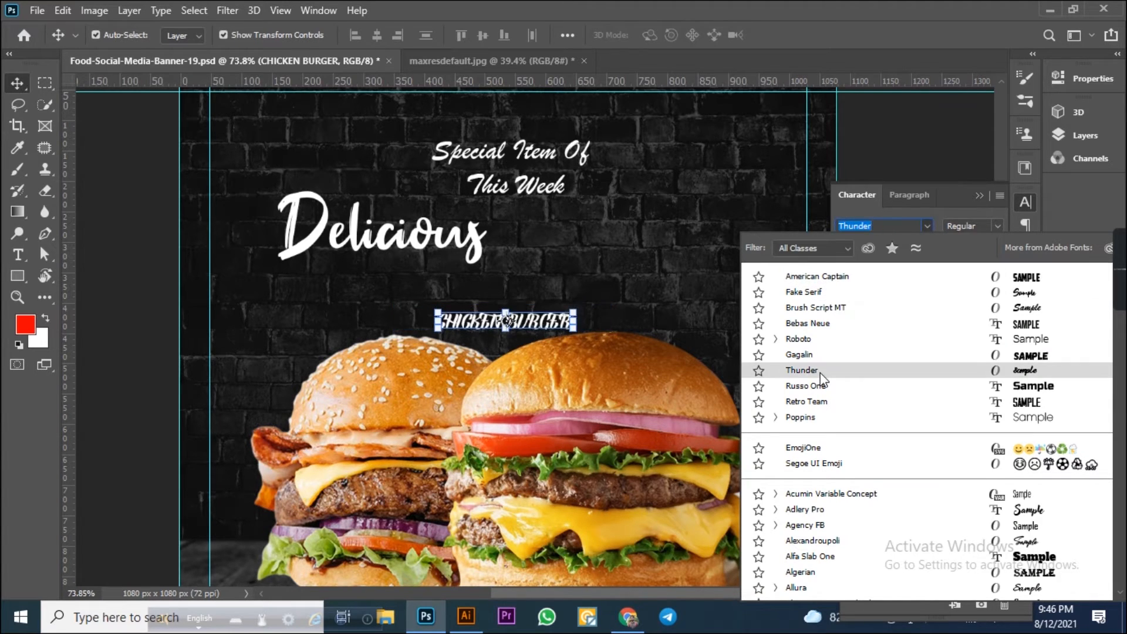
click(825, 277)
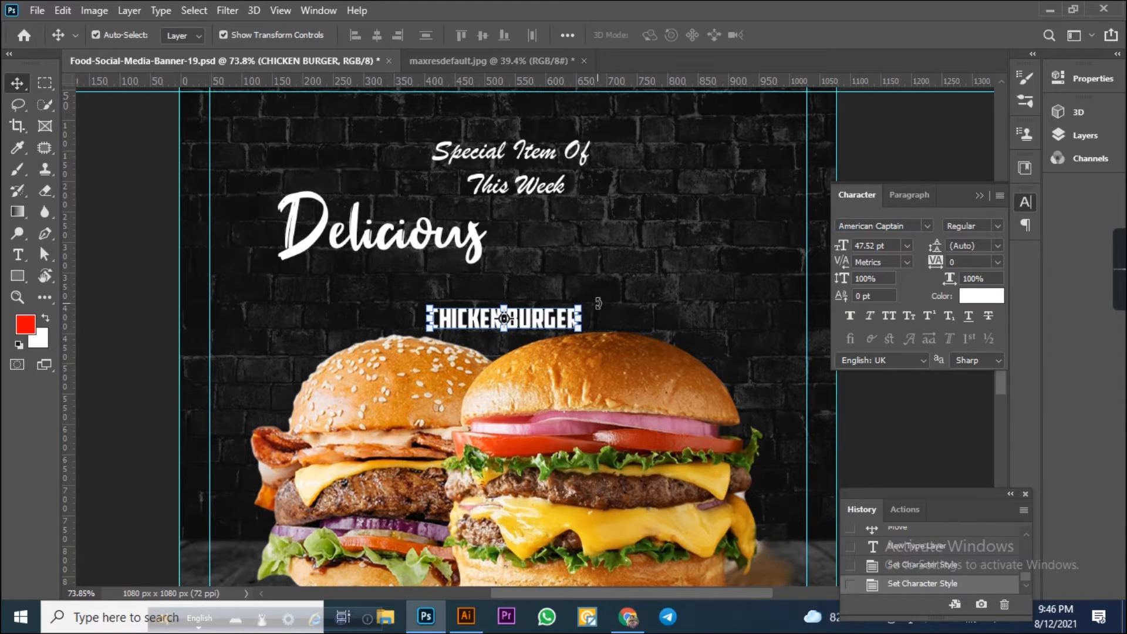
drag(581, 304, 675, 251)
key(Return)
Move the "Delicious" text up directly under "This Week".
click(403, 237)
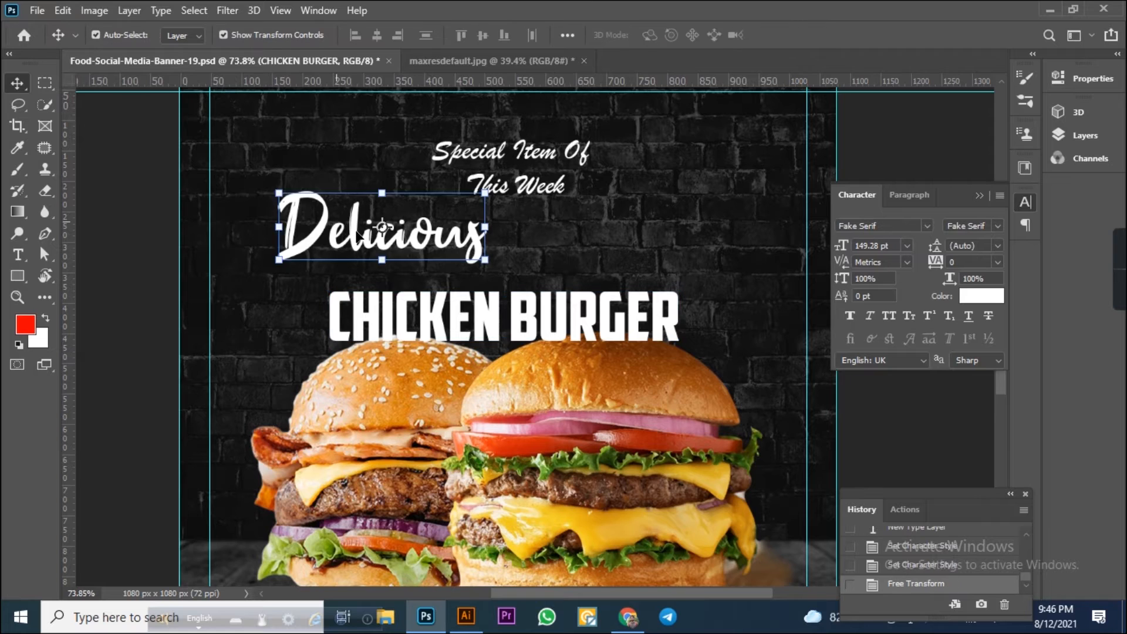
drag(403, 238, 540, 227)
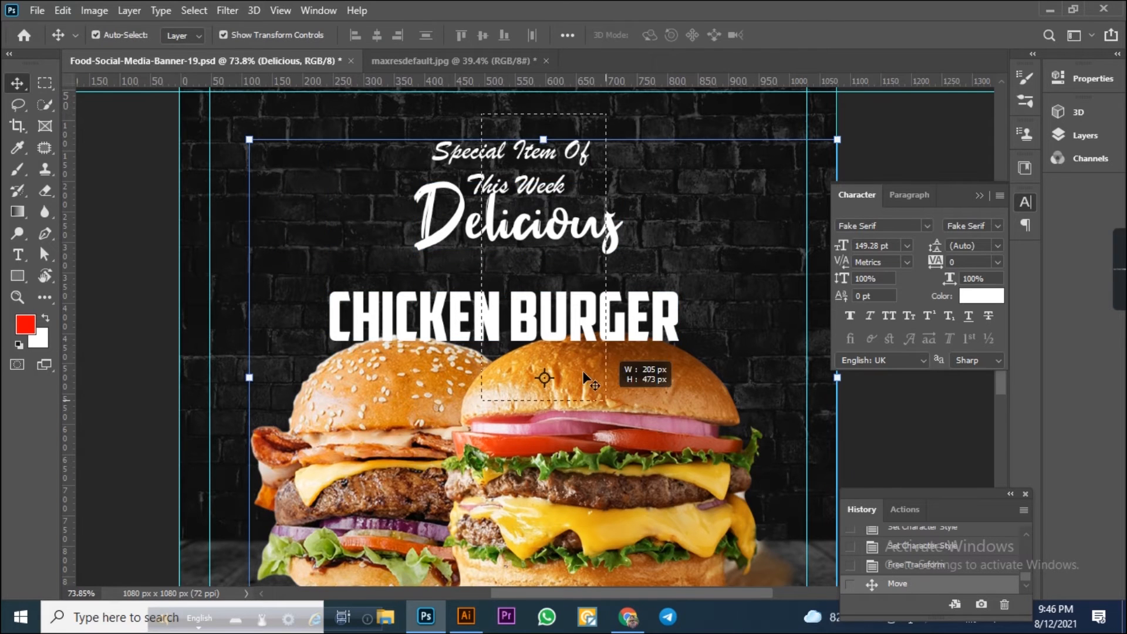
Select the two burger photo layers and lock them.
click(155, 326)
scroll(310, 392, down, 2)
drag(183, 354, 658, 434)
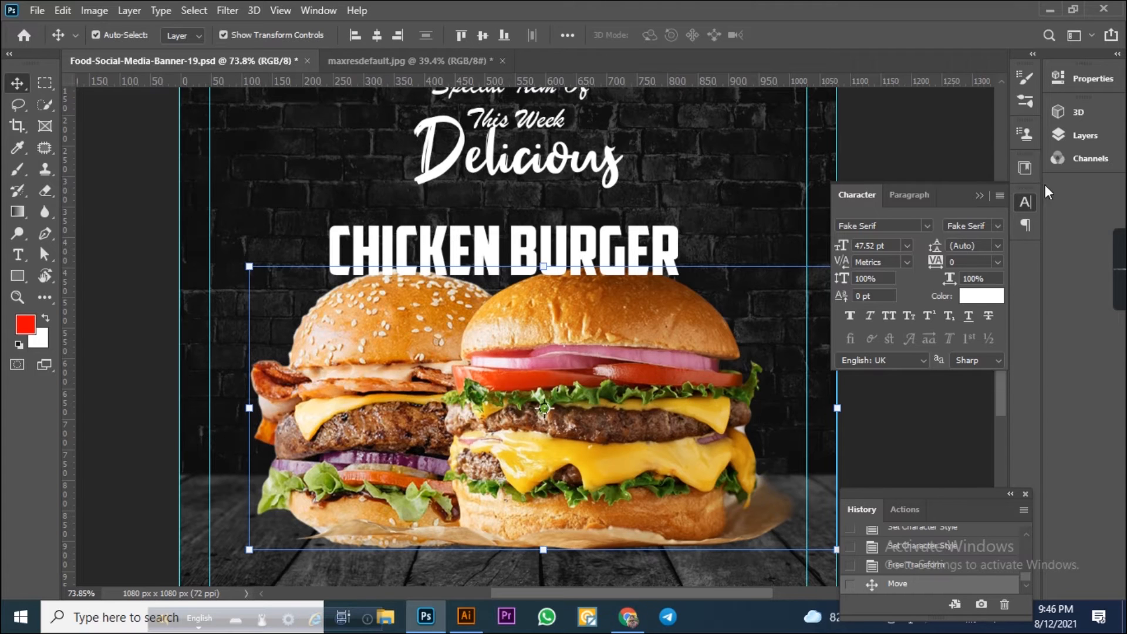
click(1084, 135)
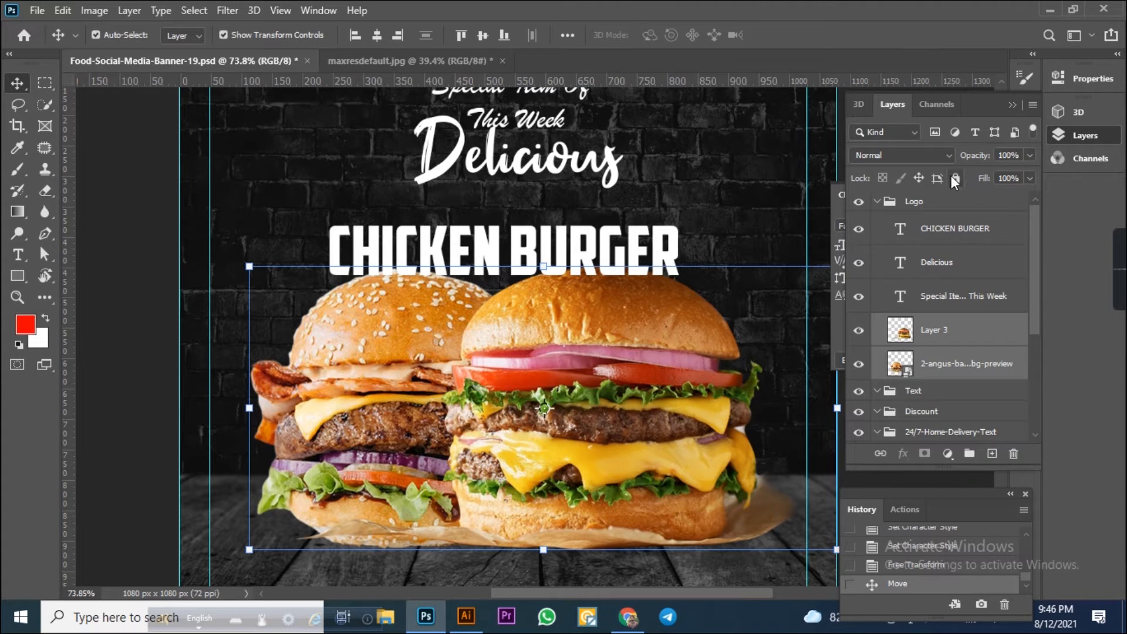
click(955, 178)
click(1065, 135)
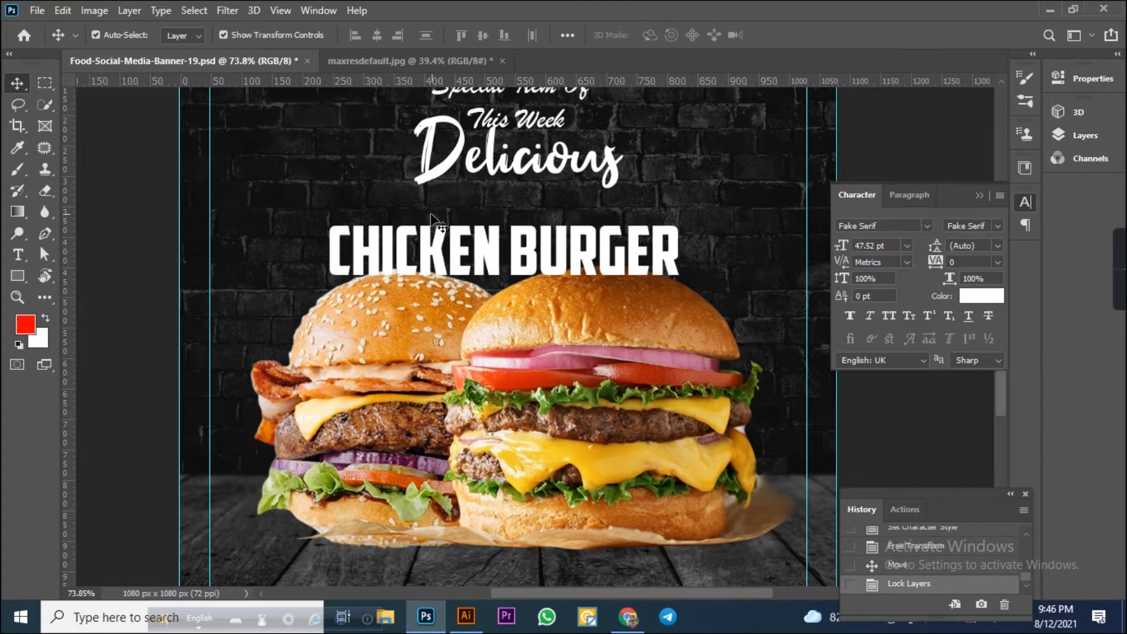
Select the three text layers and align their horizontal centres.
scroll(626, 330, up, 3)
drag(427, 194, 605, 494)
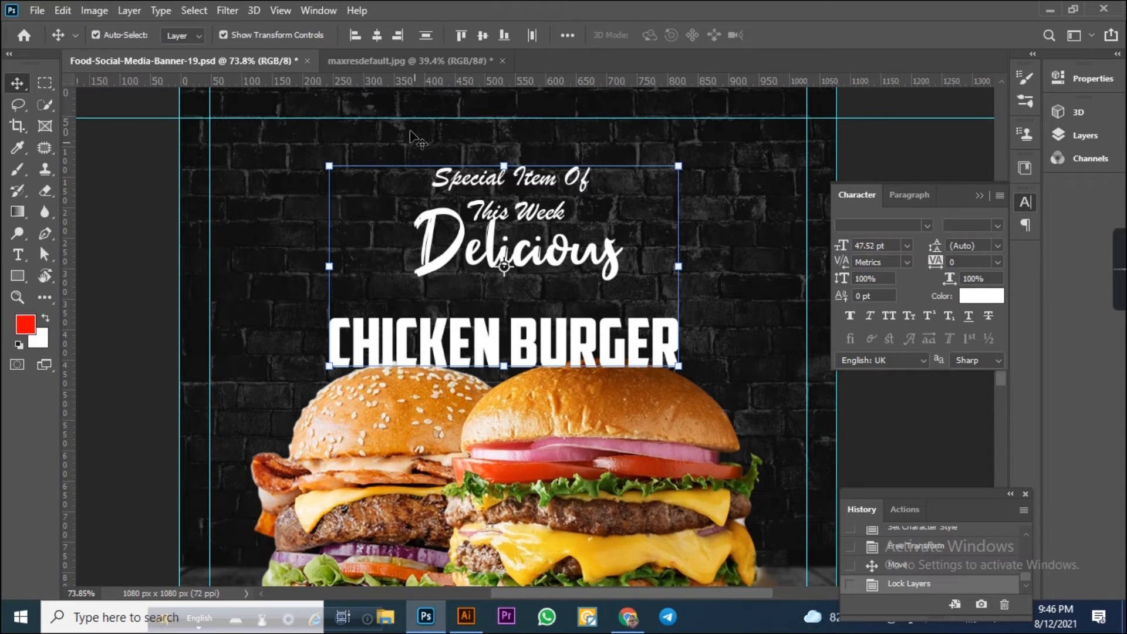
click(375, 34)
click(375, 34)
click(375, 34)
click(663, 387)
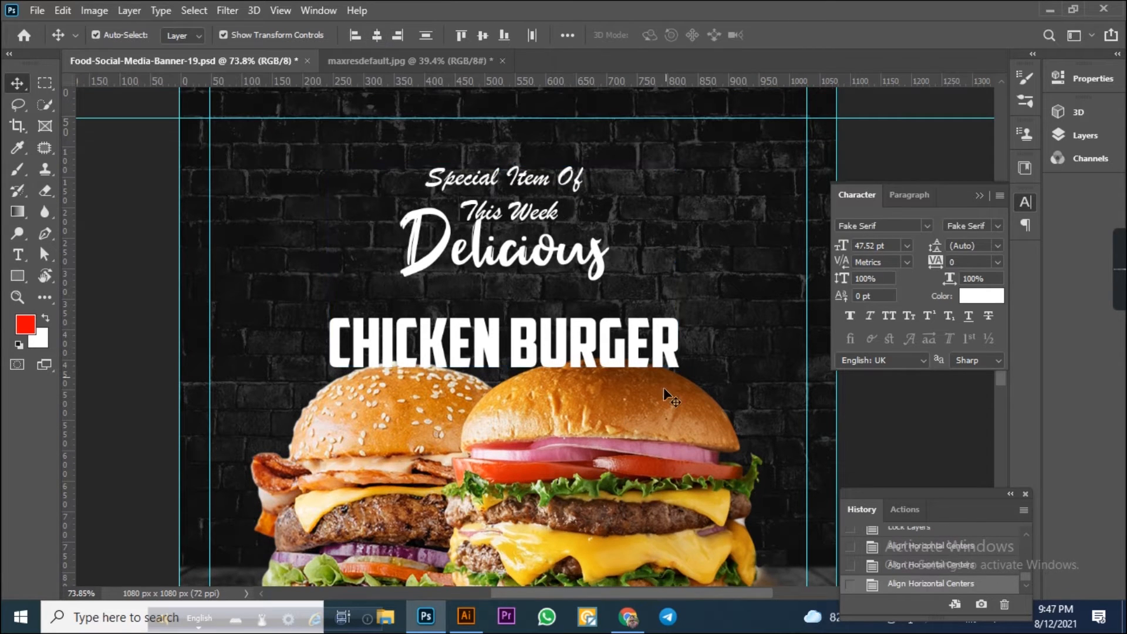
Nudge the "CHICKEN BURGER" text upward closer to "Delicious".
click(663, 350)
key(Up)
key(Up)
key(Up)
key(Up)
key(Up)
key(Up)
key(Up)
key(Up)
key(Up)
key(Up)
key(Up)
key(Up)
key(Up)
key(Up)
key(Up)
key(Up)
key(Up)
key(Up)
key(Up)
key(Up)
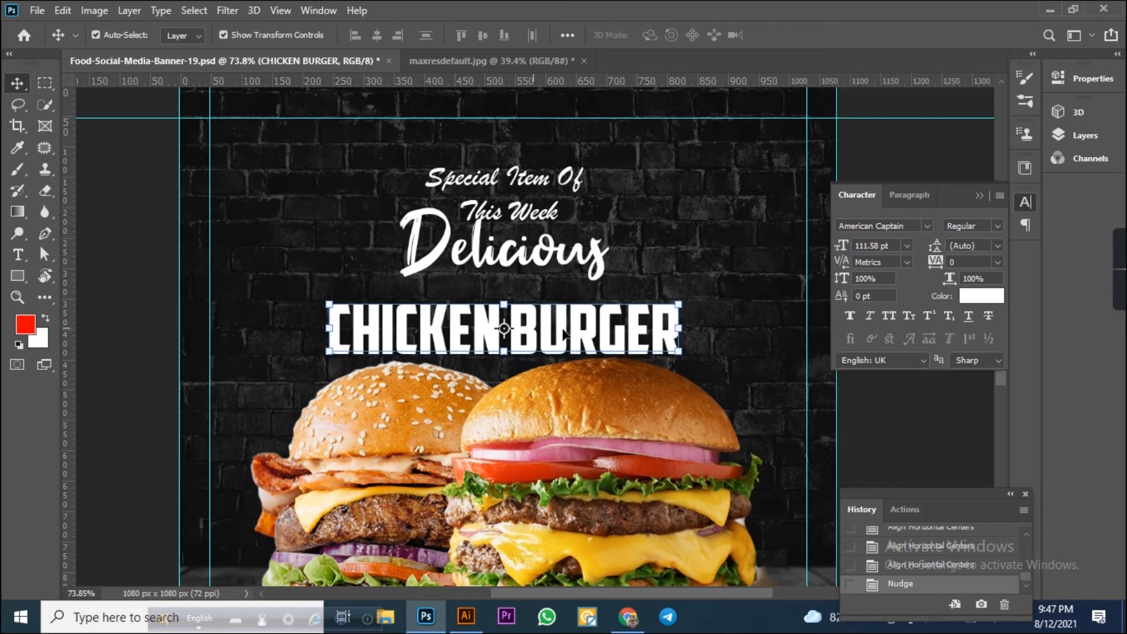
key(Up)
key(Up)
key(Up)
key(Up)
key(Up)
key(Up)
key(Up)
key(Up)
key(Up)
key(Up)
key(Up)
key(Up)
key(Up)
key(Up)
key(Up)
Select all three text layers and nudge them upward together toward the top of the banner.
drag(459, 141, 583, 384)
key(Up)
key(Up)
key(Up)
key(Up)
key(Up)
key(Up)
key(Up)
key(Up)
key(Up)
key(Up)
key(Up)
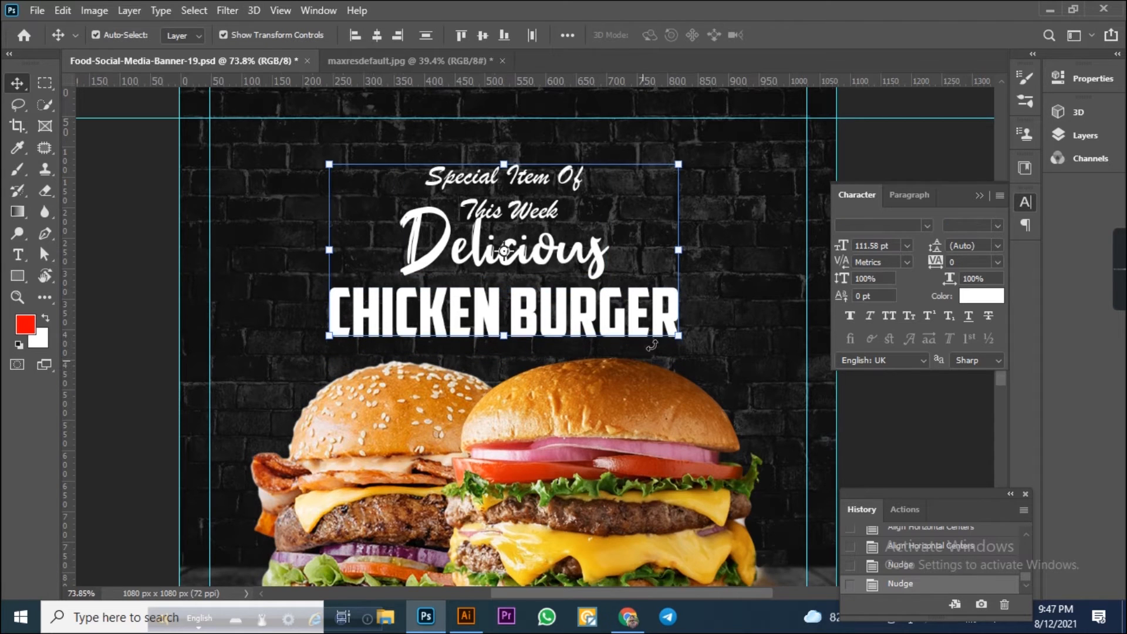
key(Up)
key(Up)
key(Up)
key(Up)
key(Up)
key(Up)
key(Up)
key(Up)
key(Up)
key(Up)
key(Up)
key(Up)
key(Up)
key(Up)
key(Up)
key(Up)
key(Up)
key(Up)
key(Up)
key(Up)
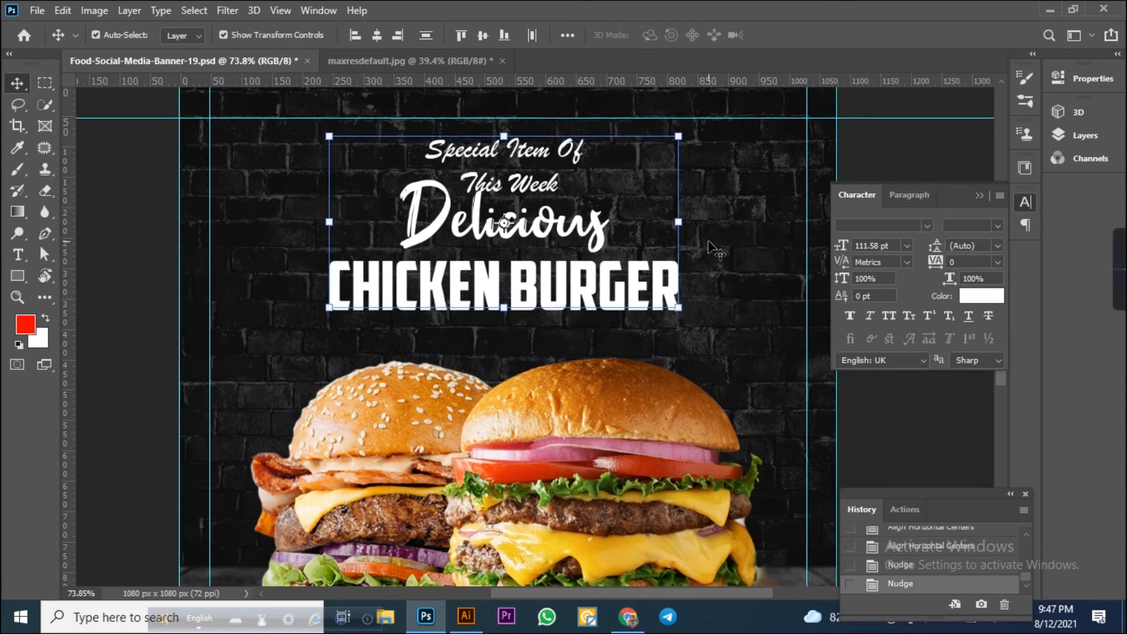
key(Up)
key(Up)
key(Up)
key(Up)
key(Up)
key(Up)
key(Up)
key(Up)
key(Up)
key(Up)
key(Up)
key(Up)
key(Up)
key(Up)
key(Up)
key(Up)
key(Up)
key(Up)
key(Up)
key(Up)
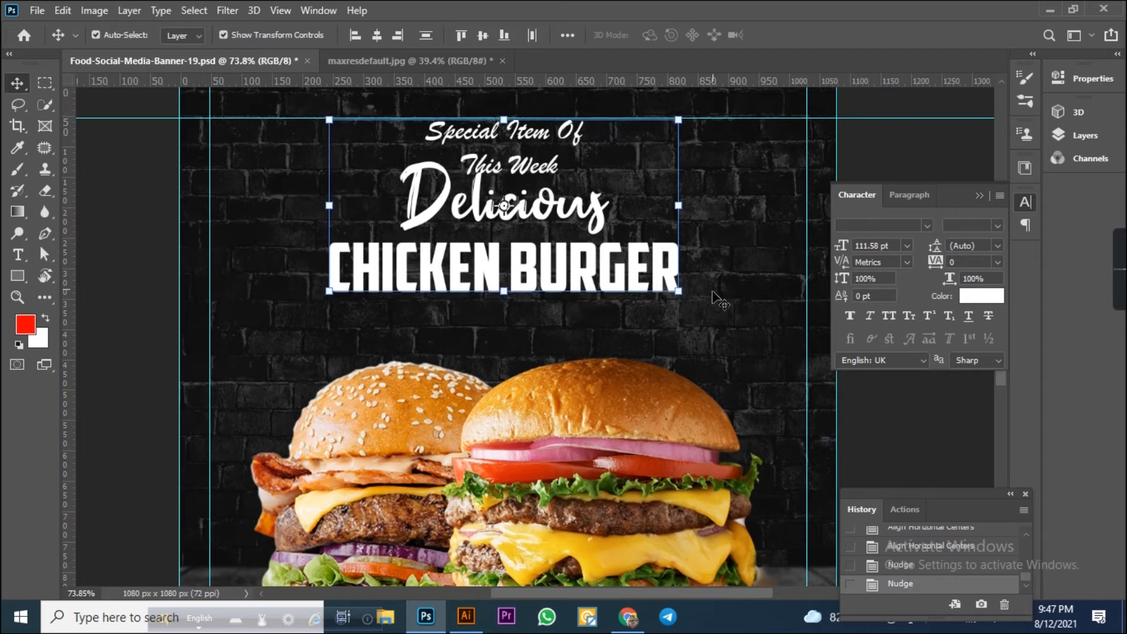
Nudge the "CHICKEN BURGER" text slightly upward to tighten the gap below "Delicious".
click(644, 273)
click(645, 273)
key(Down)
key(Down)
key(Down)
key(Down)
key(Down)
key(Down)
key(Down)
key(Down)
key(Down)
key(Down)
key(Down)
key(Down)
key(Down)
key(Down)
key(Down)
key(Down)
key(Down)
key(Down)
key(Down)
key(Down)
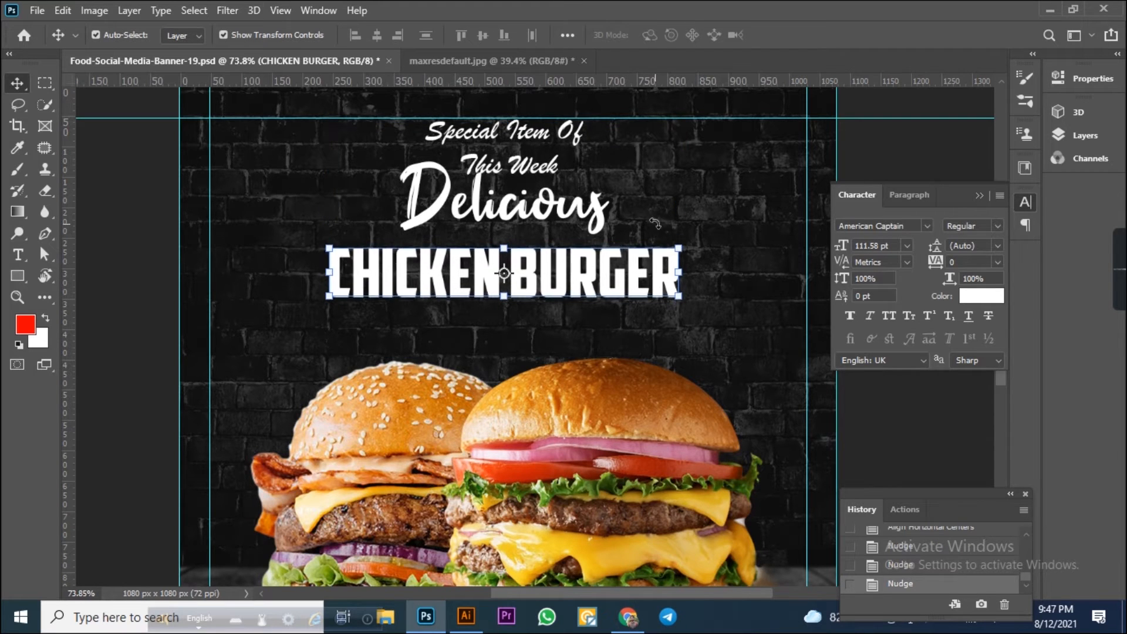
click(568, 200)
click(538, 263)
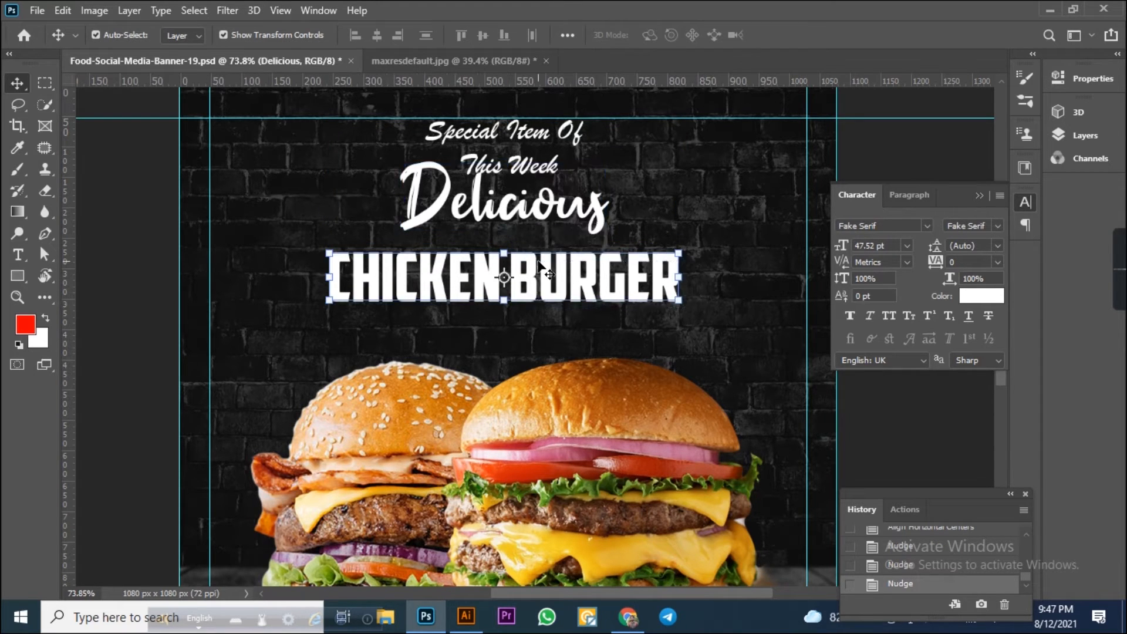
key(Up)
key(Up)
key(Up)
key(Up)
key(Up)
key(Up)
key(Up)
key(Up)
key(Up)
key(Up)
key(Up)
key(Up)
key(Up)
key(Up)
key(Up)
key(Up)
key(Up)
key(Up)
key(Up)
key(Up)
key(Up)
key(Up)
key(Up)
key(Up)
Scale the "Delicious" and "CHICKEN BURGER" texts down together to about 83%.
drag(722, 313, 450, 211)
drag(675, 168, 651, 194)
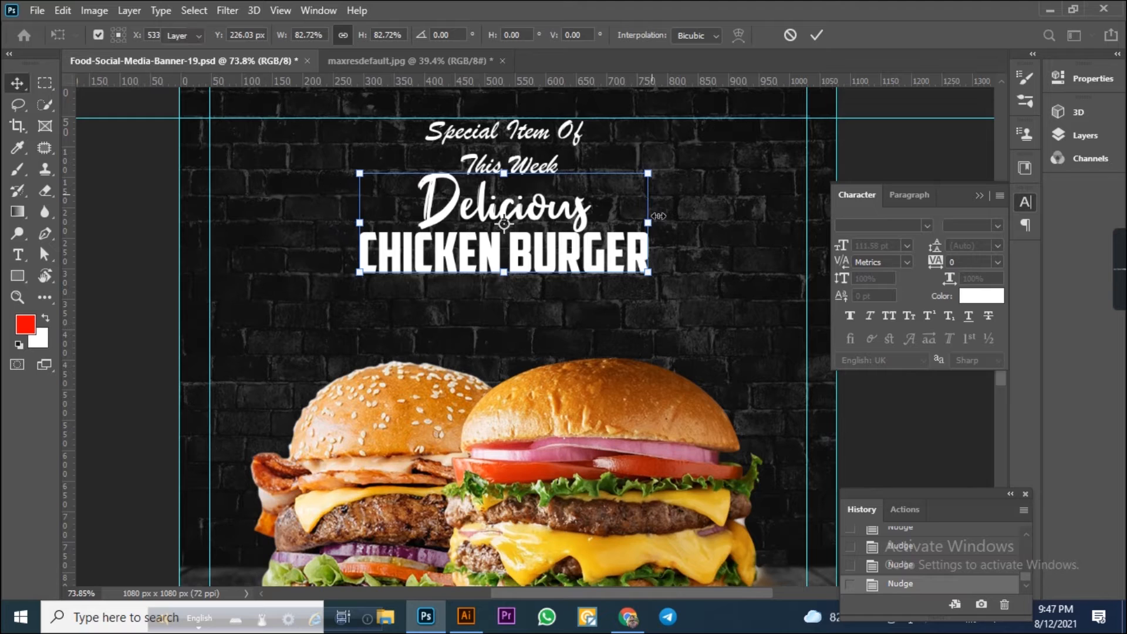
key(Return)
click(730, 267)
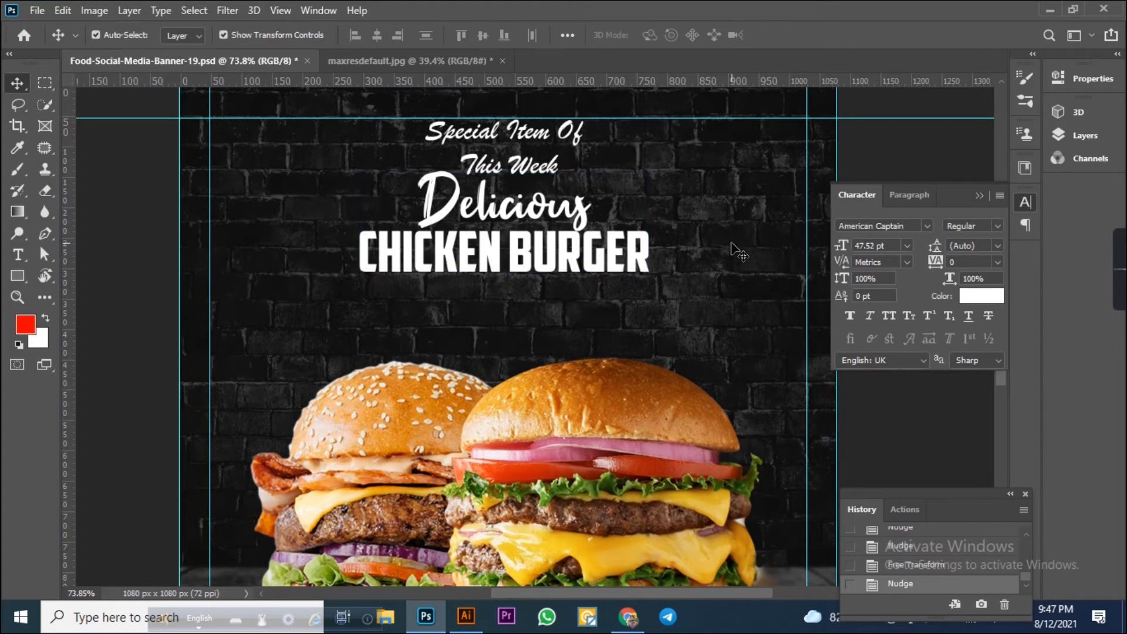
Set the "Special Item Of This Week" text size to 40 pt.
click(517, 169)
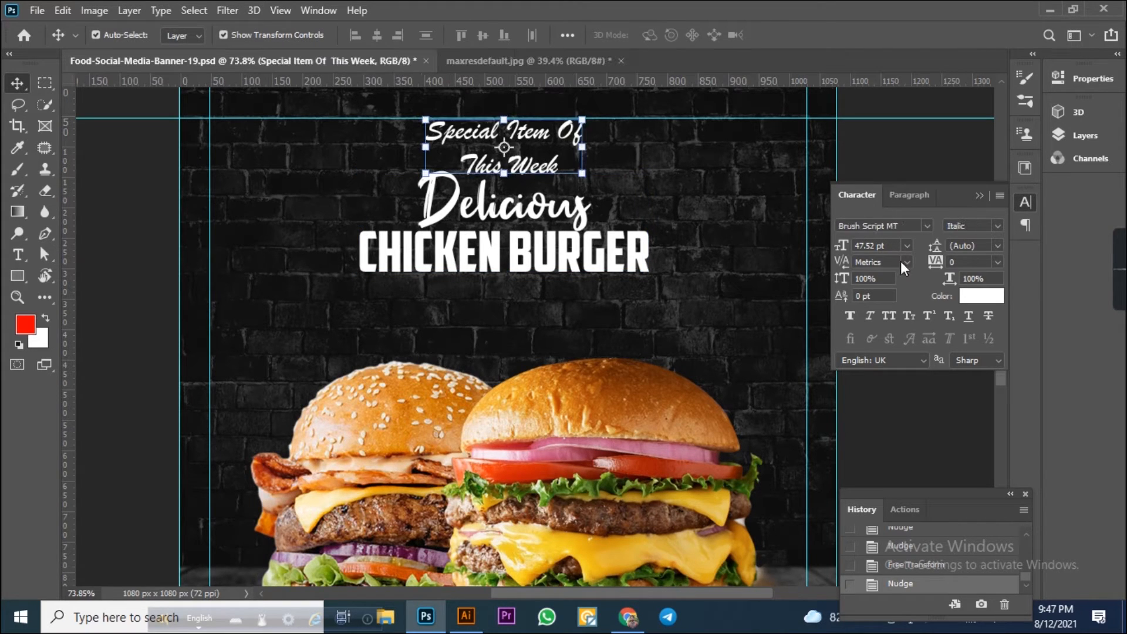
click(894, 245)
text(40)
key(Return)
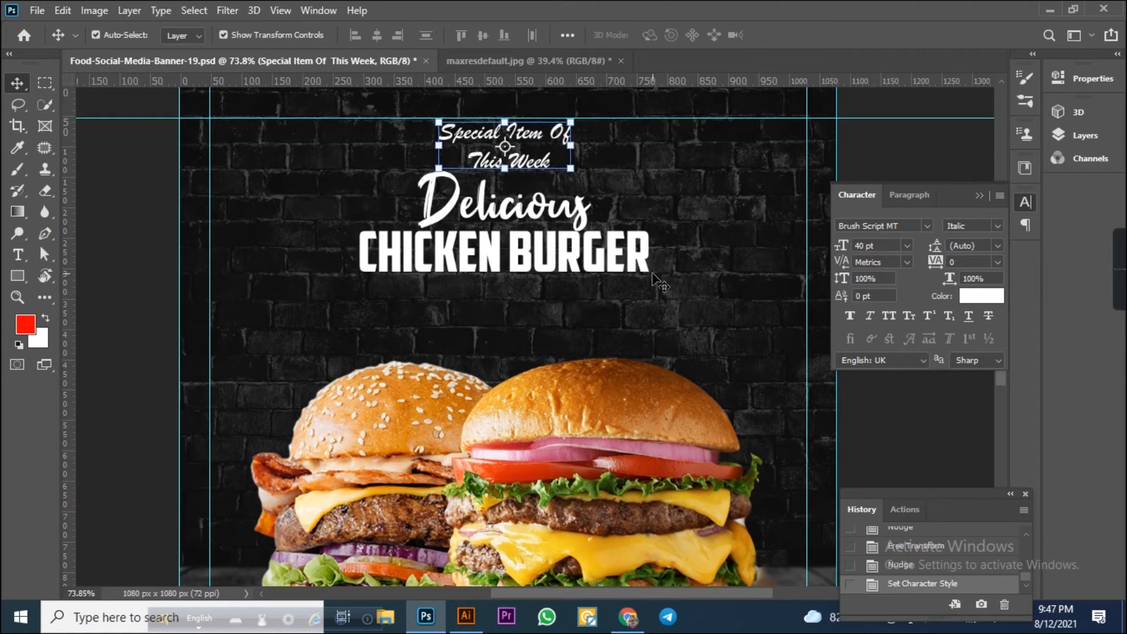
Rotate the "Delicious" text about 11° counter-clockwise and set its font size to 120 pt.
click(573, 212)
drag(604, 173, 606, 149)
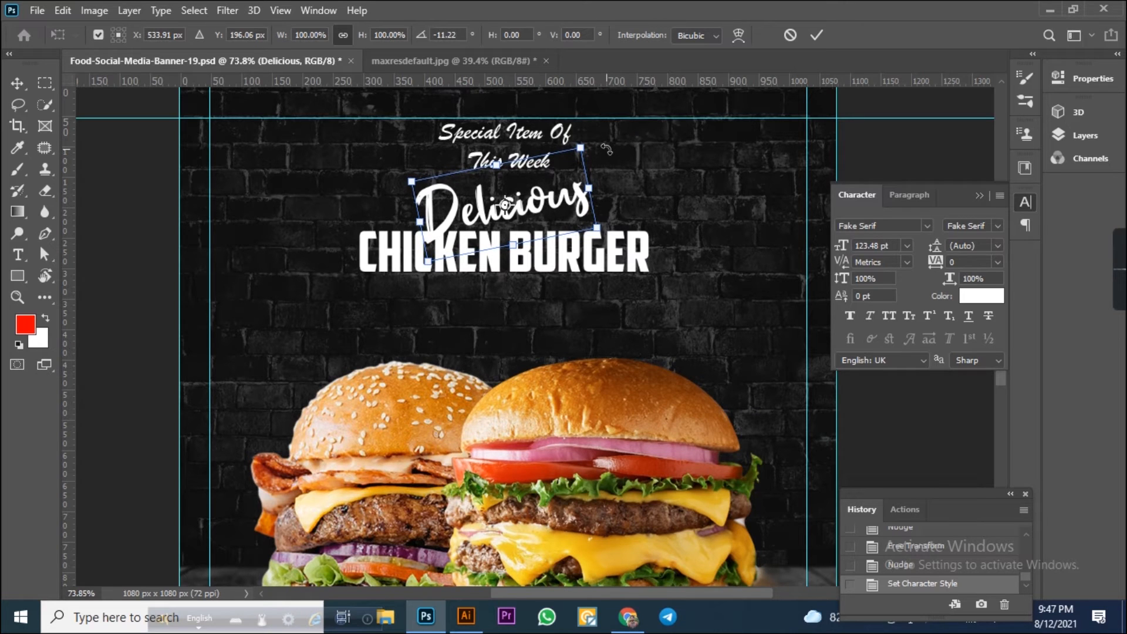
key(Return)
click(865, 245)
text(12)
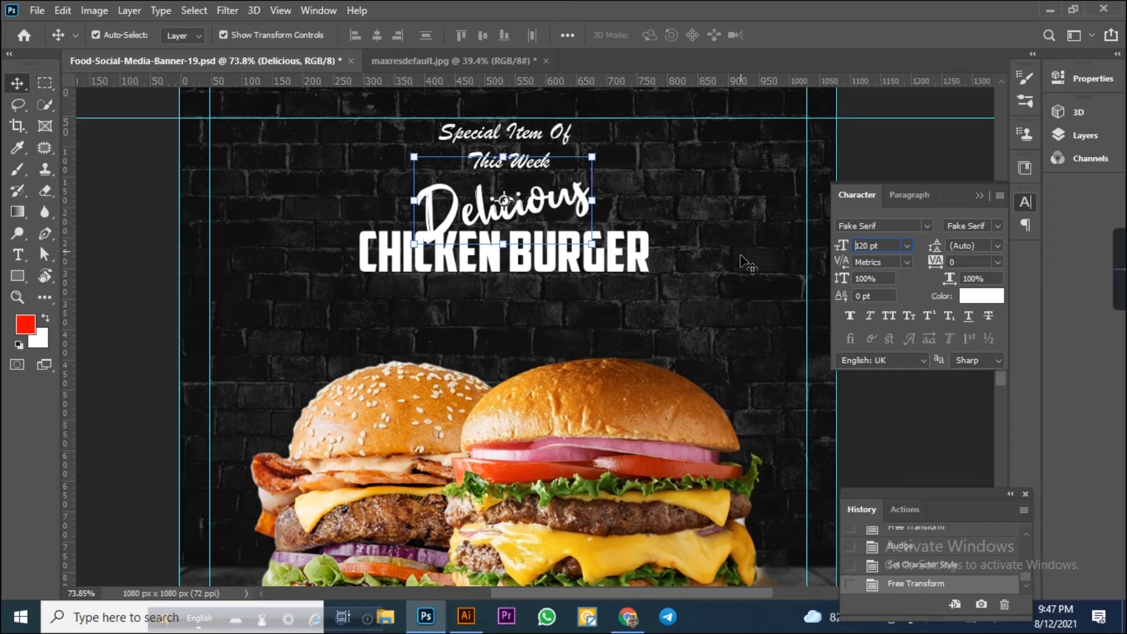
key(Return)
Open the Layers panel and reorder the "CHICKEN BURGER" layer within the Logo group.
click(601, 254)
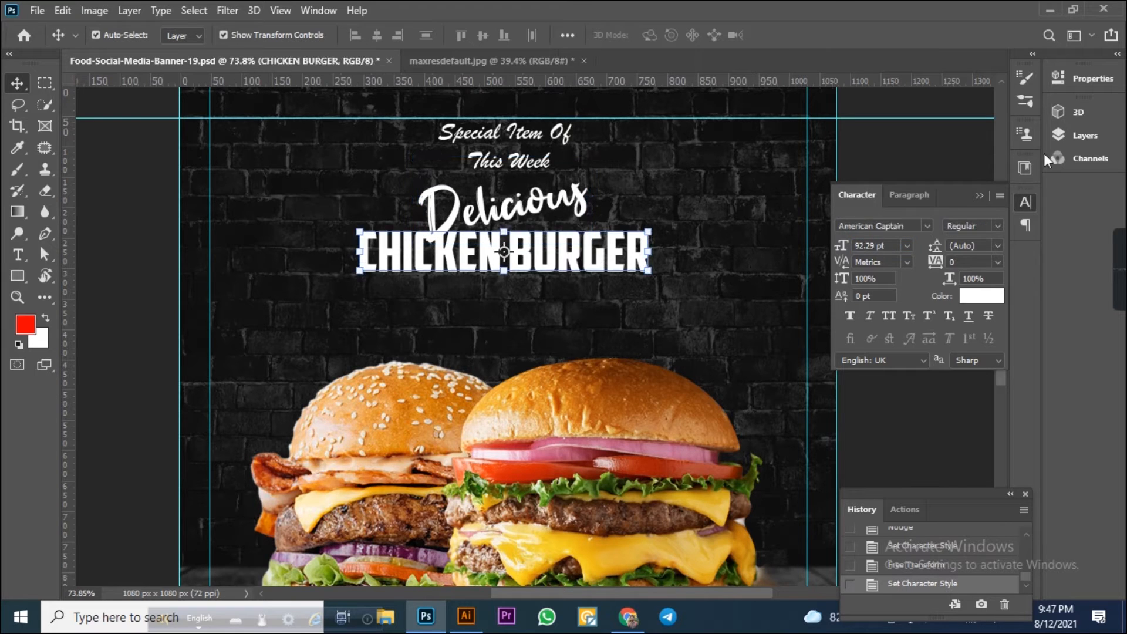
click(1060, 136)
drag(956, 229, 916, 219)
click(721, 251)
click(605, 253)
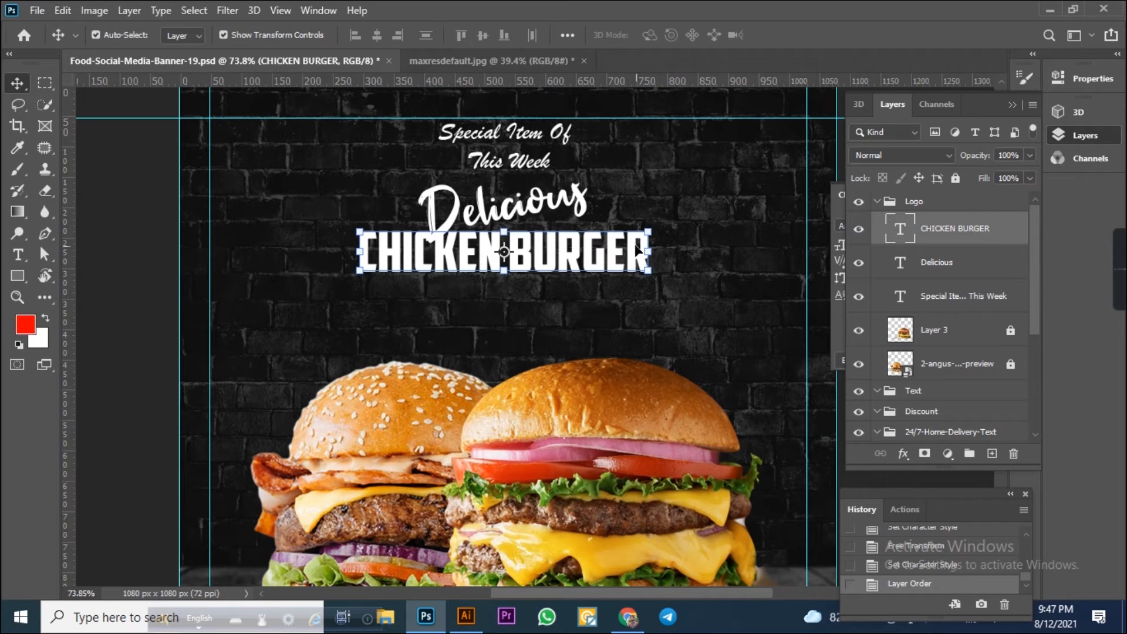
Fill the "Delicious" text with a bright yellow background colour, #fff60c.
click(581, 208)
click(38, 338)
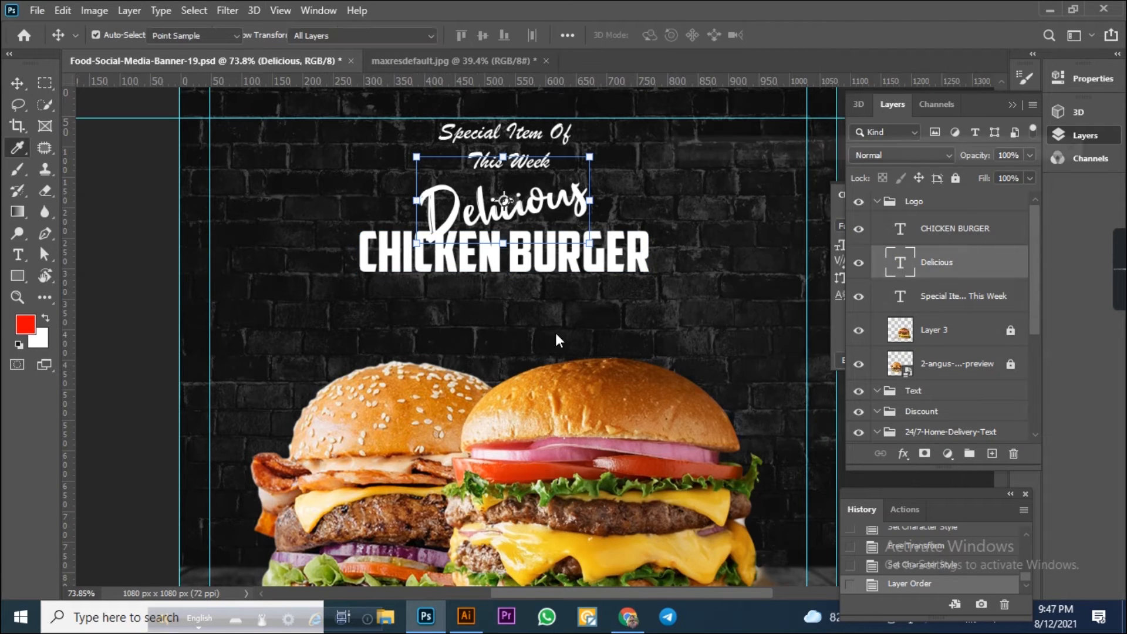
mouse_move(834, 207)
mouse_down()
mouse_move(792, 181)
mouse_move(767, 182)
mouse_up()
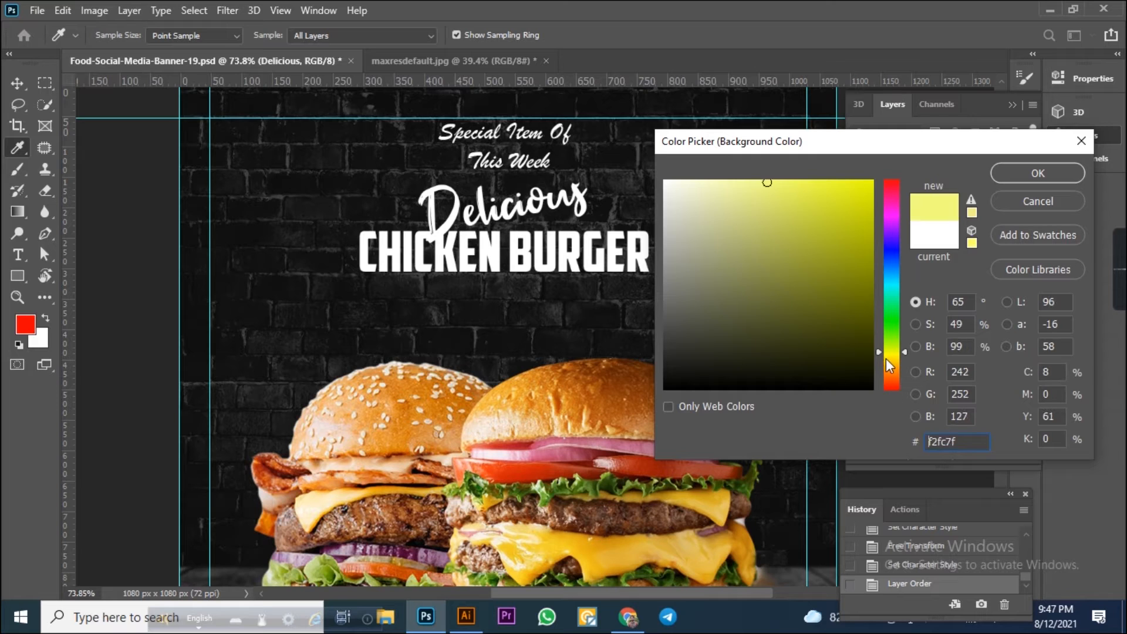
drag(865, 223, 863, 172)
click(1045, 173)
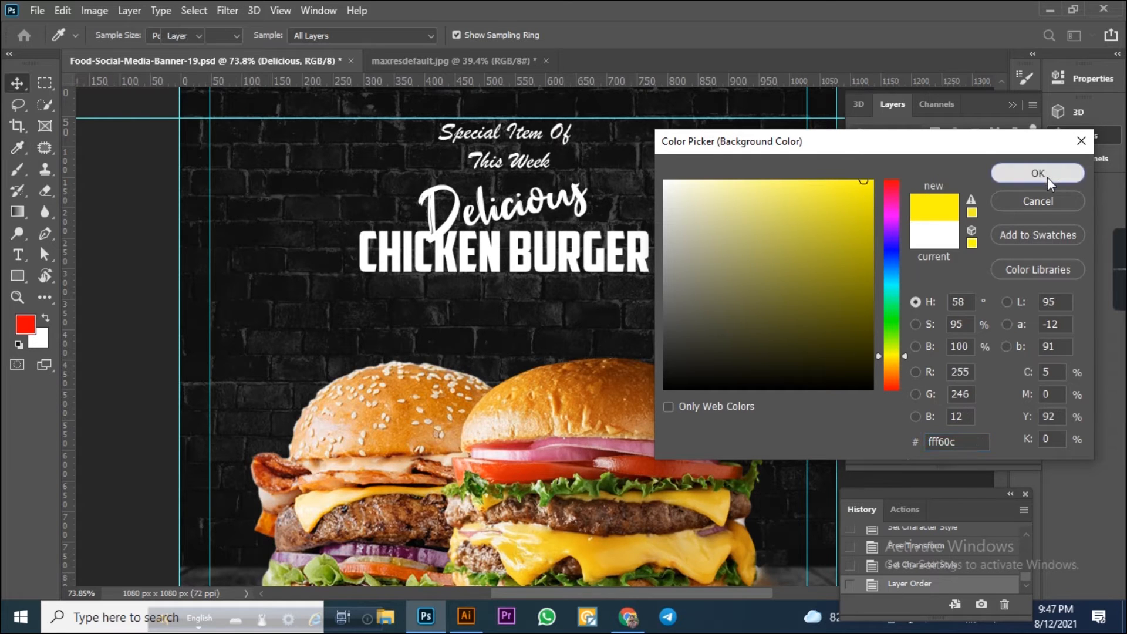
key(ctrl+BackSpace)
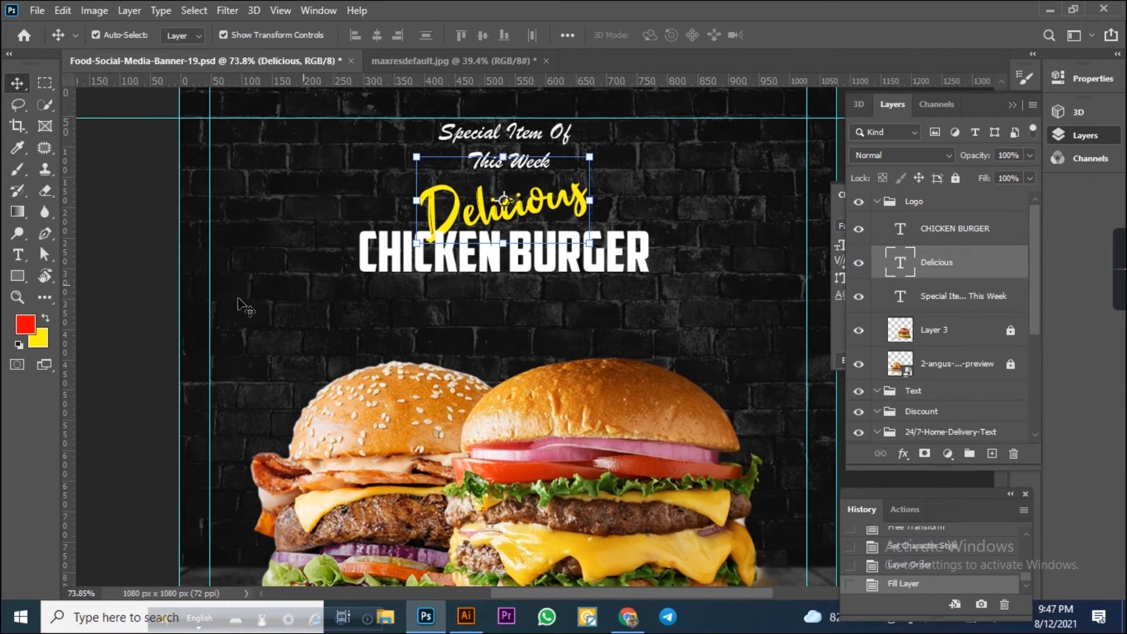
click(128, 266)
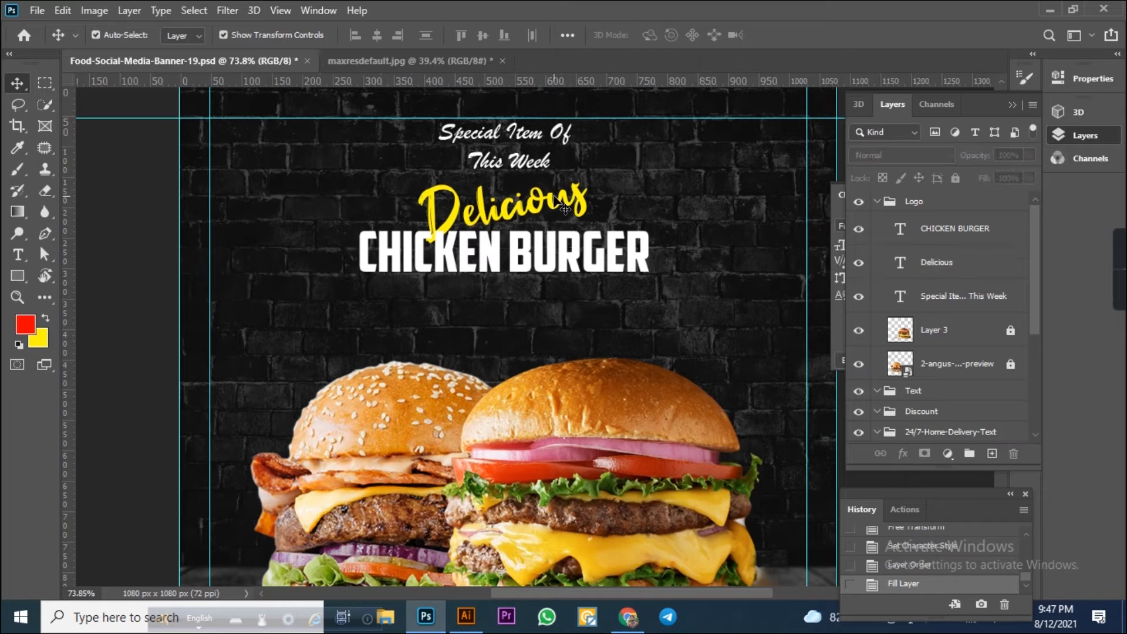
click(578, 209)
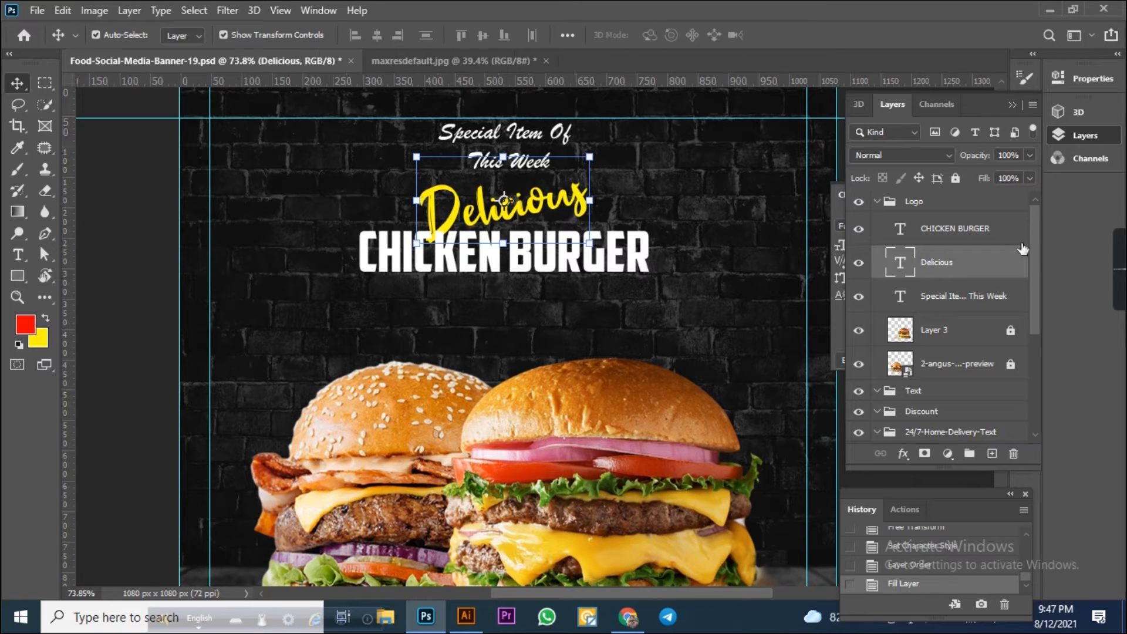
scroll(468, 228, up, 5)
scroll(399, 240, down, 6)
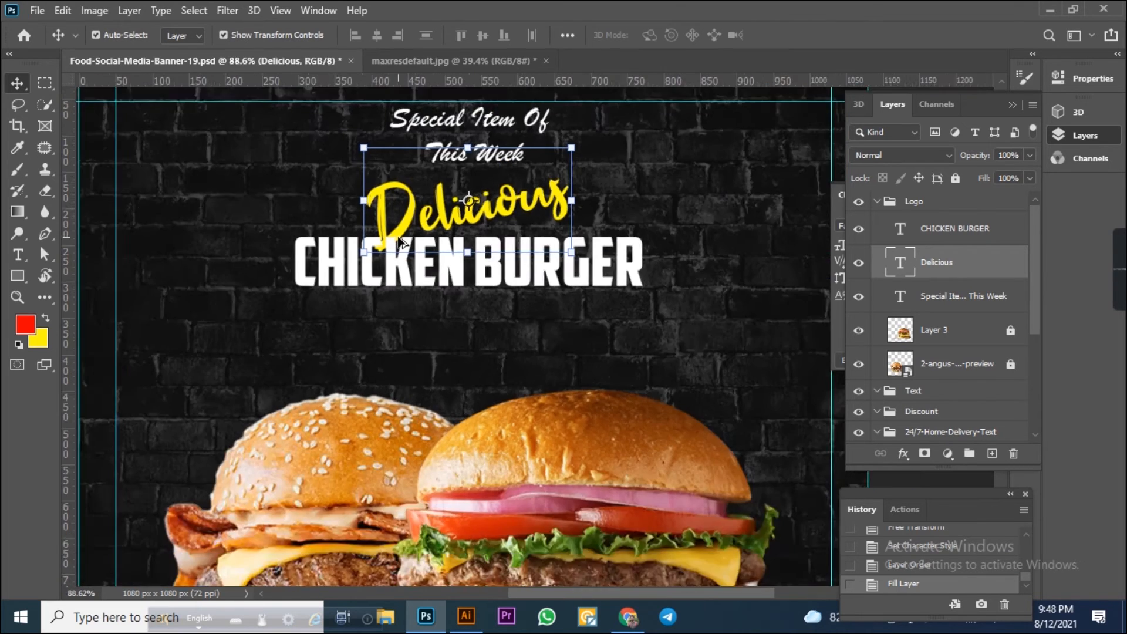
scroll(650, 206, up, 4)
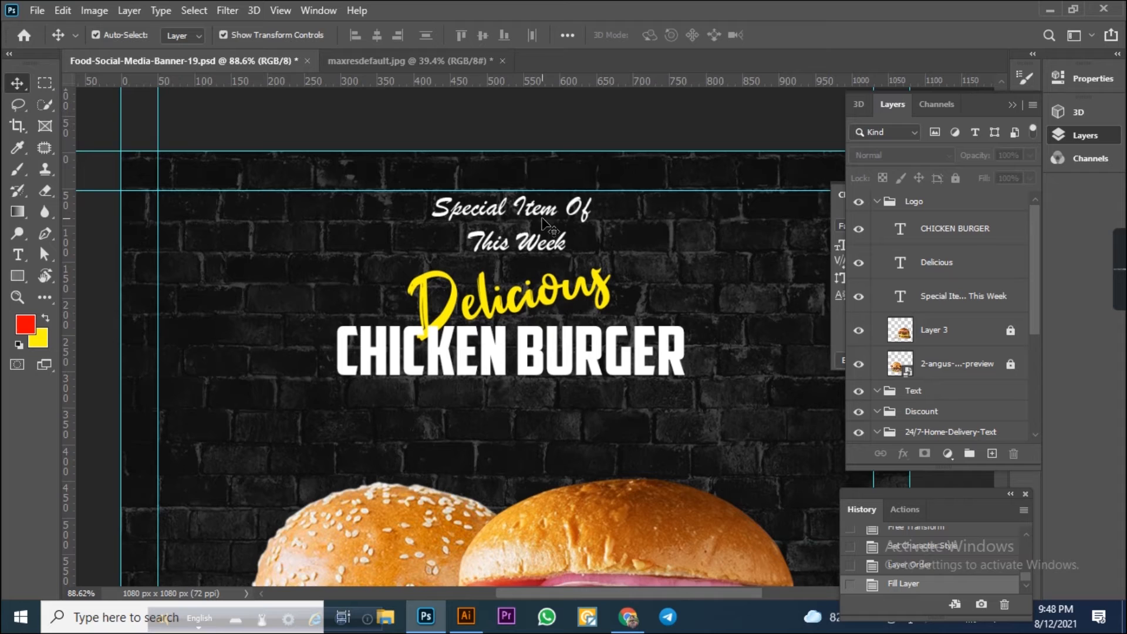
Enlarge the "Special Item Of This Week" text slightly with Free Transform.
click(541, 221)
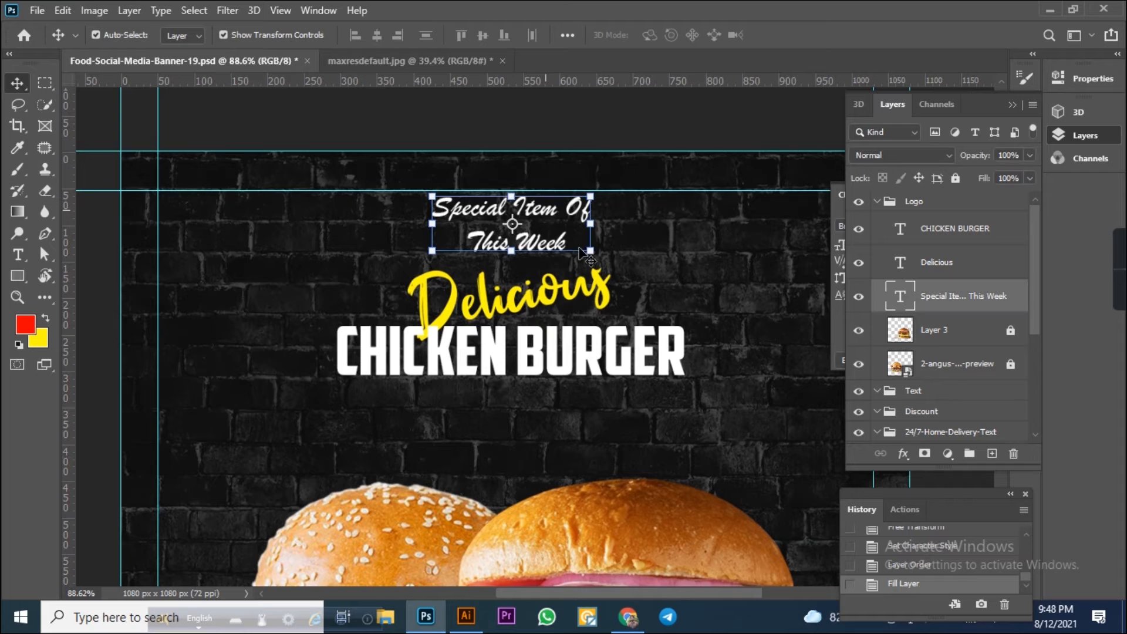
key(ctrl+t)
drag(603, 256, 609, 271)
key(ctrl+z)
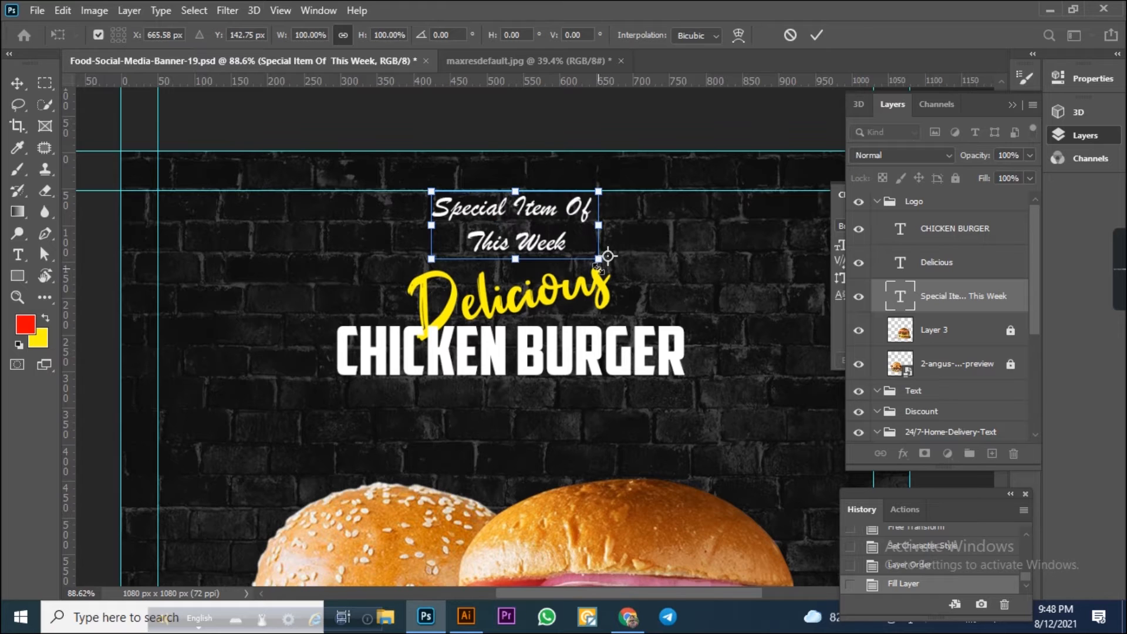
key(Return)
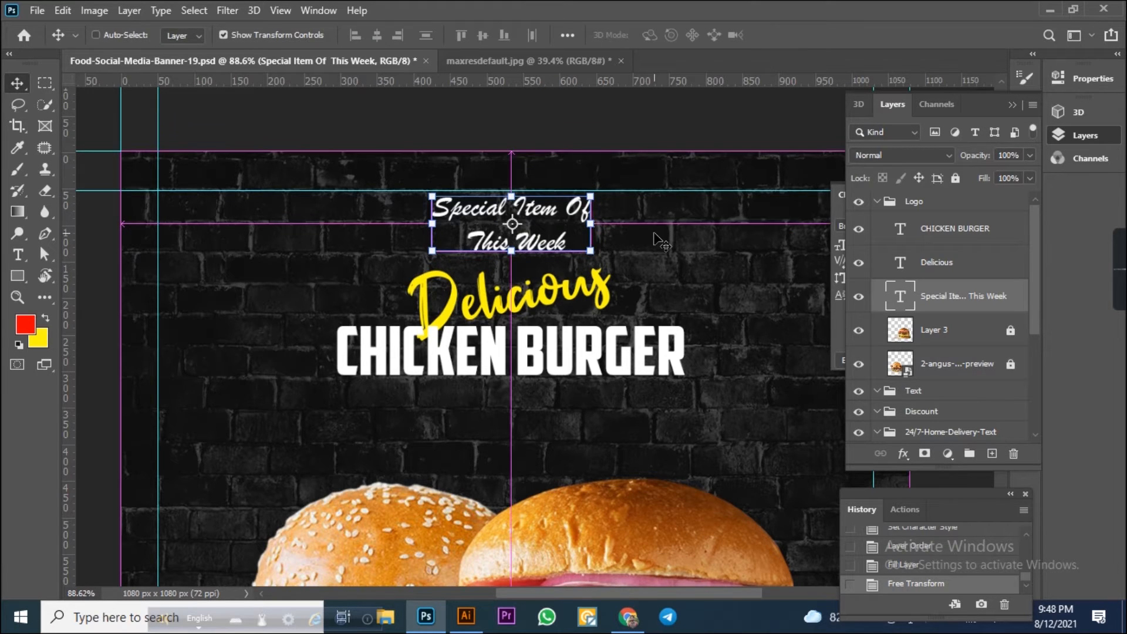
key(ctrl+t)
drag(605, 190, 614, 177)
key(Return)
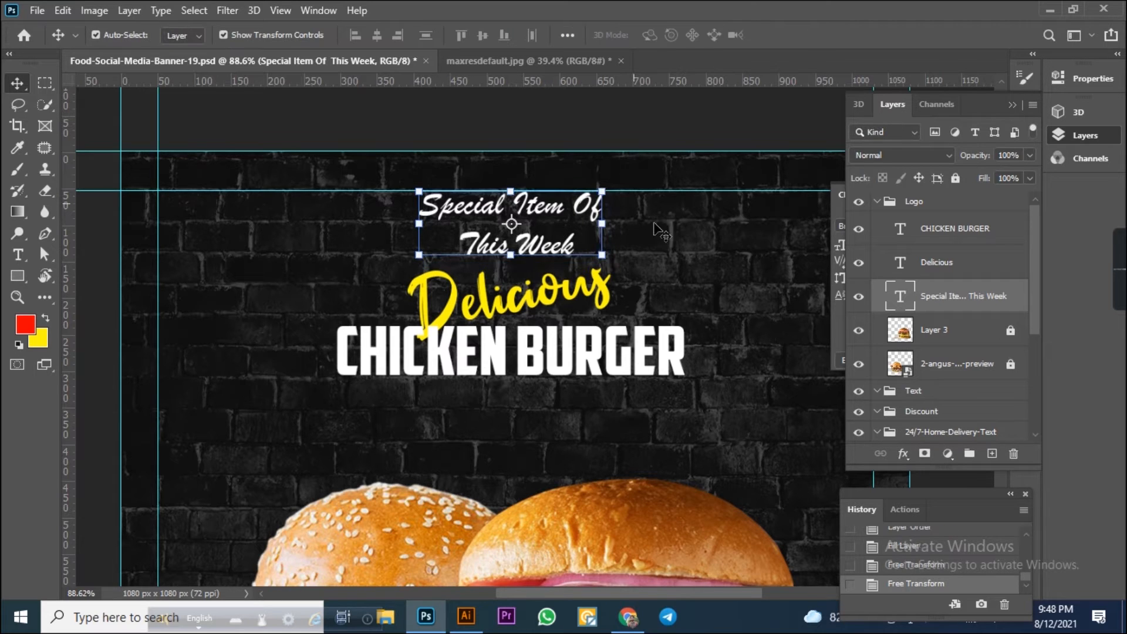
Nudge the "Special Item Of This Week" text down and re-align the horizontal centres of all three texts.
key(Down)
click(711, 384)
drag(714, 390, 587, 235)
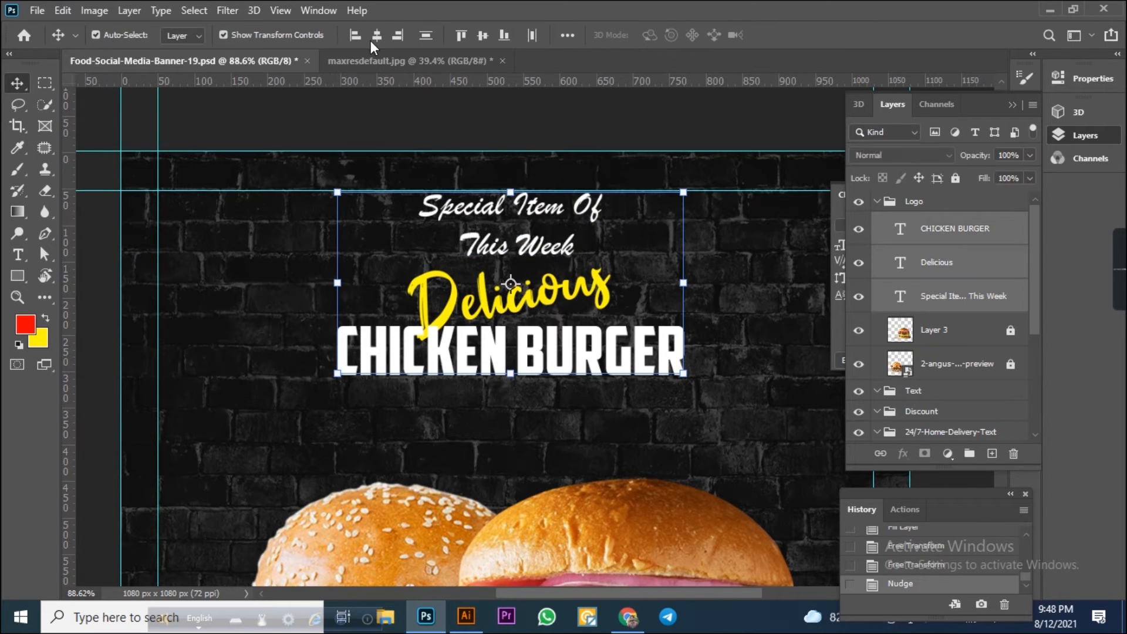
click(385, 38)
click(385, 41)
click(385, 41)
click(605, 130)
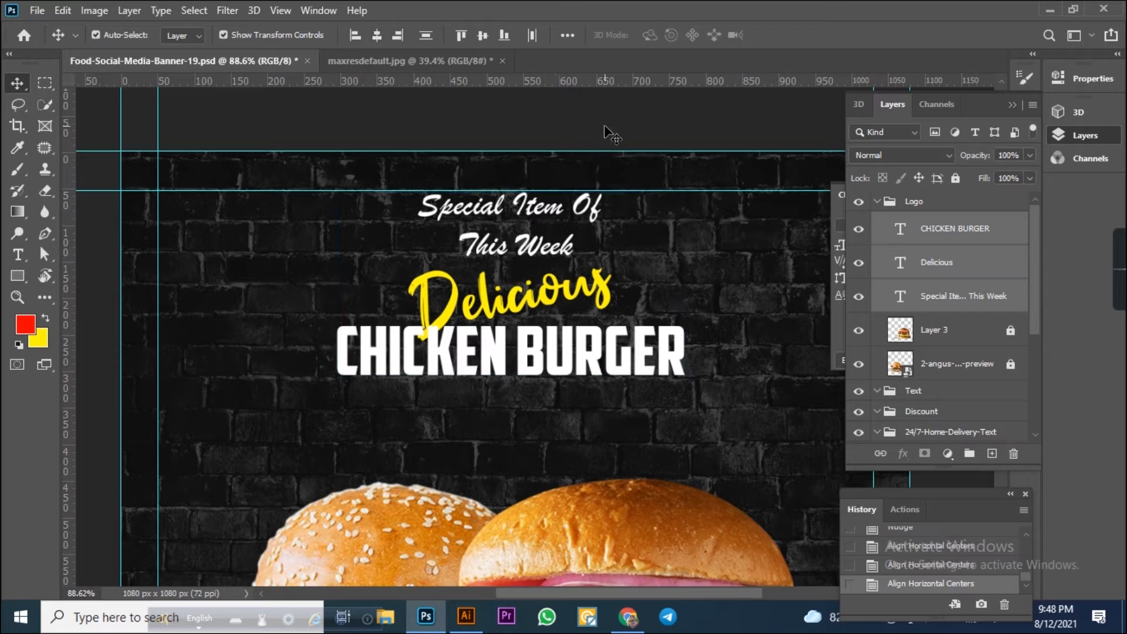
Nudge the "CHICKEN BURGER" text upward by a larger step.
click(605, 305)
key(shift+Up)
click(753, 374)
key(ctrl+0)
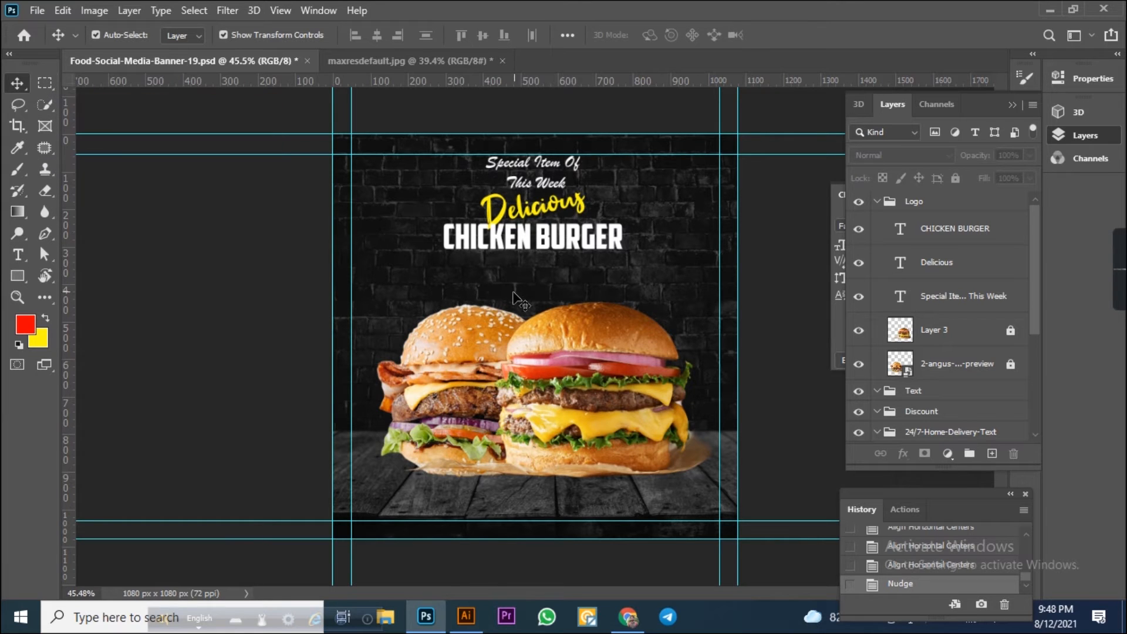
Add a new text line "Discount Price 180/-" below the headline.
click(18, 254)
scroll(552, 298, up, 3)
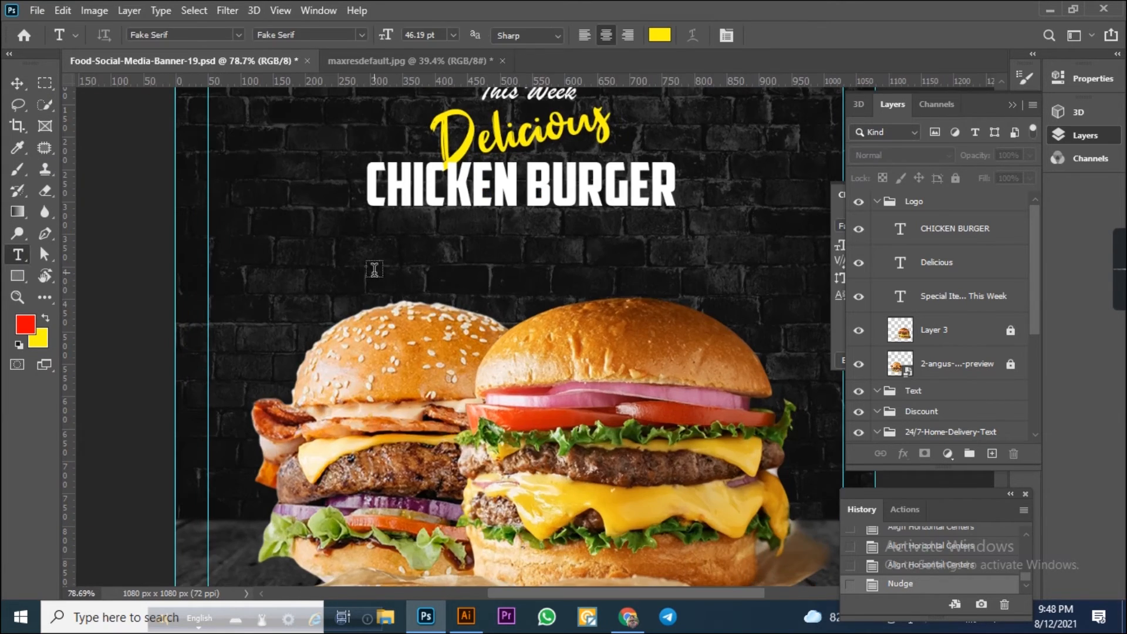
click(386, 266)
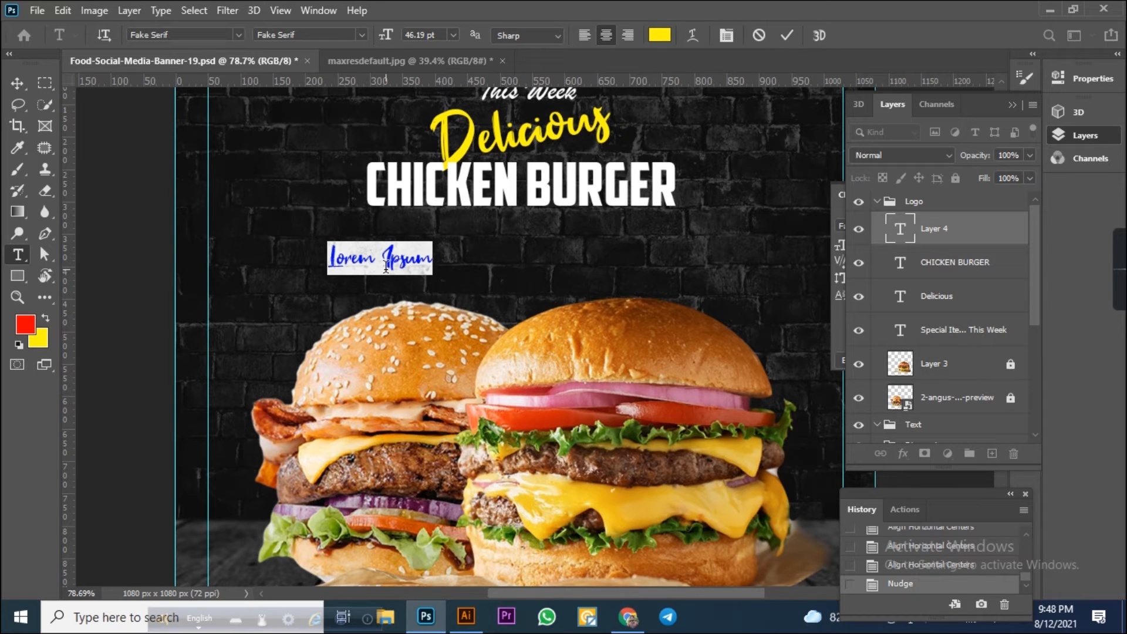
text(De)
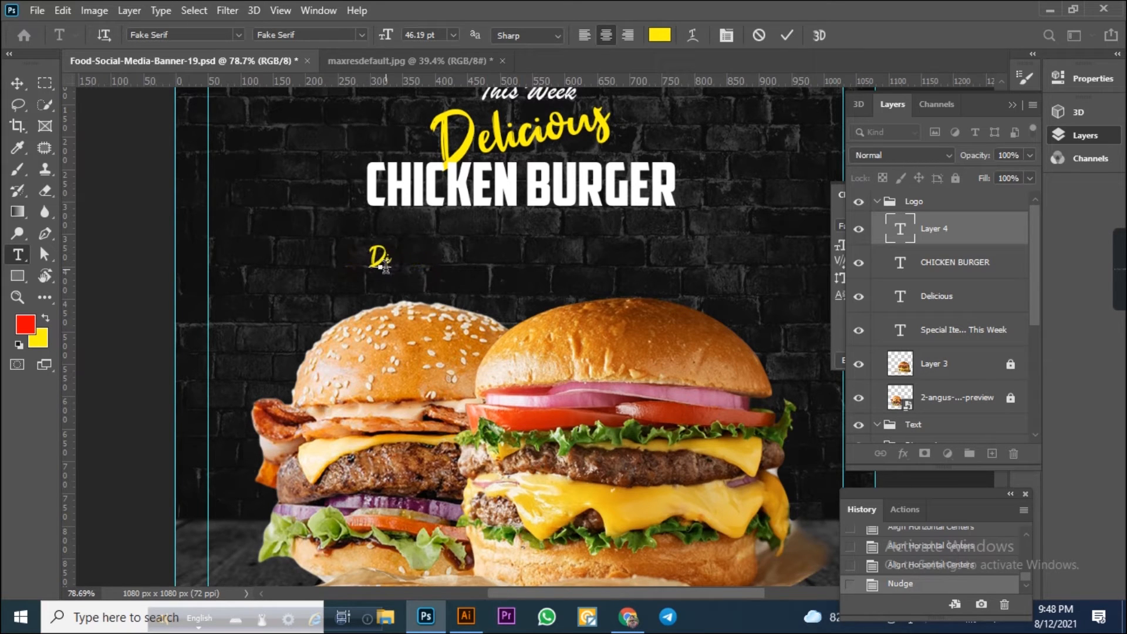
text(scou)
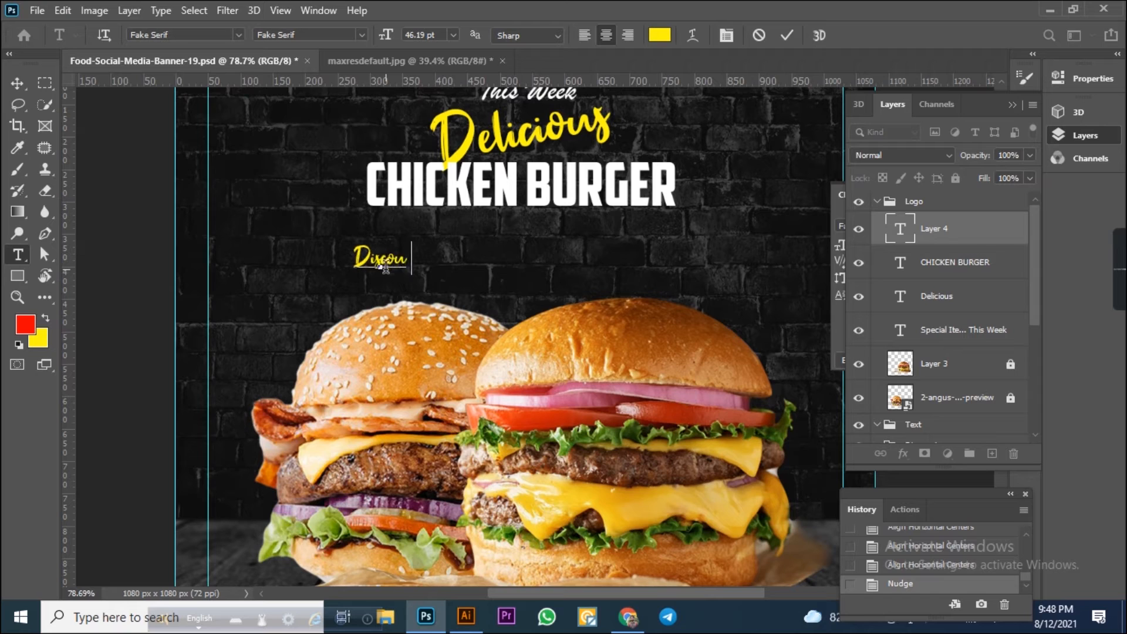
text(nt Price)
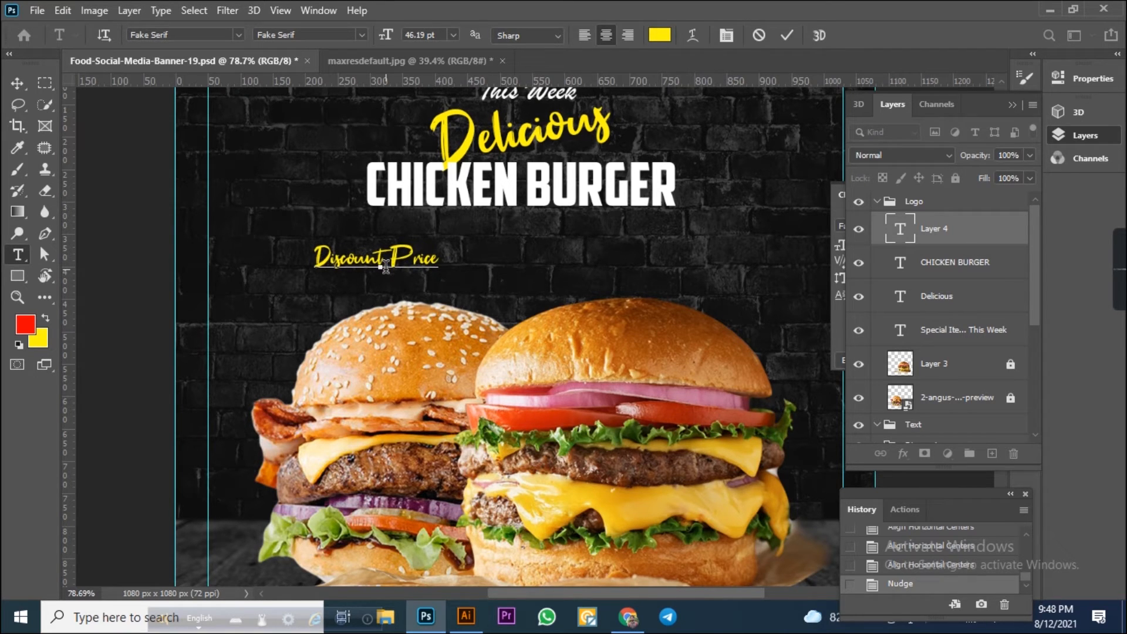
text( 180)
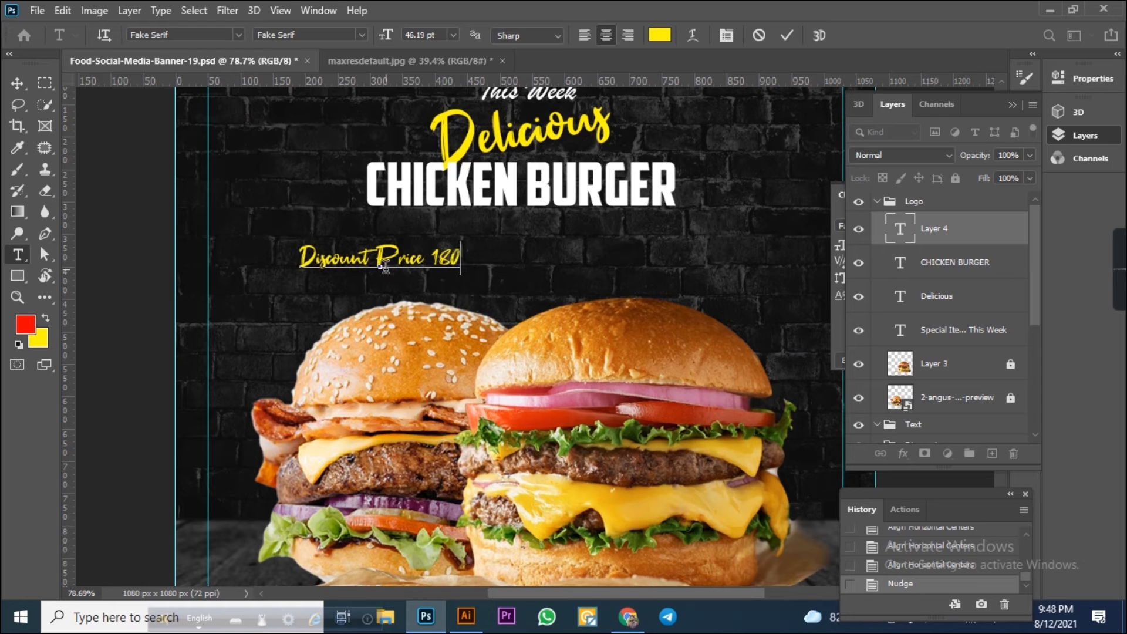
text(BDT)
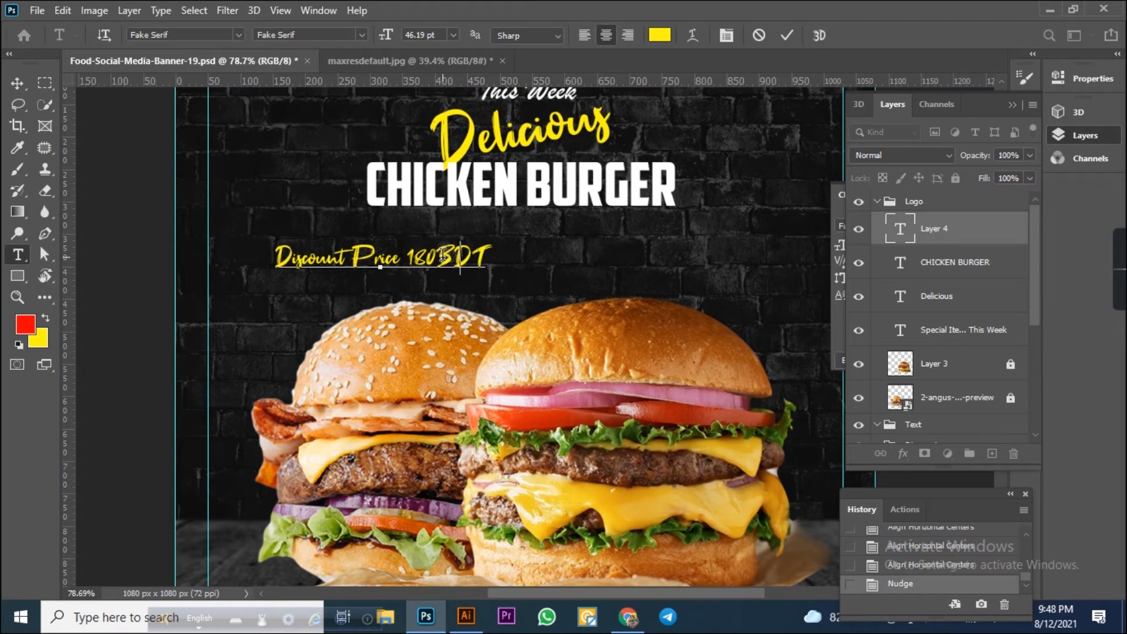
key(BackSpace)
key(BackSpace)
key(BackSpace)
key(BackSpace)
text(0/-)
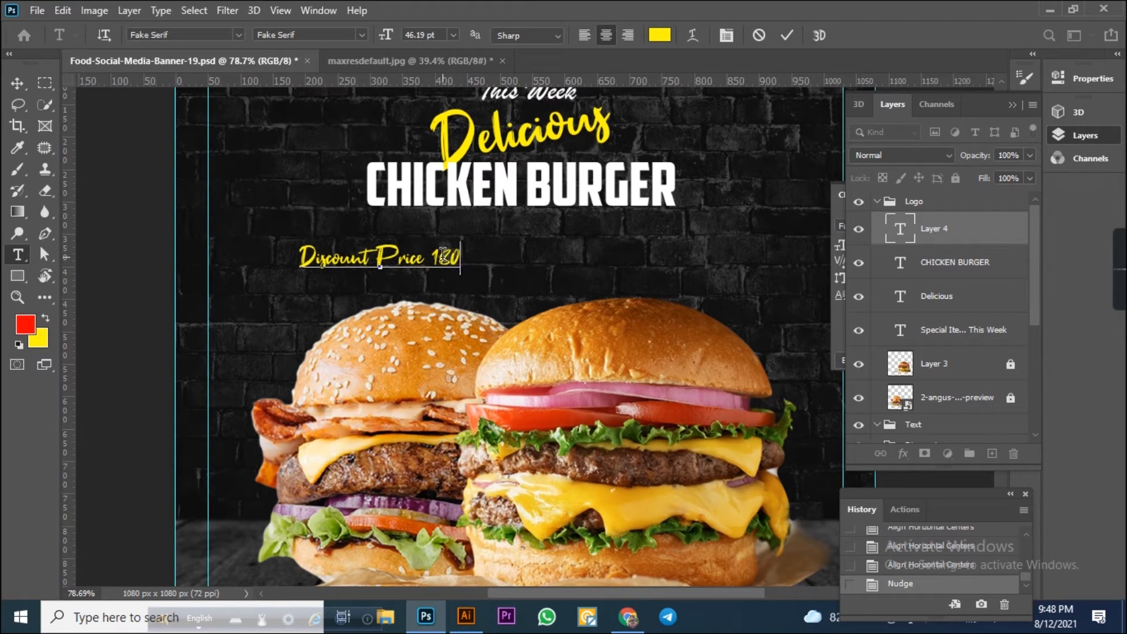
Position the discount text under "CHICKEN BURGER" and align its horizontal centre with the other texts.
click(17, 83)
scroll(468, 309, up, 3)
drag(444, 328, 417, 59)
key(Return)
click(376, 35)
click(693, 335)
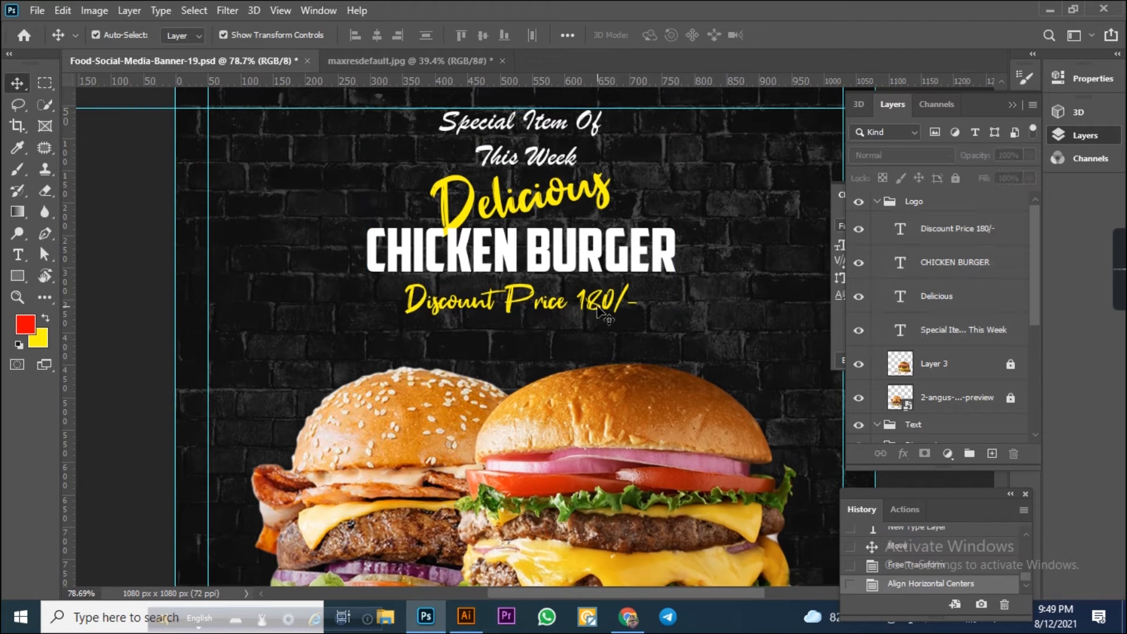
scroll(646, 311, down, 2)
scroll(611, 252, up, 1)
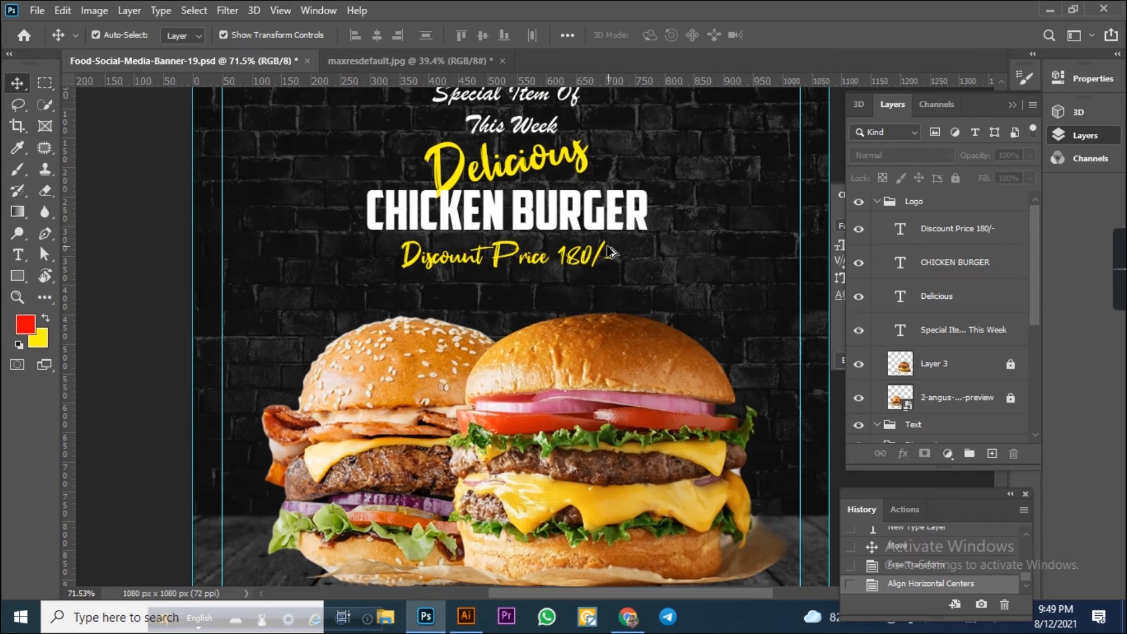
Nudge the "Discount Price 180/-" text down a few pixels.
click(589, 262)
key(Down)
key(Down)
key(Down)
key(Down)
key(Down)
key(Down)
key(Down)
key(Down)
key(Down)
key(Down)
key(Down)
key(Down)
key(Down)
key(Down)
key(Down)
key(Down)
key(Down)
key(Down)
key(Down)
key(Down)
key(Down)
key(Down)
key(Down)
key(Down)
key(Down)
key(Down)
key(Down)
key(Down)
key(Down)
key(Down)
key(Down)
key(Down)
key(Down)
key(Down)
key(Down)
key(Down)
key(Down)
key(Down)
key(Down)
key(Down)
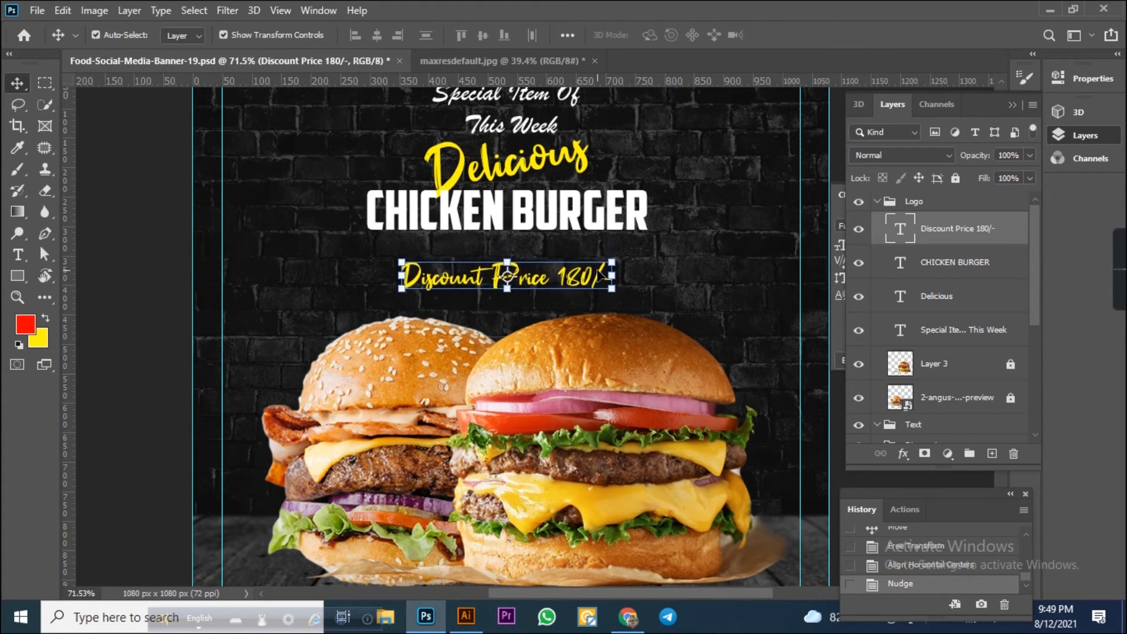
Add a new text line reading "Regular Price 220/-" to the left of the discount text.
click(18, 255)
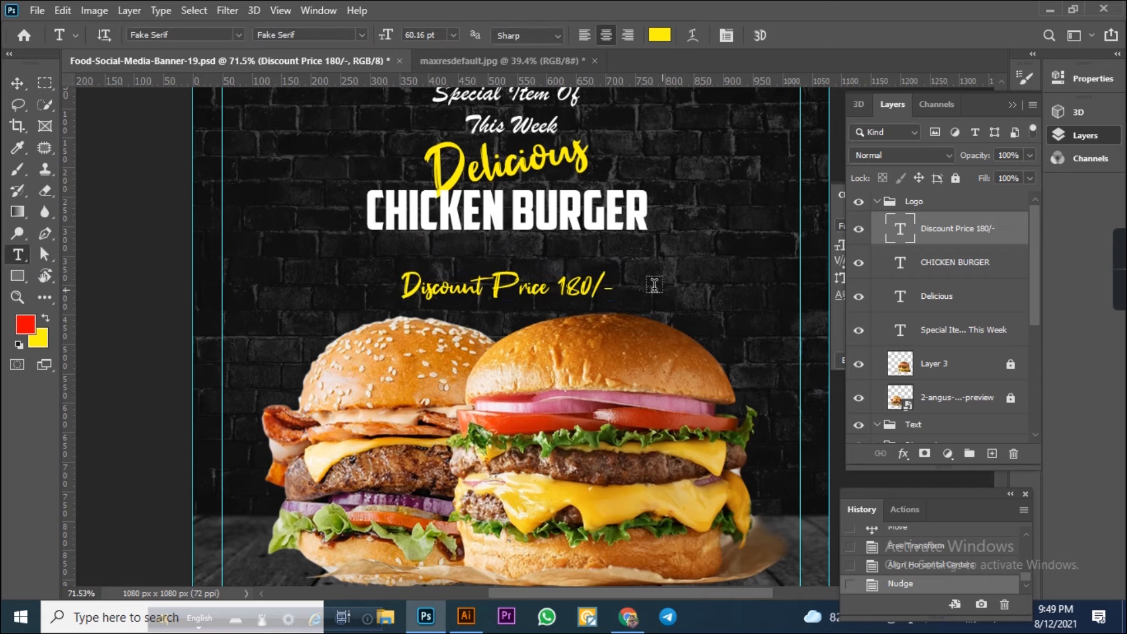
click(267, 288)
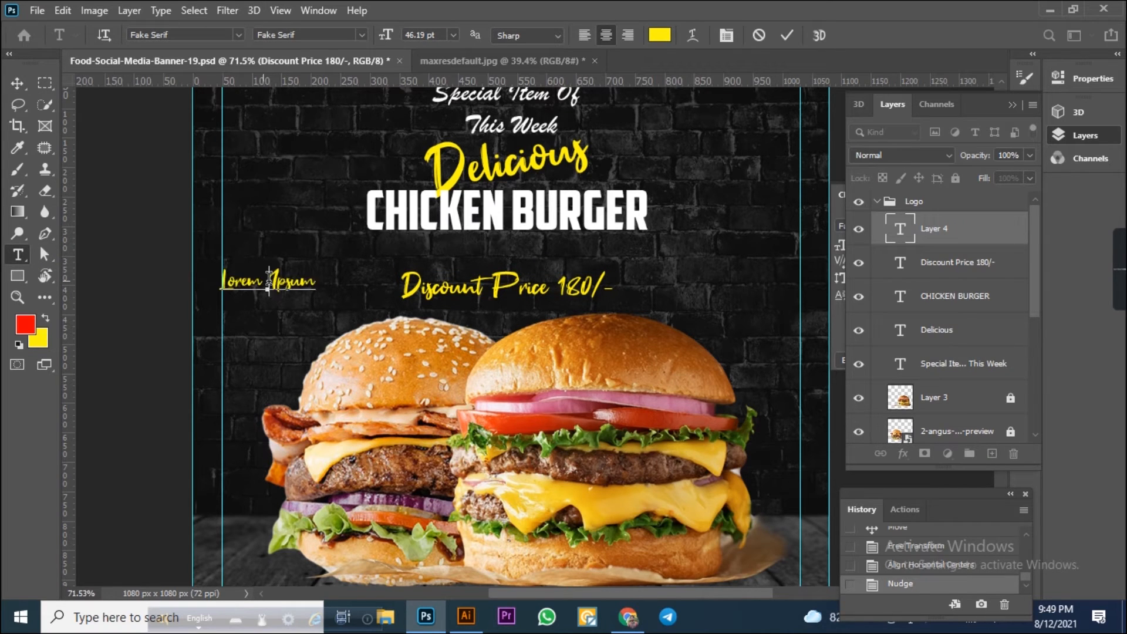
key(Right)
key(Right)
key(BackSpace)
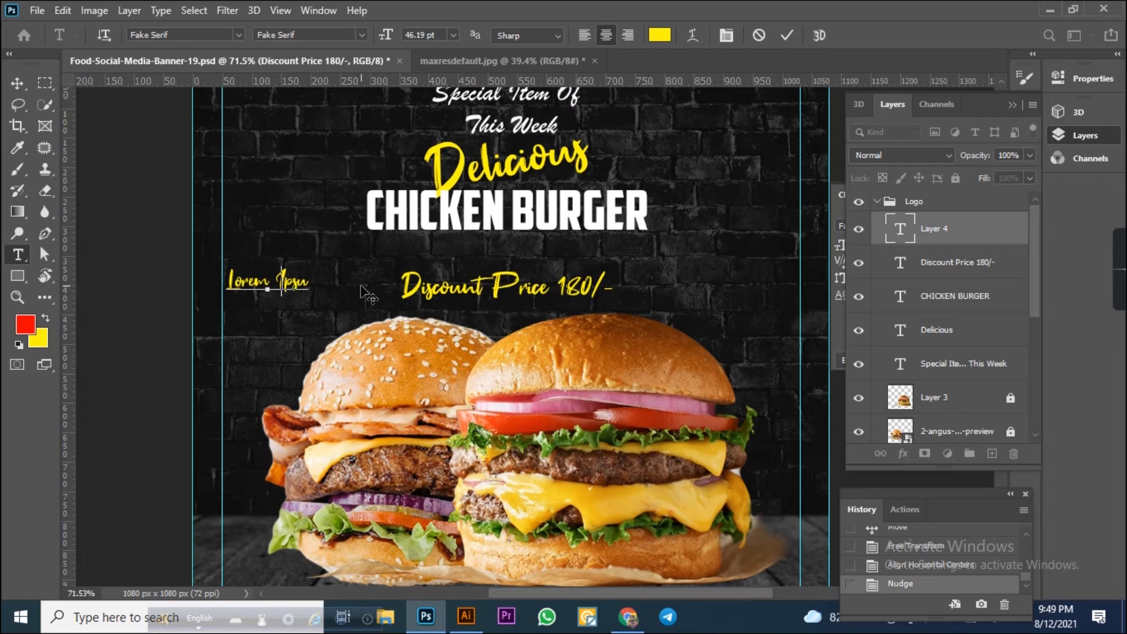
key(ctrl+a)
key(BackSpace)
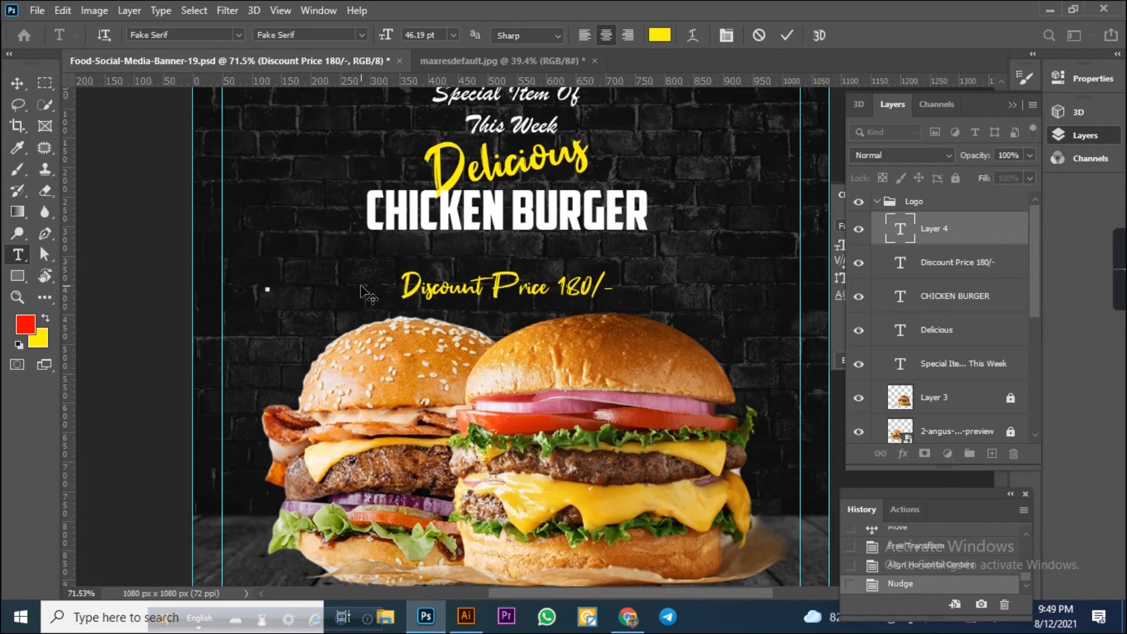
text(Regular)
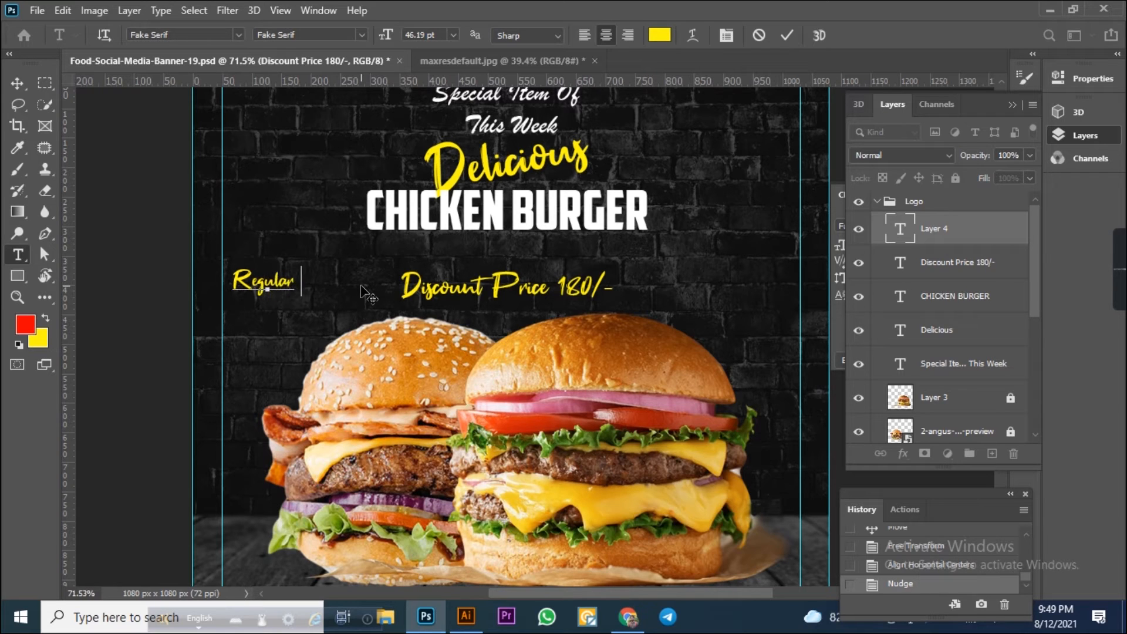
text( Pric)
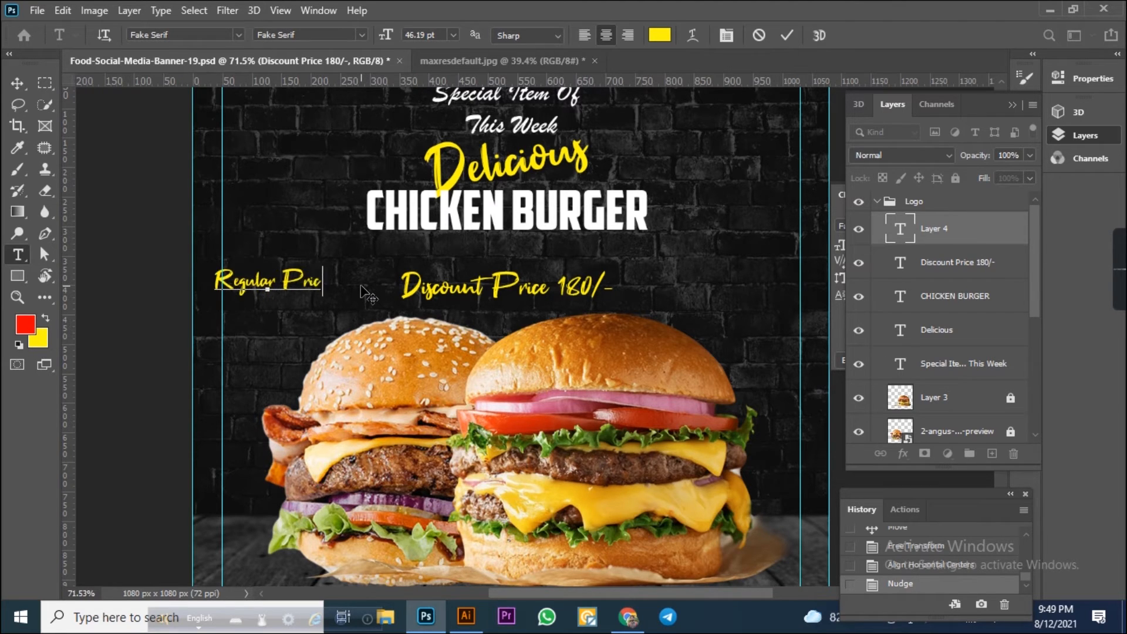
text(e 220)
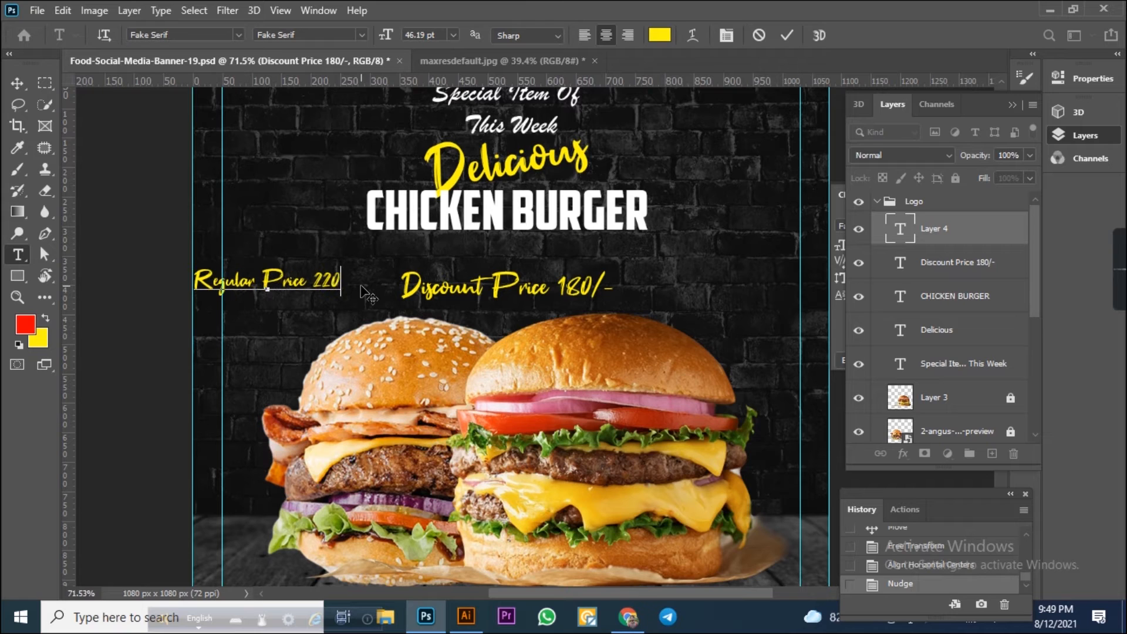
text(/-)
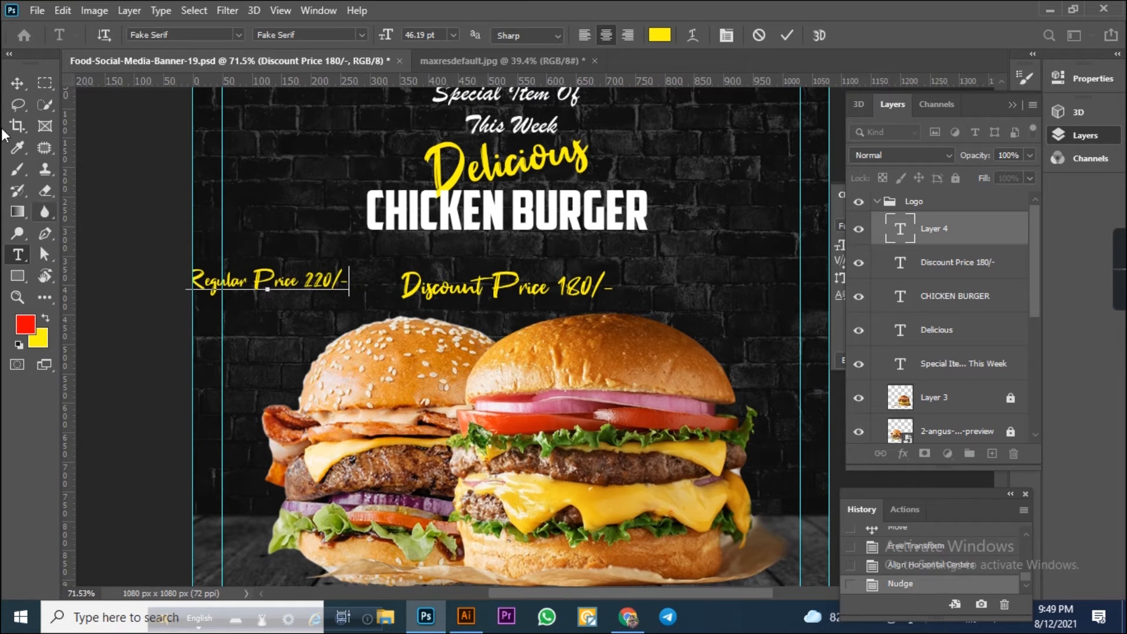
Change the regular price text's font to Bebas Regular.
click(17, 83)
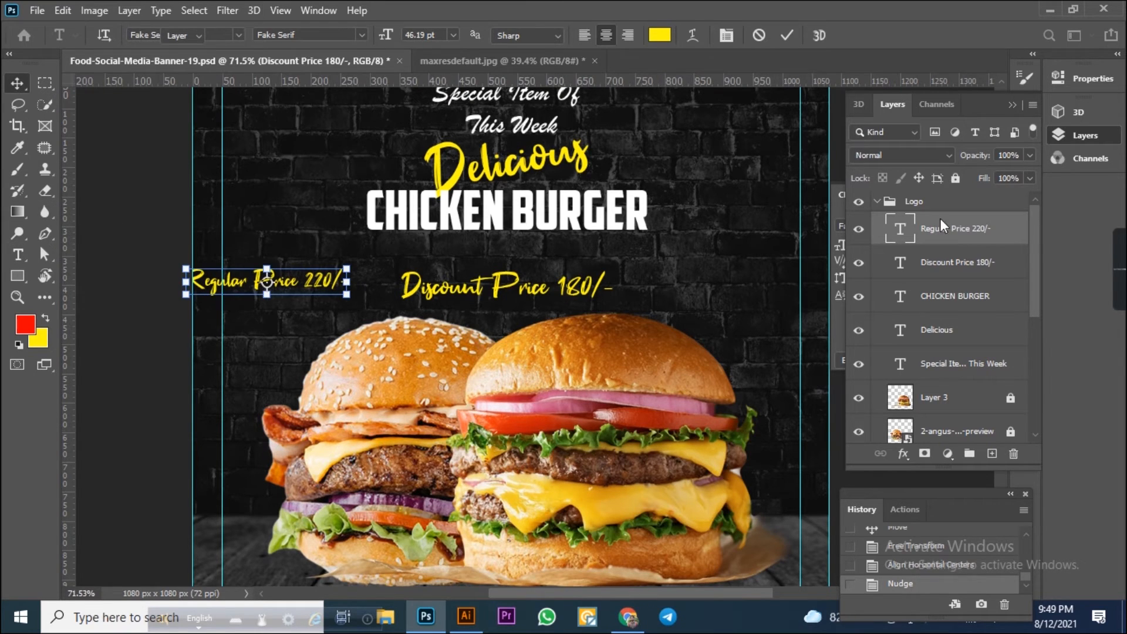
click(1082, 135)
click(907, 224)
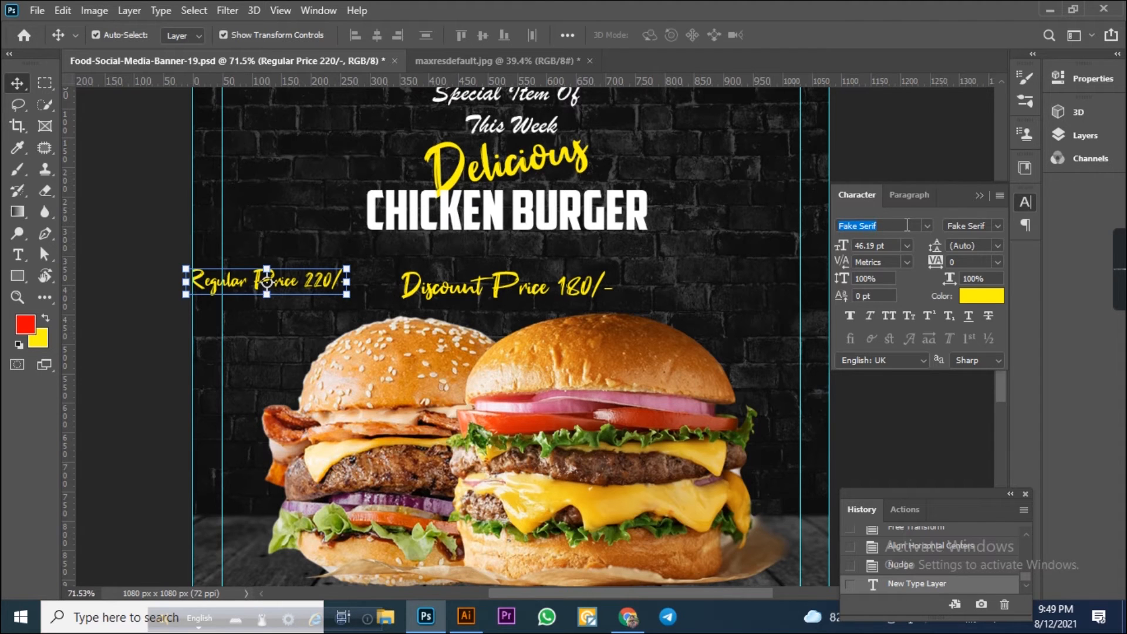
text(Bebas)
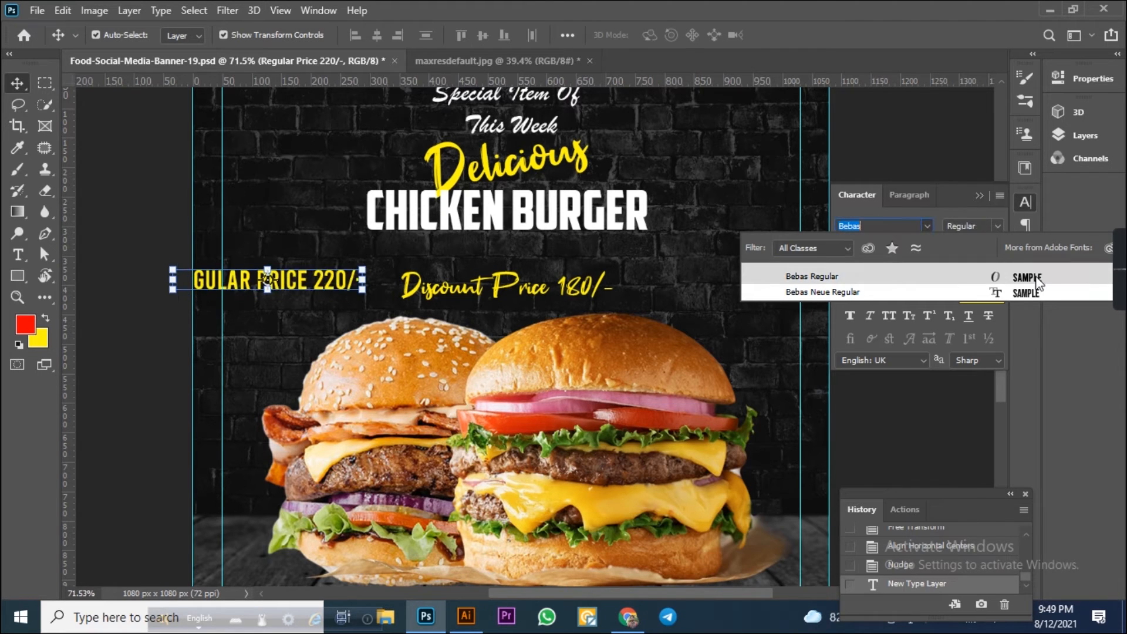
click(1035, 276)
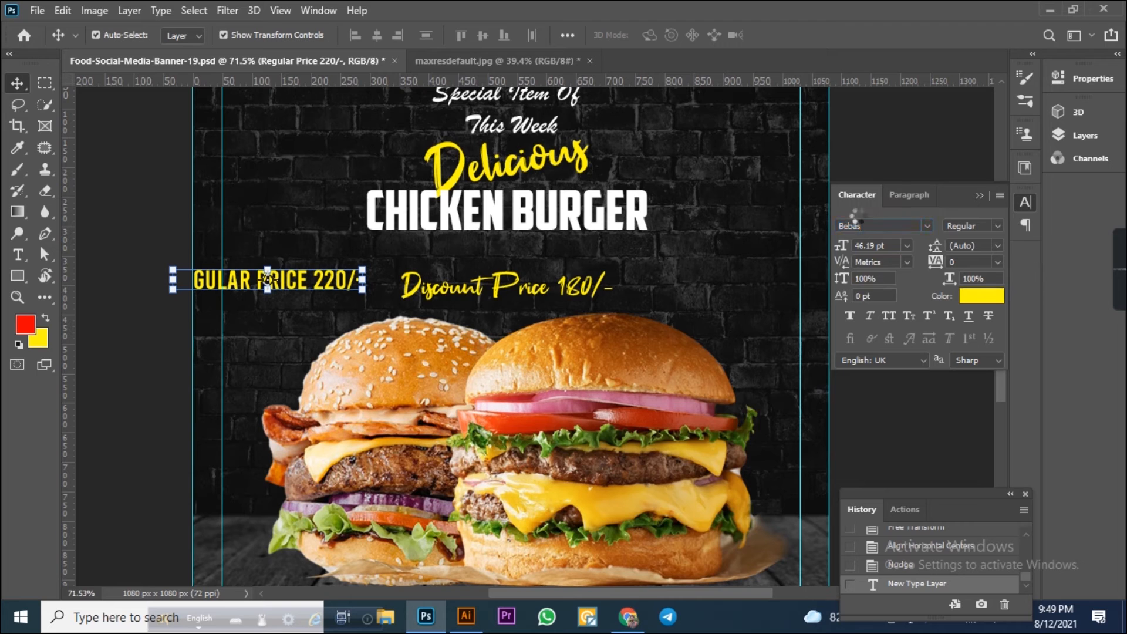
Move the regular price text between the headline and the discount line and set its size to 40 pt.
drag(331, 291, 559, 262)
scroll(717, 260, up, 3)
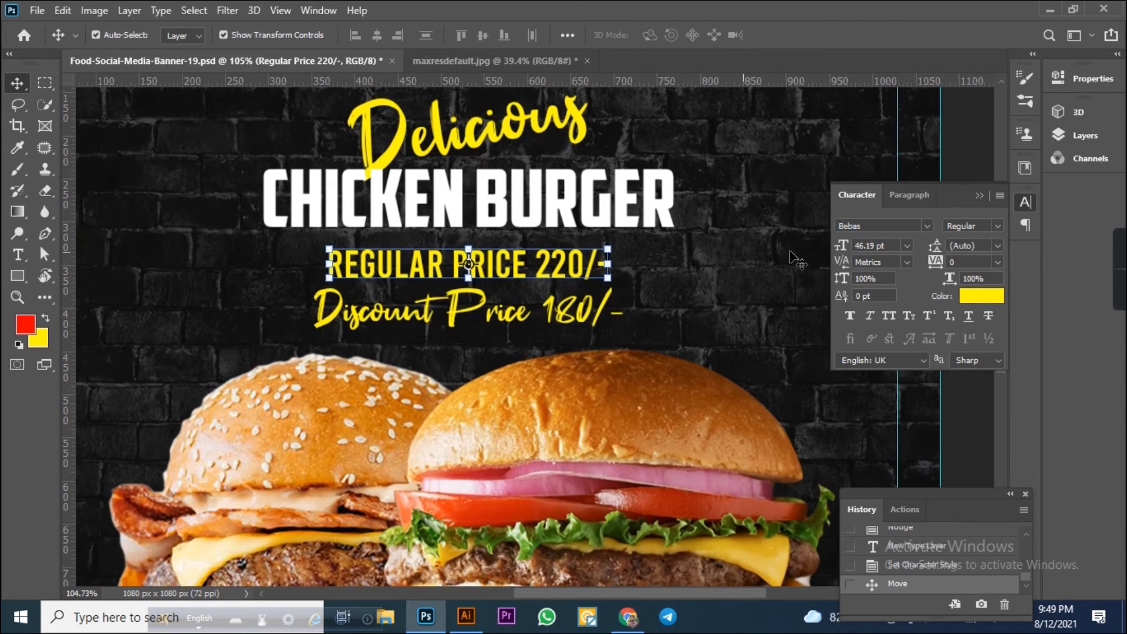
click(874, 245)
text(409)
key(Return)
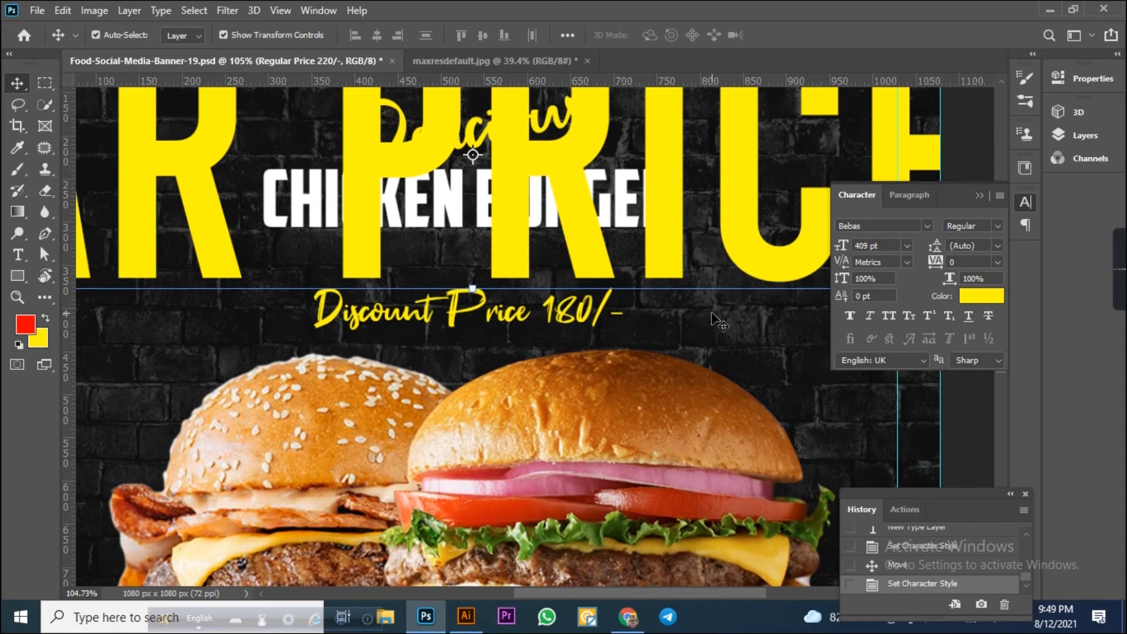
key(ctrl+z)
click(890, 246)
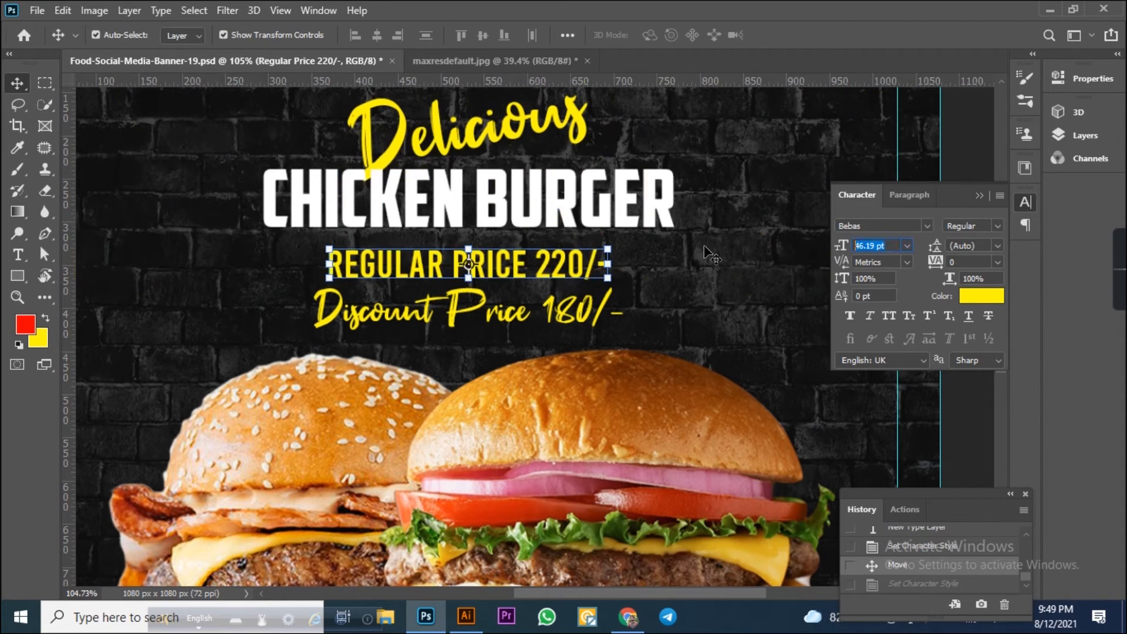
text(40)
key(Return)
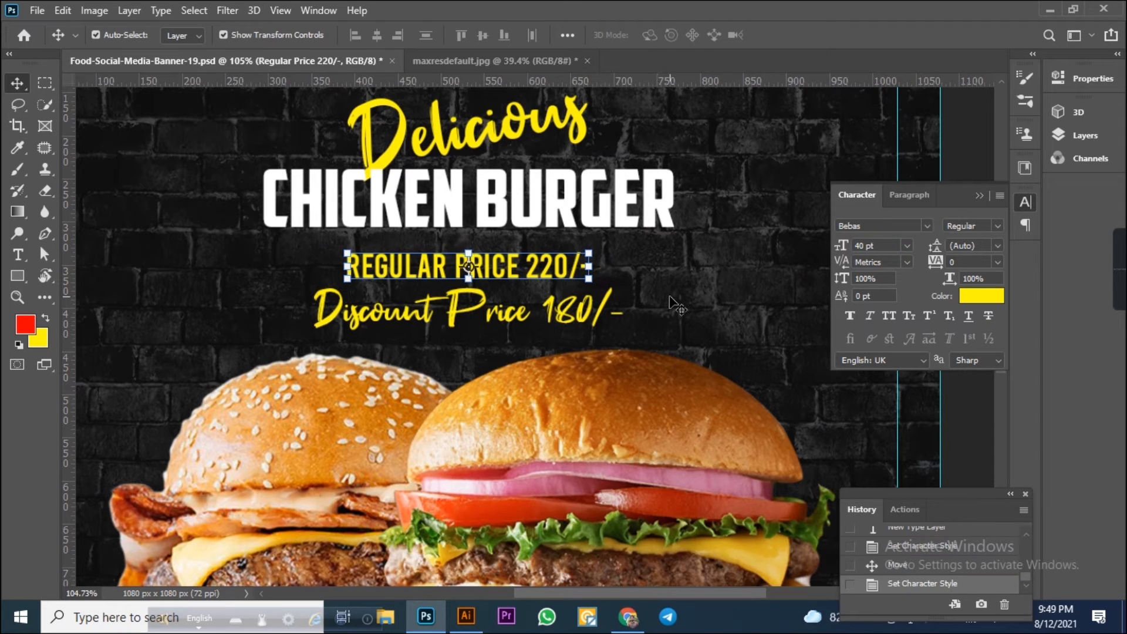
Set the background colour to white and fill the discount text with it.
key(Right)
click(587, 314)
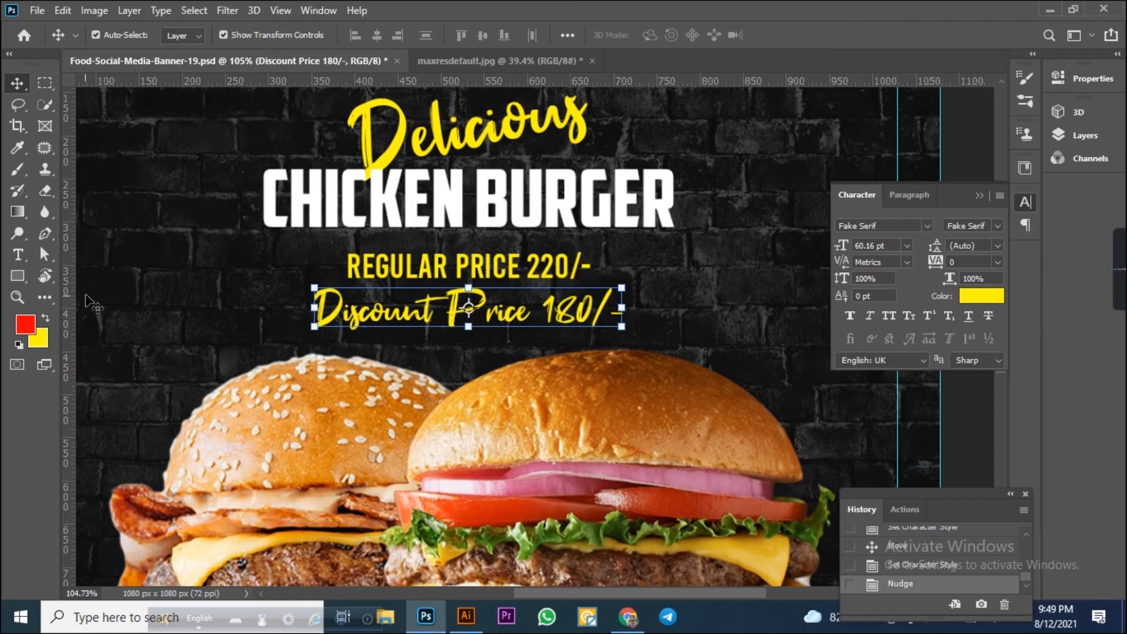
click(40, 336)
drag(668, 202, 604, 147)
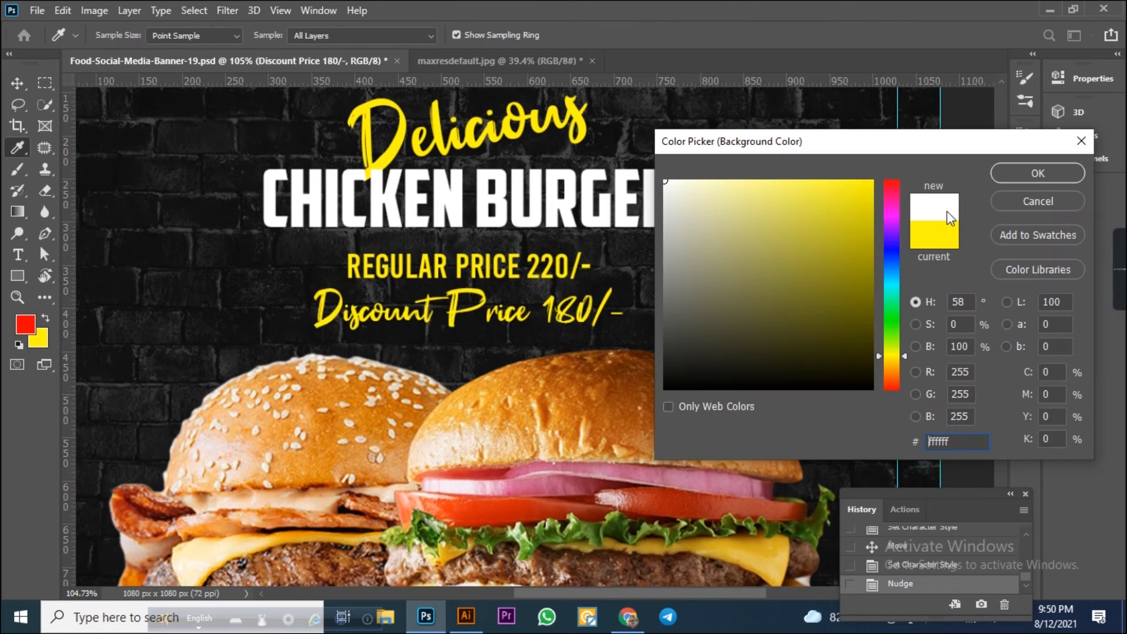
click(1038, 173)
key(v)
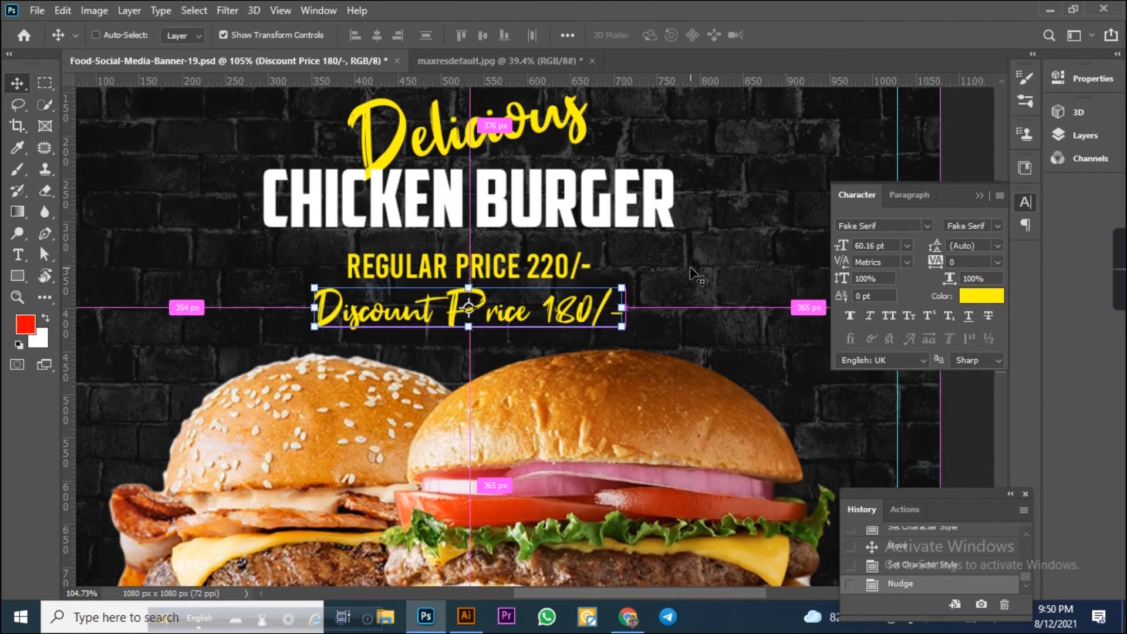
key(ctrl+BackSpace)
On a new layer, fill a thin selection across the regular price text with red as a strikethrough line.
click(695, 308)
scroll(695, 309, up, 4)
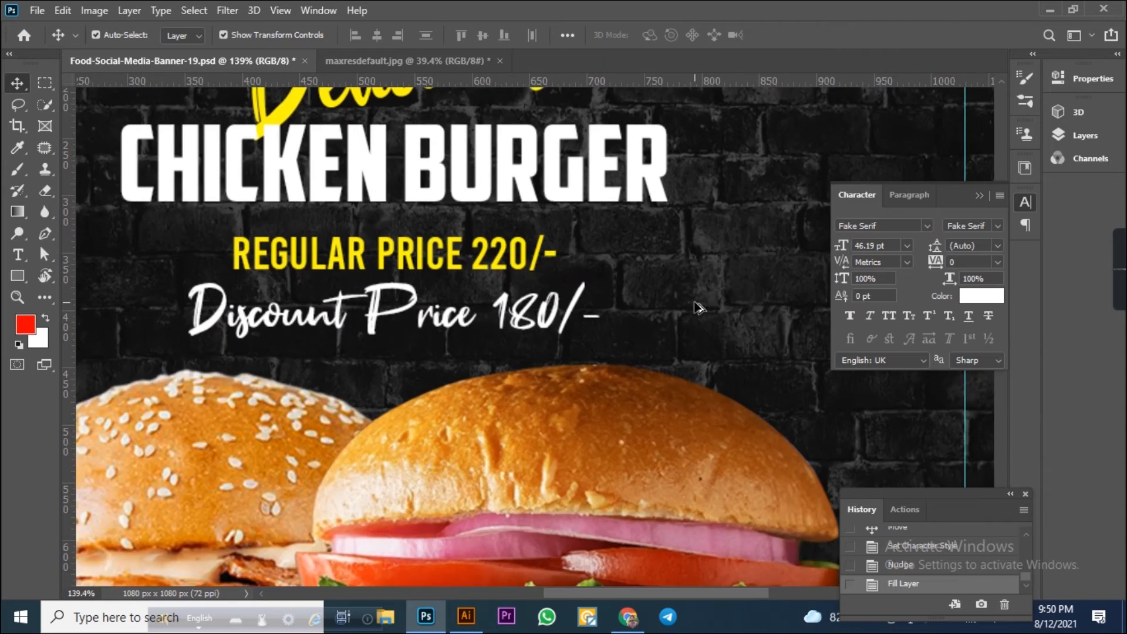
drag(410, 200, 522, 243)
click(47, 84)
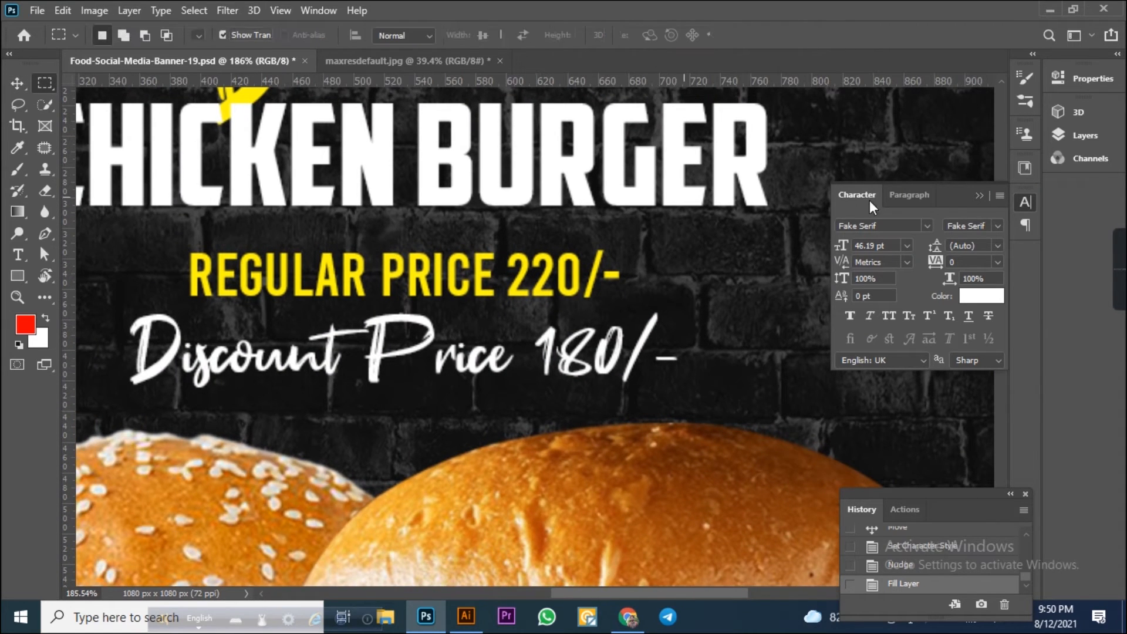
click(1070, 140)
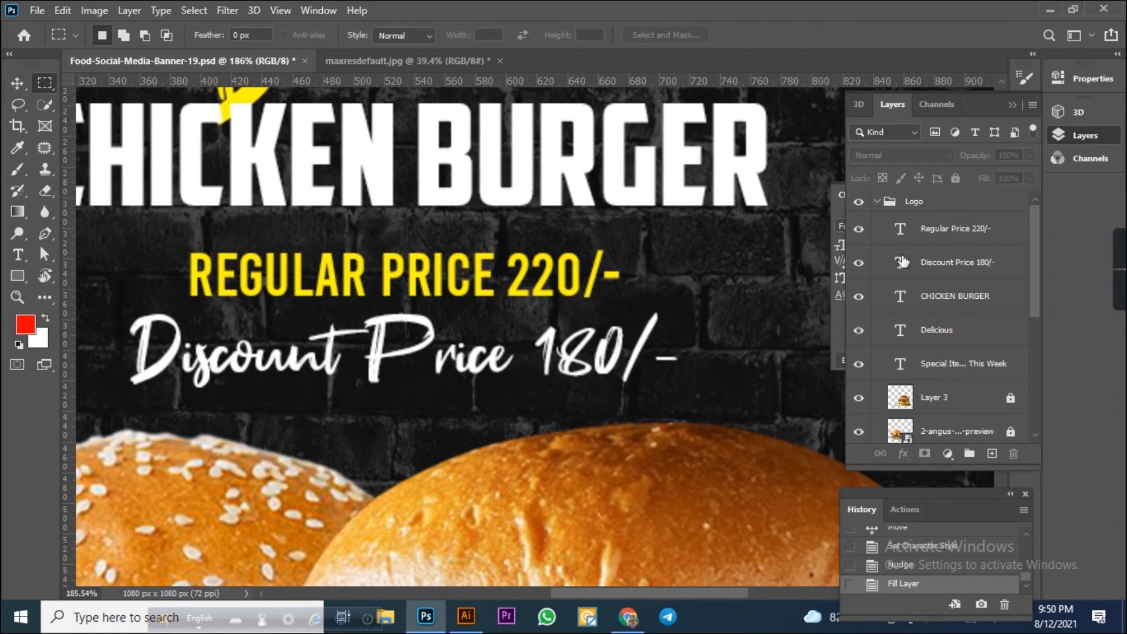
click(877, 202)
click(992, 453)
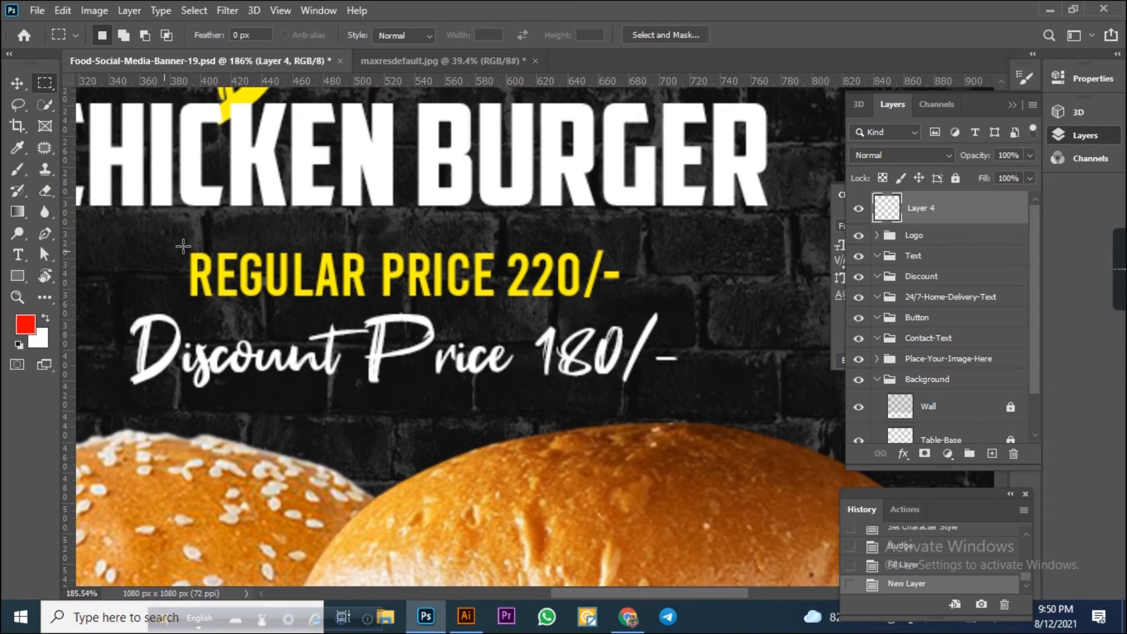
scroll(213, 281, up, 2)
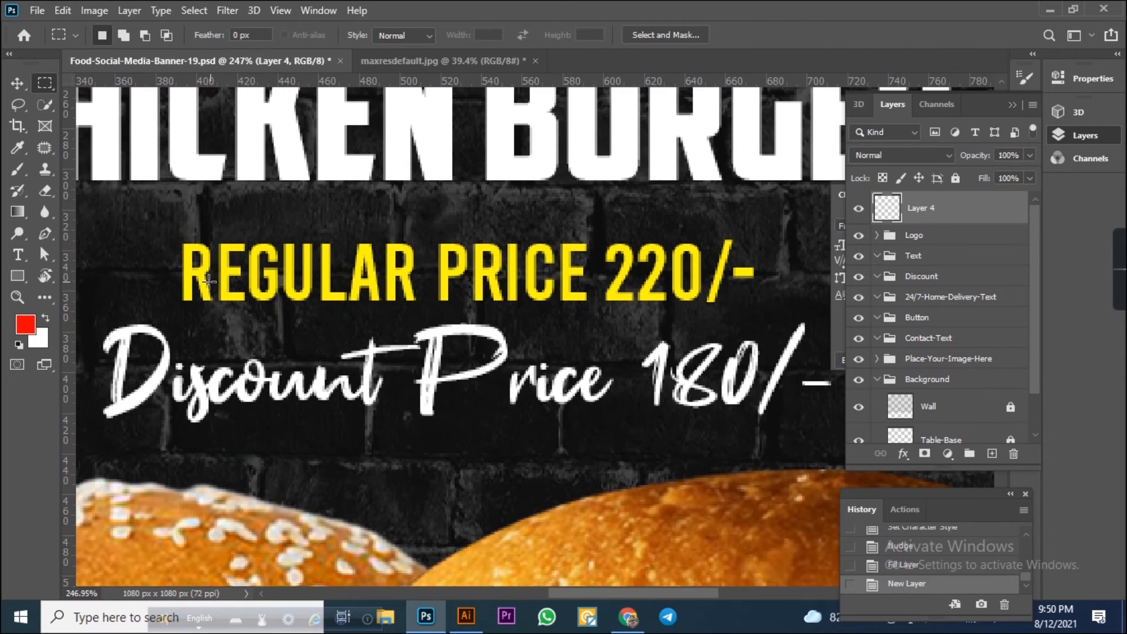
drag(174, 266, 781, 271)
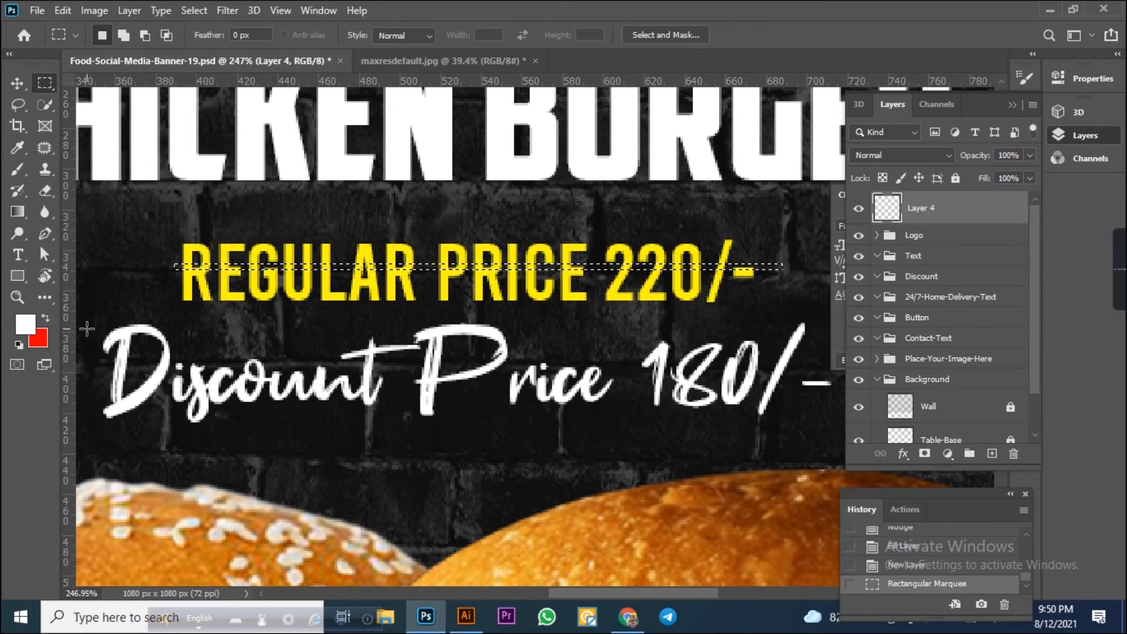
key(ctrl+BackSpace)
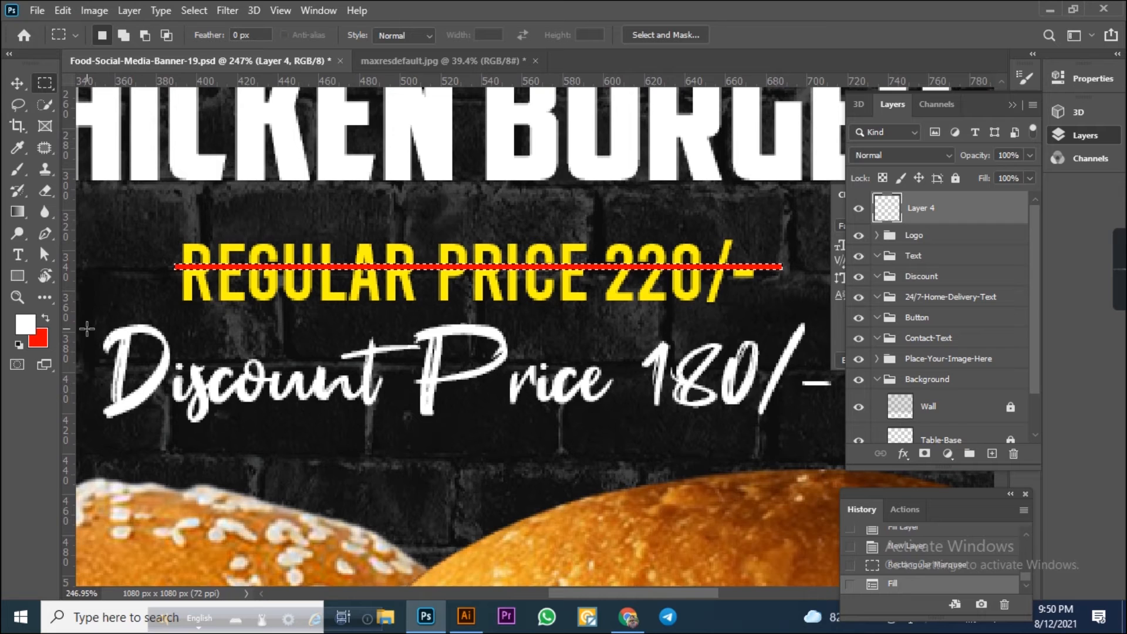
Nudge the strikethrough line down and slightly left to sit across the regular price text.
click(16, 90)
key(Down)
key(Left)
key(Left)
key(Left)
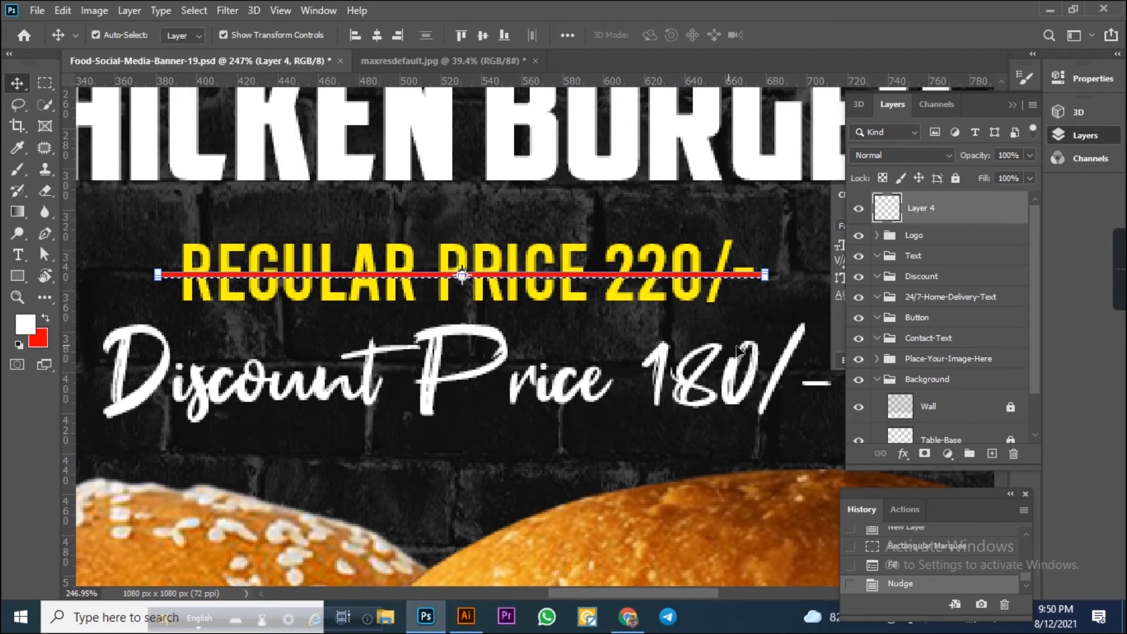
click(738, 311)
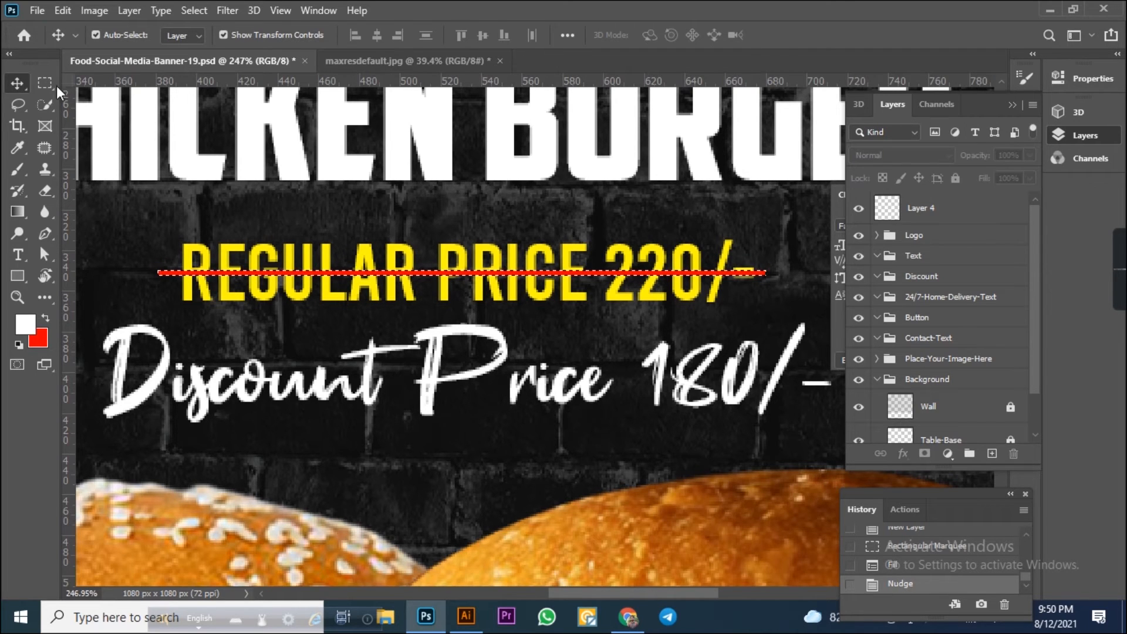
Deselect, select the headline texts and strikethrough line, and align their horizontal centres.
click(45, 83)
click(375, 218)
scroll(376, 217, down, 5)
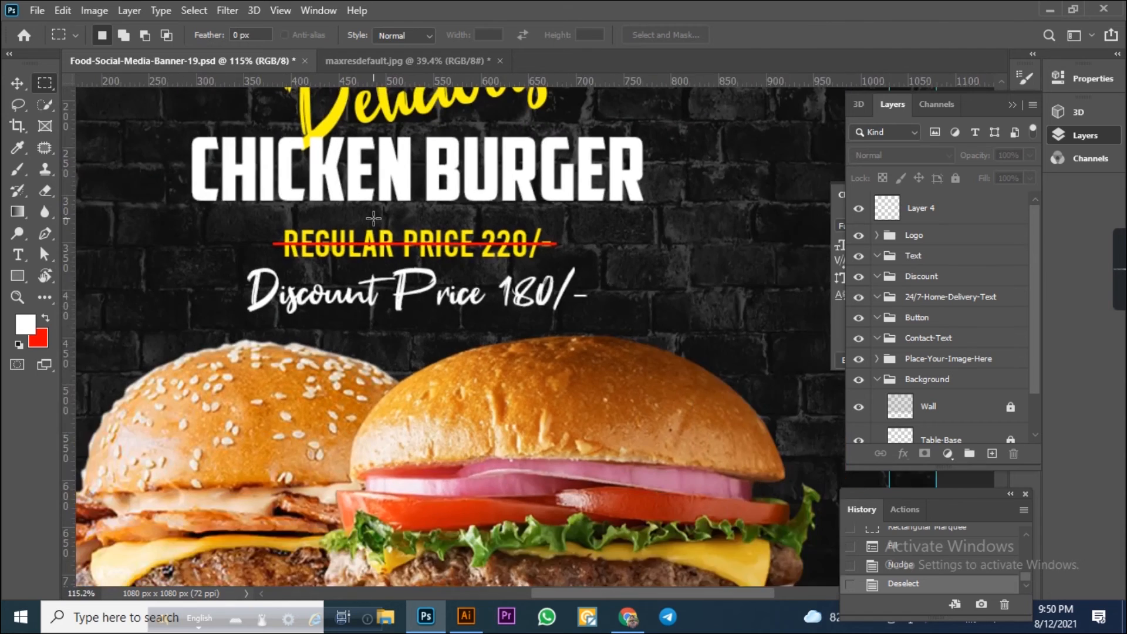
scroll(374, 219, down, 3)
click(16, 84)
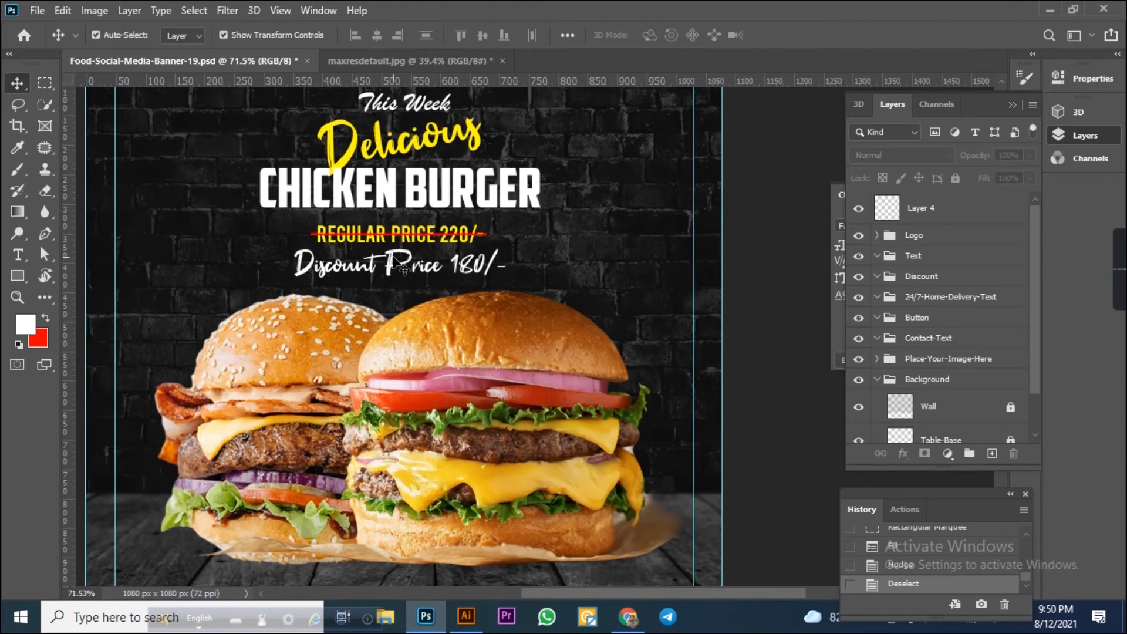
scroll(322, 151, up, 2)
drag(346, 111, 458, 358)
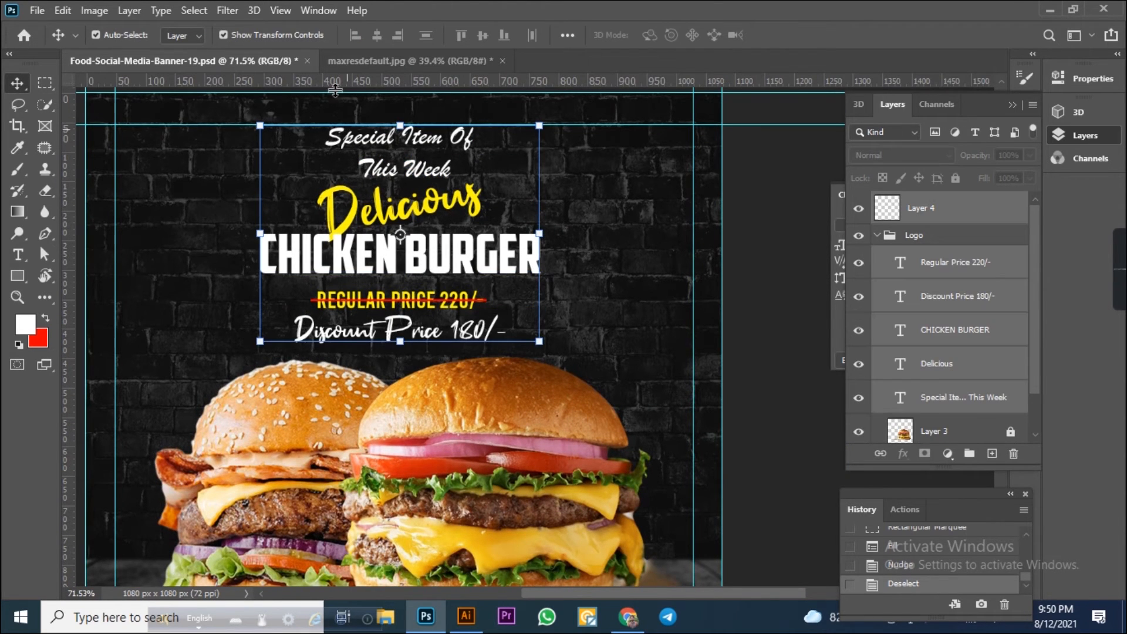
click(377, 36)
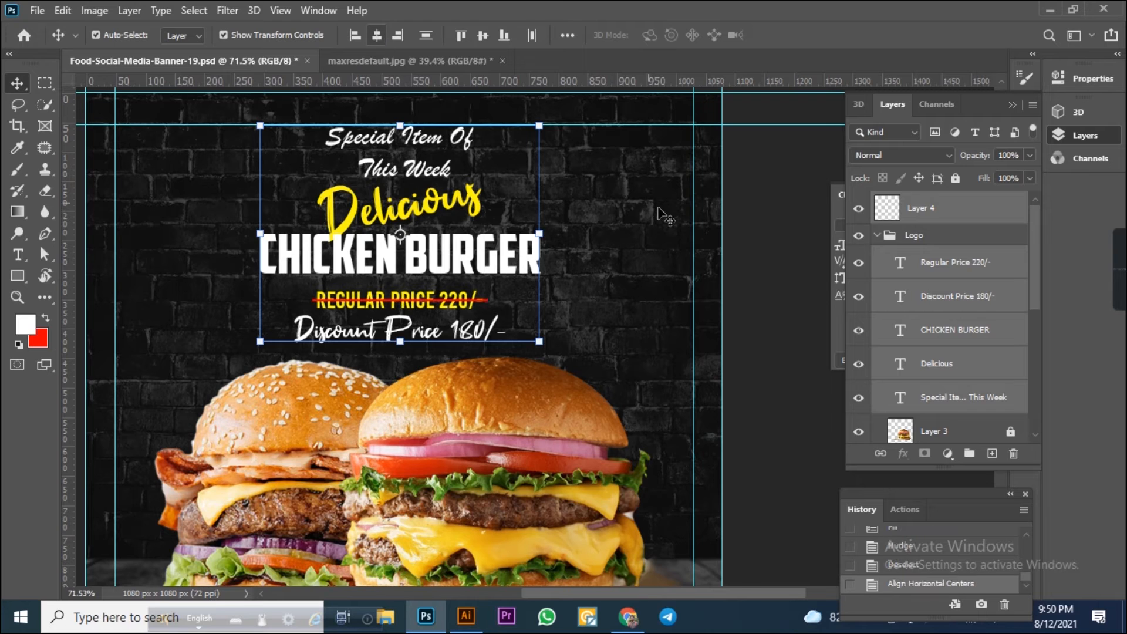
click(755, 272)
scroll(665, 259, down, 2)
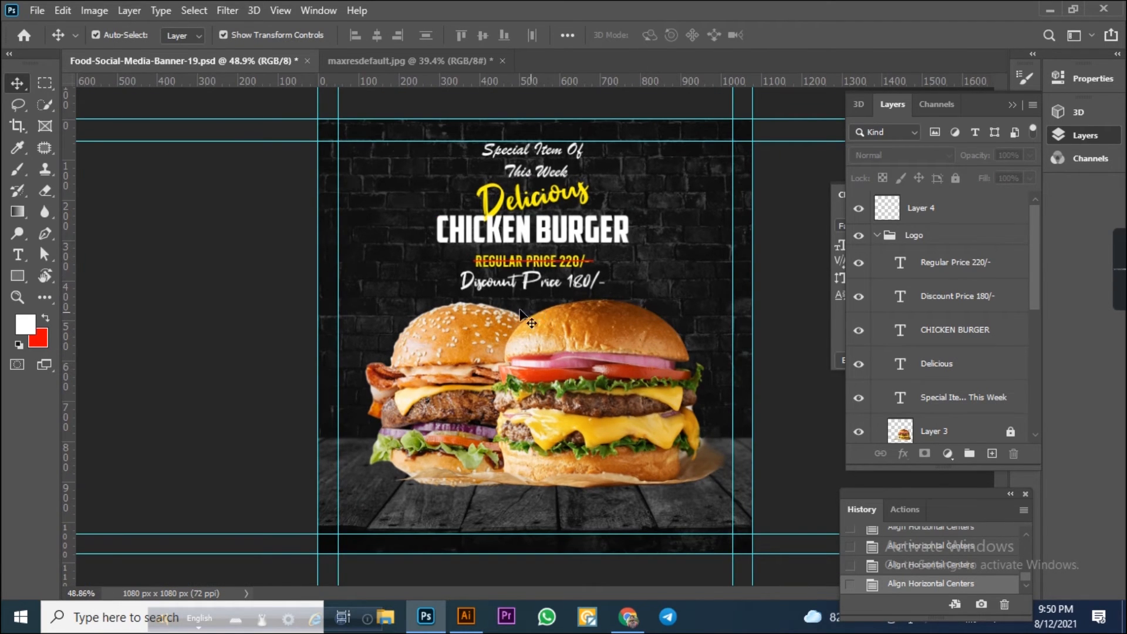
scroll(516, 305, up, 5)
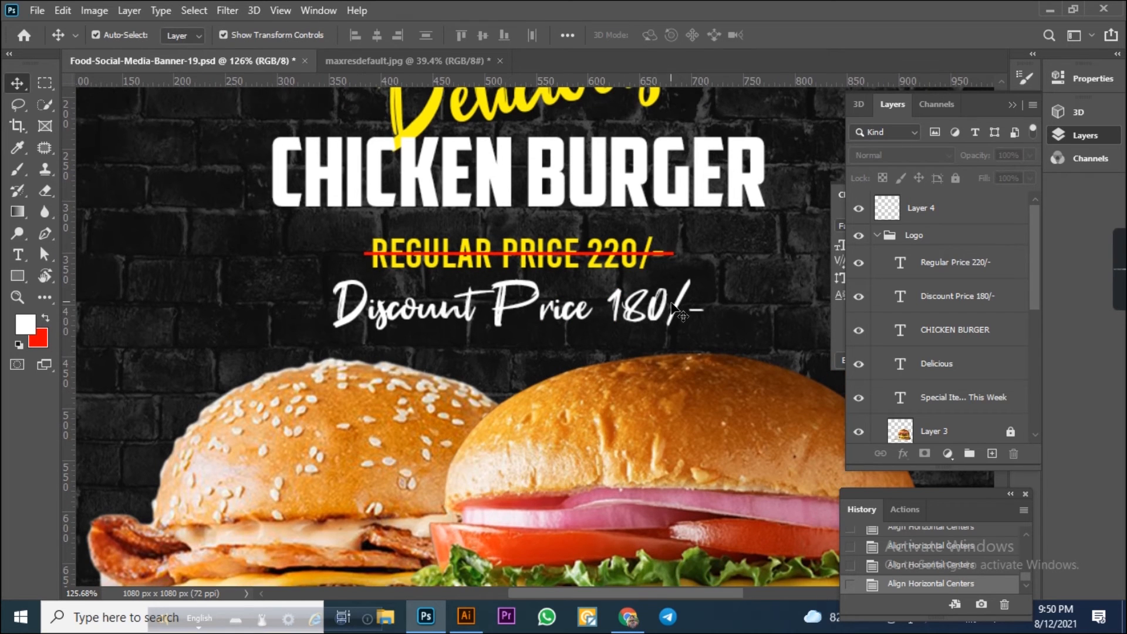
Scale the regular and discount price texts down to about 82% and nudge them up slightly.
drag(729, 364, 673, 269)
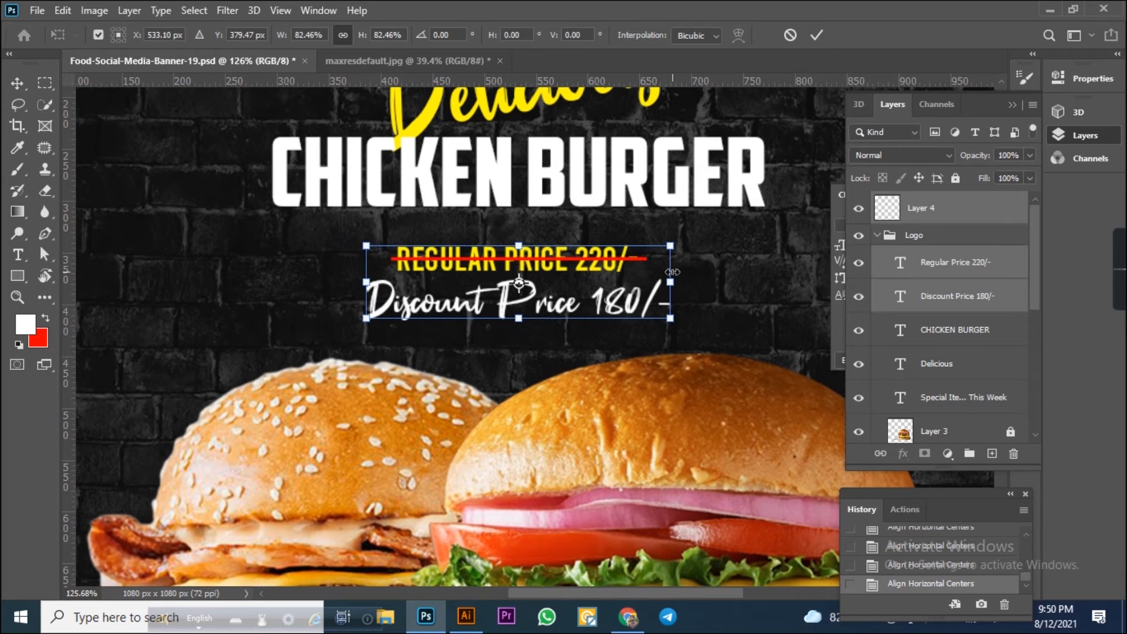
key(Return)
key(Up)
click(741, 293)
scroll(740, 294, down, 3)
scroll(716, 238, up, 2)
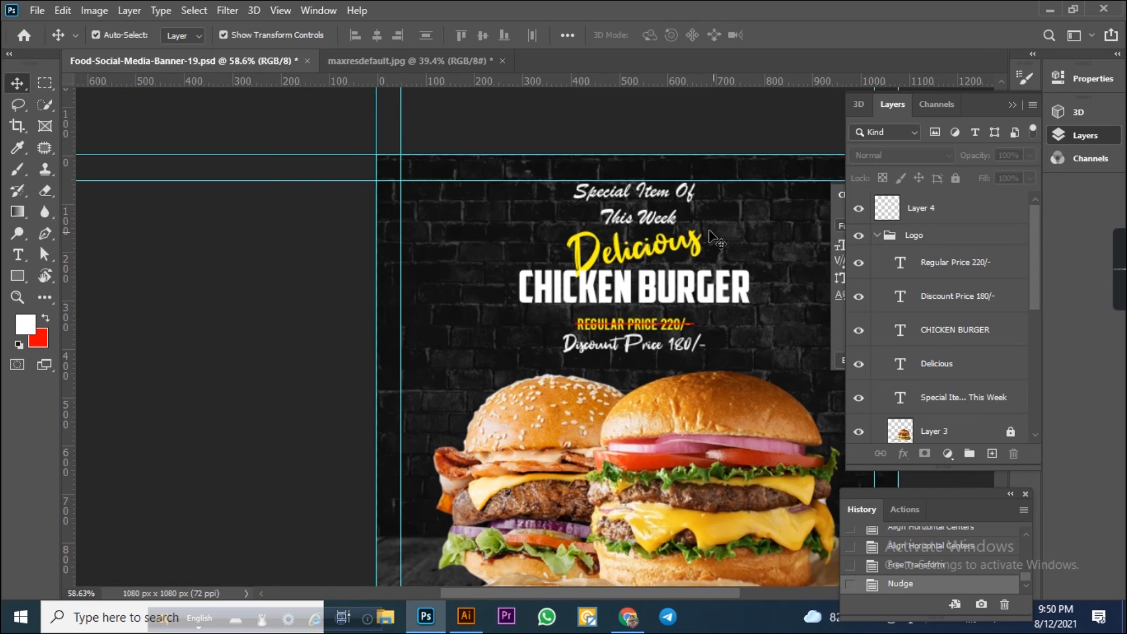
Reduce the Delicious text's font size to 110 pt in the Character panel.
click(683, 262)
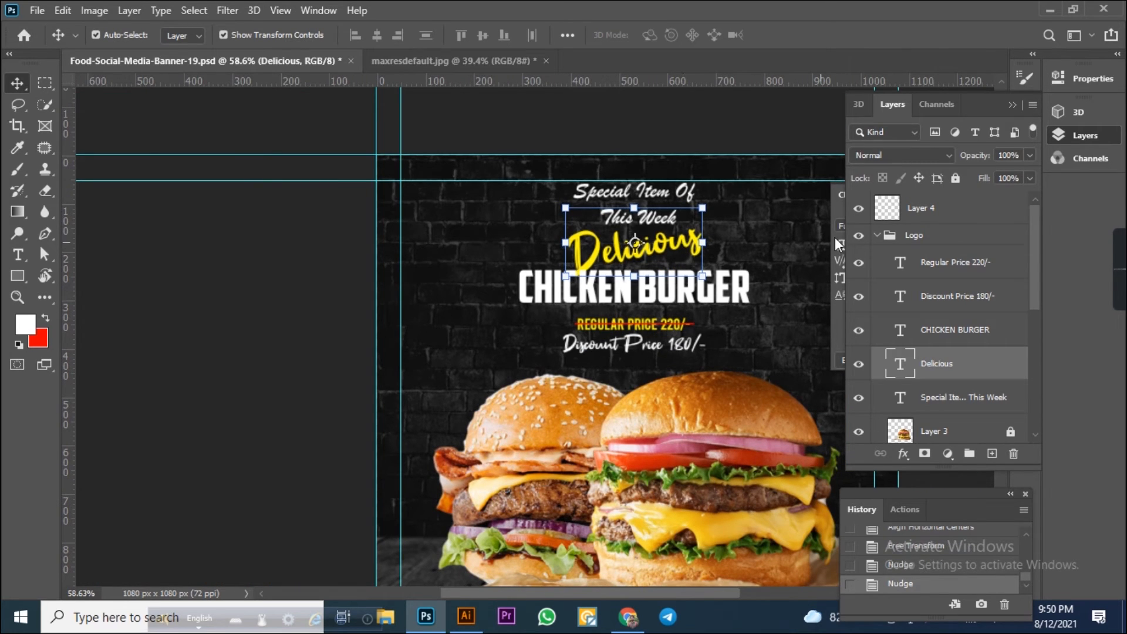
click(1079, 133)
click(893, 244)
key(Down)
key(Down)
key(Down)
key(Down)
key(Down)
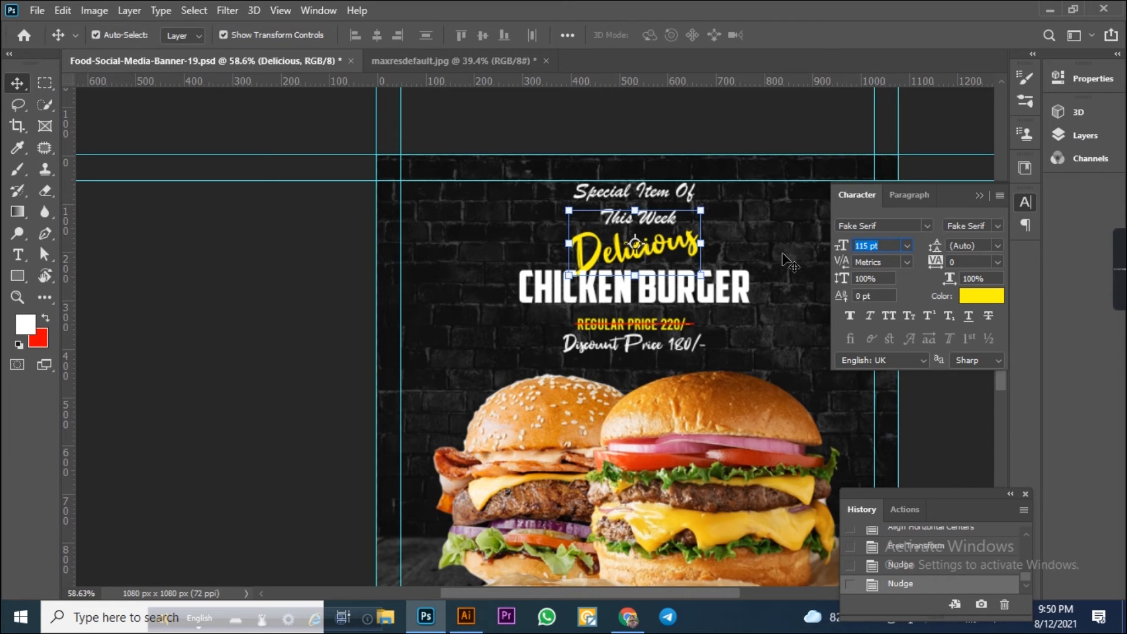
key(Down)
key(Down)
key(Down)
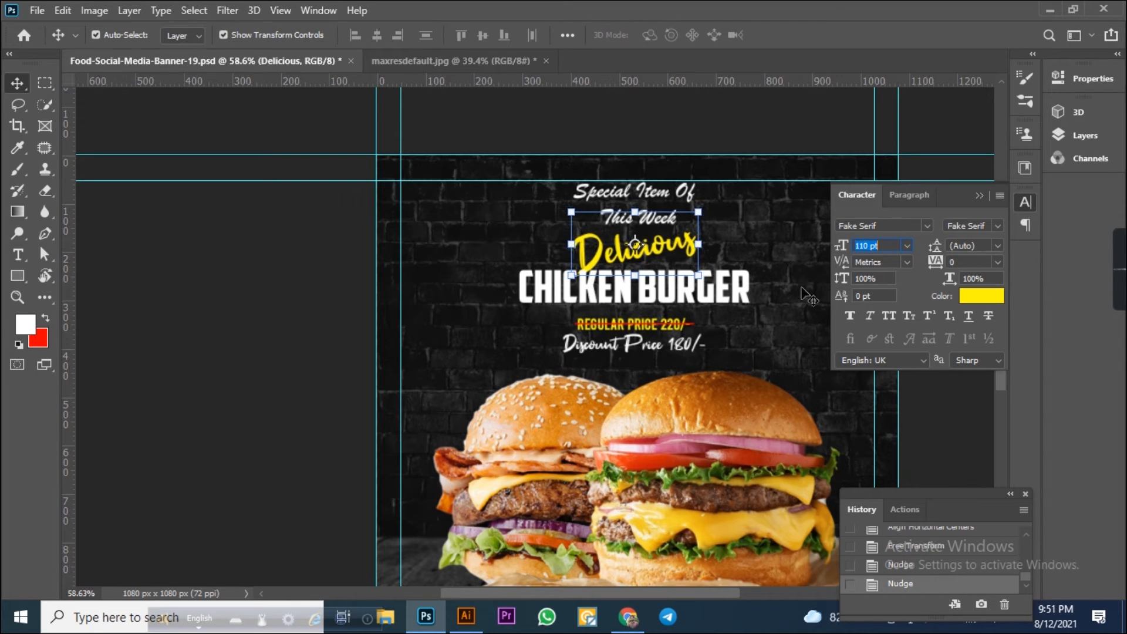
key(Return)
Set the leading of the Special Item Of This Week text to 45 pt.
click(689, 200)
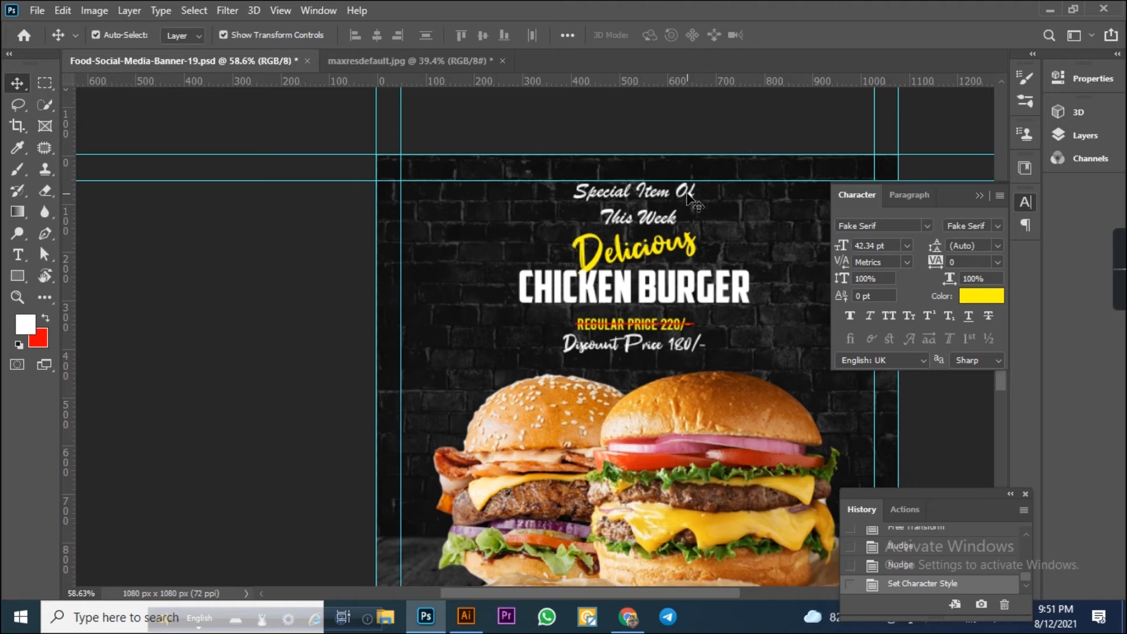
click(996, 245)
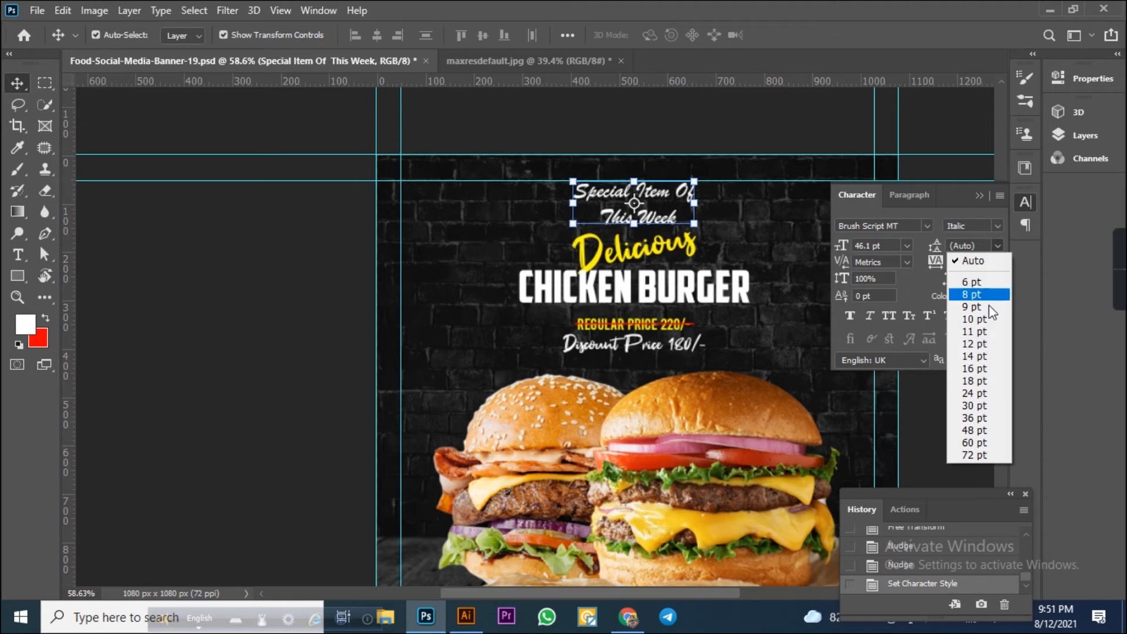
click(977, 401)
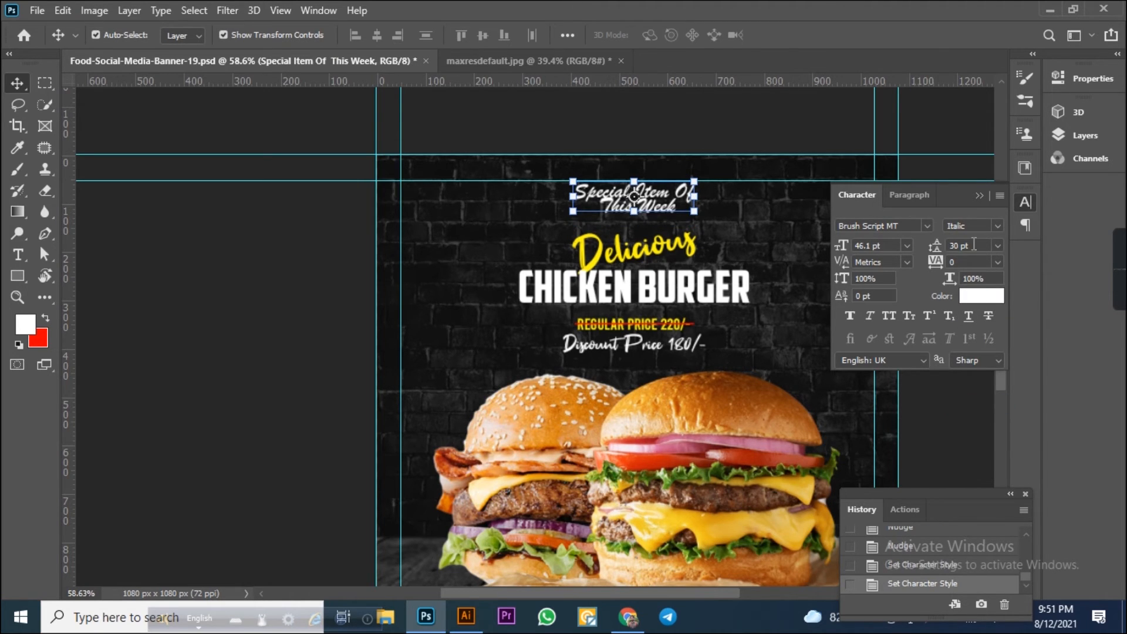
text(45)
key(Return)
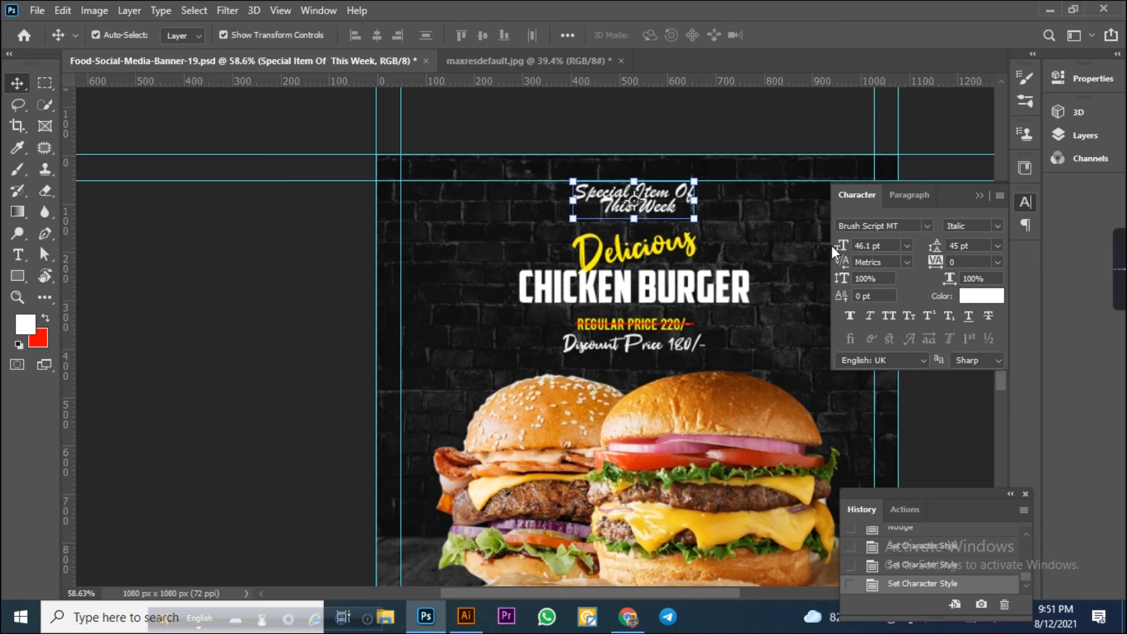
Select the Delicious text and nudge it up by one step.
click(798, 187)
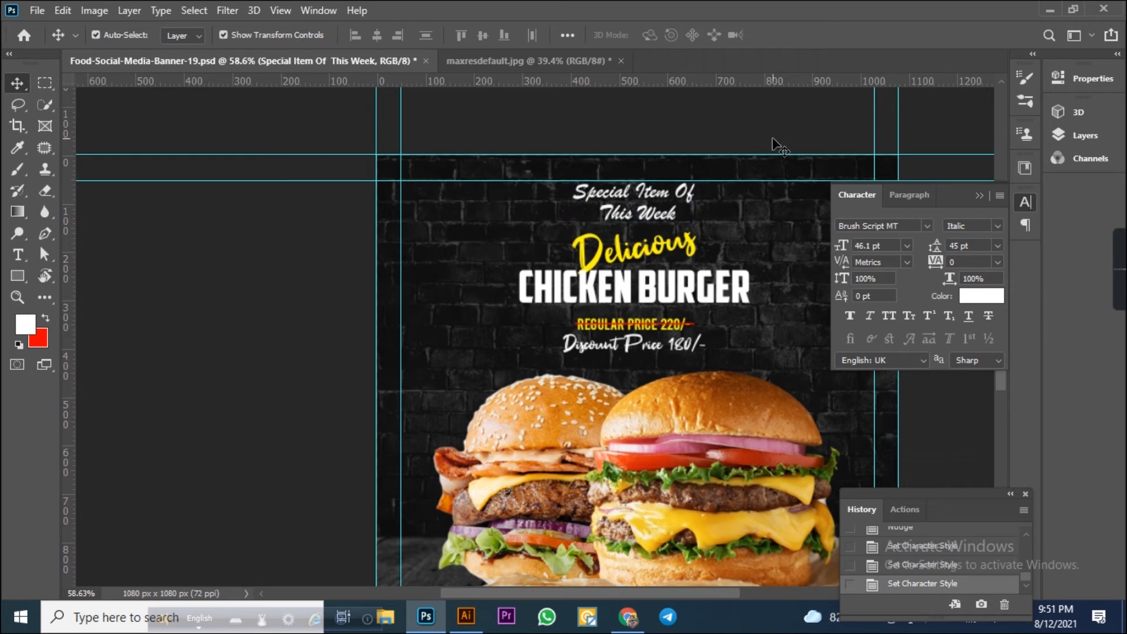
click(669, 250)
key(Up)
click(743, 141)
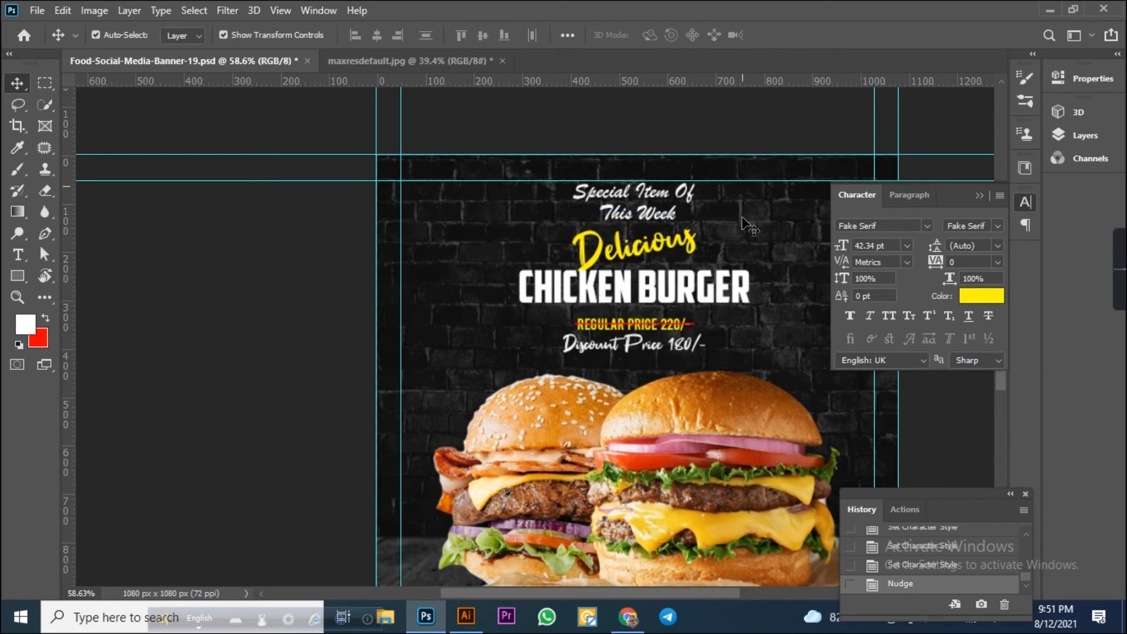
Set the CHICKEN BURGER text's font size to 95 pt.
click(724, 288)
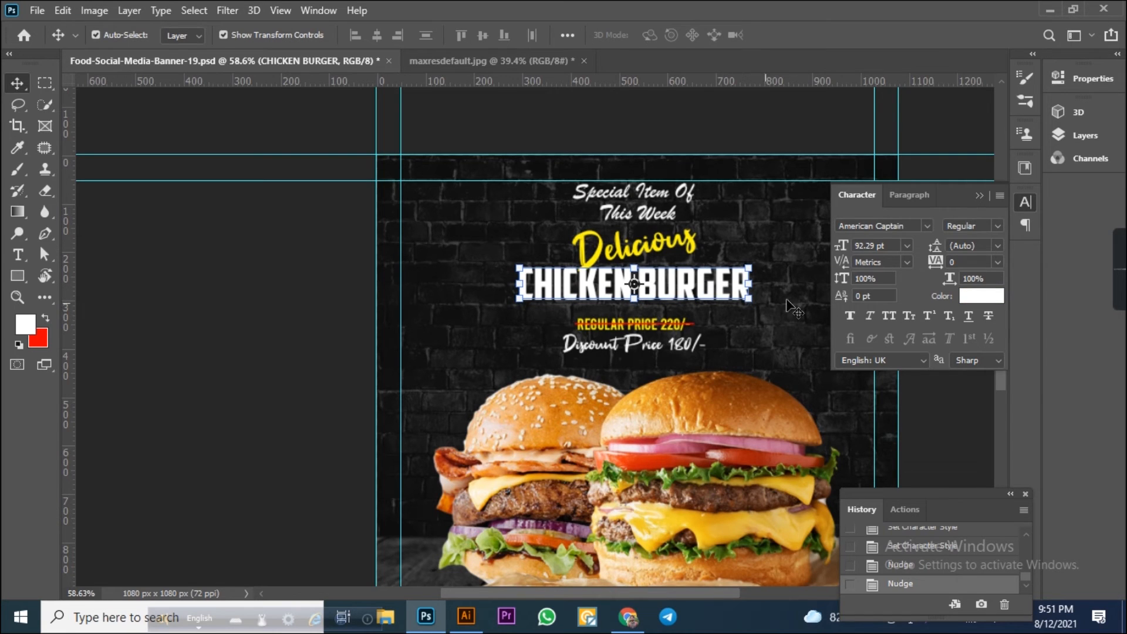
click(893, 246)
text(95)
key(Return)
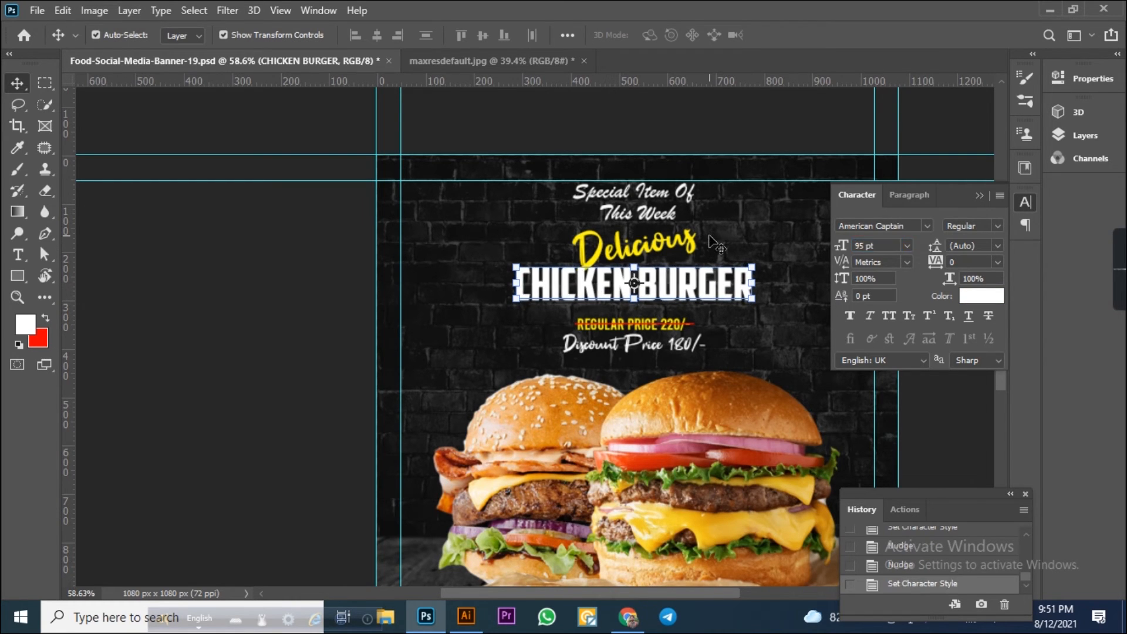
Add a two-line "LOGO HERE" text near the top-left corner of the banner.
click(725, 125)
scroll(735, 254, down, 2)
scroll(741, 264, down, 3)
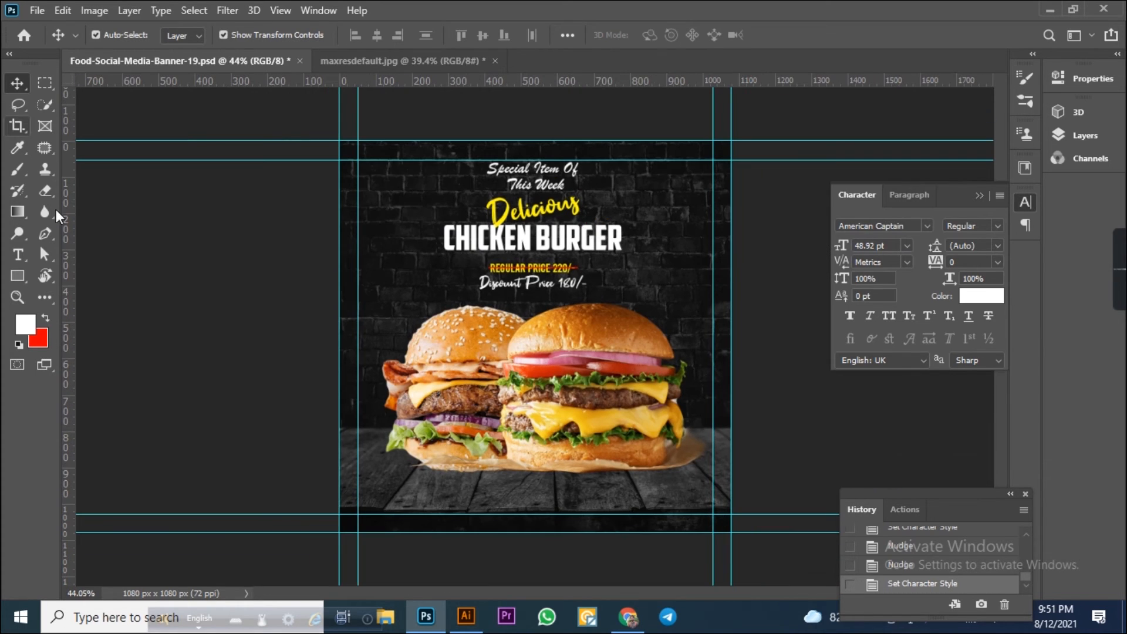
click(19, 254)
scroll(341, 195, up, 5)
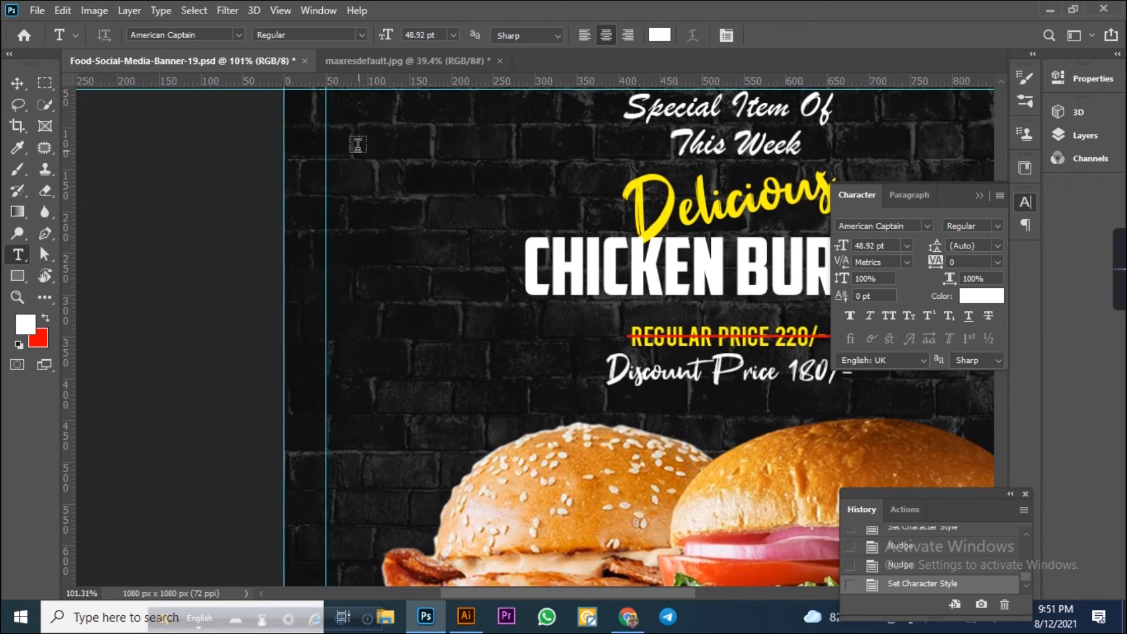
click(352, 193)
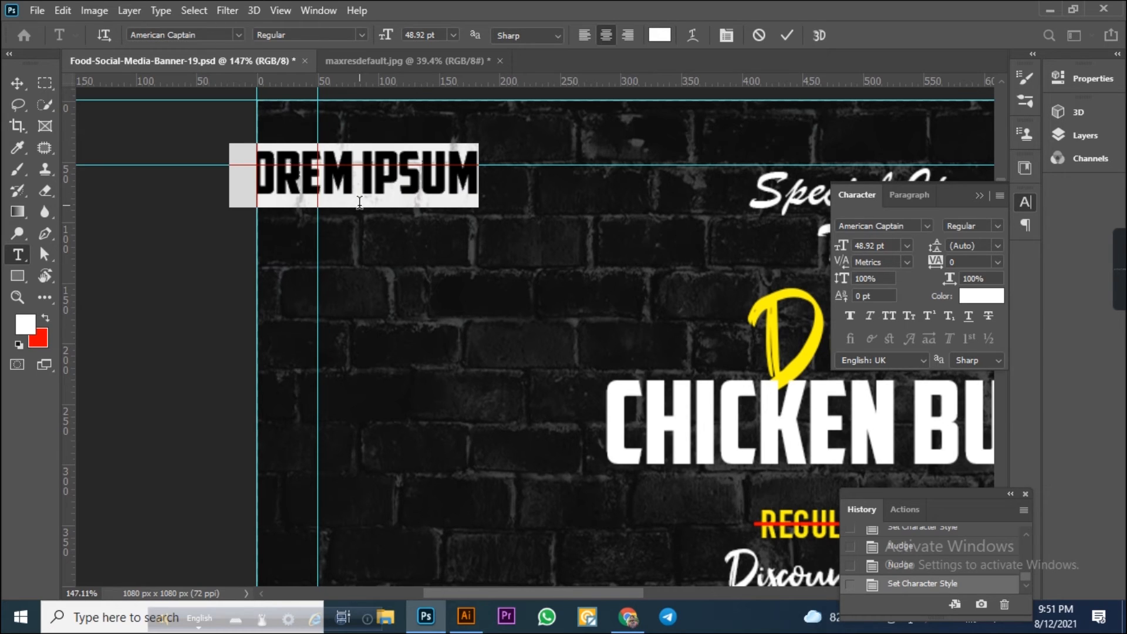
text(LOGO)
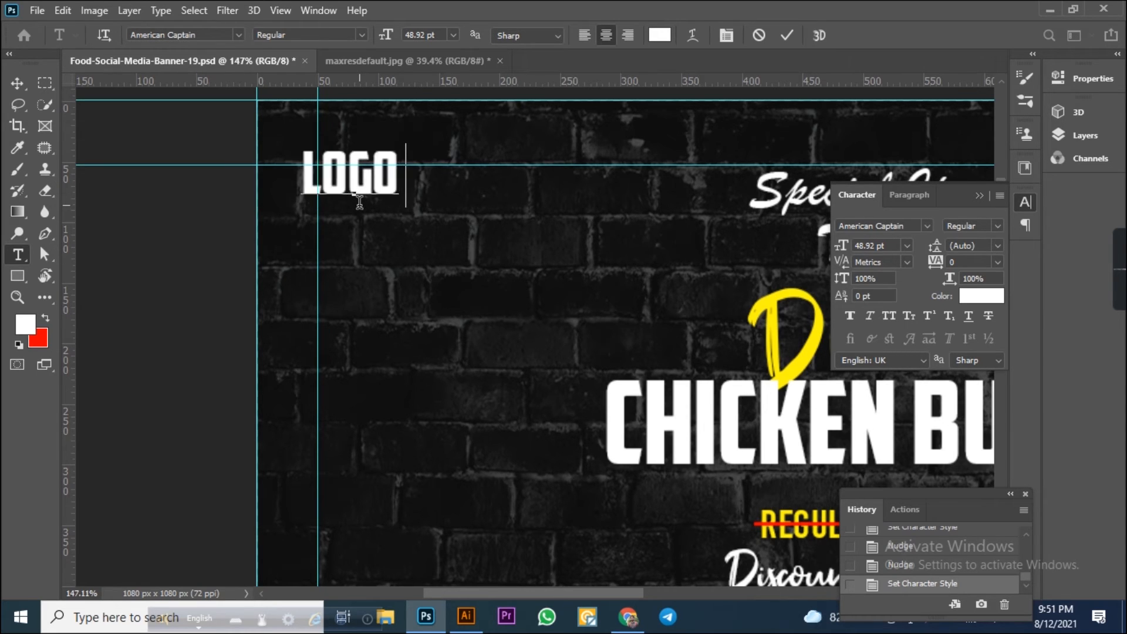
text( HERE)
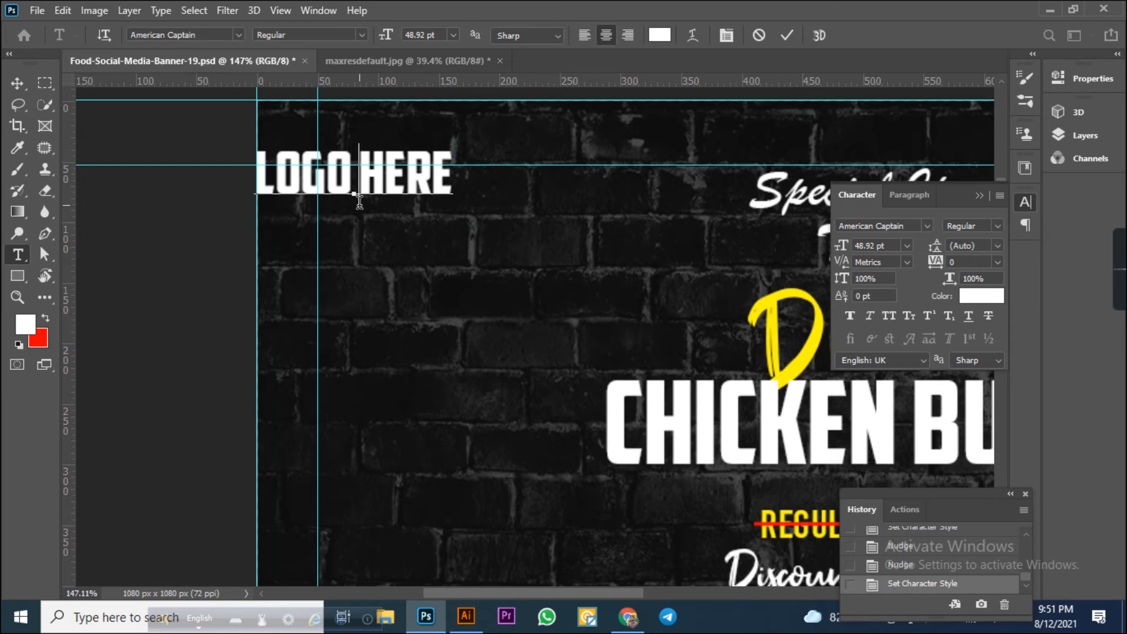
key(BackSpace)
key(Return)
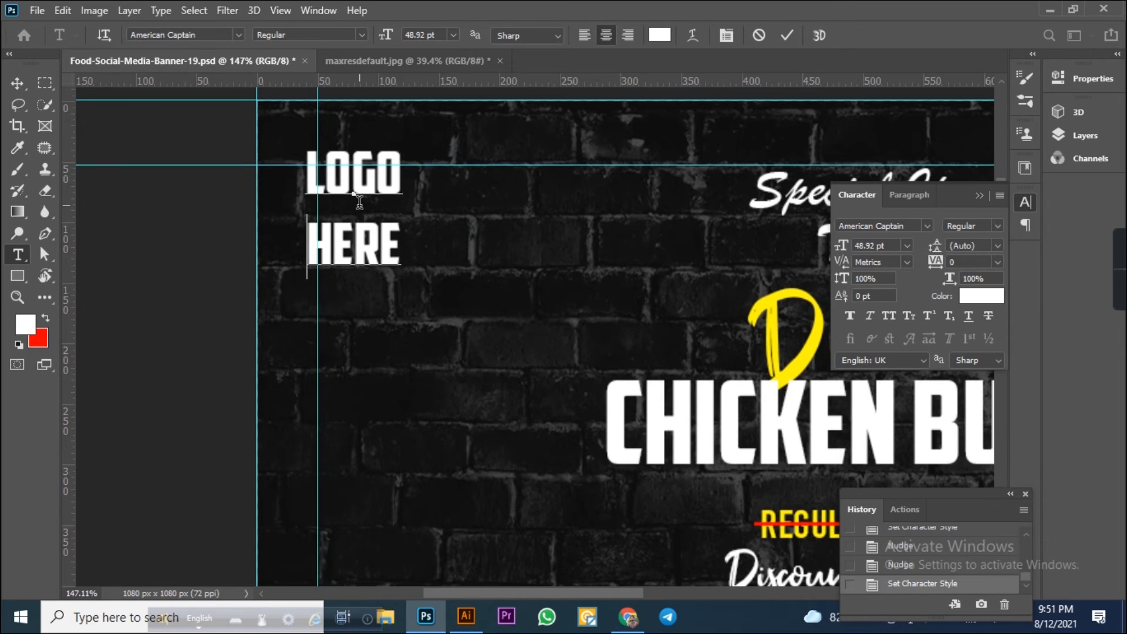
click(17, 84)
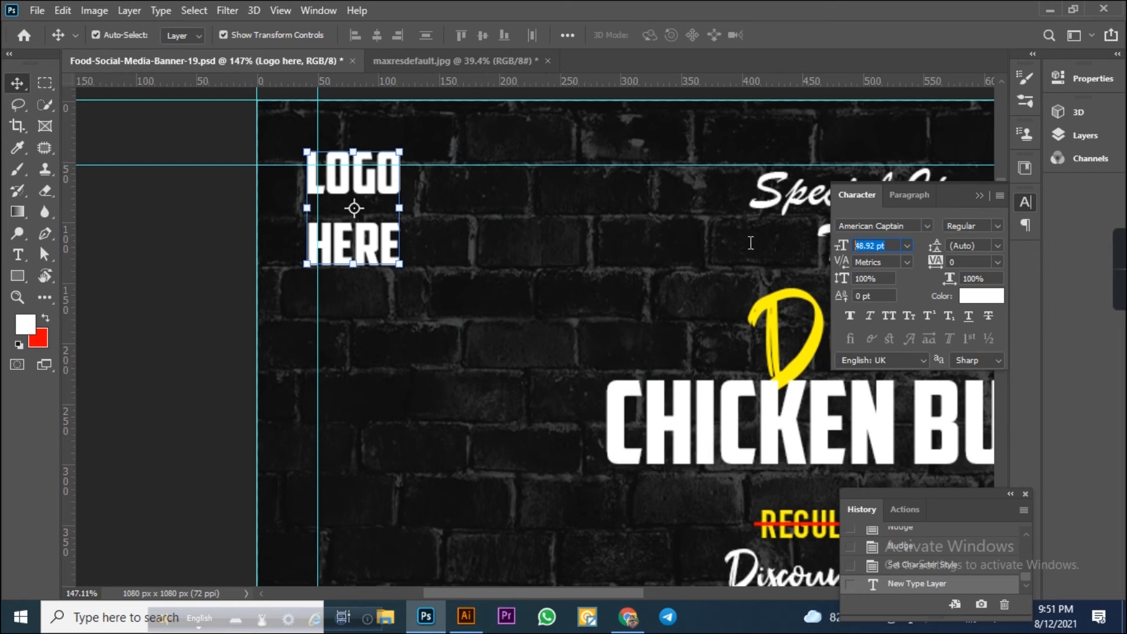
Set the logo text's font size to 30 pt and its leading to 30 pt.
click(907, 246)
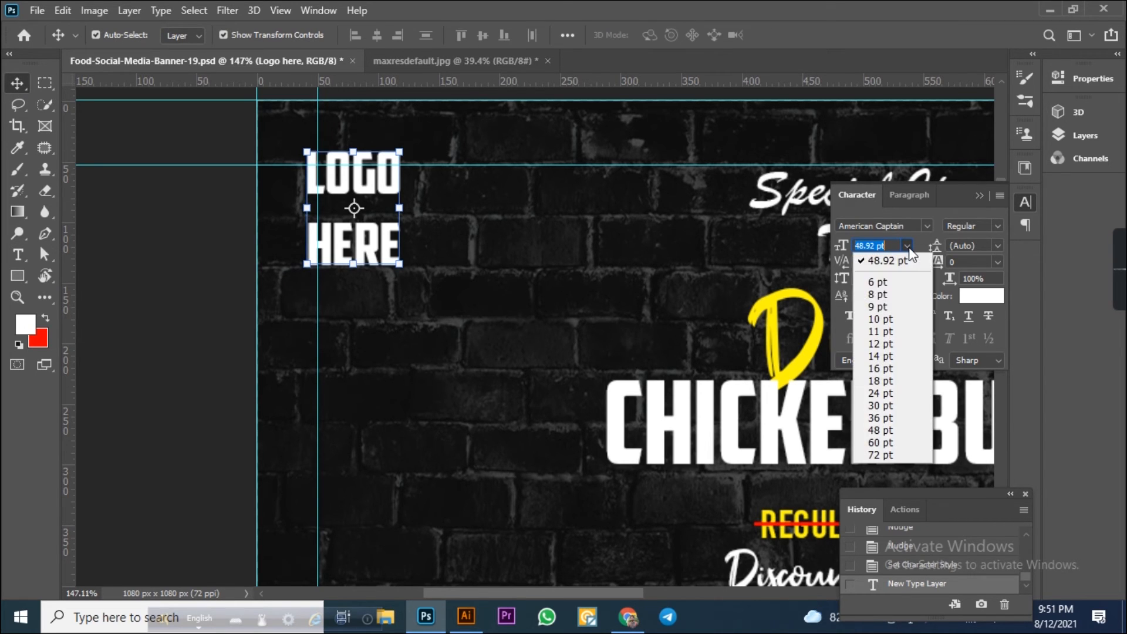
click(898, 319)
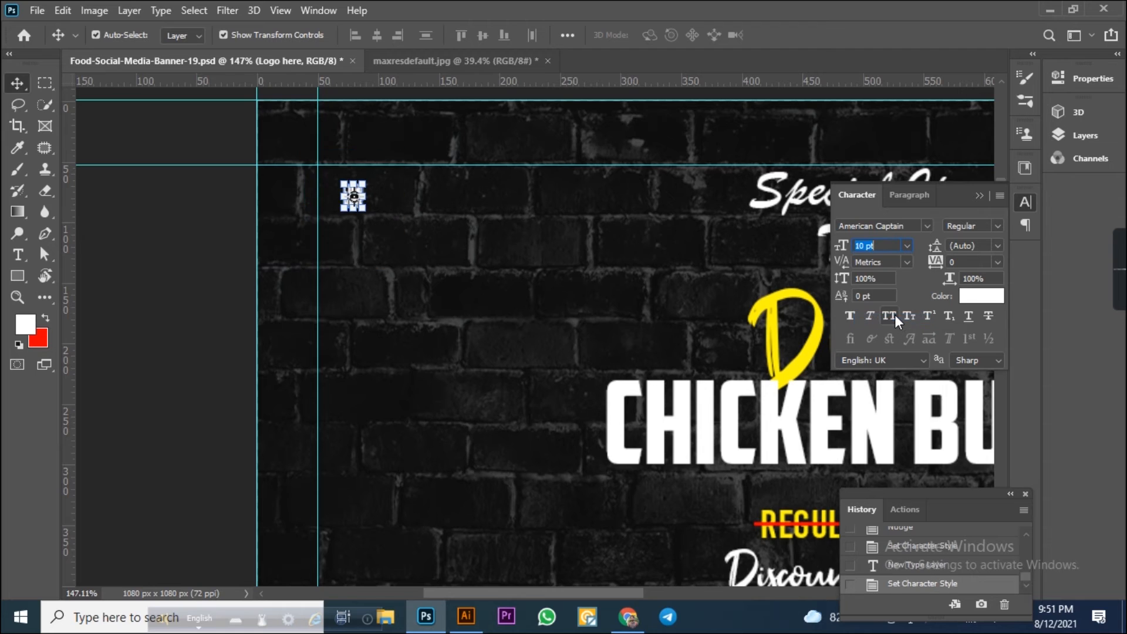
click(907, 247)
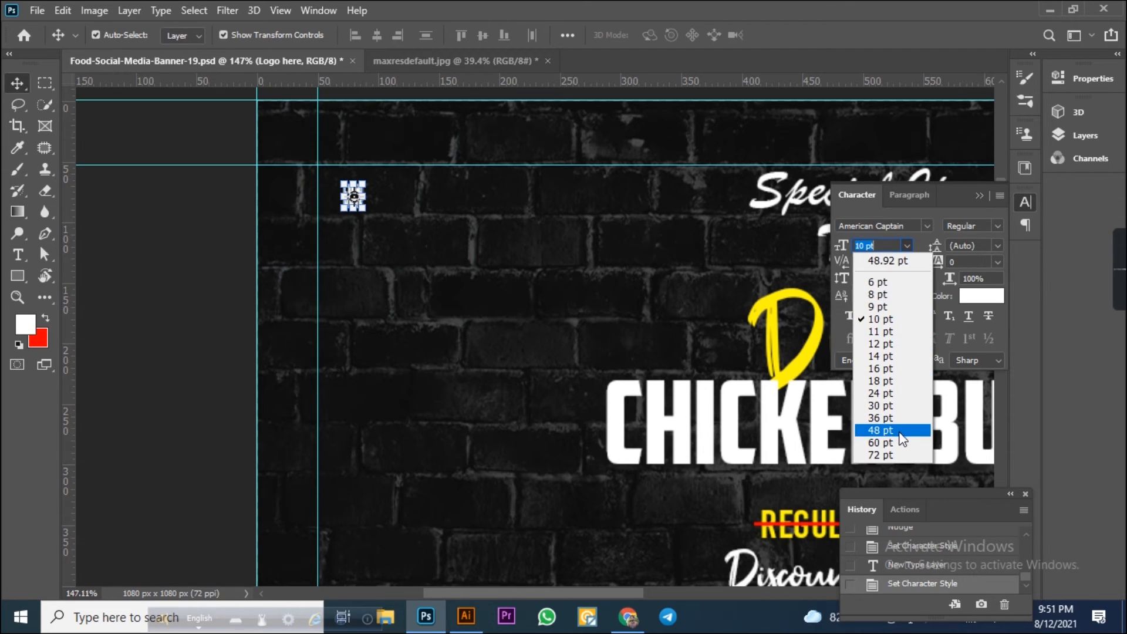
click(902, 428)
click(907, 245)
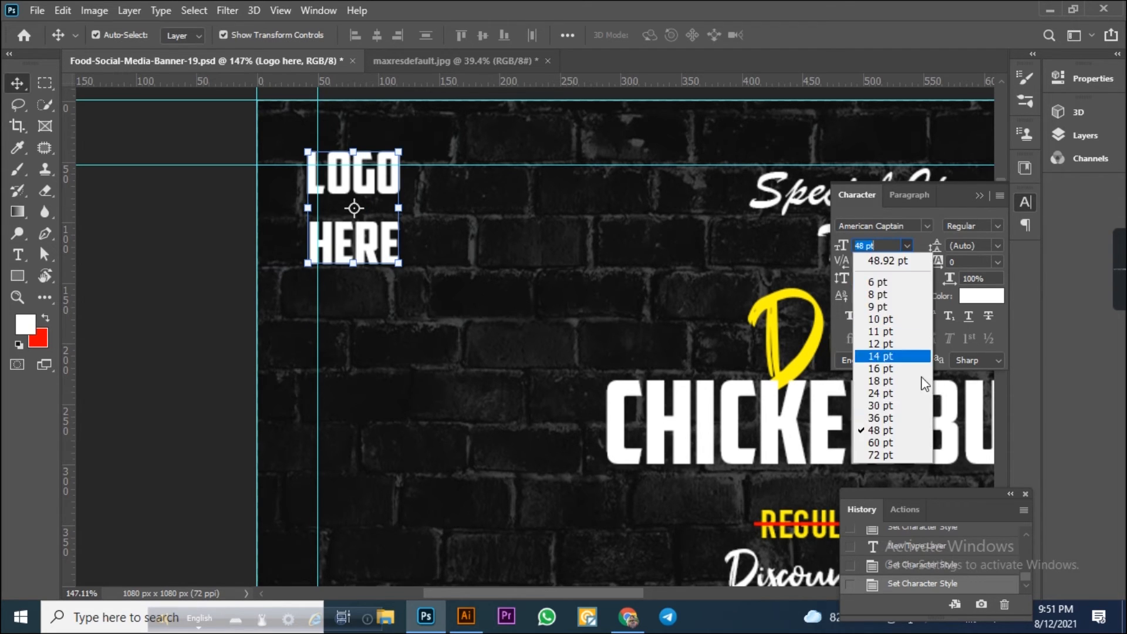
click(898, 401)
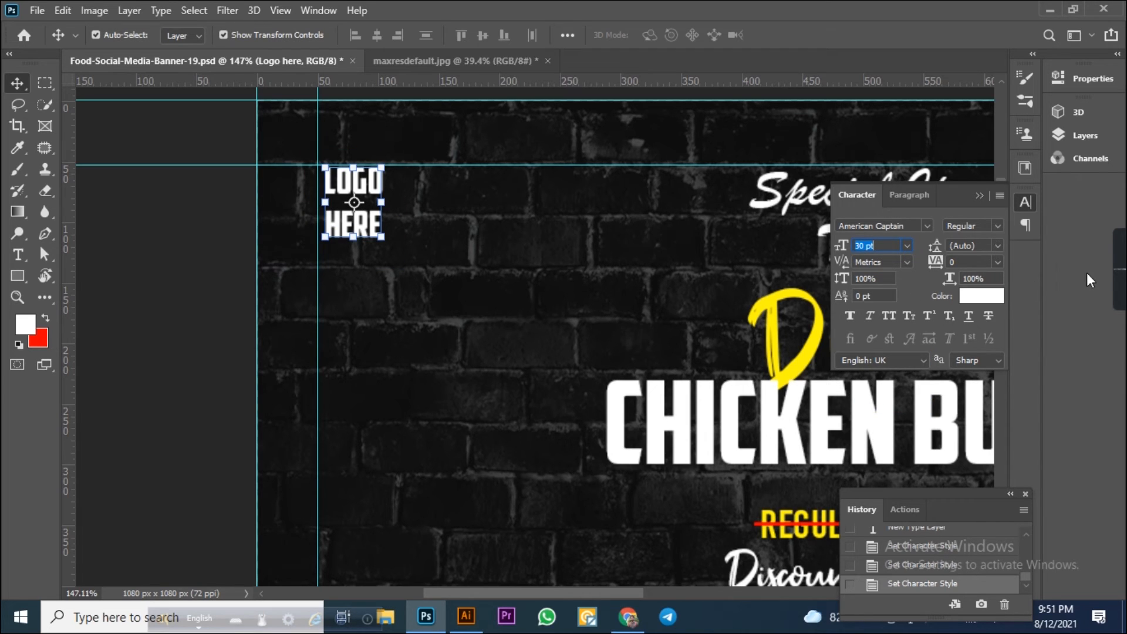
mouse_move(1086, 290)
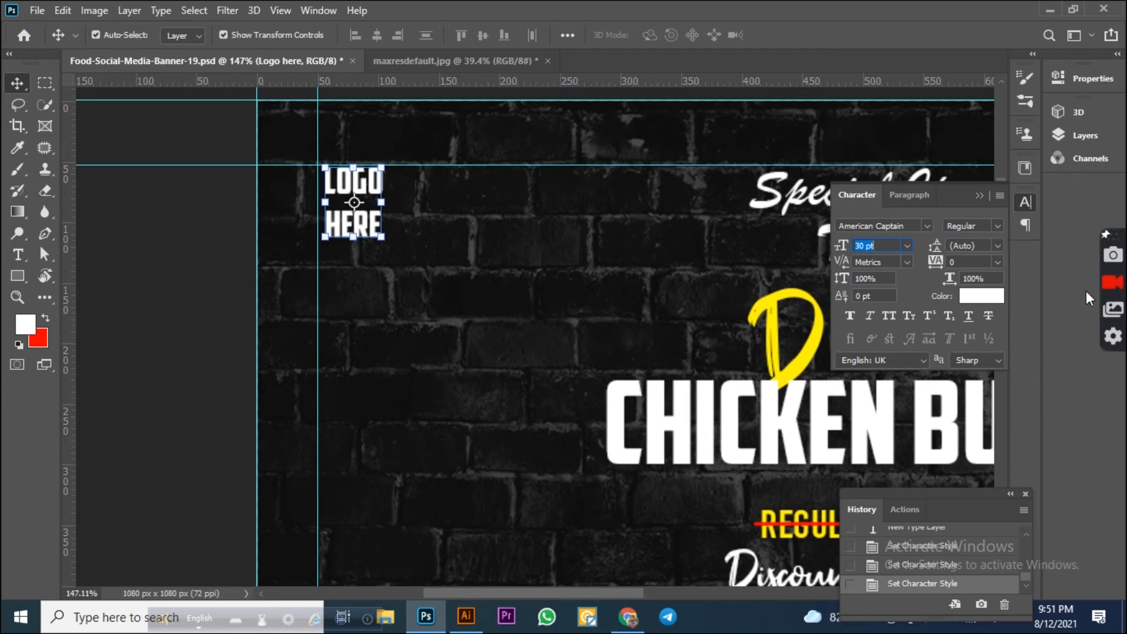
click(996, 248)
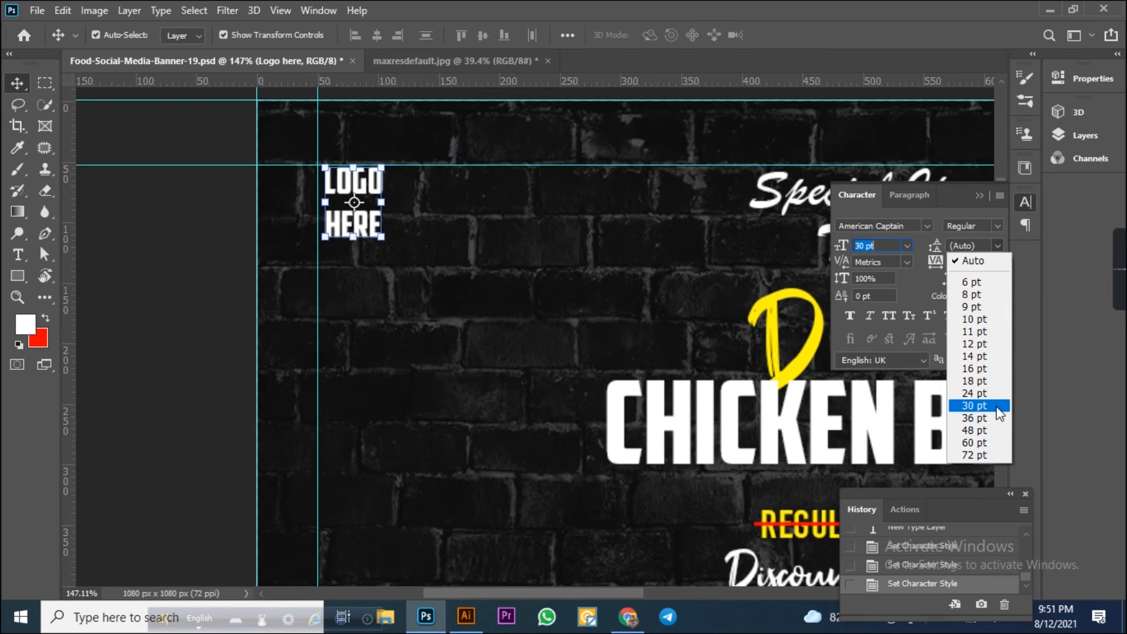
click(996, 406)
Nudge the logo text into the top-left corner against the guides.
click(121, 248)
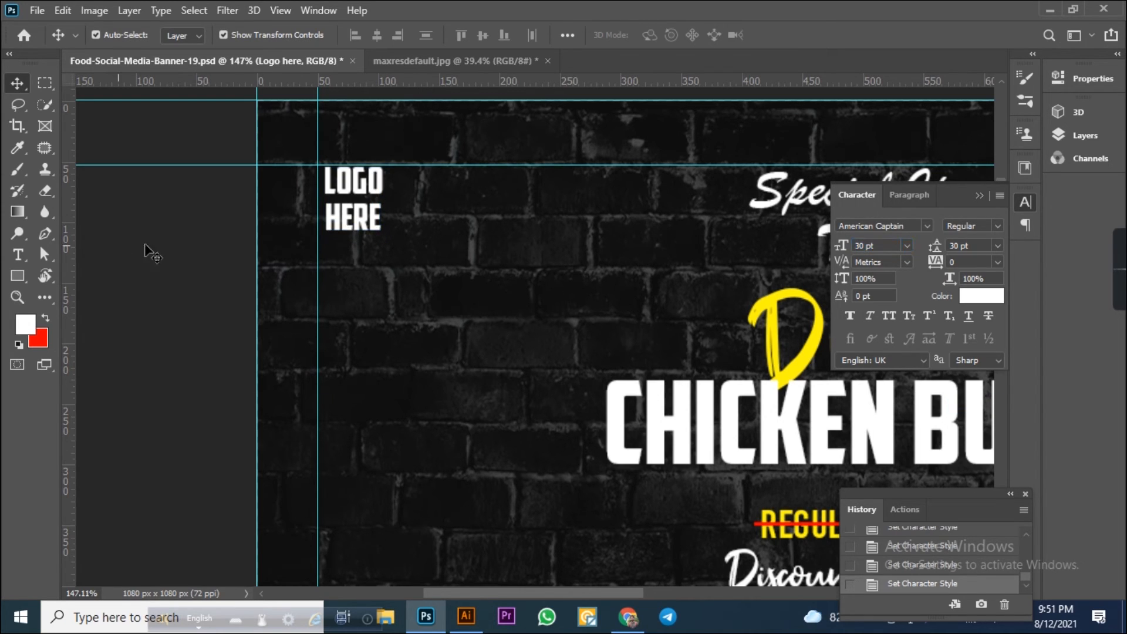
click(359, 225)
key(Left)
key(Left)
key(Left)
key(Left)
key(Left)
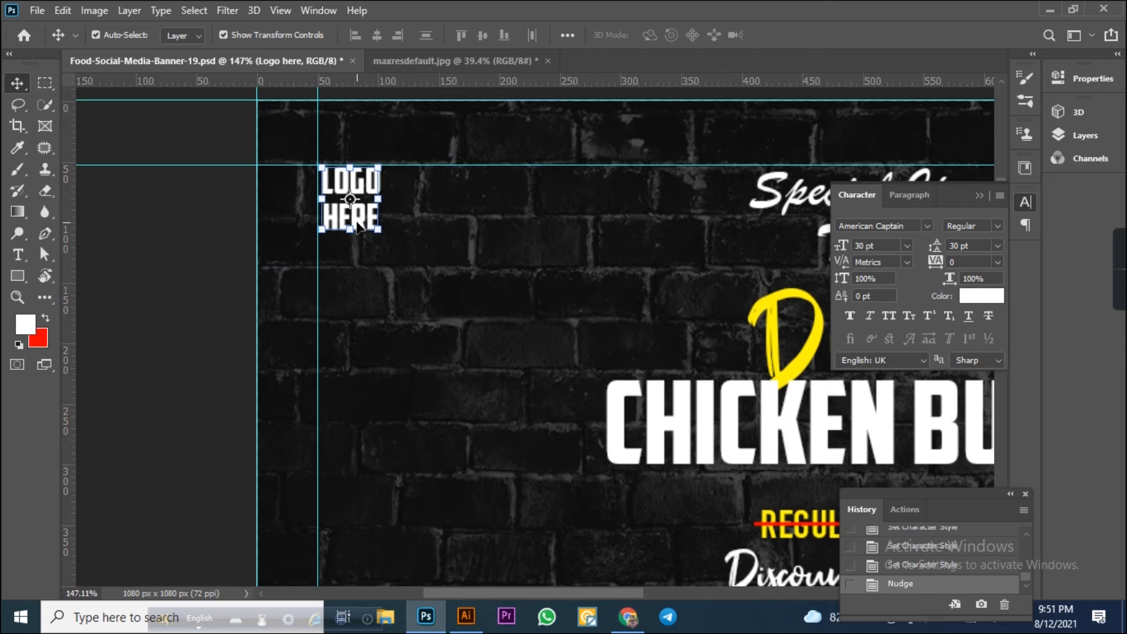
key(Up)
key(Up)
key(Left)
key(Left)
key(Down)
key(Right)
scroll(288, 248, down, 5)
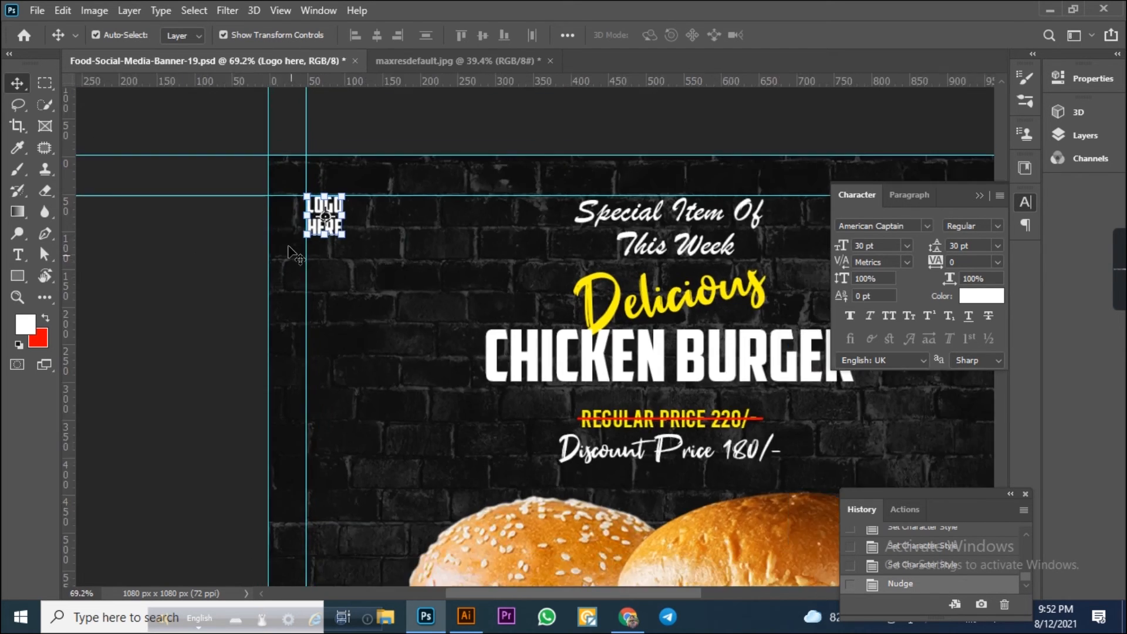
Scale the logo text up to about 147%.
click(225, 284)
scroll(224, 284, down, 3)
click(310, 150)
scroll(292, 147, up, 5)
drag(395, 256, 410, 276)
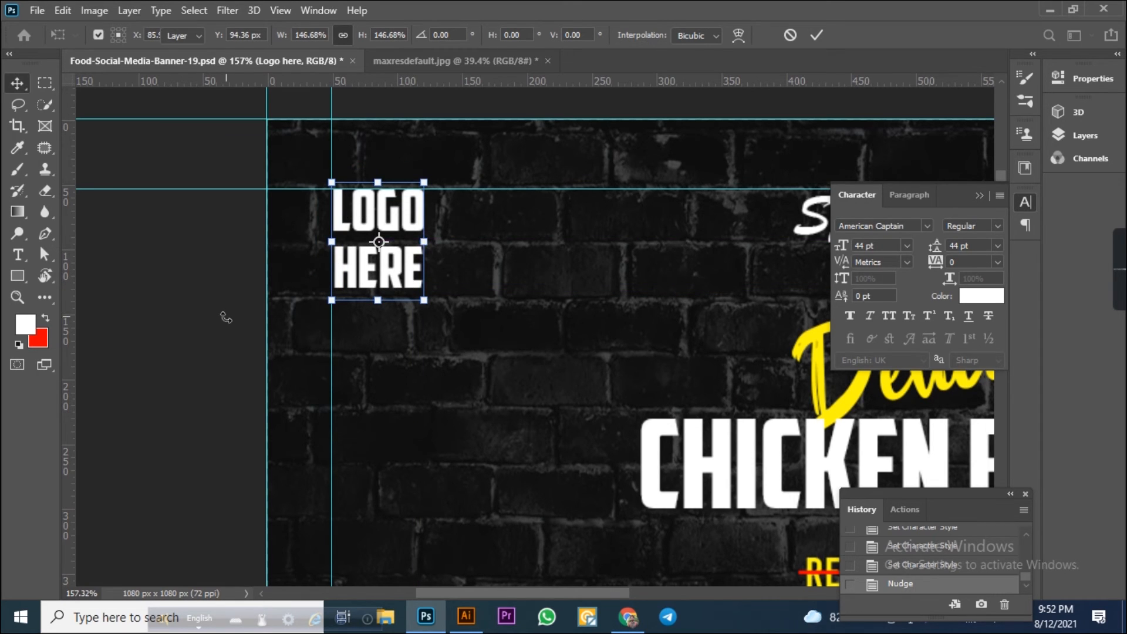
key(Return)
scroll(229, 329, down, 4)
scroll(301, 355, down, 4)
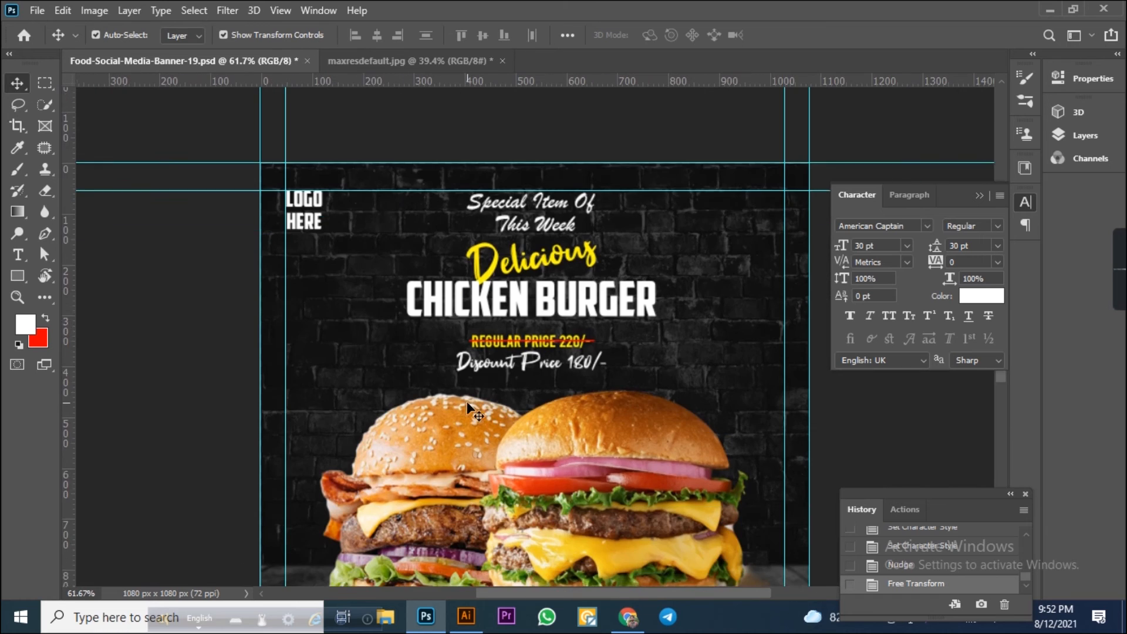
scroll(470, 400, down, 1)
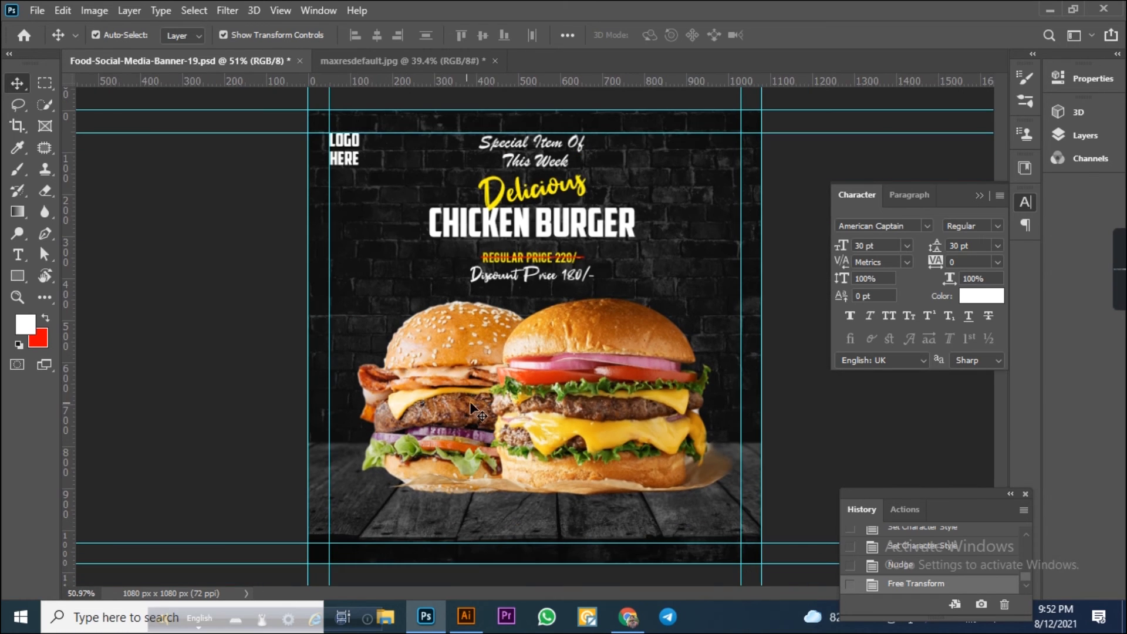
click(53, 86)
scroll(356, 557, up, 5)
scroll(321, 521, up, 1)
drag(326, 461, 361, 345)
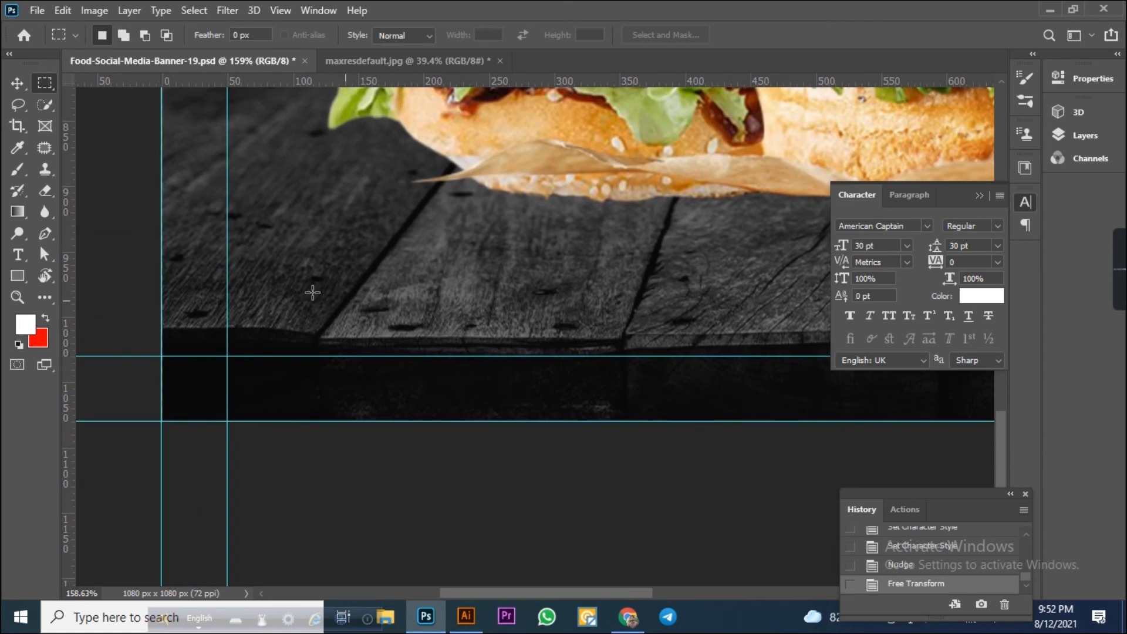
scroll(312, 290, up, 2)
drag(188, 333, 526, 397)
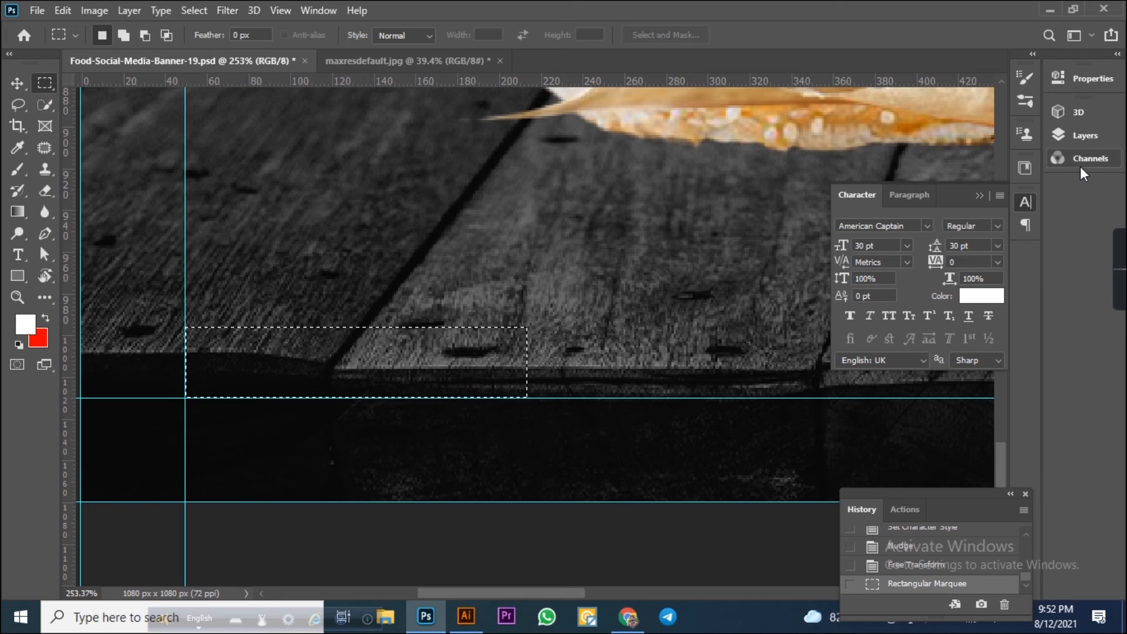
key(ctrl+z)
click(1093, 135)
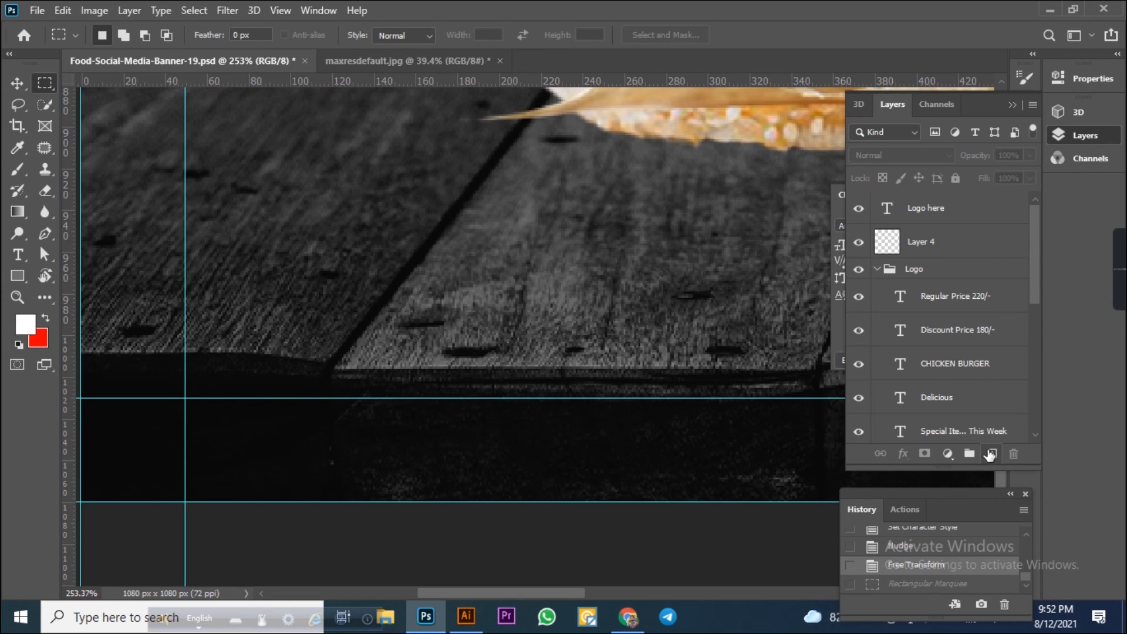
Create a new layer and fill a rectangular box white near the banner's bottom-left corner.
click(992, 454)
drag(186, 323, 567, 397)
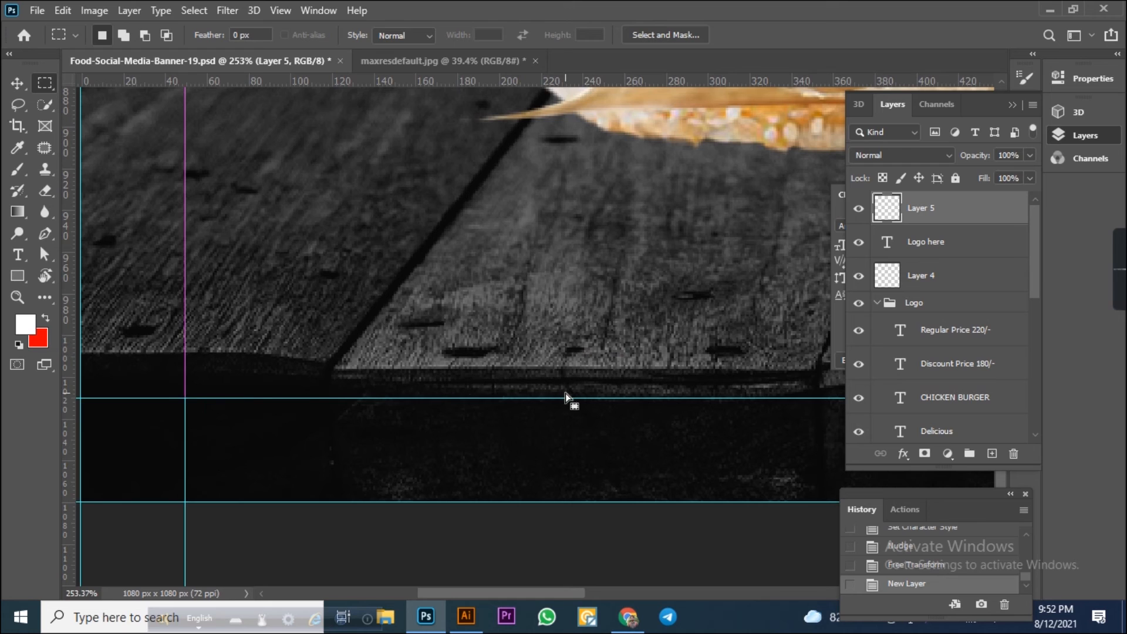
click(50, 318)
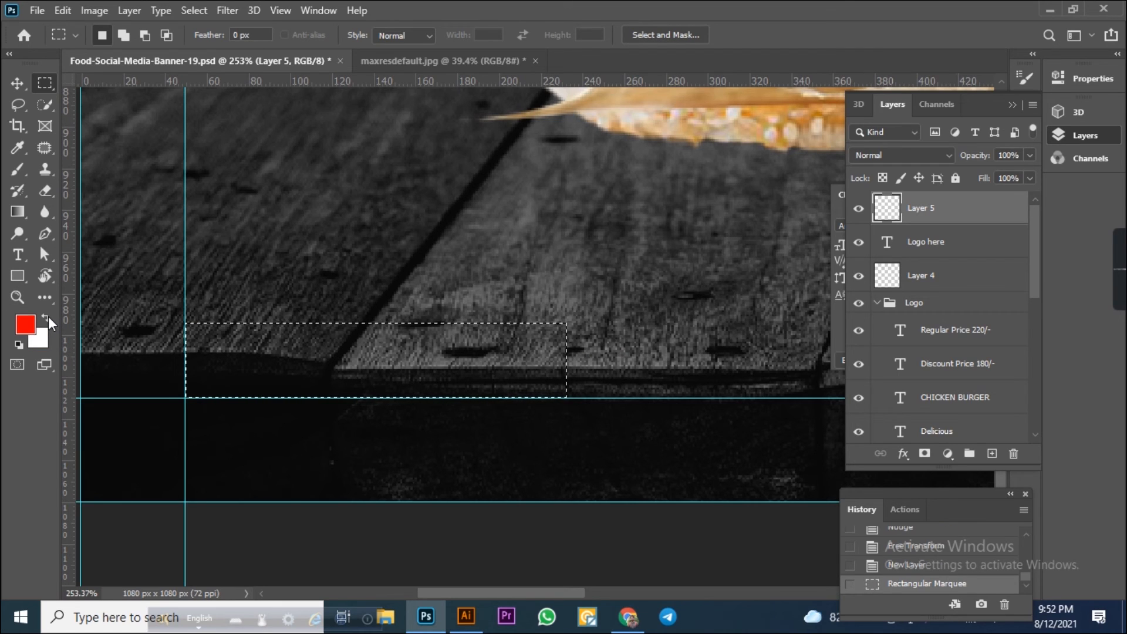
key(ctrl+BackSpace)
Add the text "ORDER NOW" inside the white box.
click(17, 255)
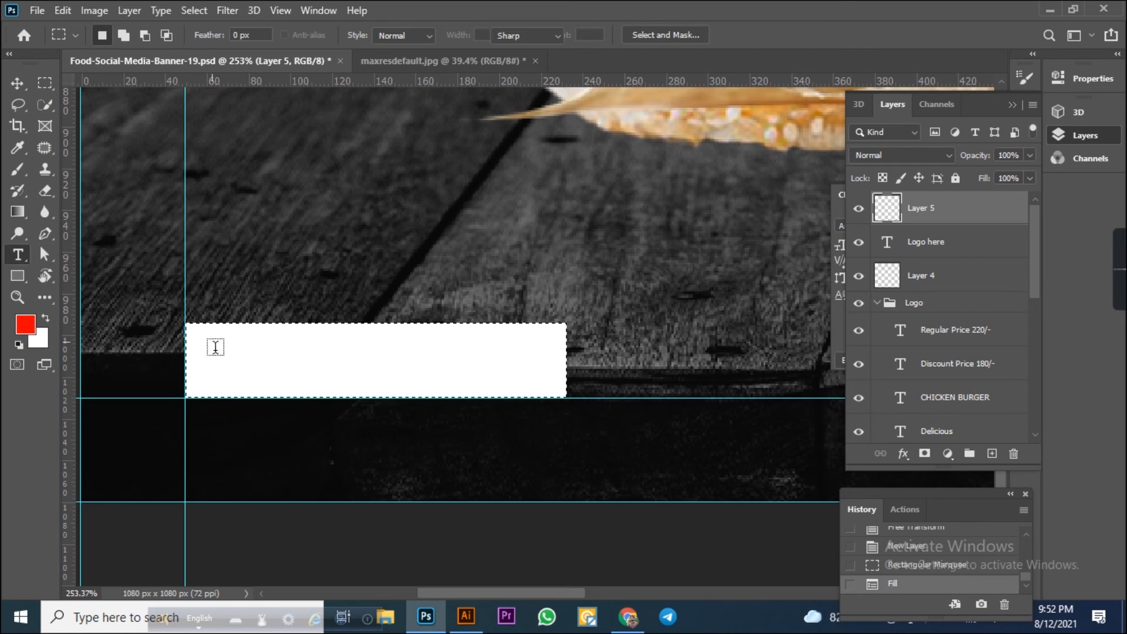
click(320, 374)
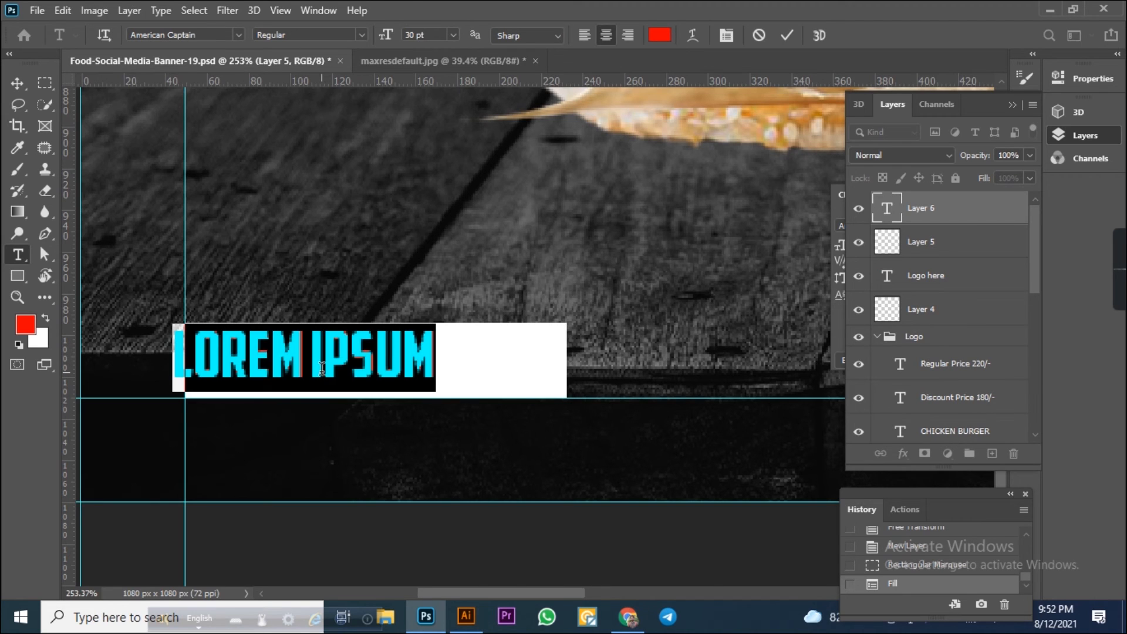
text(ORDER)
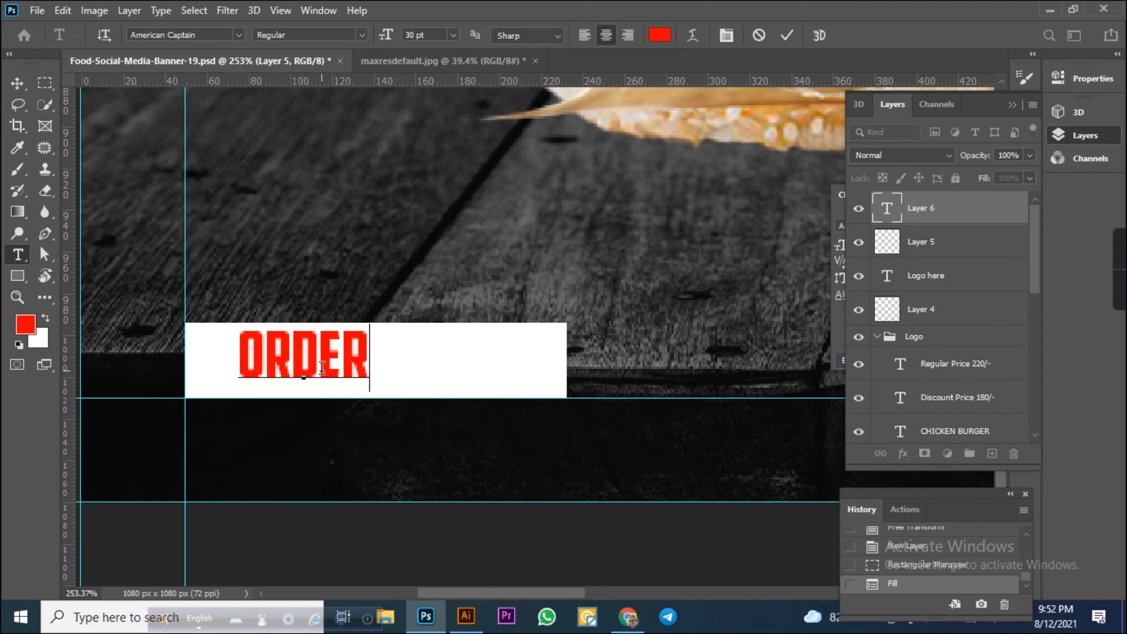
text( NOW)
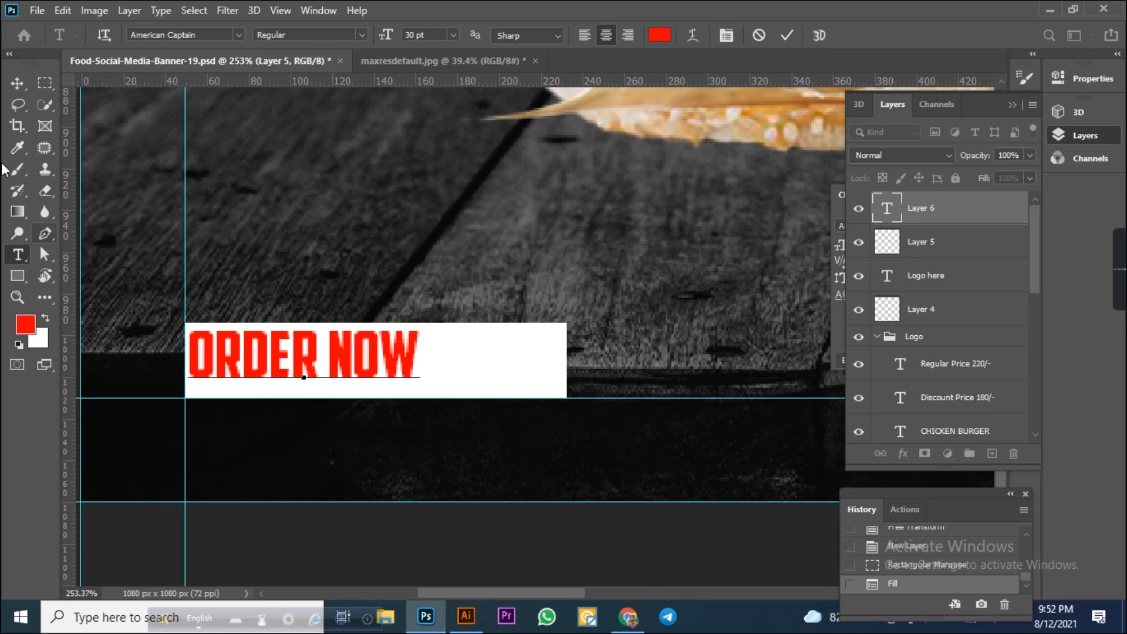
click(14, 78)
Change the "ORDER NOW" text color to black.
click(39, 341)
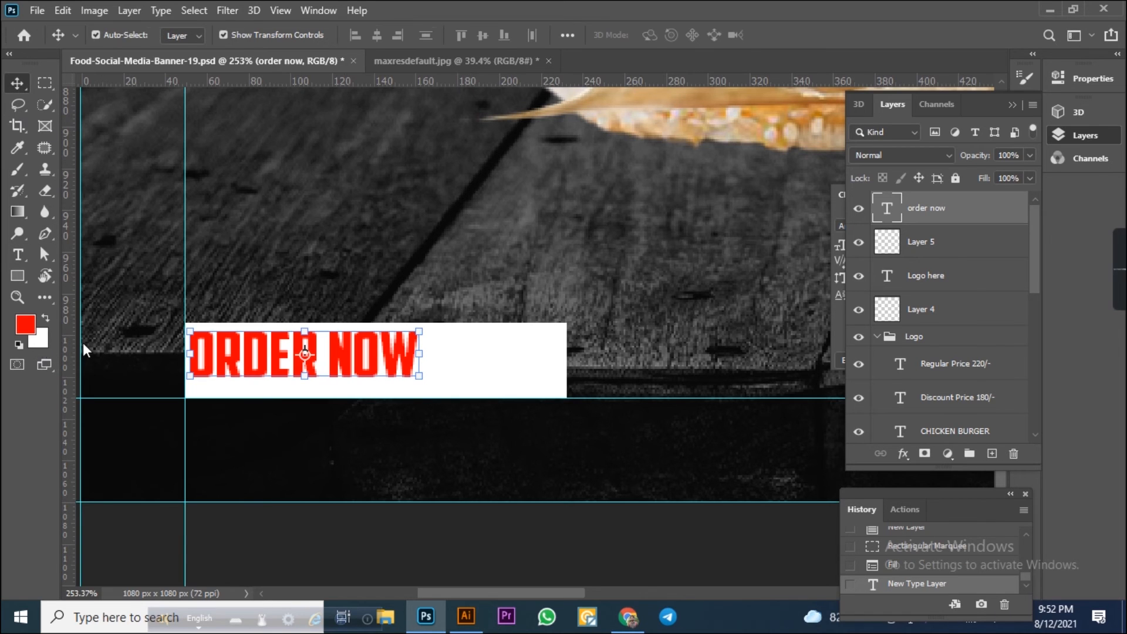
drag(784, 249, 873, 388)
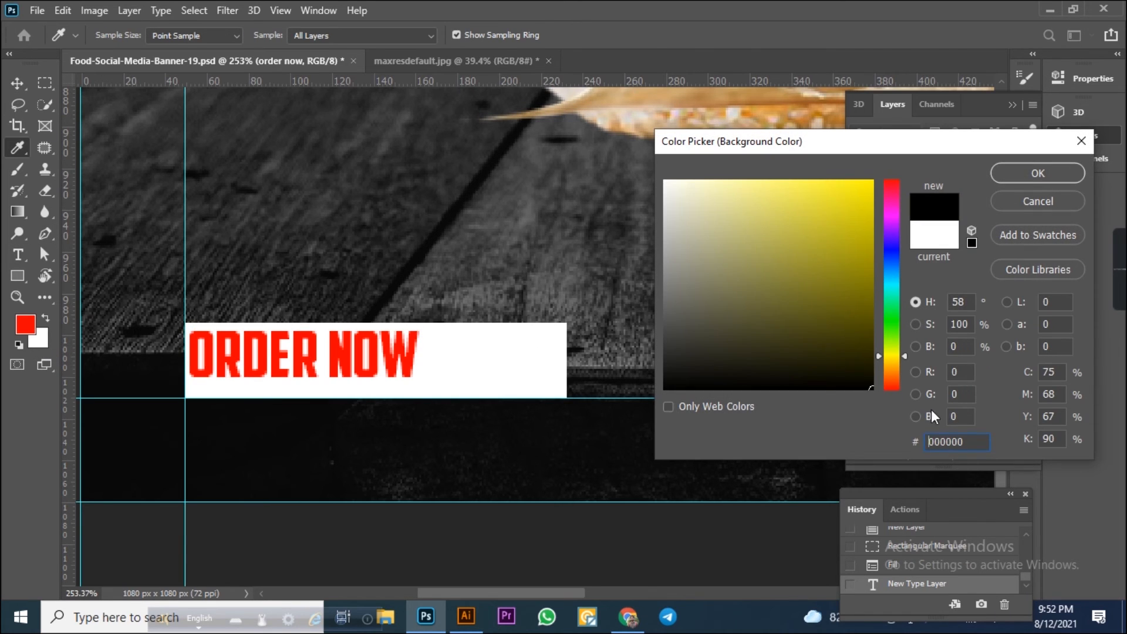
click(1021, 179)
key(ctrl+BackSpace)
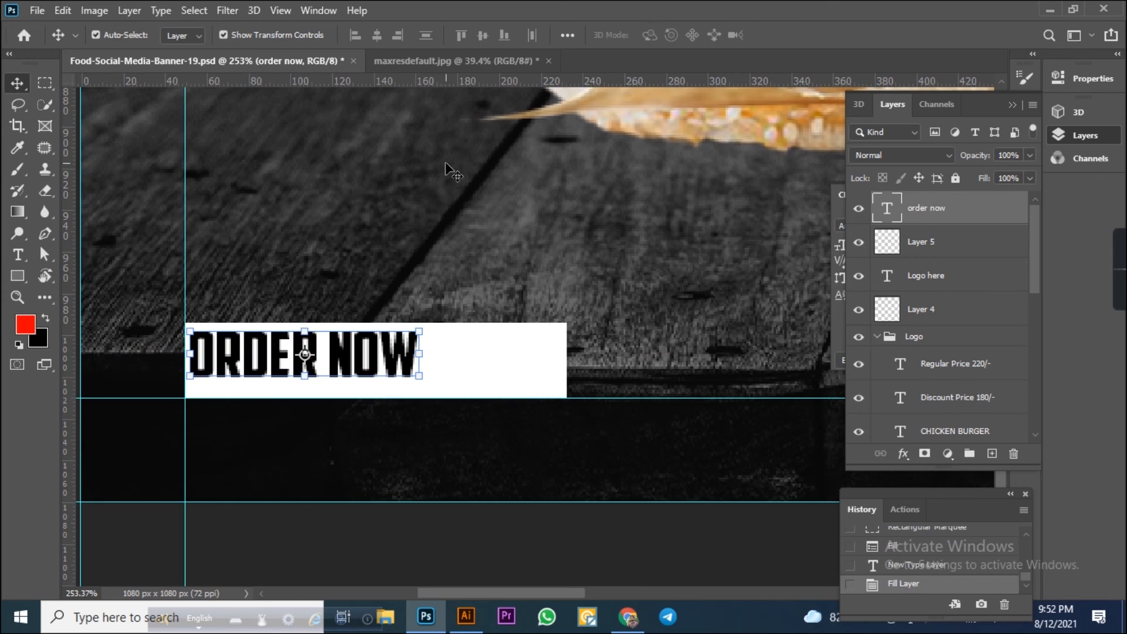
Nudge the "ORDER NOW" text right and down inside the white box.
key(Right)
key(Right)
key(Right)
key(Right)
key(Right)
key(Right)
key(Right)
key(Right)
key(Right)
key(Right)
key(Right)
key(Right)
key(Right)
key(Right)
key(Right)
key(Right)
key(Right)
key(Right)
key(Right)
key(Right)
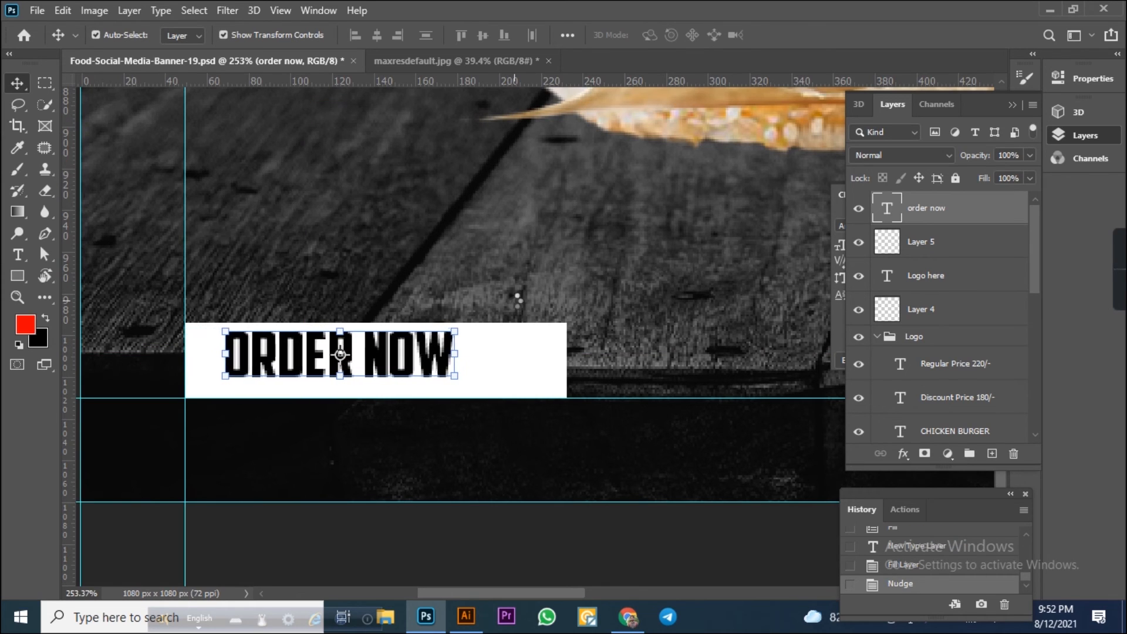
key(Right)
key(Right)
key(Right)
key(Down)
key(Down)
key(Down)
key(Down)
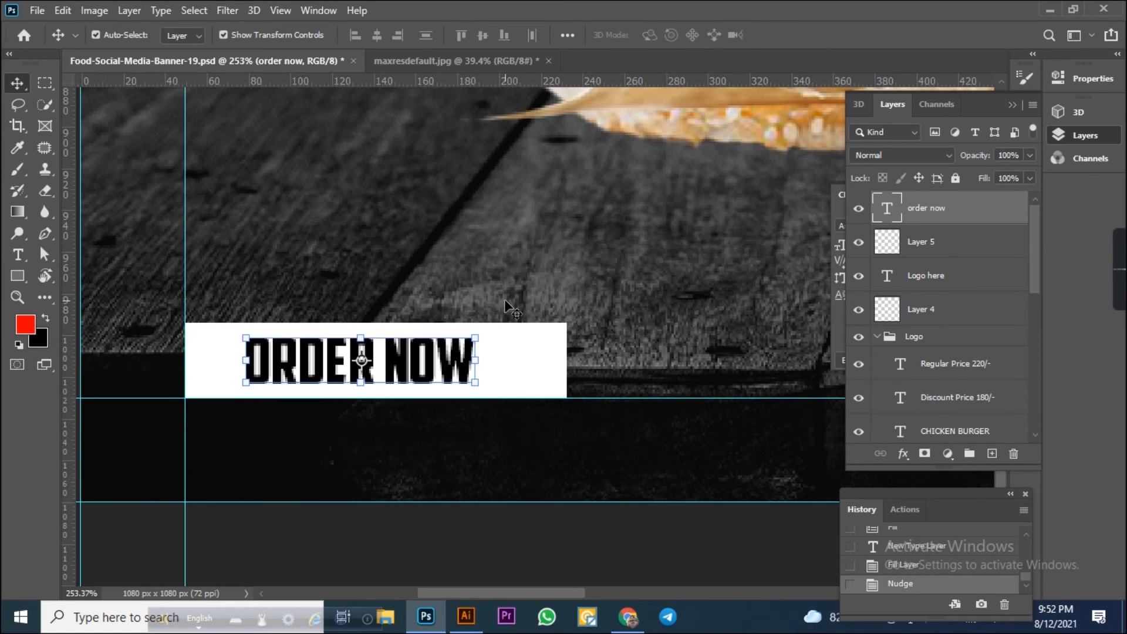
Narrow the white box to about 86% of its width.
click(540, 369)
click(540, 369)
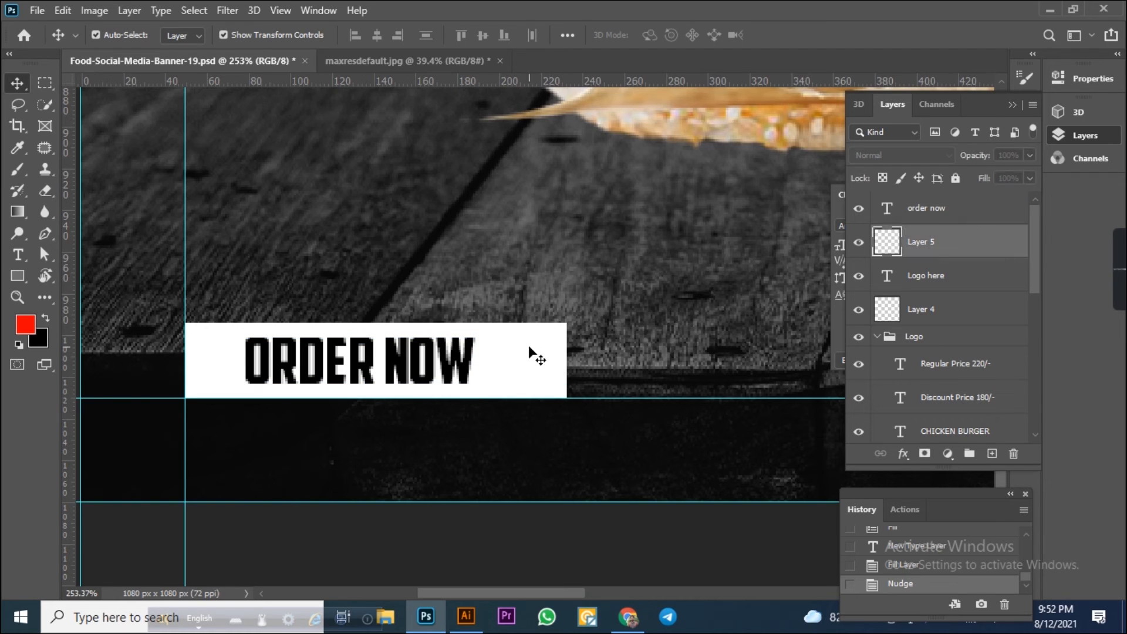
click(565, 362)
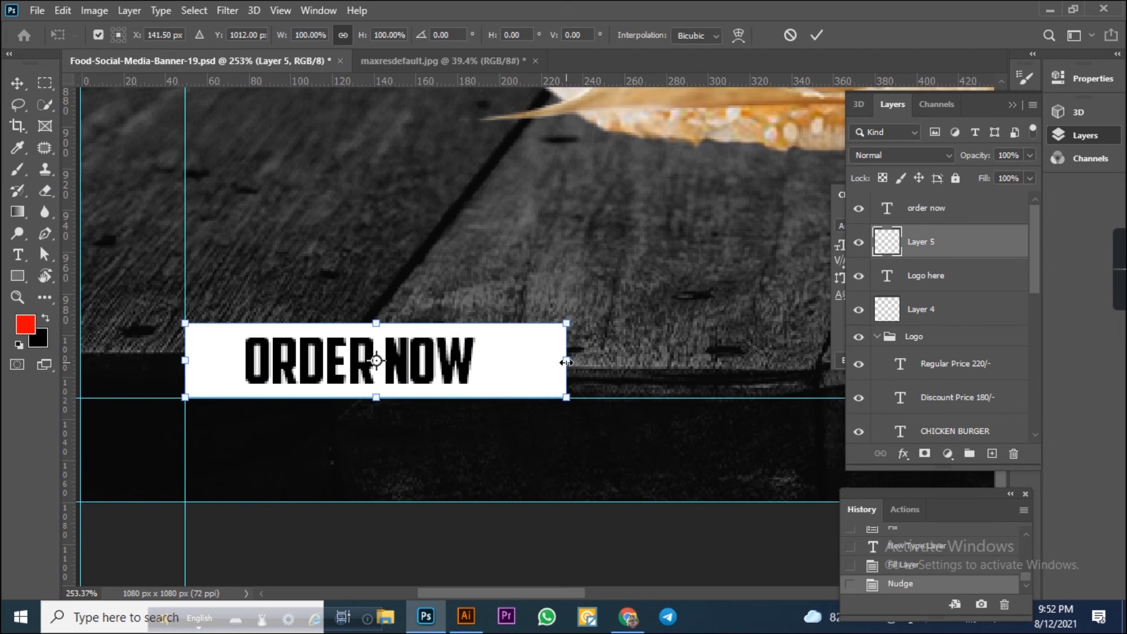
drag(565, 362, 513, 362)
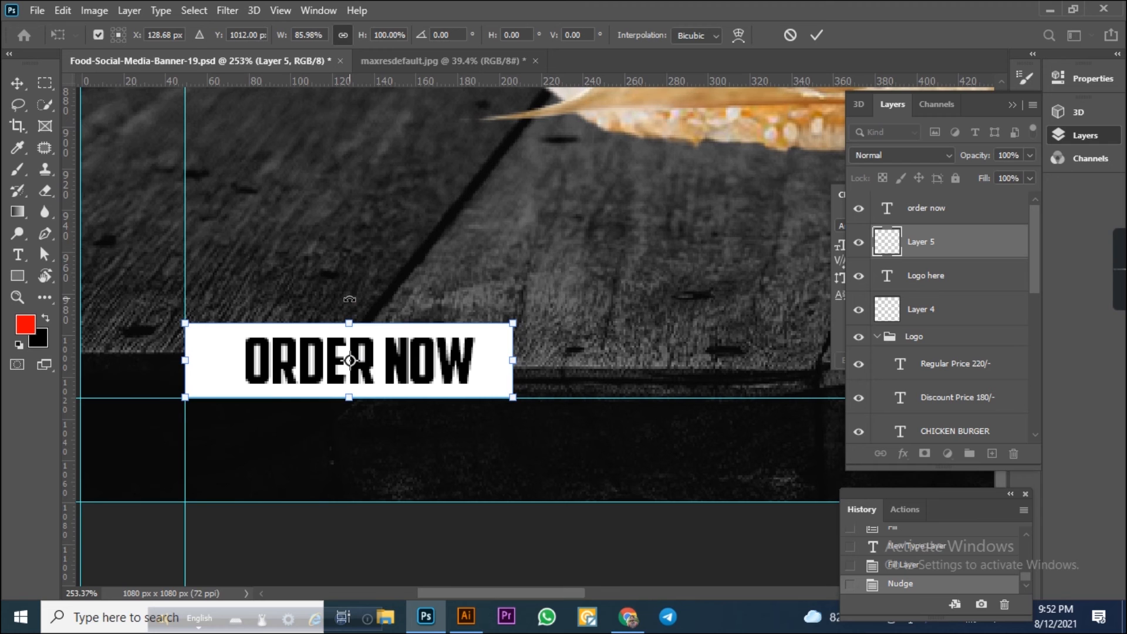
key(Return)
Nudge the "ORDER NOW" text left to center it in the narrowed box.
click(414, 370)
key(Left)
key(Left)
key(Left)
key(Left)
key(Left)
key(Left)
key(Right)
click(376, 278)
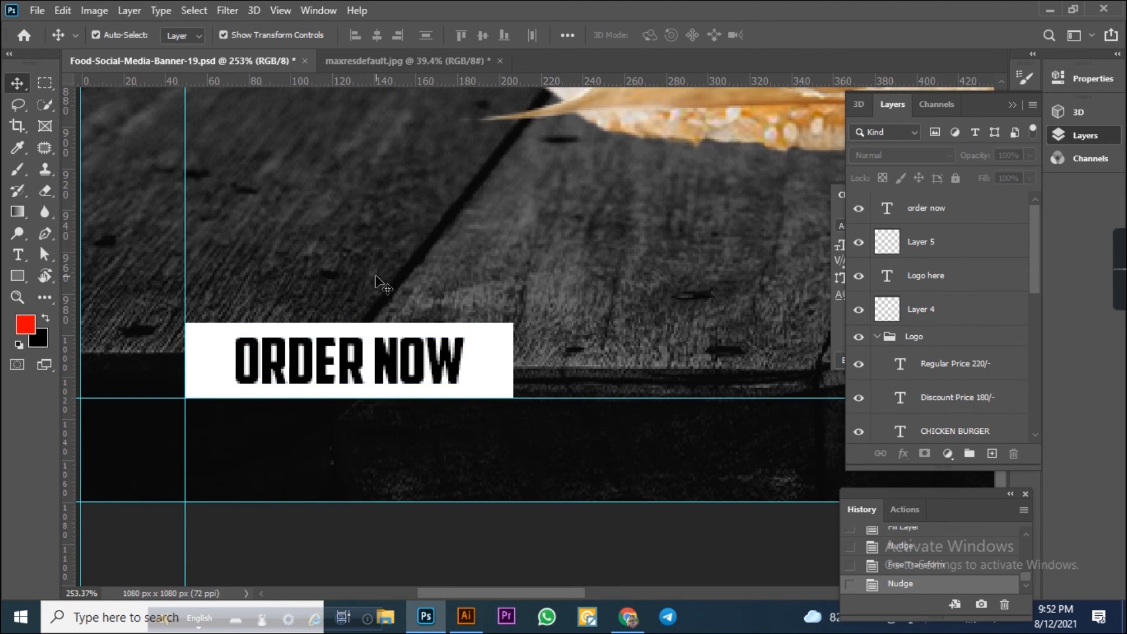
Add a horizontal guide near the bottom of the banner.
scroll(381, 285, down, 8)
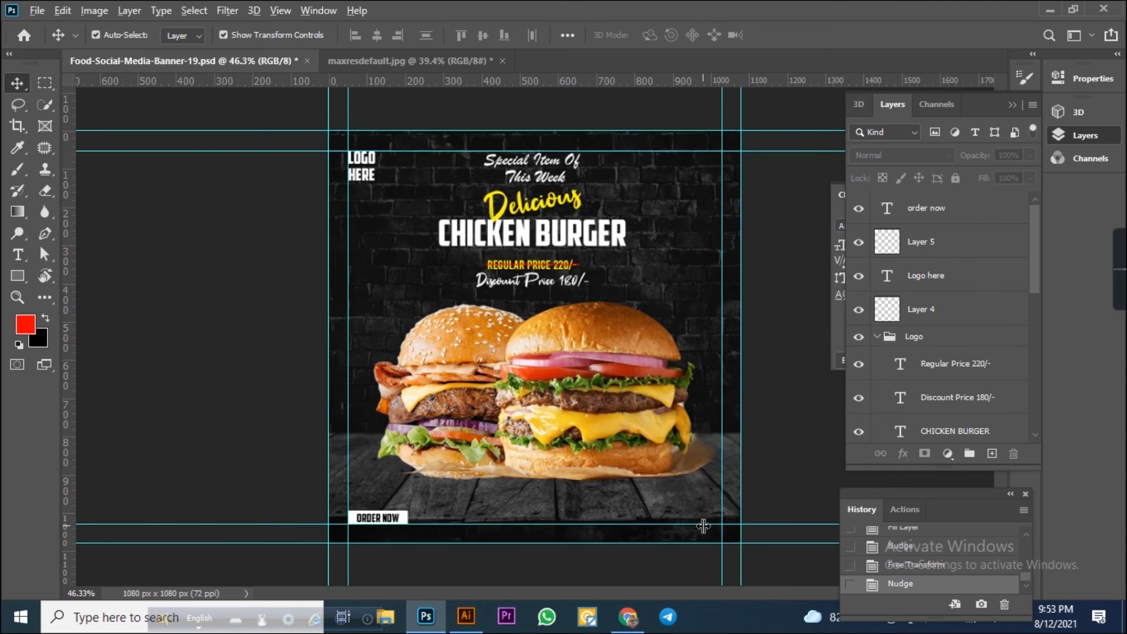
scroll(703, 526, up, 2)
drag(473, 82, 530, 448)
Add a two-line text of contact phone numbers near the banner's bottom-right area.
scroll(563, 463, up, 3)
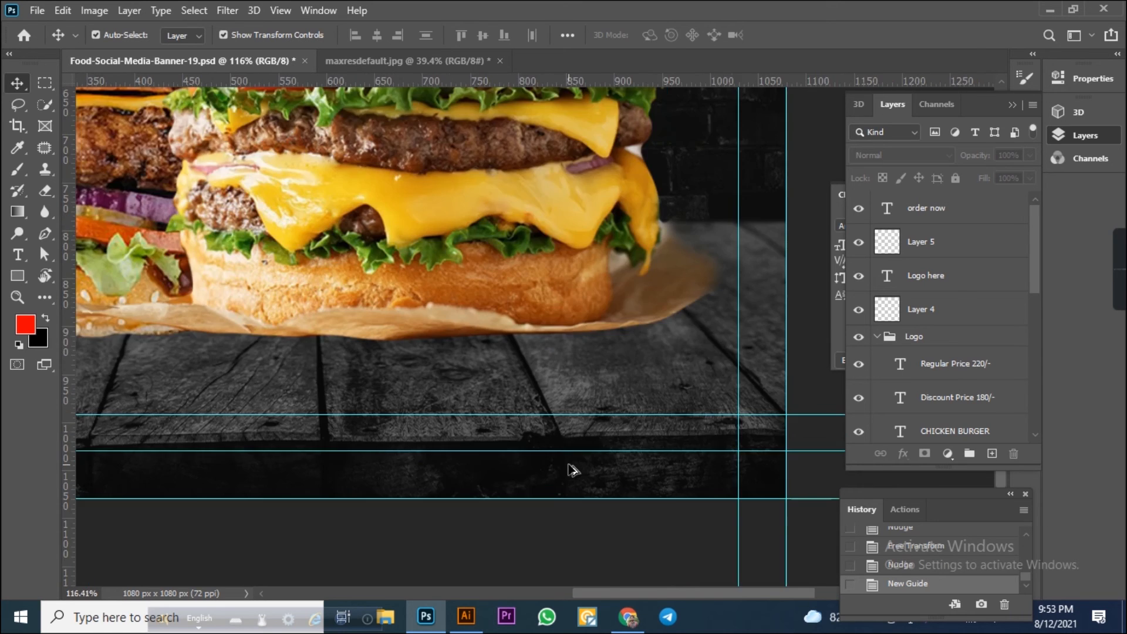
scroll(574, 470, up, 4)
click(18, 254)
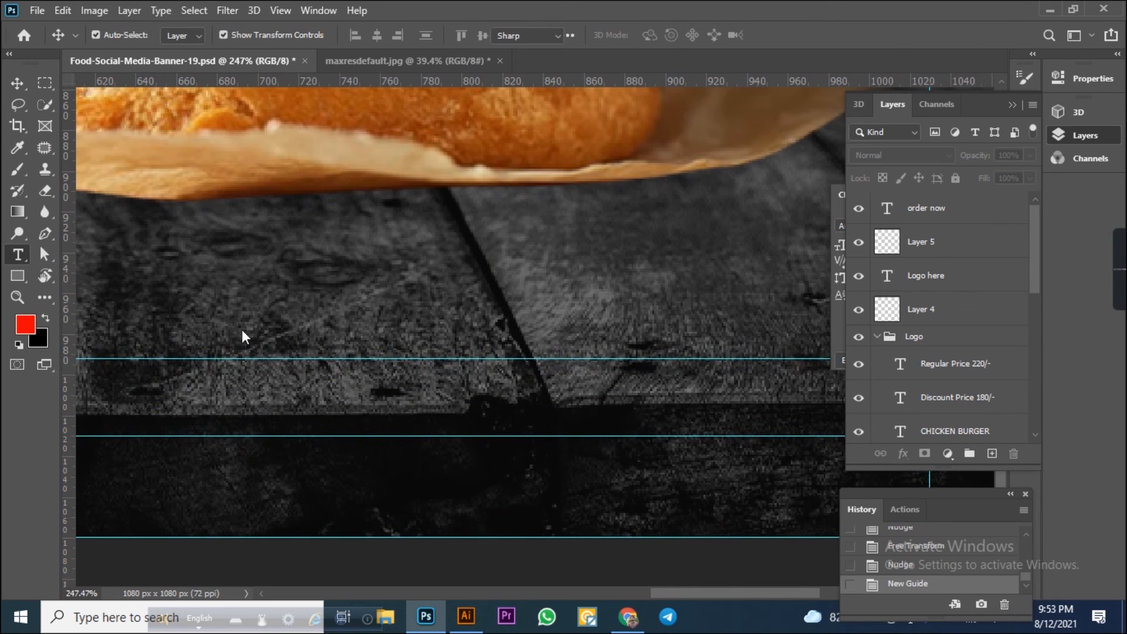
scroll(673, 425, up, 4)
drag(610, 409, 468, 382)
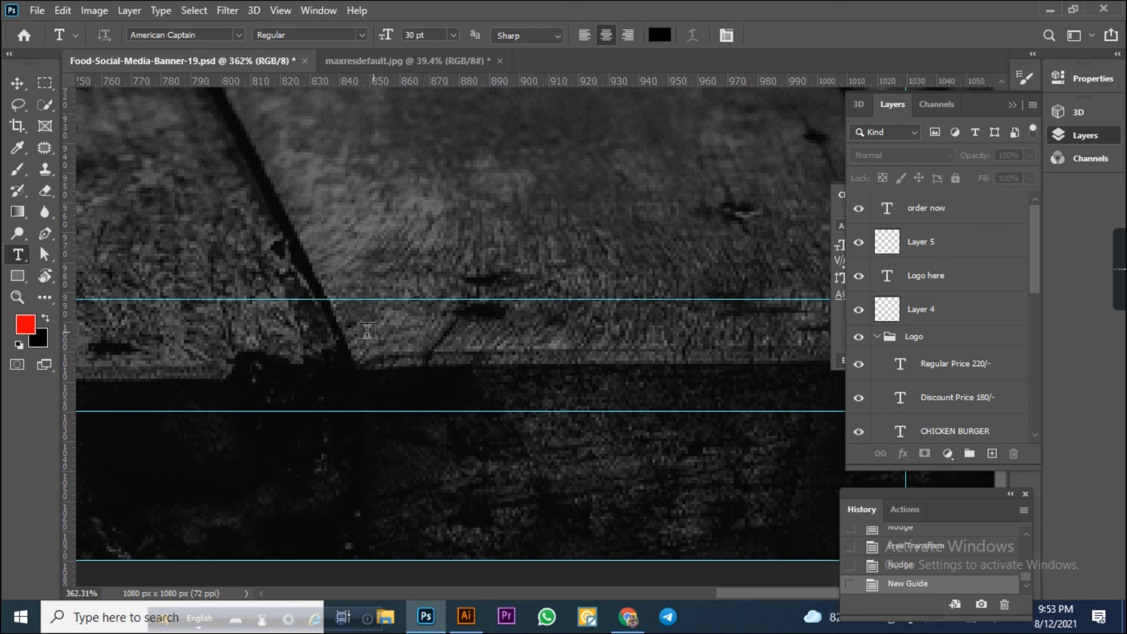
click(412, 340)
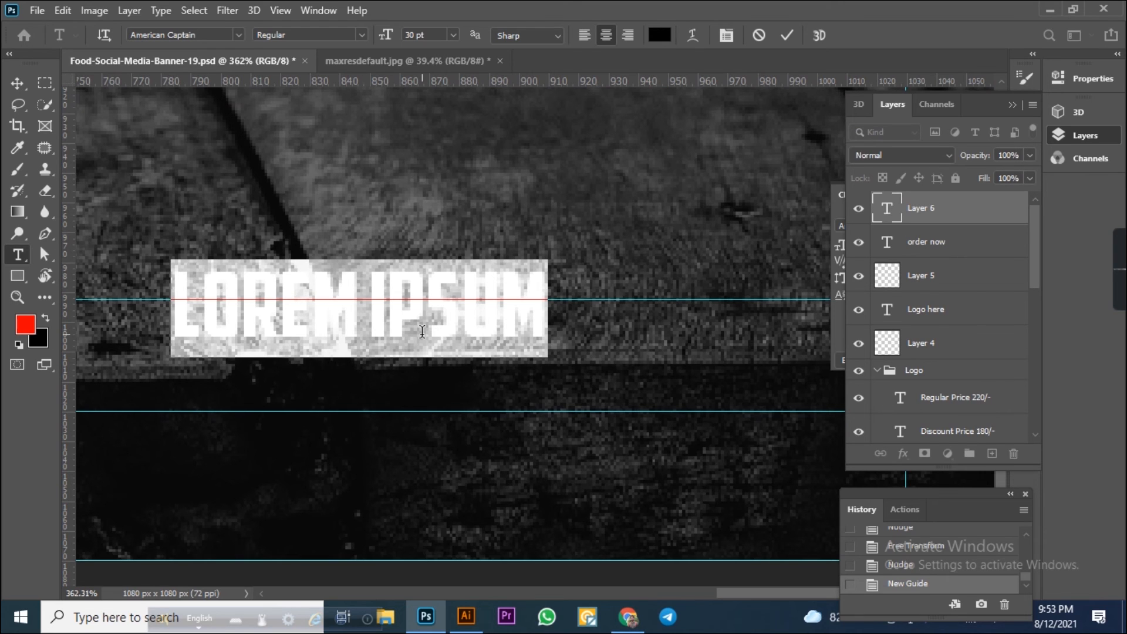
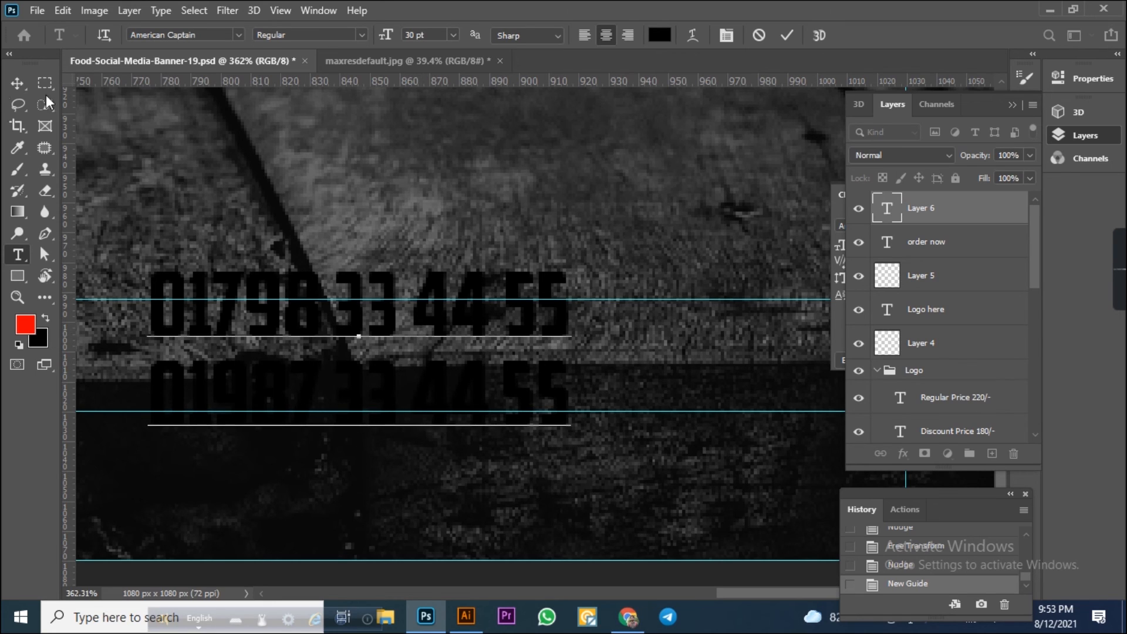
Change the phone number text color to white.
click(17, 83)
click(39, 339)
click(663, 182)
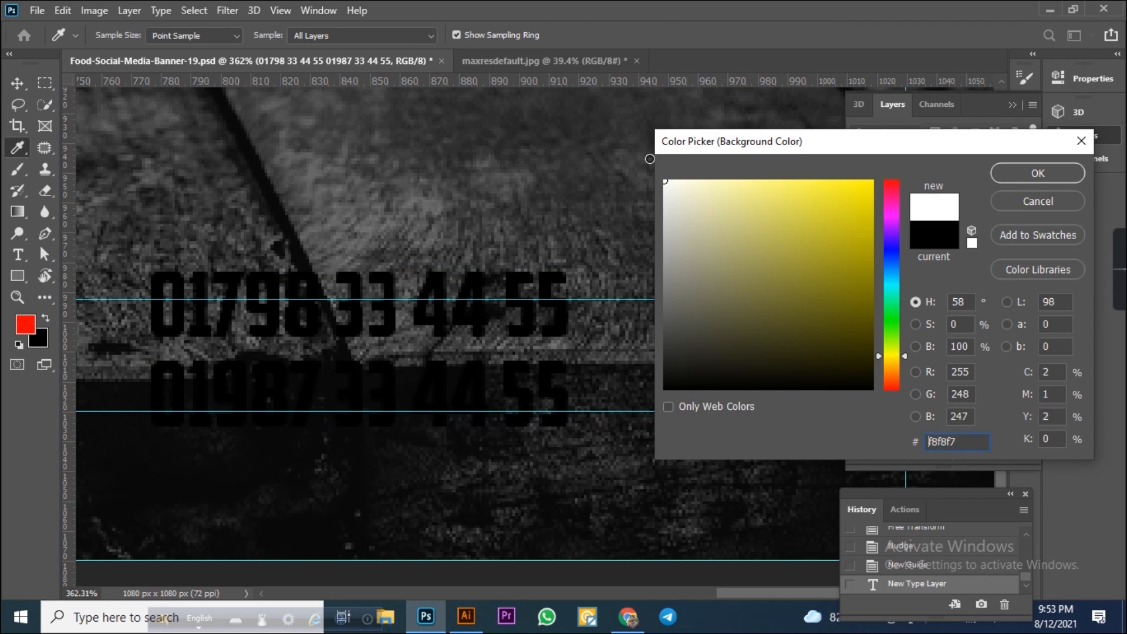
click(1016, 172)
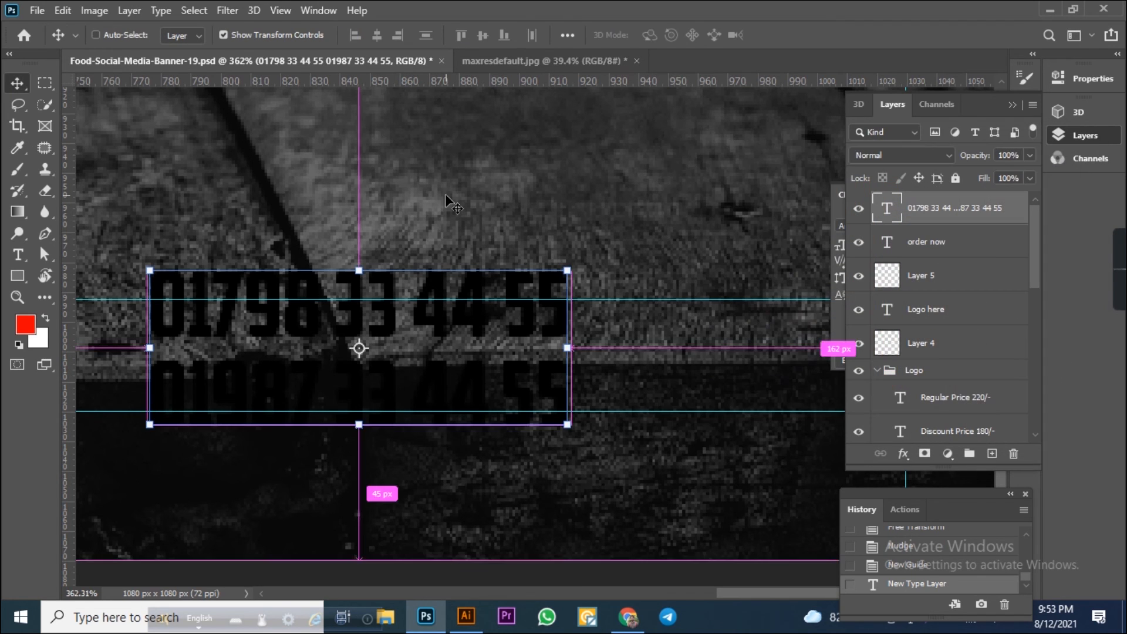
key(ctrl+BackSpace)
click(685, 262)
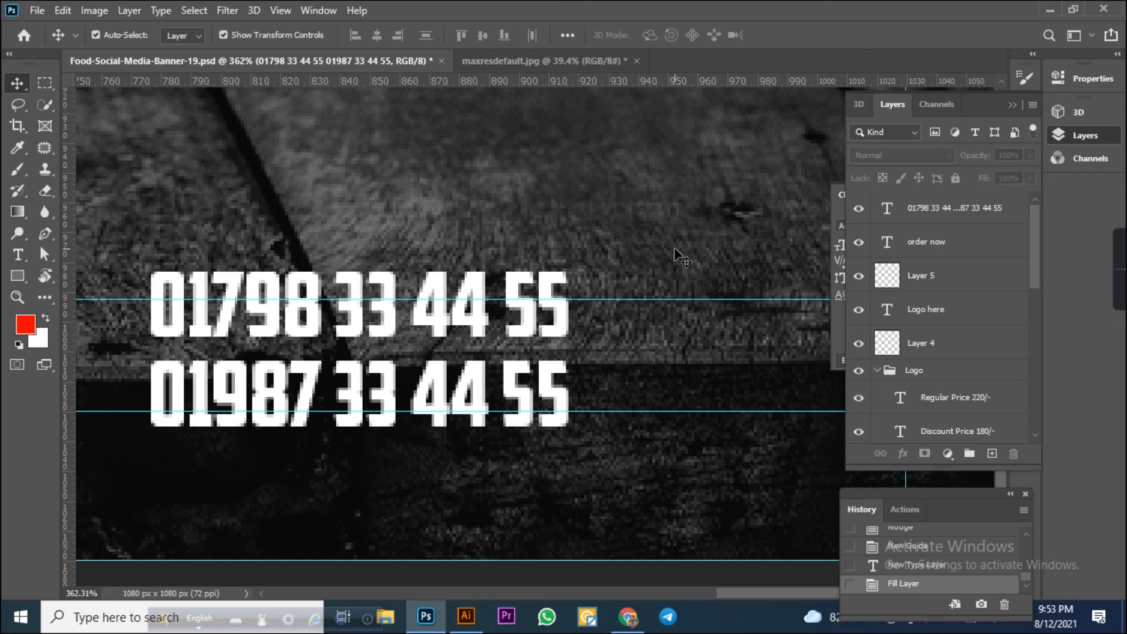
Set the phone number text's font size to 20 pt and its leading to 22 pt.
click(542, 288)
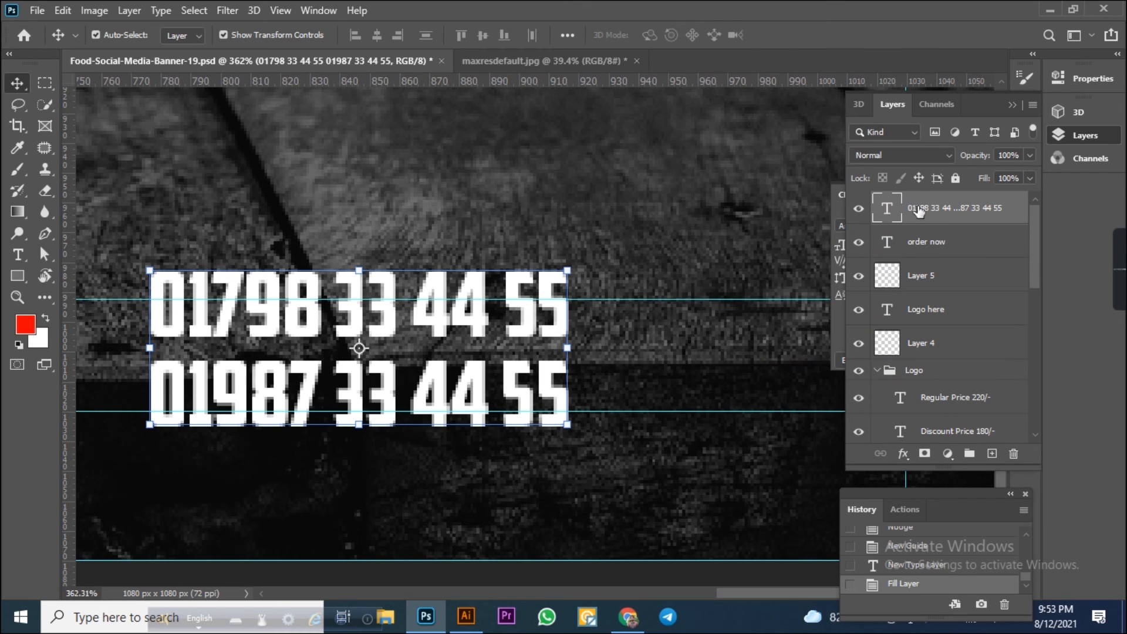
click(1104, 137)
key(Down)
key(Down)
key(Down)
key(Down)
key(Down)
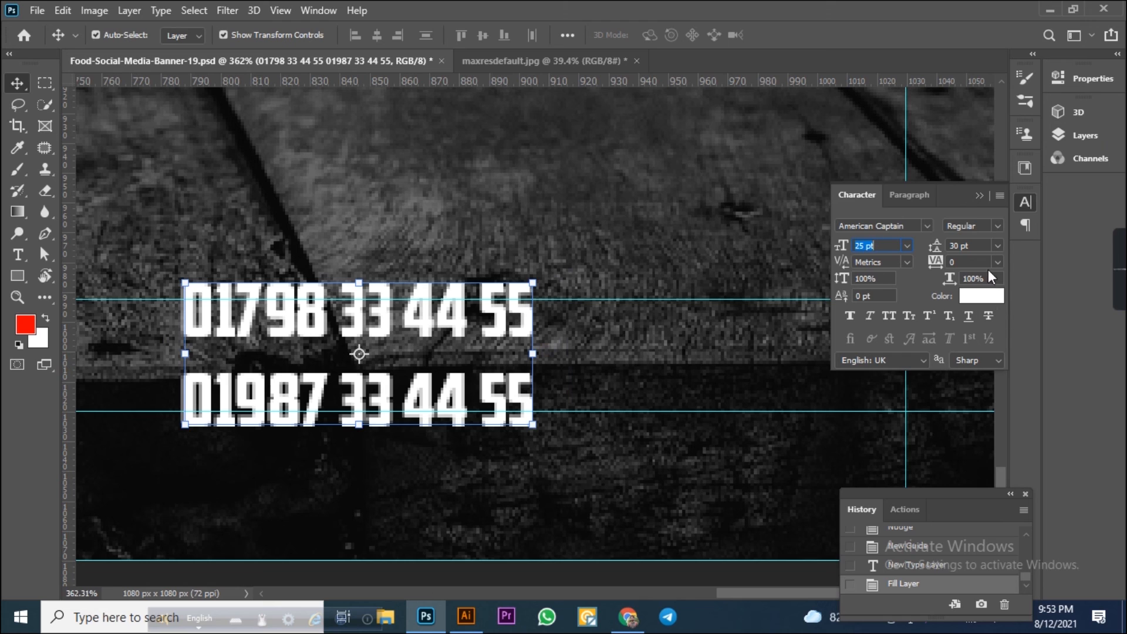
click(984, 246)
key(Down)
key(Down)
key(Down)
key(Down)
key(Down)
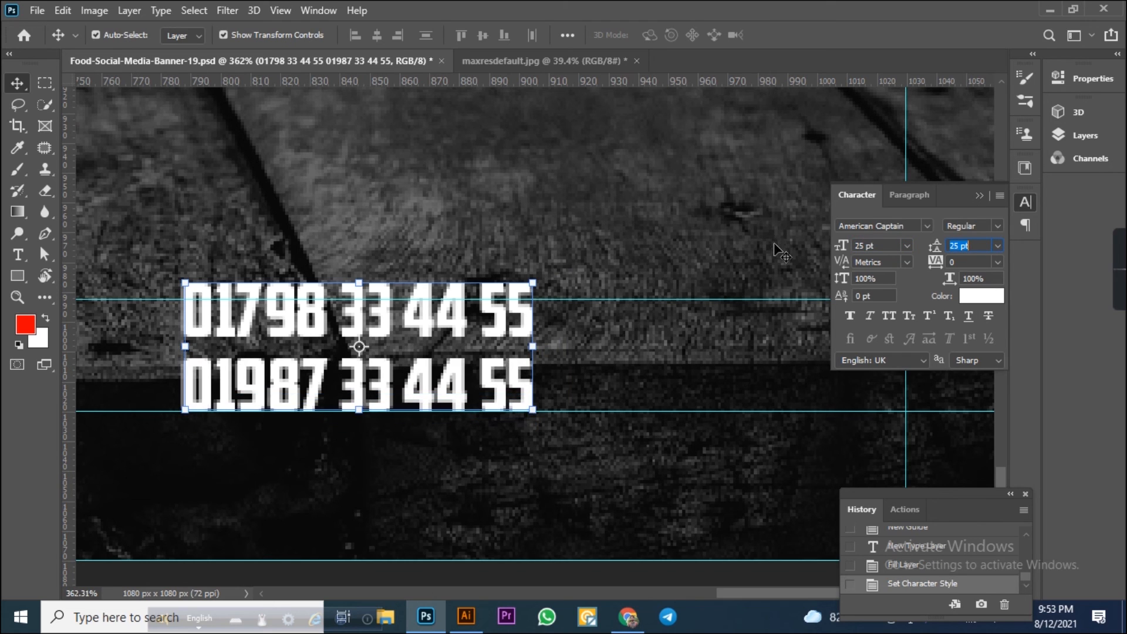
click(890, 246)
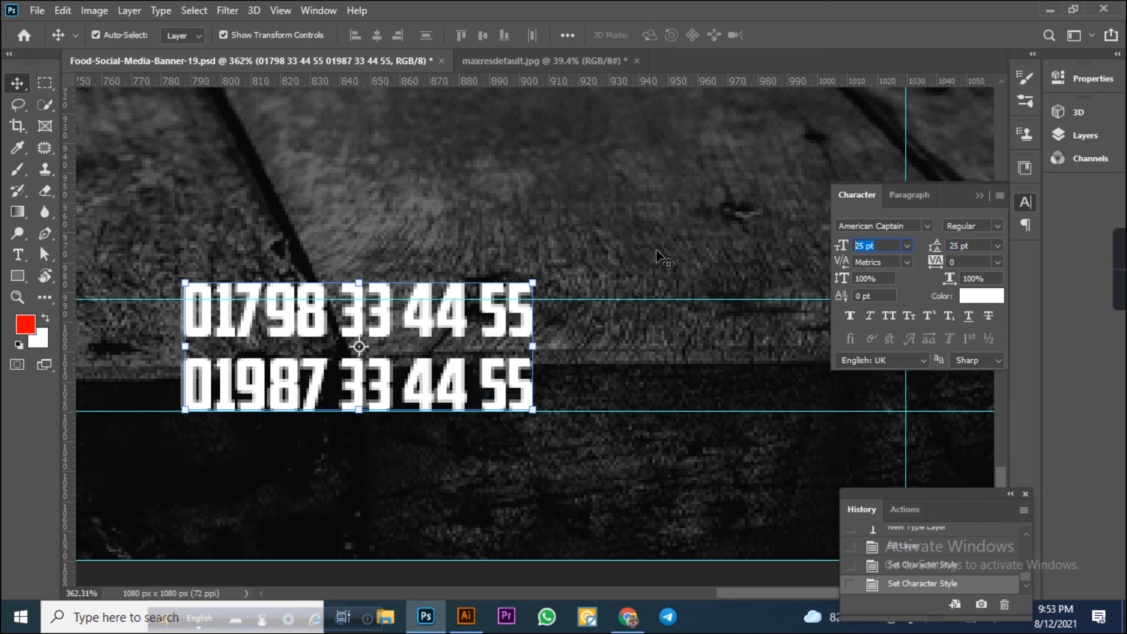
text(20)
key(Return)
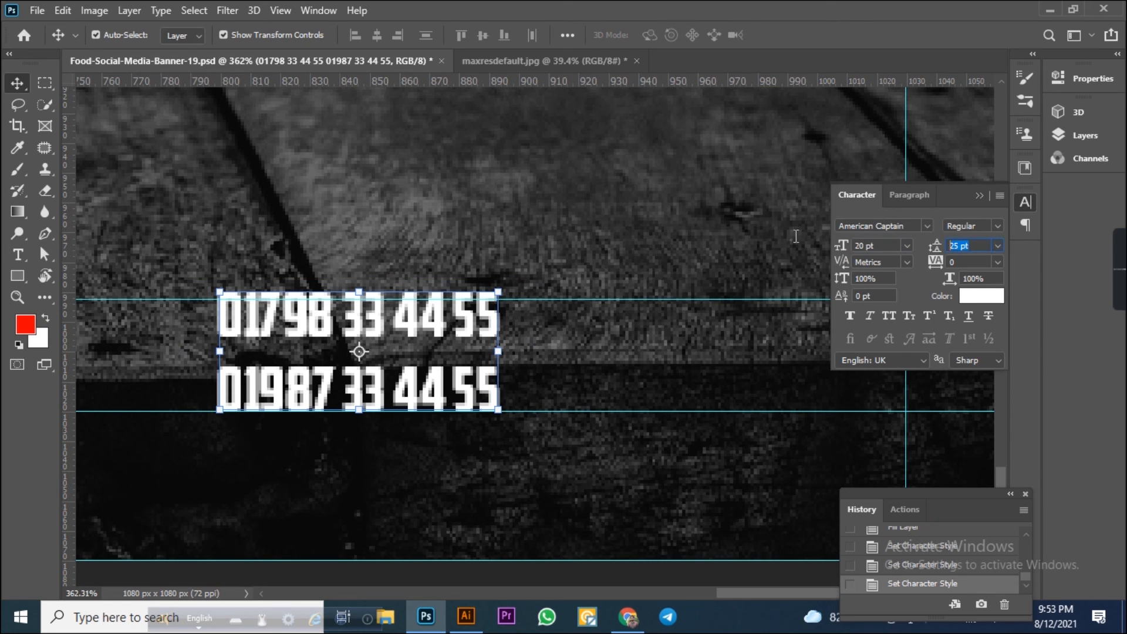
key(Return)
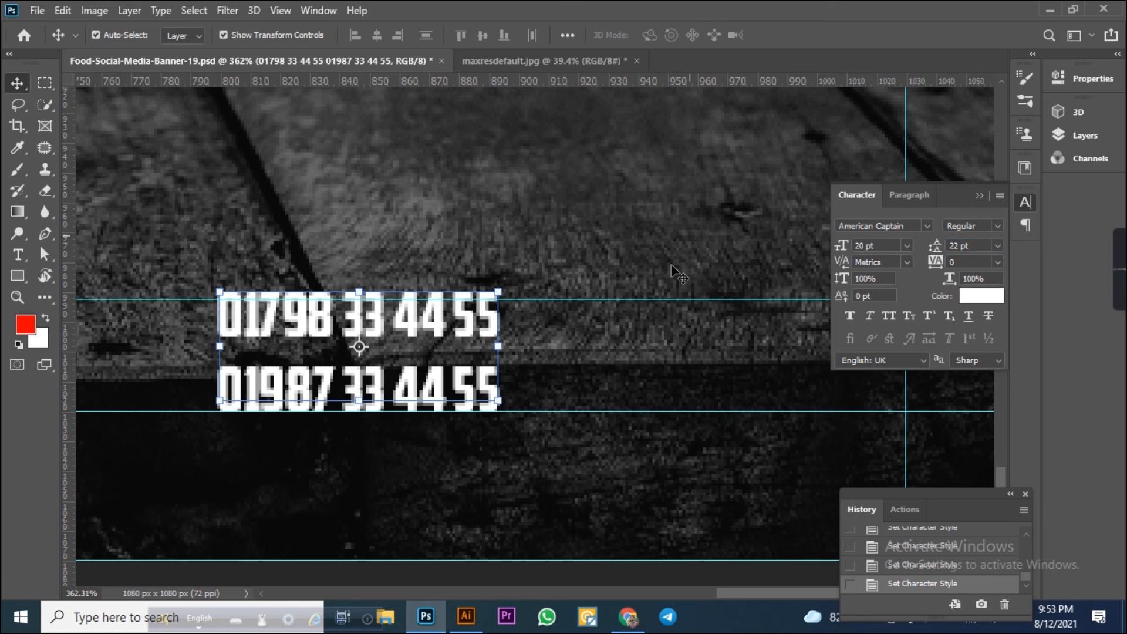
Move the phone number text into the bottom-right corner against the guides.
key(Down)
key(Down)
key(Down)
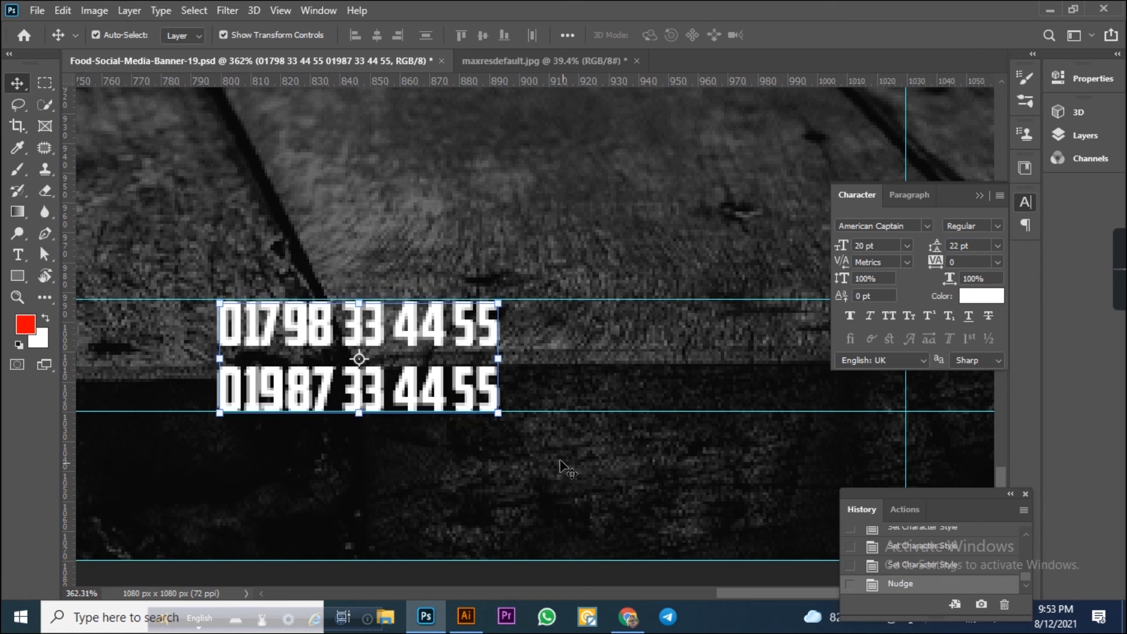
key(Up)
drag(369, 339, 774, 339)
scroll(668, 484, down, 10)
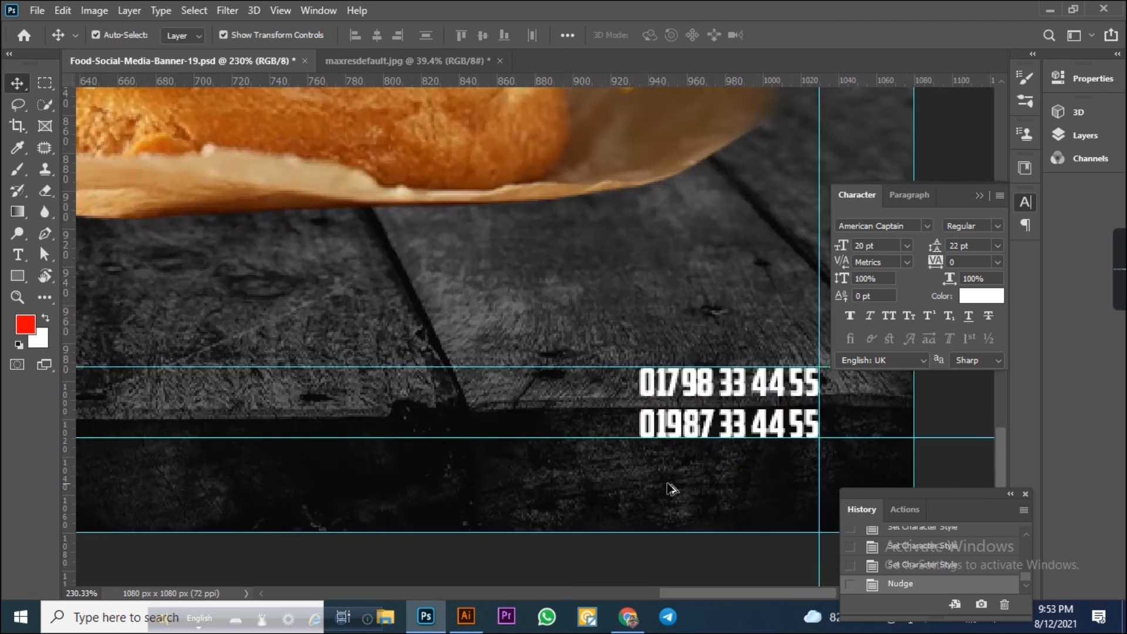
scroll(670, 489, down, 1)
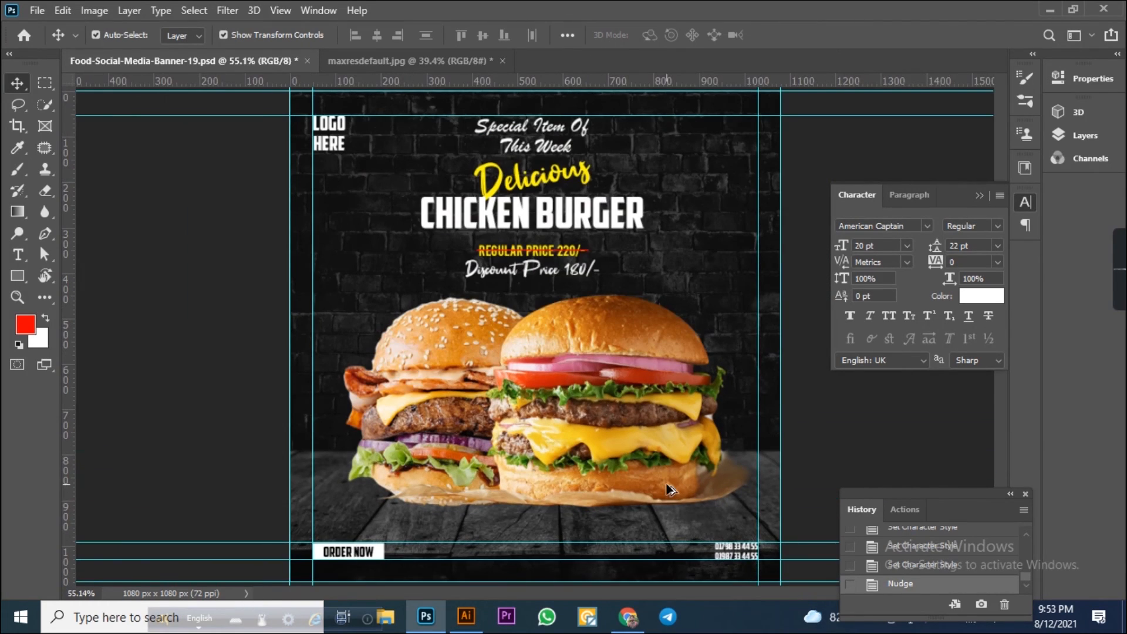
Increase the phone number text's font size to 25 pt.
scroll(747, 563, up, 2)
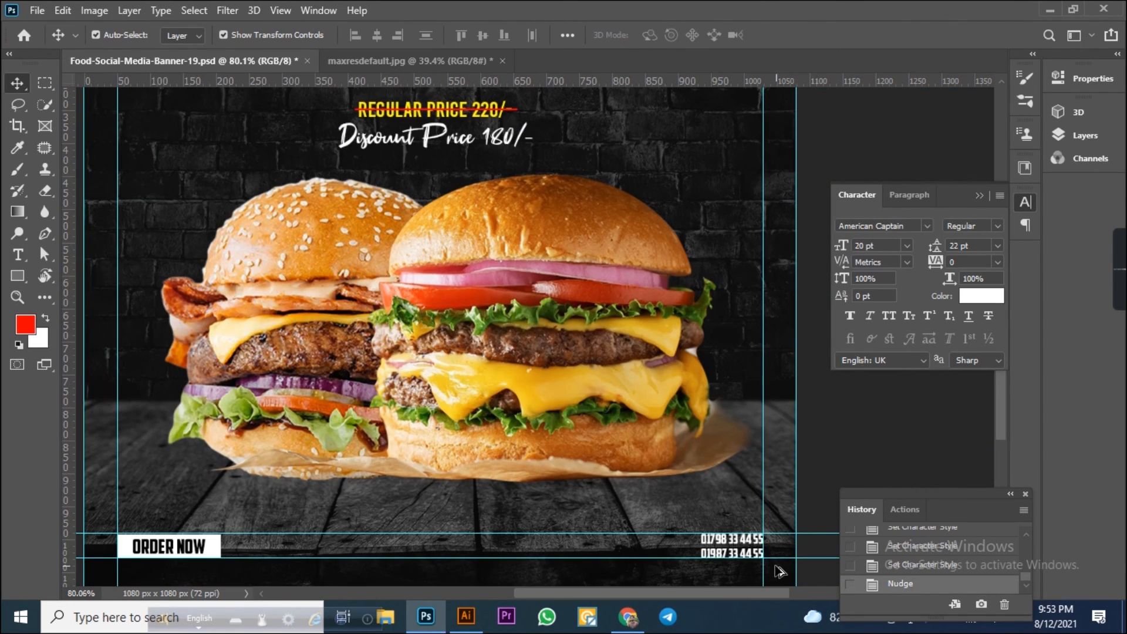
scroll(778, 571, up, 8)
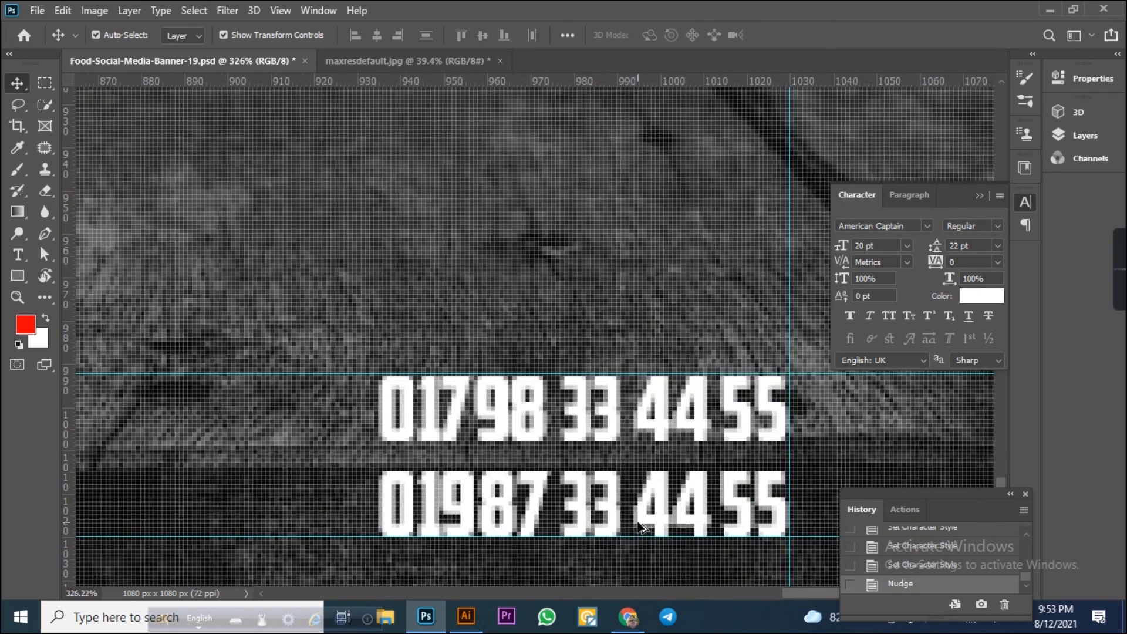
scroll(641, 525, down, 4)
scroll(640, 525, up, 2)
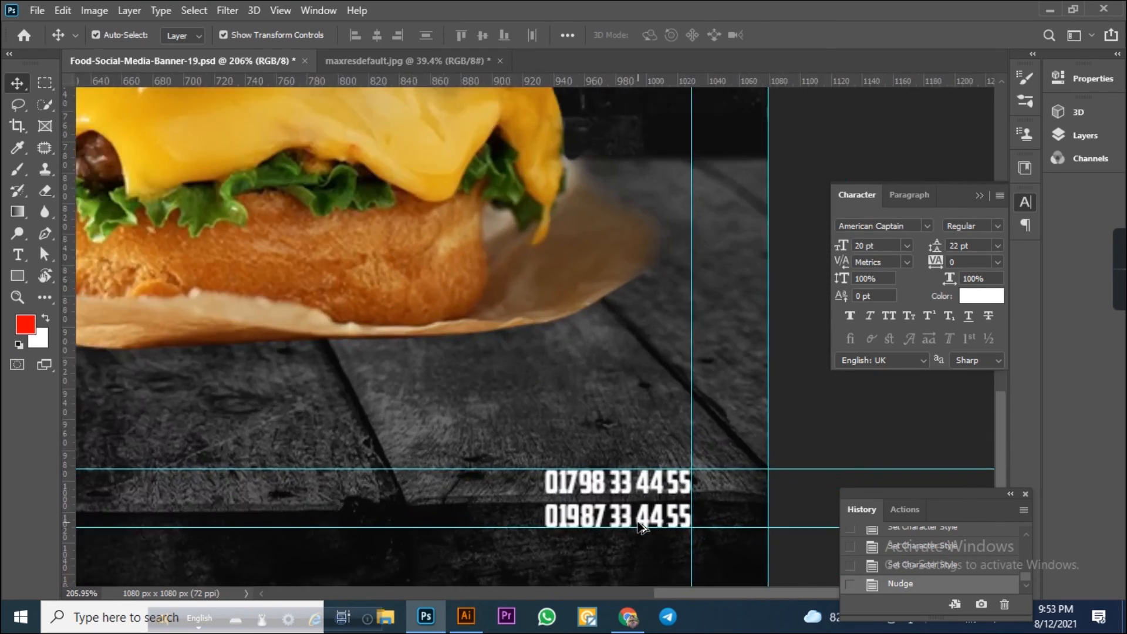
scroll(640, 527, up, 3)
click(640, 526)
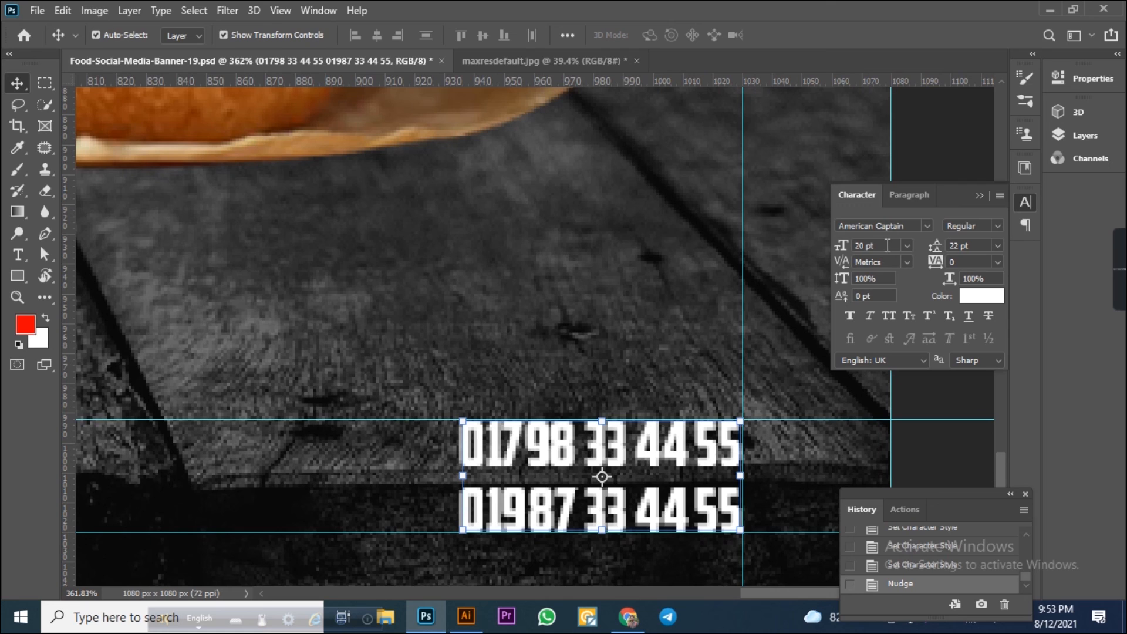
key(Up)
key(Up)
key(Up)
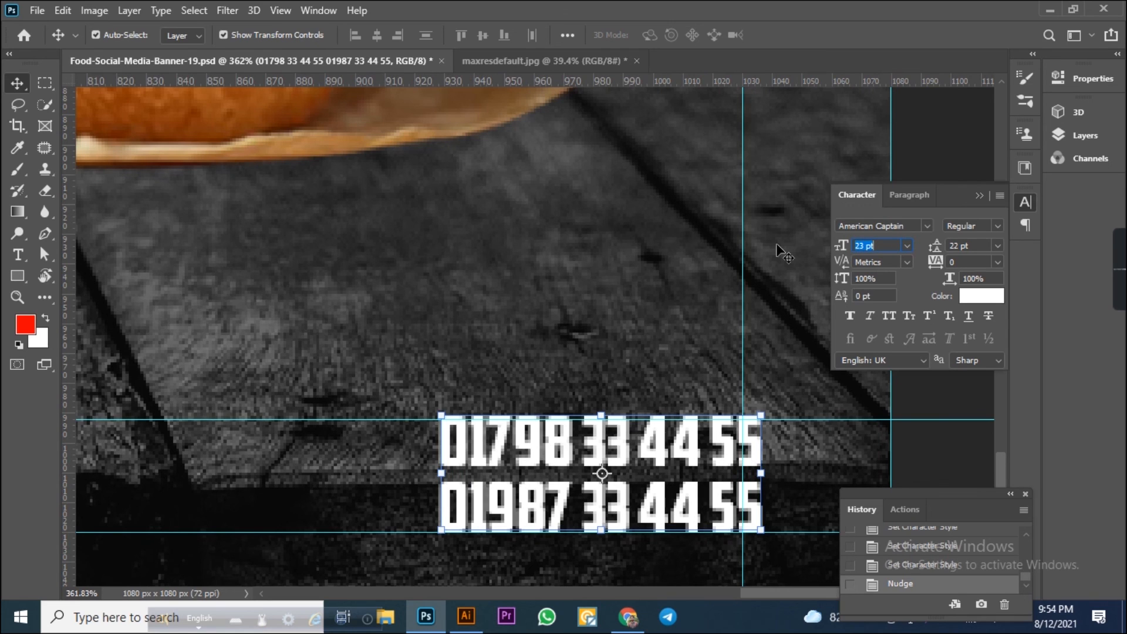
key(Up)
key(Up)
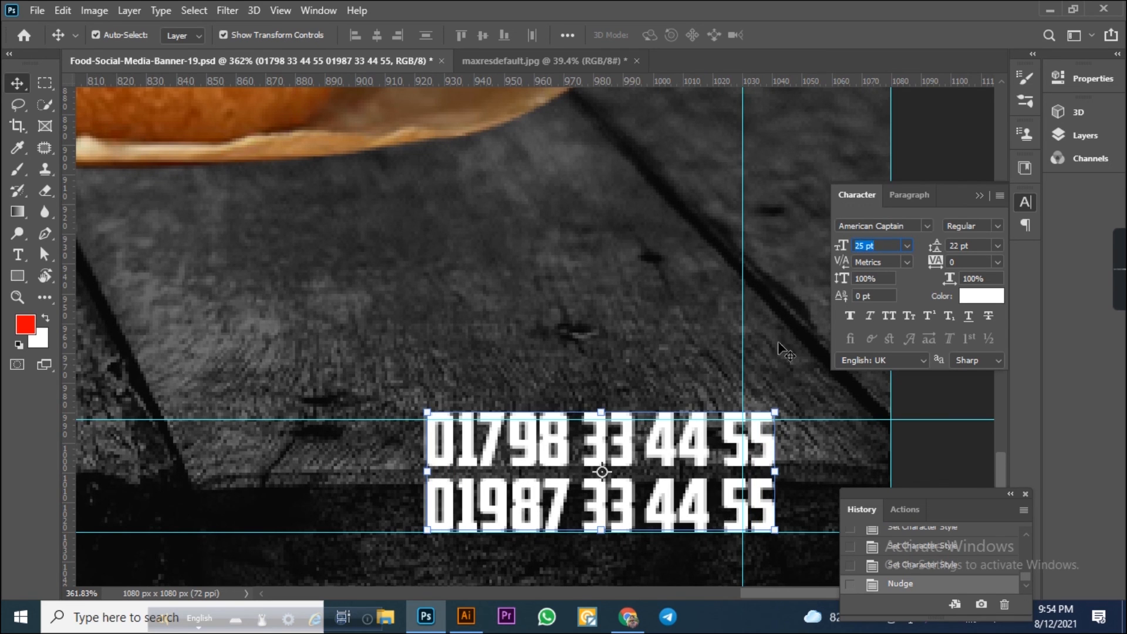
Nudge the phone number text slightly left and set its leading to 20 pt.
key(Left)
key(Left)
key(Left)
key(Left)
key(Left)
key(Left)
key(Left)
key(Left)
key(Left)
key(Left)
key(Left)
key(Left)
key(Left)
key(Left)
key(Left)
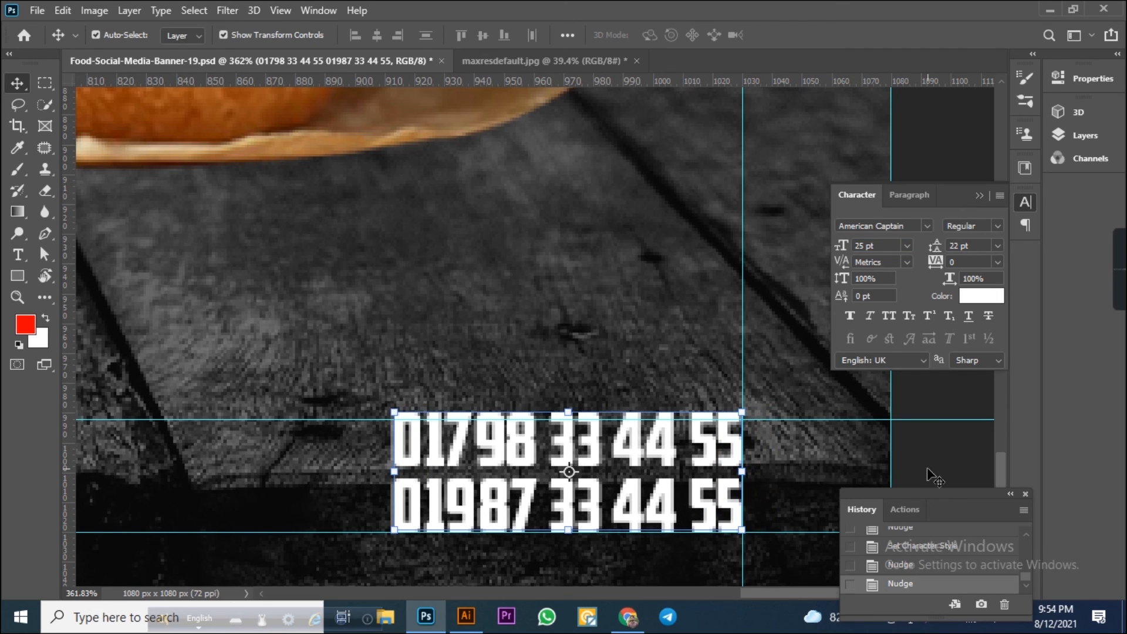
click(984, 244)
key(Down)
key(Down)
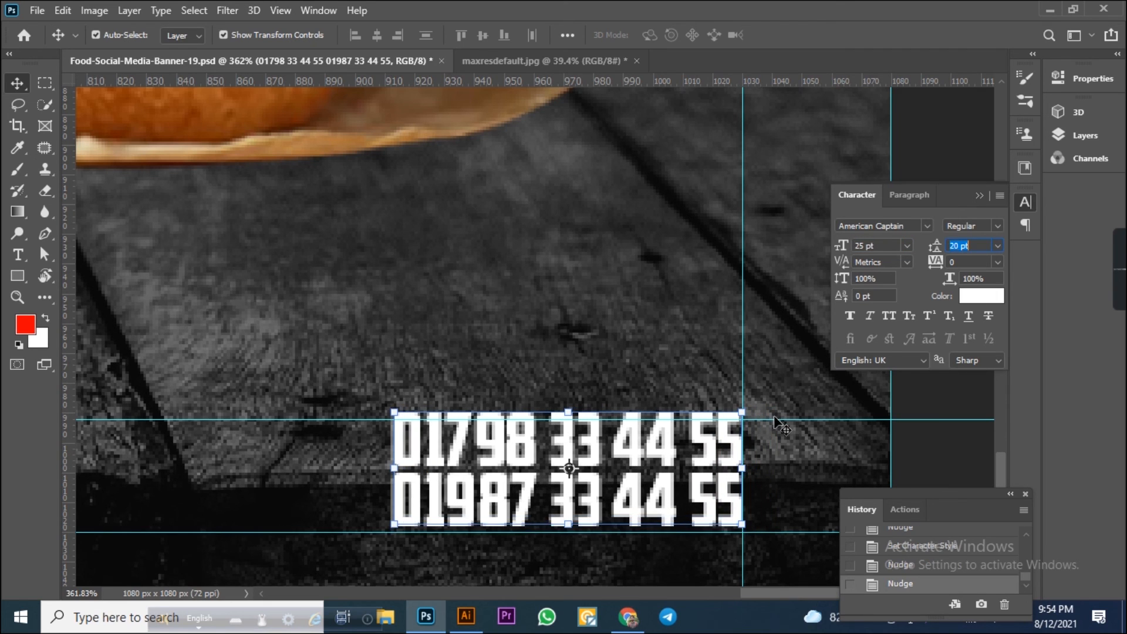
key(Return)
Nudge the phone number text down to sit between the bottom guides.
key(Down)
key(Down)
key(Down)
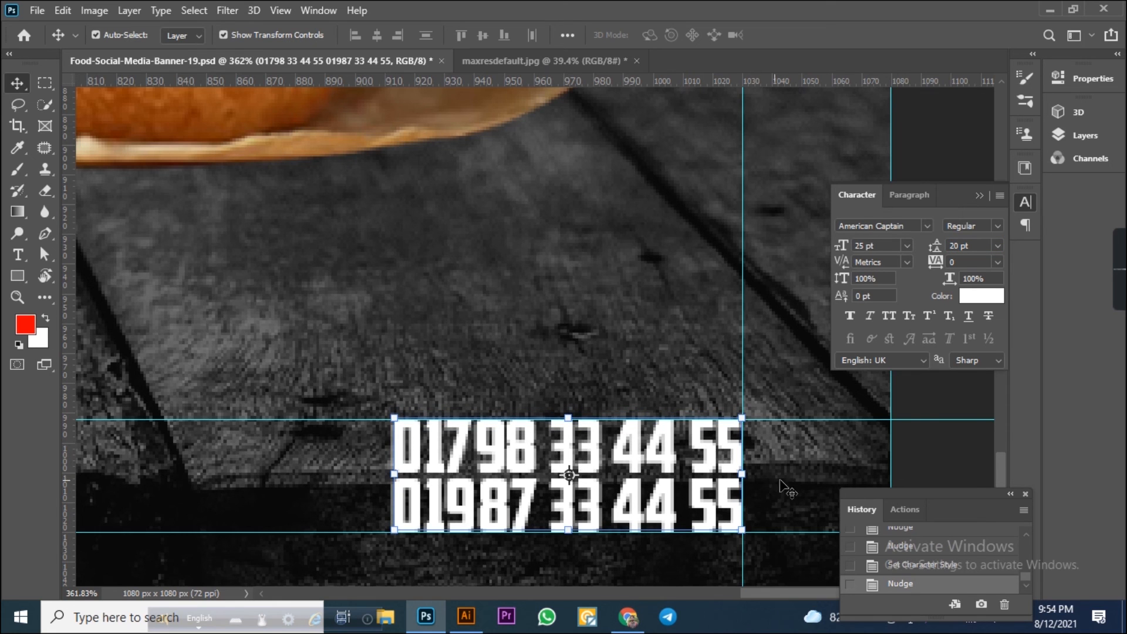
scroll(787, 487, down, 10)
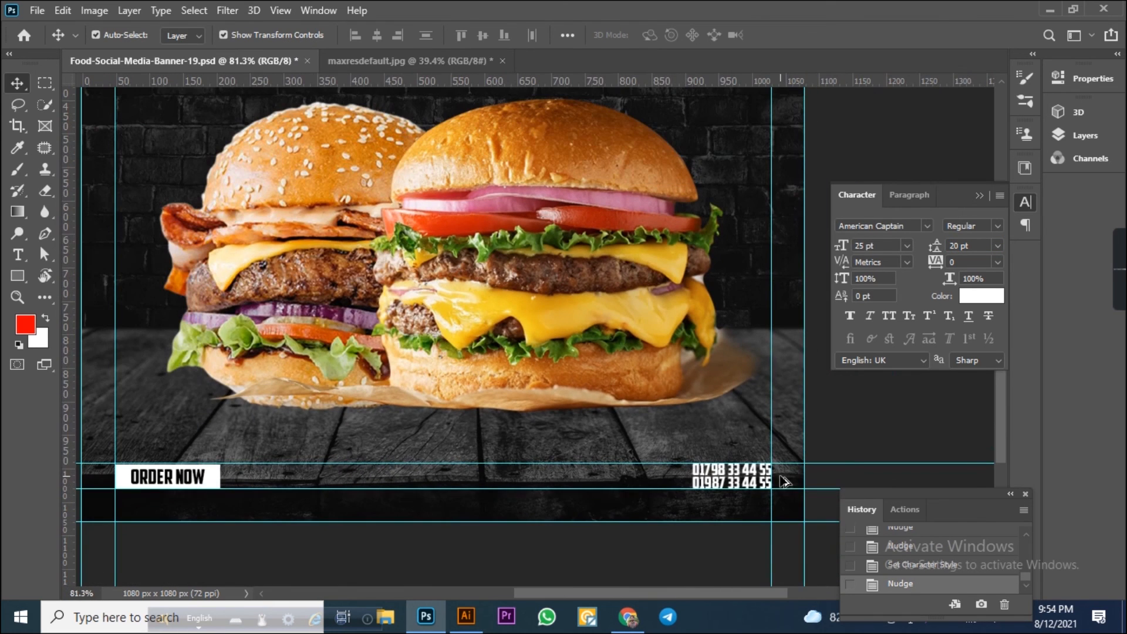
scroll(860, 435, down, 1)
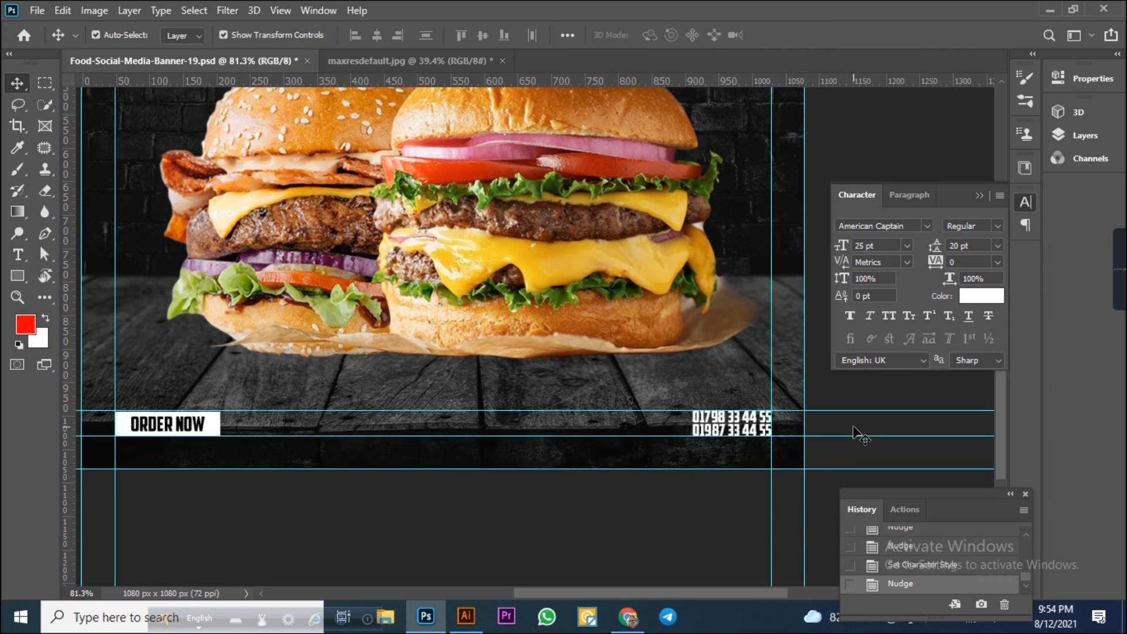
scroll(860, 435, down, 4)
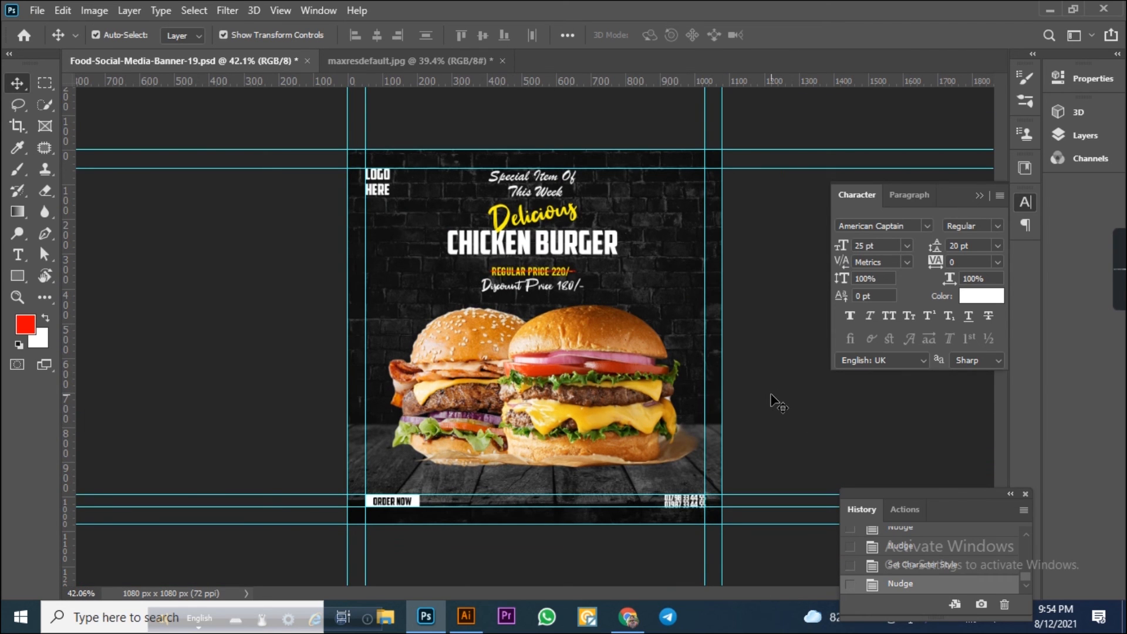
Open Save for Web for the banner and set the preview zoom to 48%.
key(ctrl+alt+shift+s)
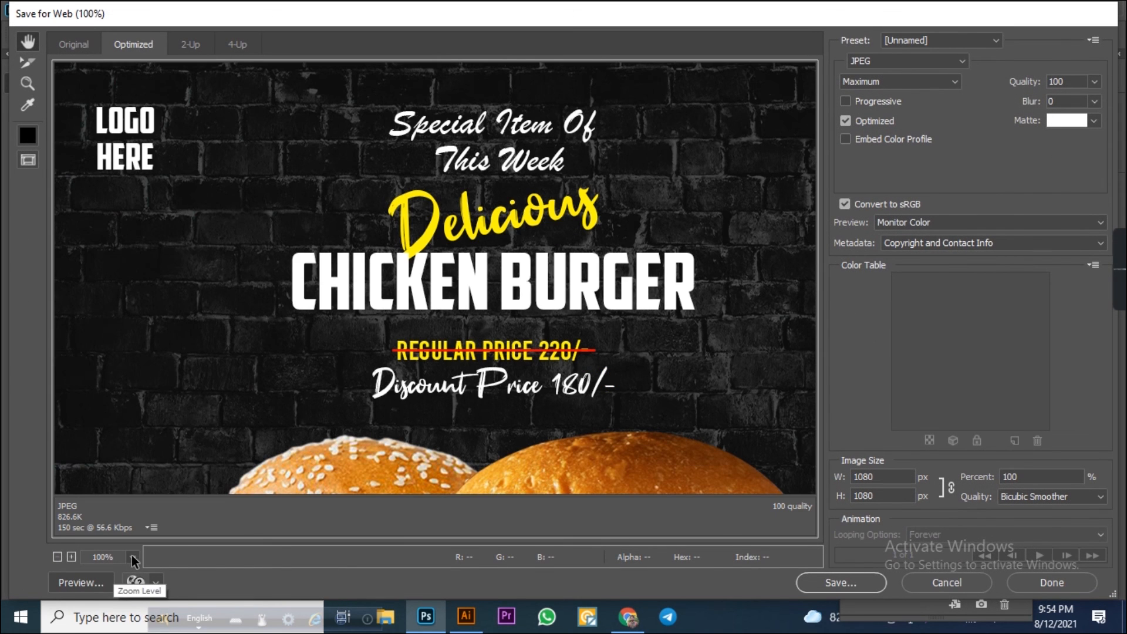
click(132, 557)
click(145, 539)
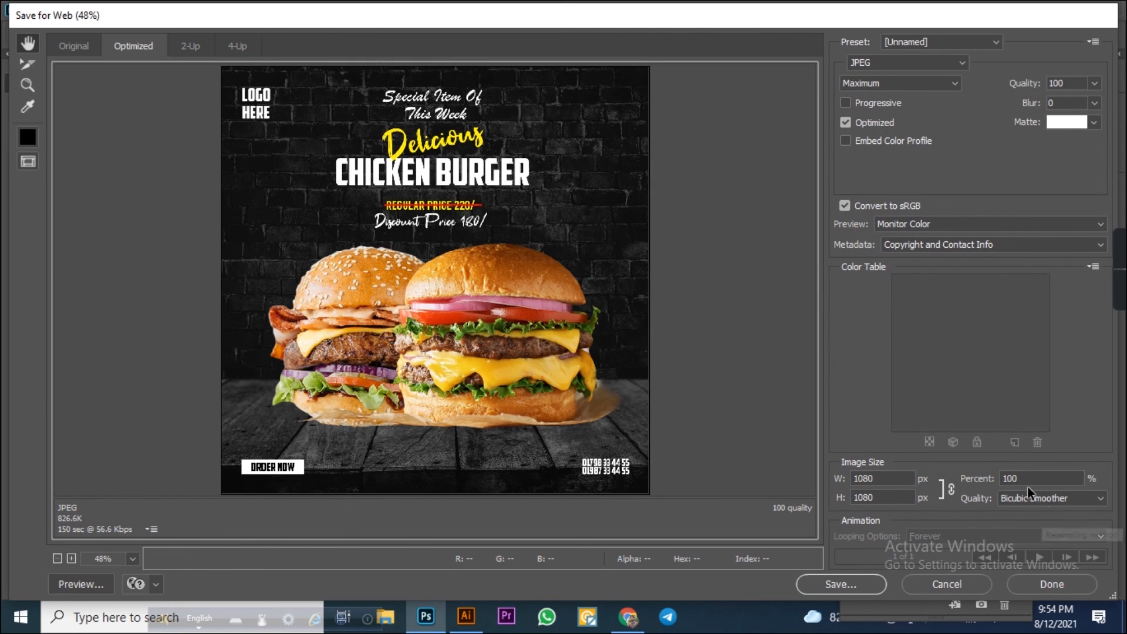
Save the optimized image into the design 360 folder with a file name starting "burger so".
click(838, 584)
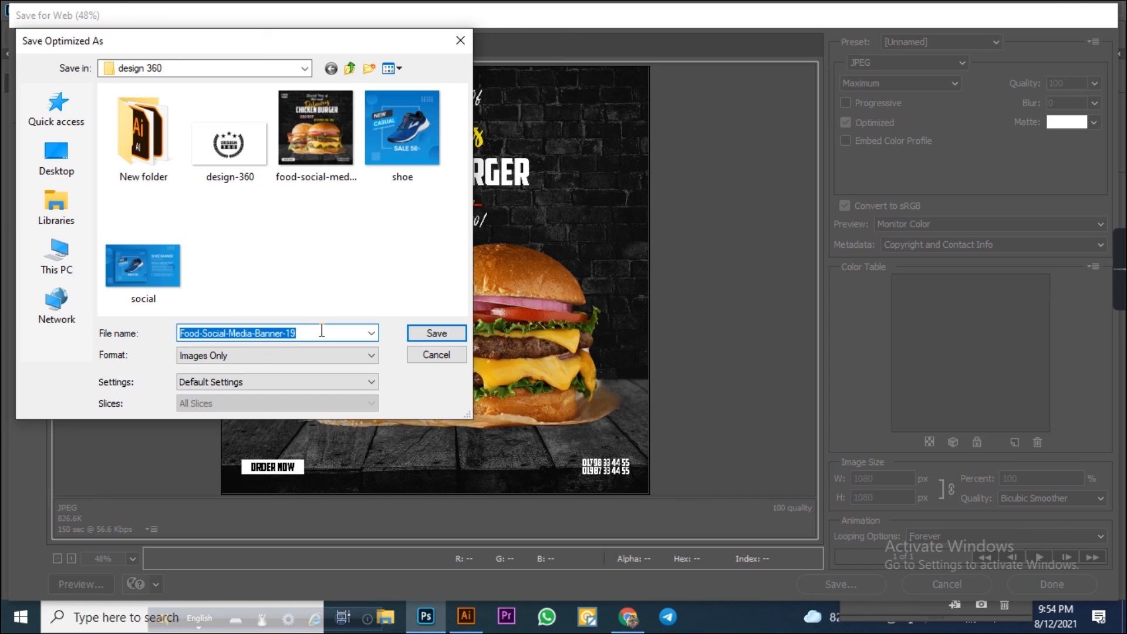
text(burger so)
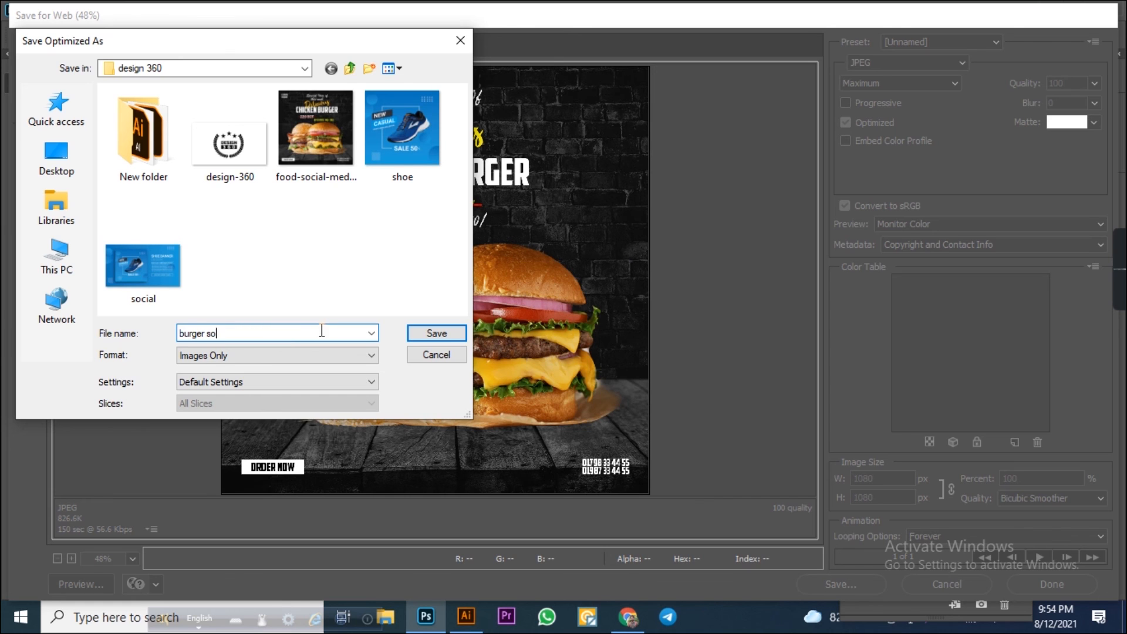
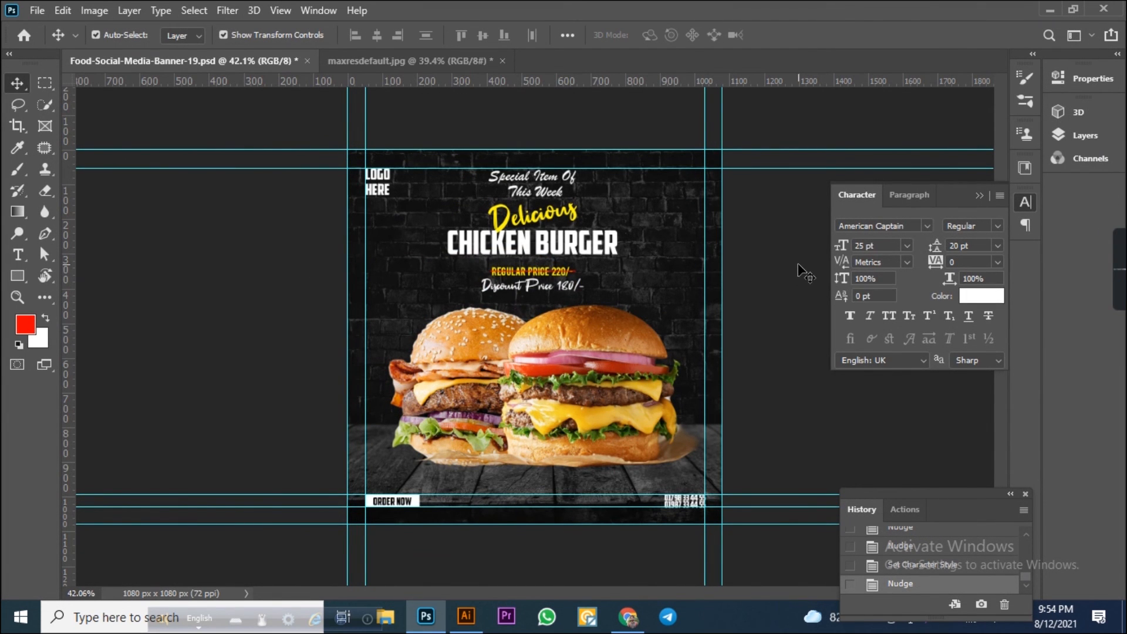
Minimize the open windows and open the design 360 folder from the desktop.
click(1050, 10)
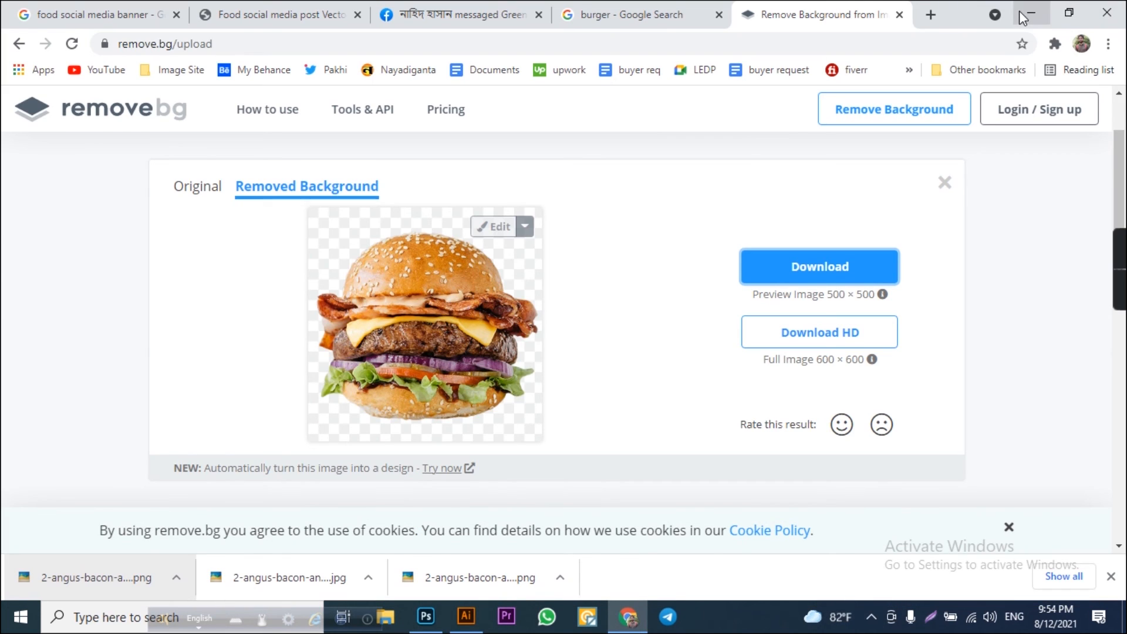
click(1022, 10)
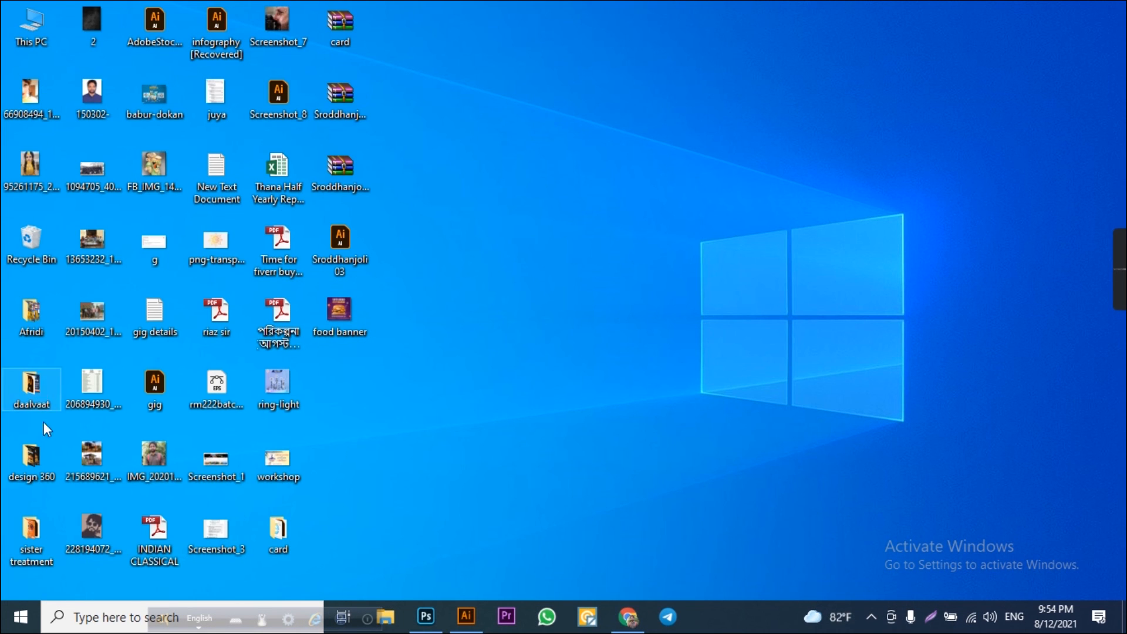
click(32, 461)
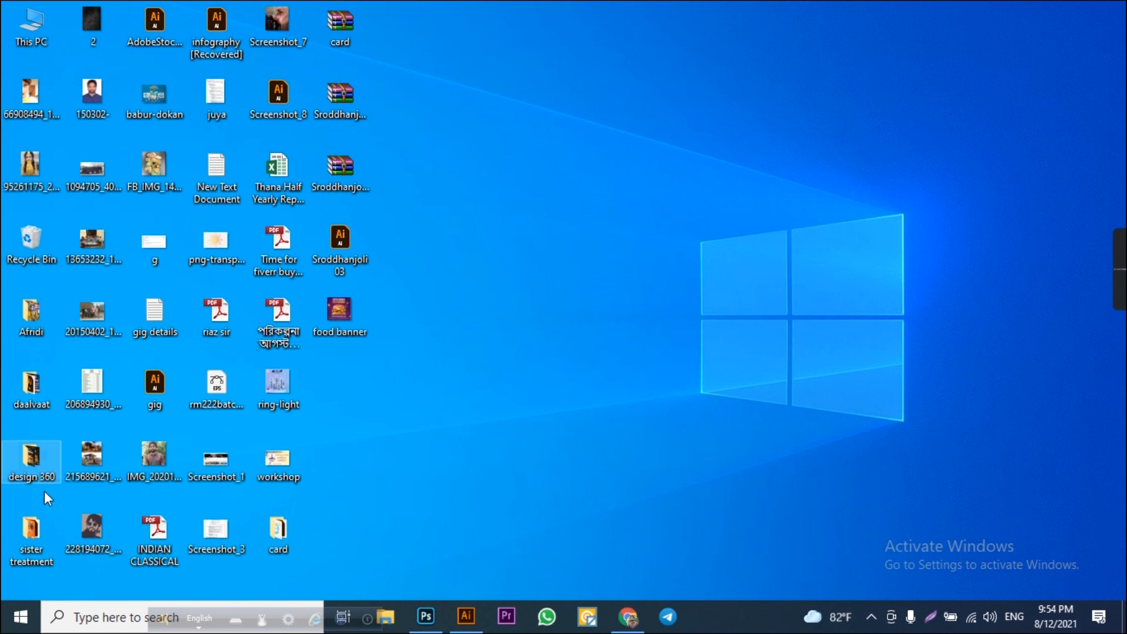
double_click(29, 463)
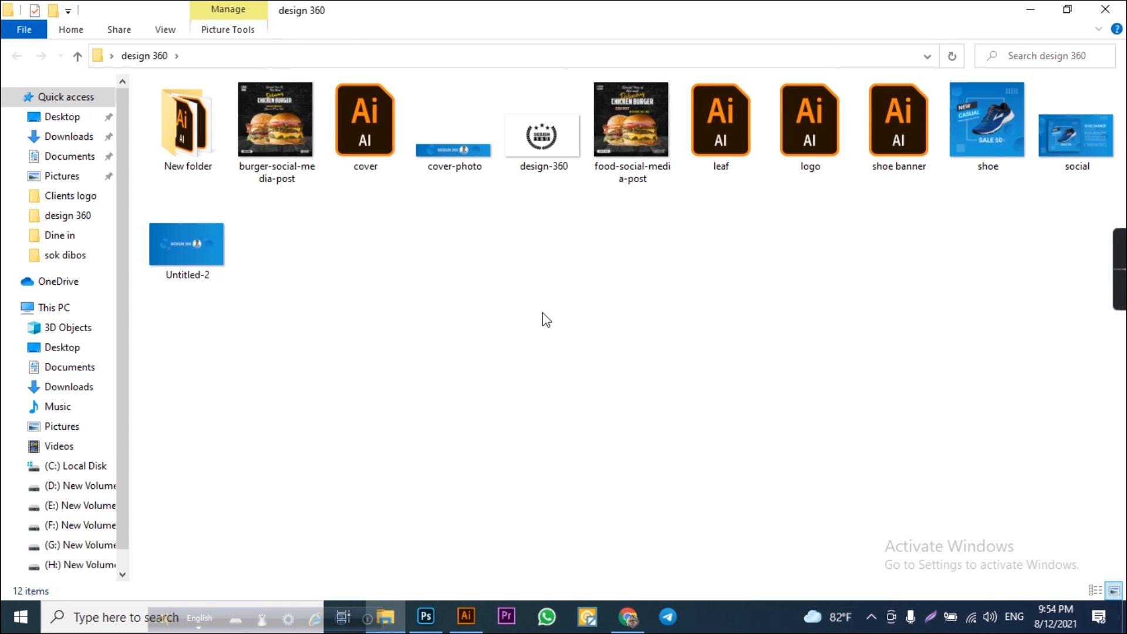
Preview the exported burger-social-media-post image, then compare it with the food-social-media-post image.
double_click(291, 157)
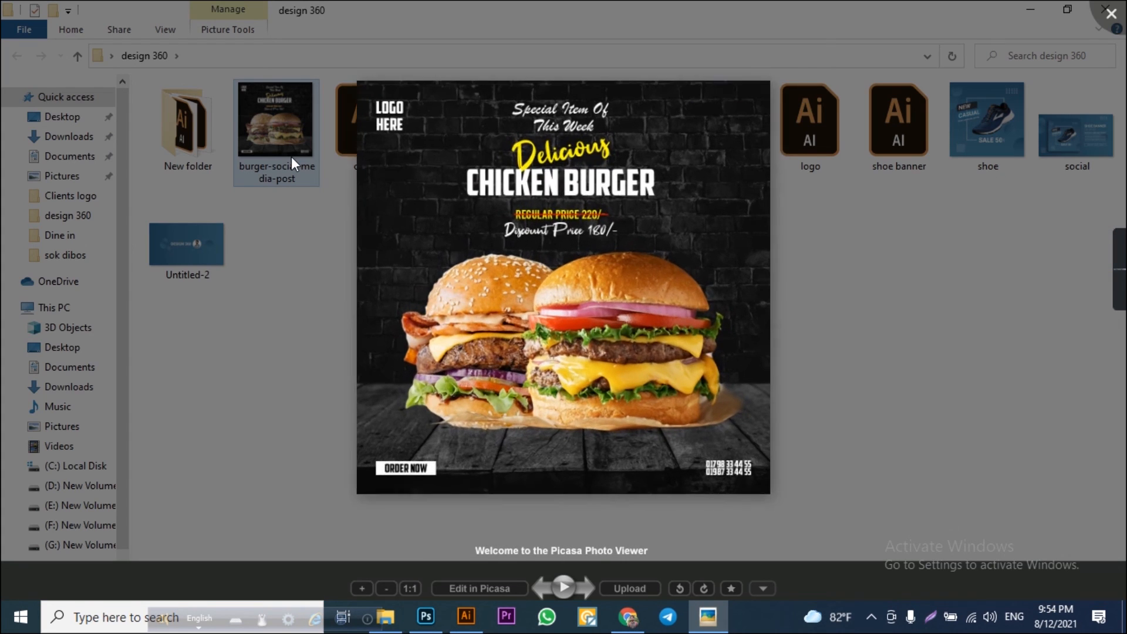
click(1111, 13)
click(634, 163)
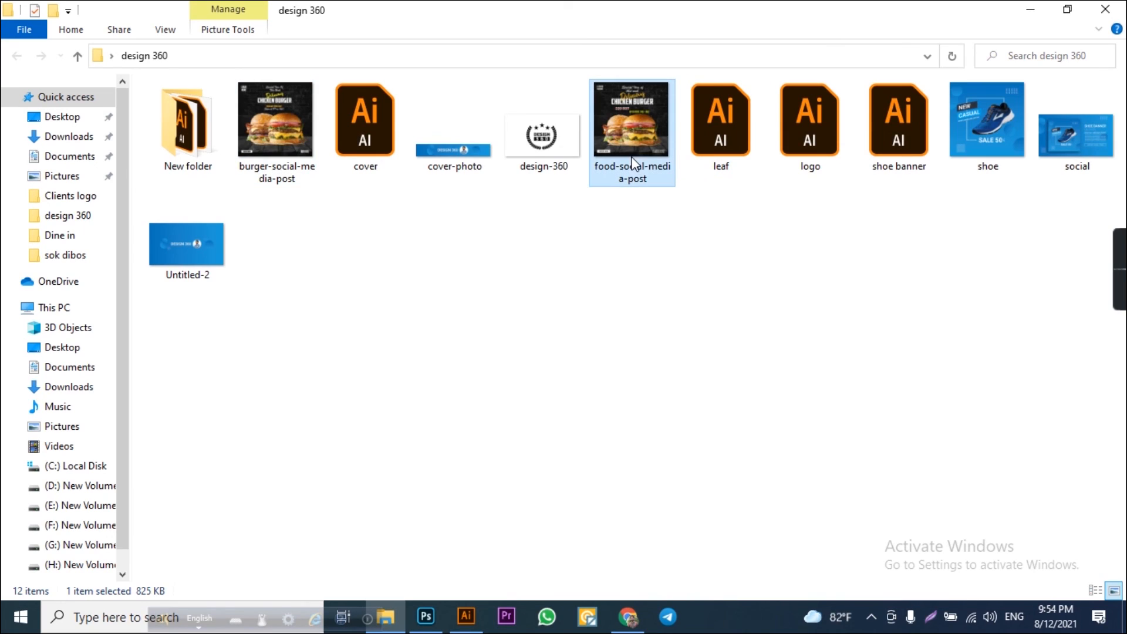
double_click(627, 97)
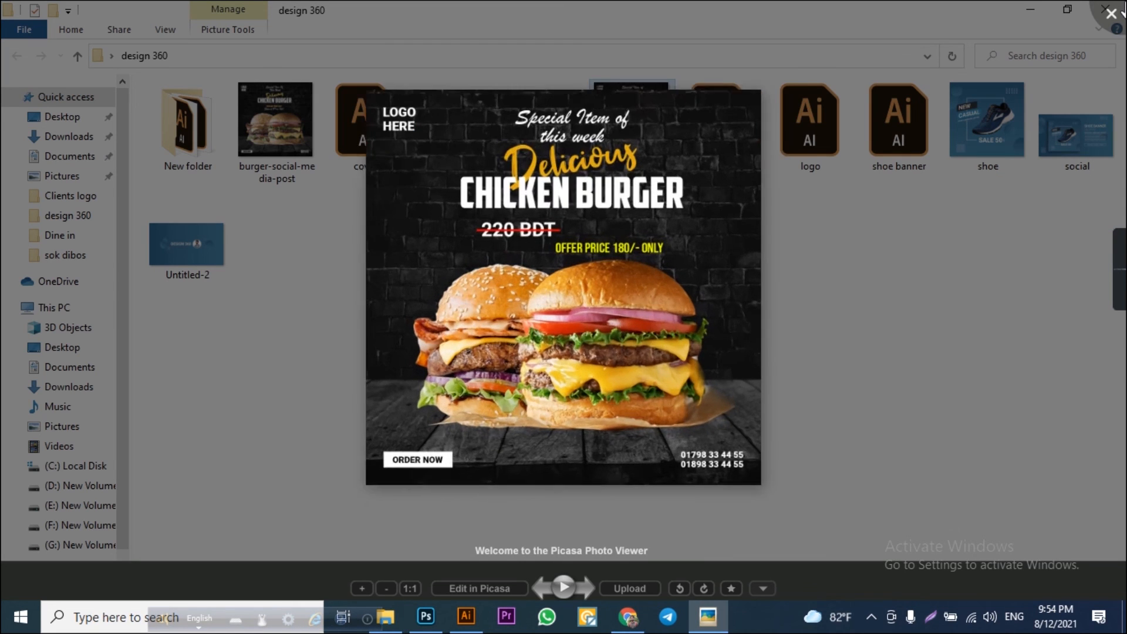
Reopen the burger-social-media-post image in the photo viewer for a final check and close the viewer.
click(294, 102)
double_click(280, 142)
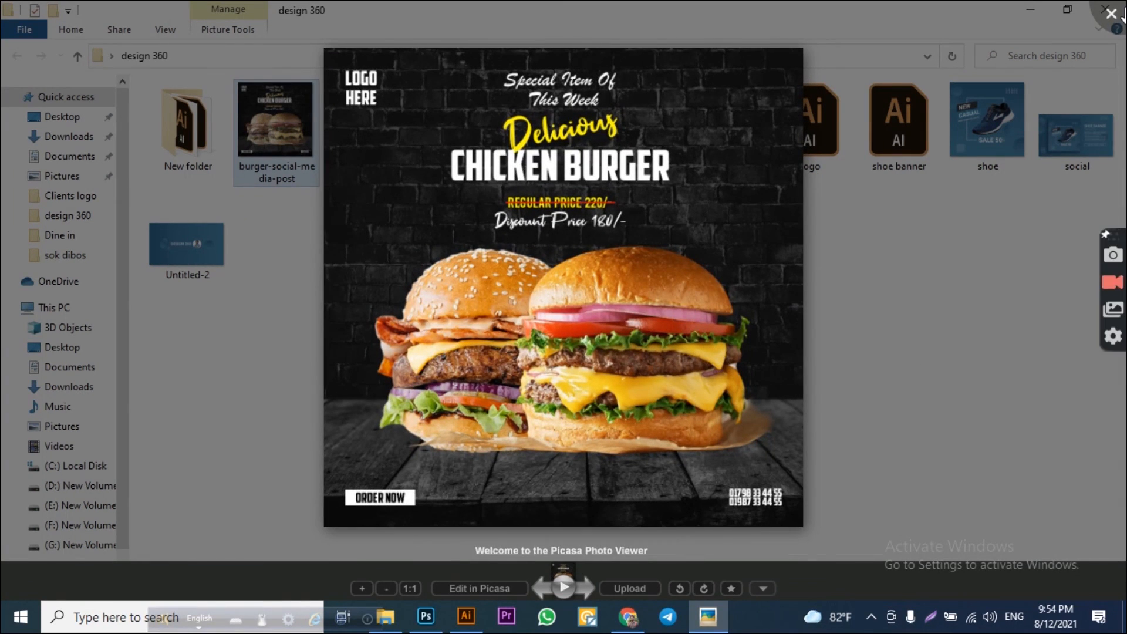
key(Escape)
click(1107, 9)
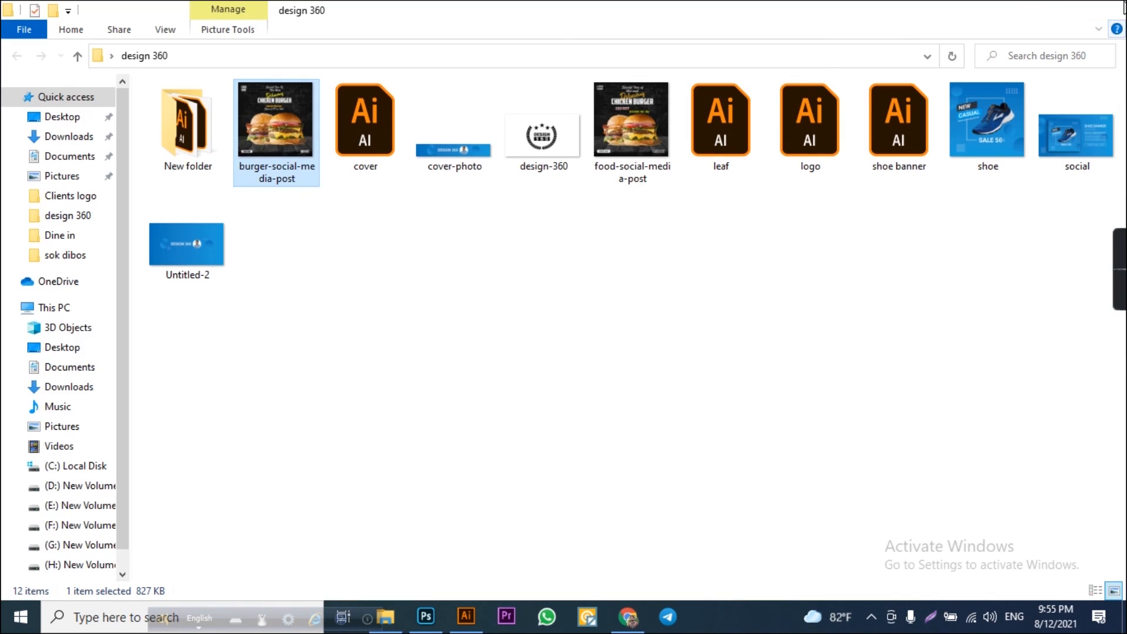